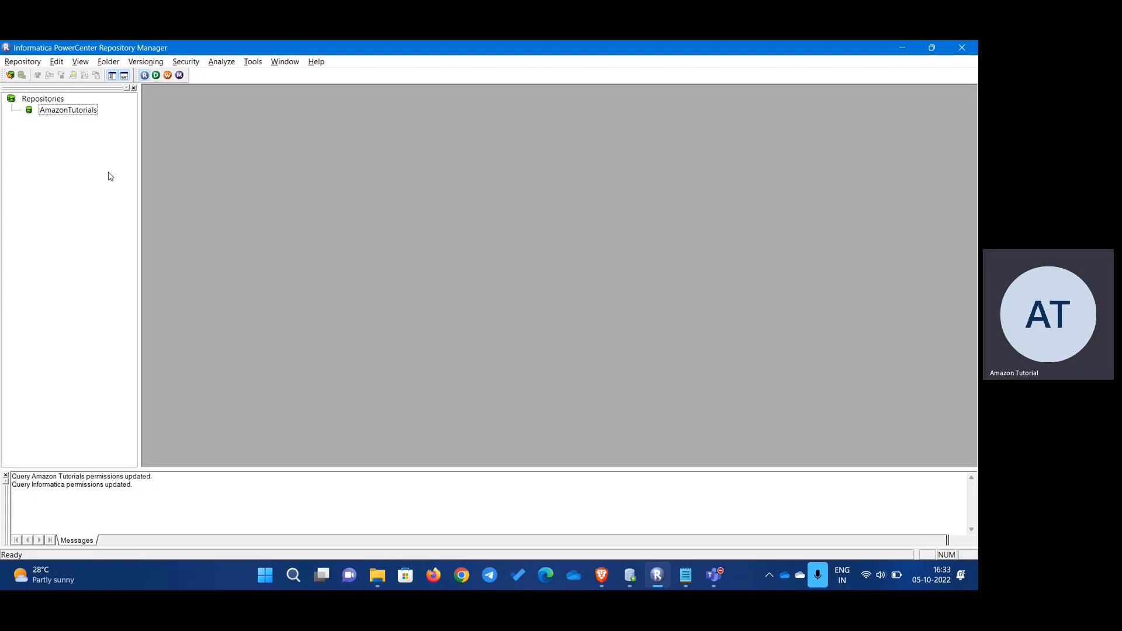
- Connect to the AmazonTutorials repository as Administrator, entering the account password
click(51, 112)
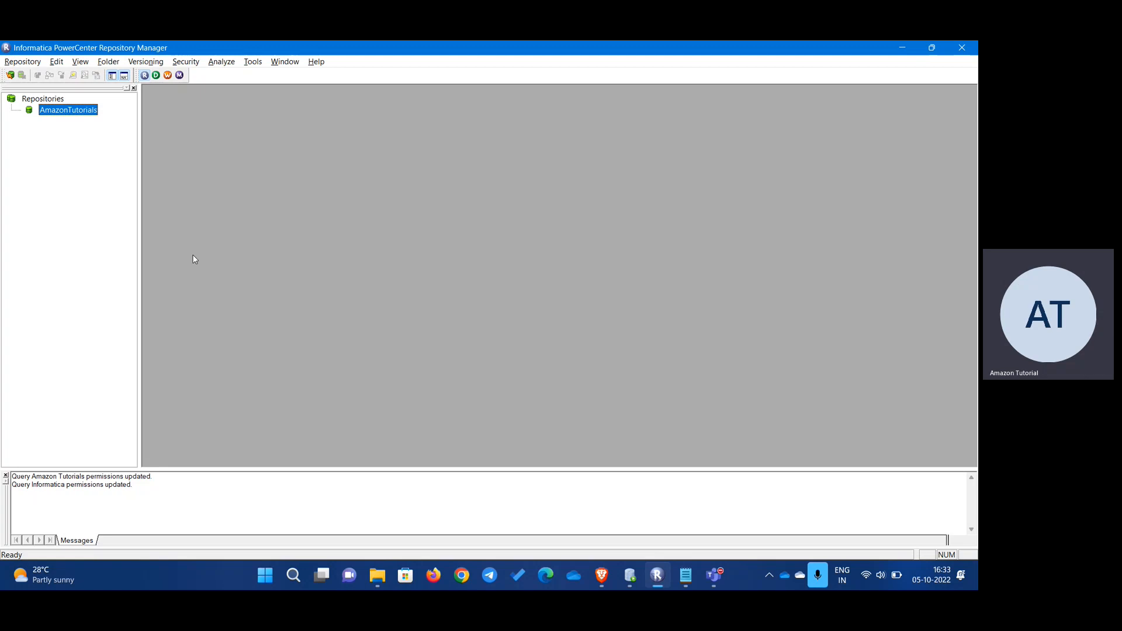
right_click(74, 116)
click(102, 153)
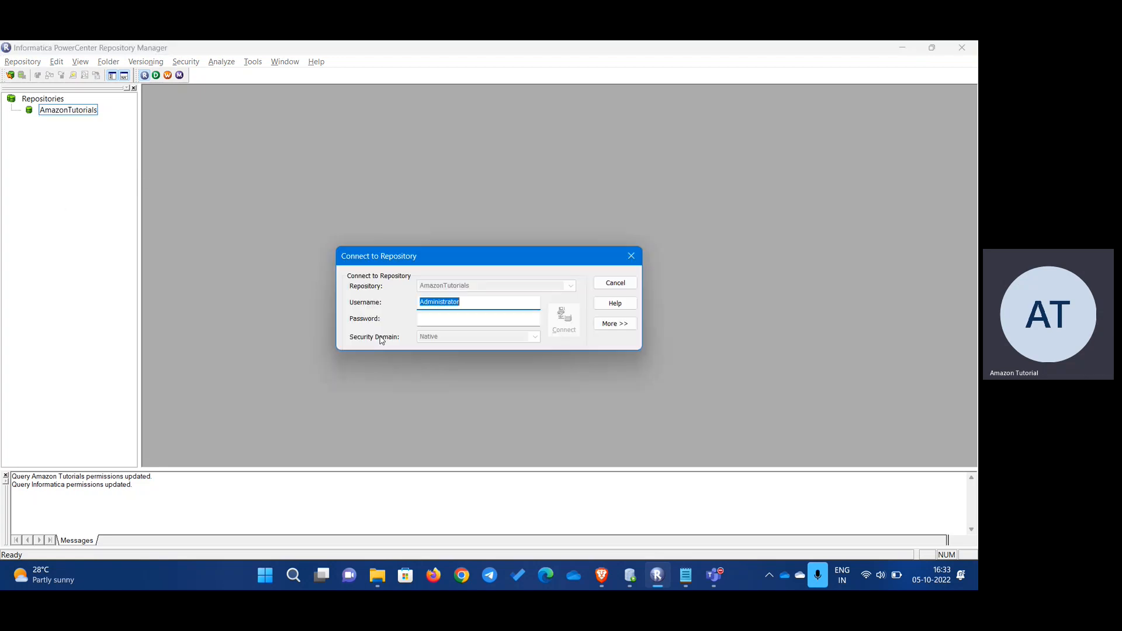
click(448, 321)
key(ctrl+v)
click(564, 318)
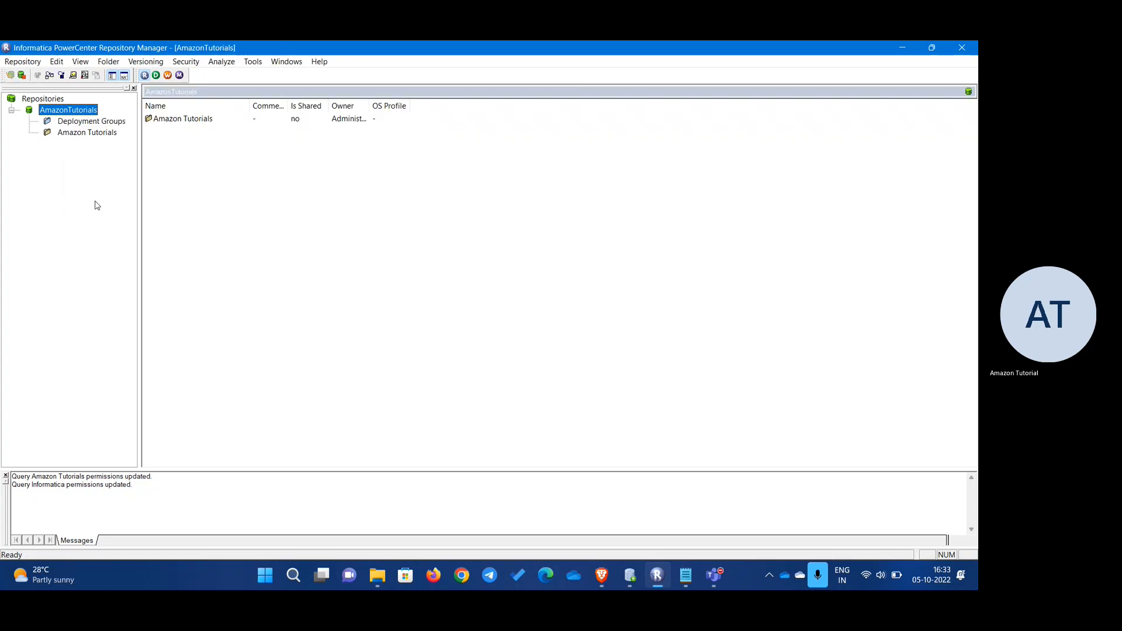
- Launch PowerCenter Designer for the Amazon Tutorials folder and dismiss its welcome tip
click(86, 133)
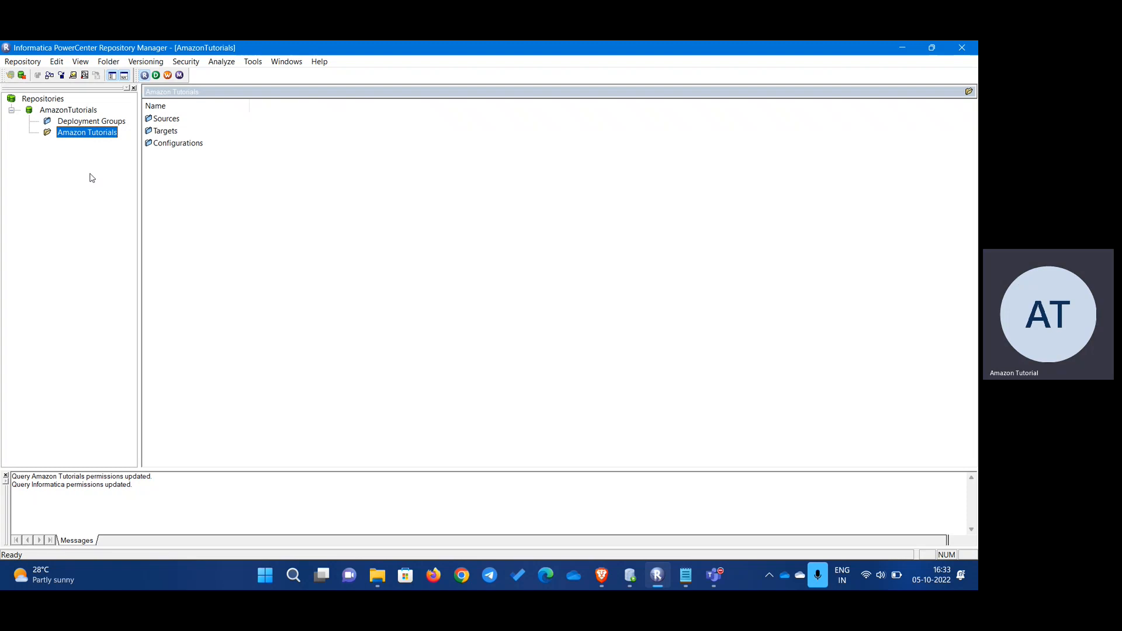
click(157, 76)
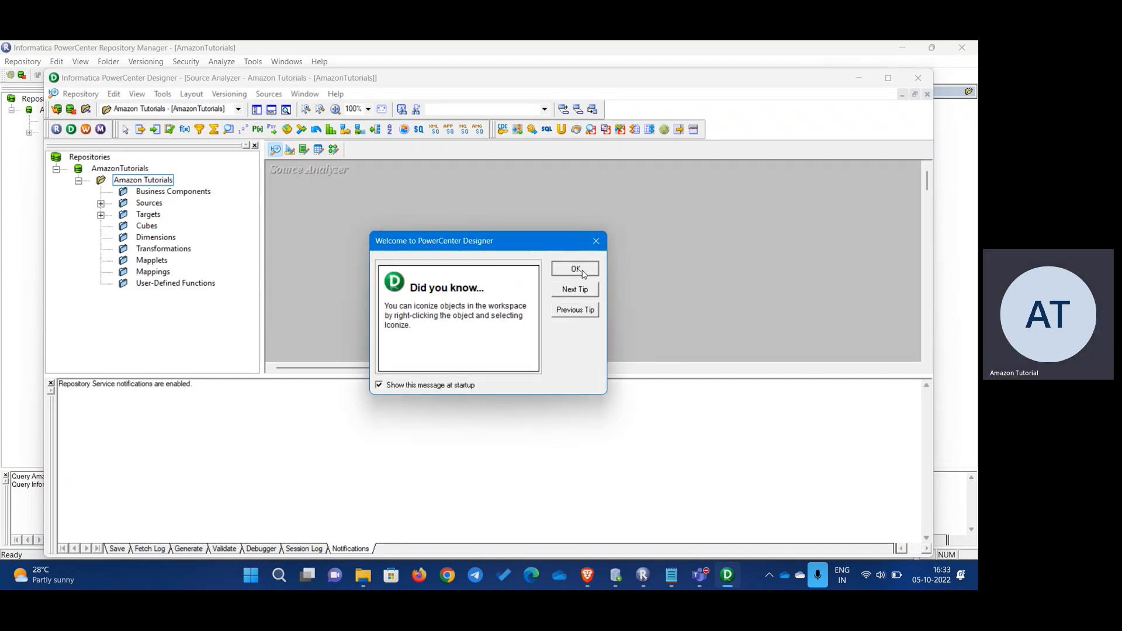
click(582, 272)
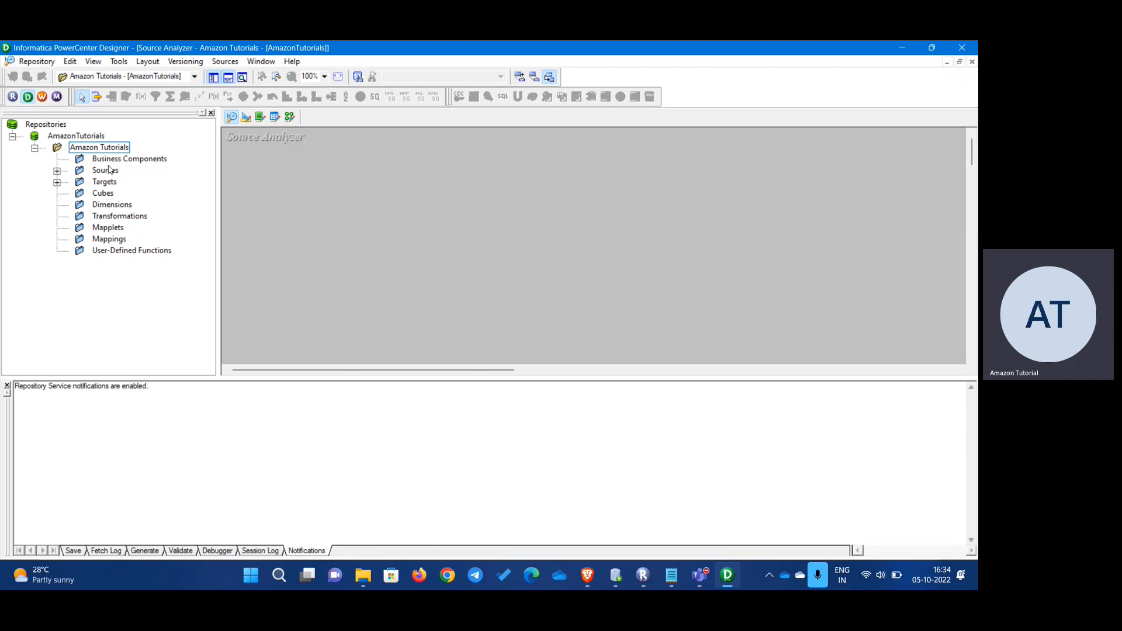
- Expand the Oracle_Source tables under Sources and the table definitions under Targets in the Amazon Tutorials folder
key(Down)
key(Down)
key(Down)
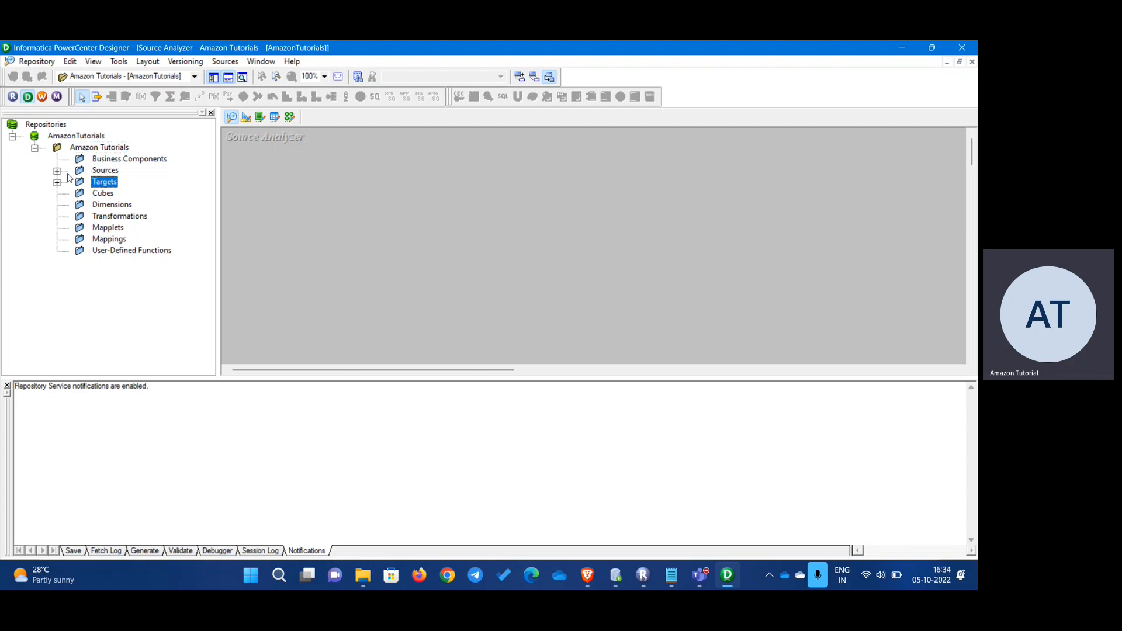
click(57, 172)
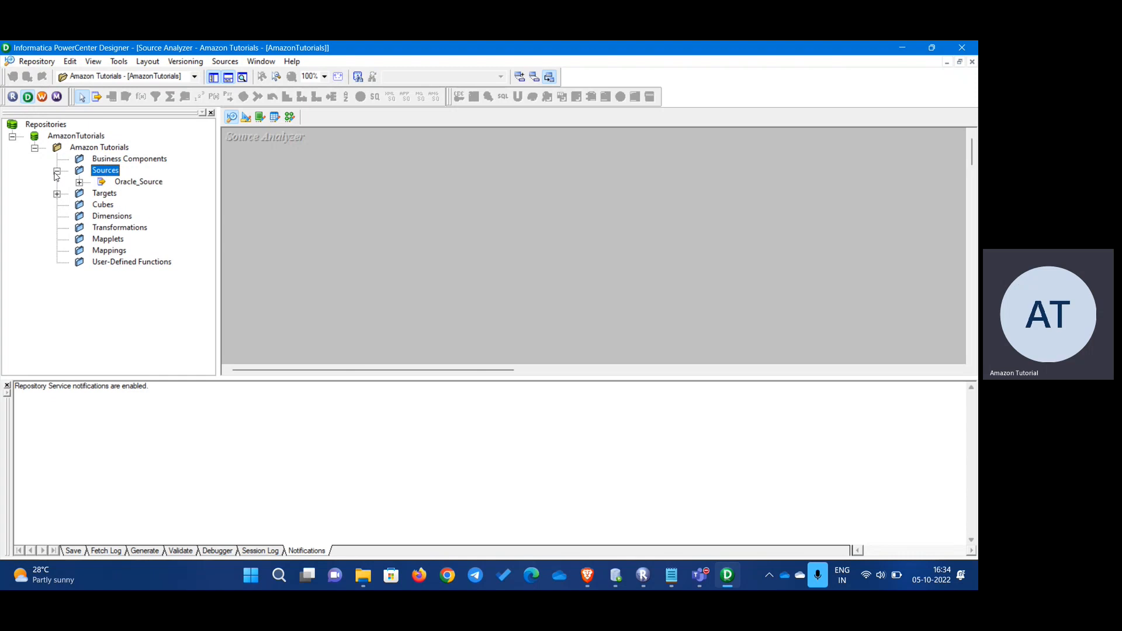
click(79, 181)
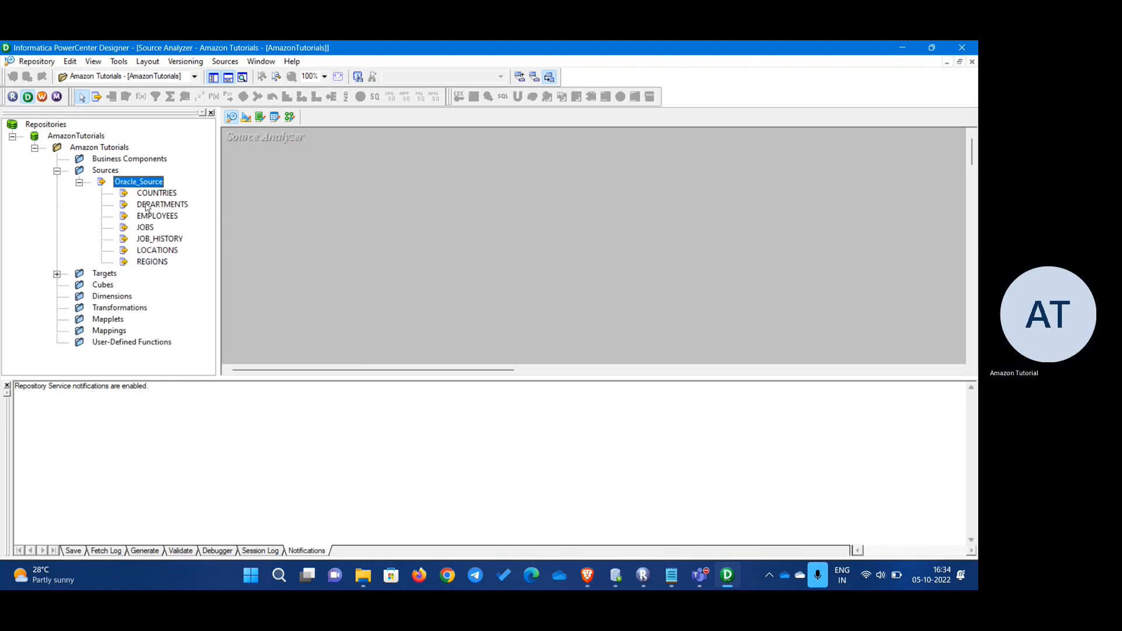
click(57, 274)
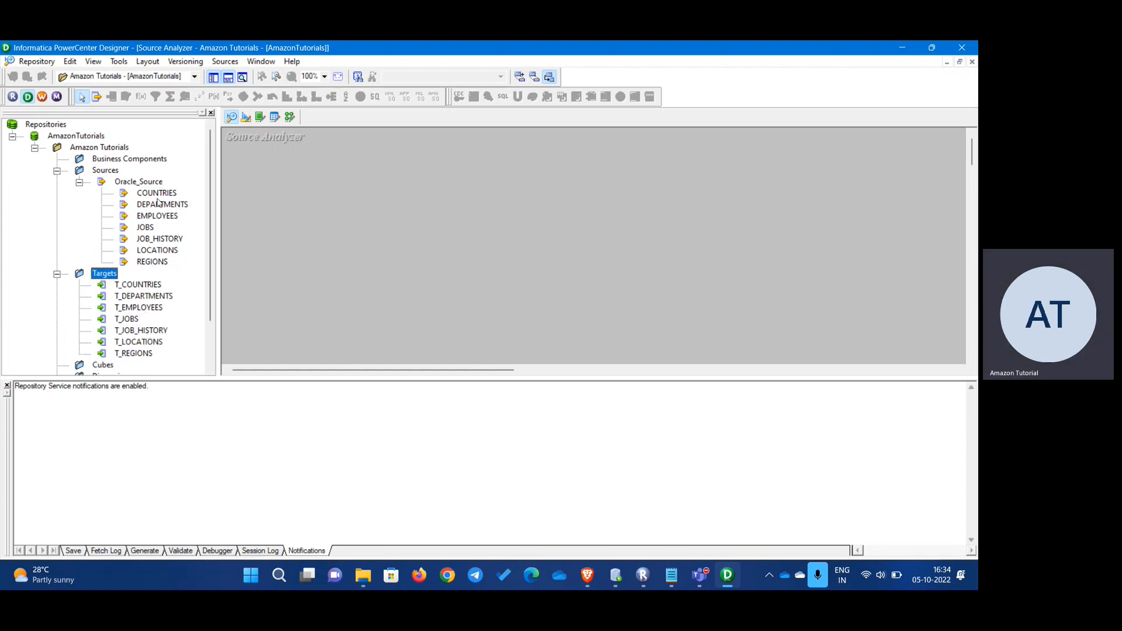
- Switch to Oracle SQL Developer and collapse the CORE connection along with its tables list
click(263, 225)
click(611, 577)
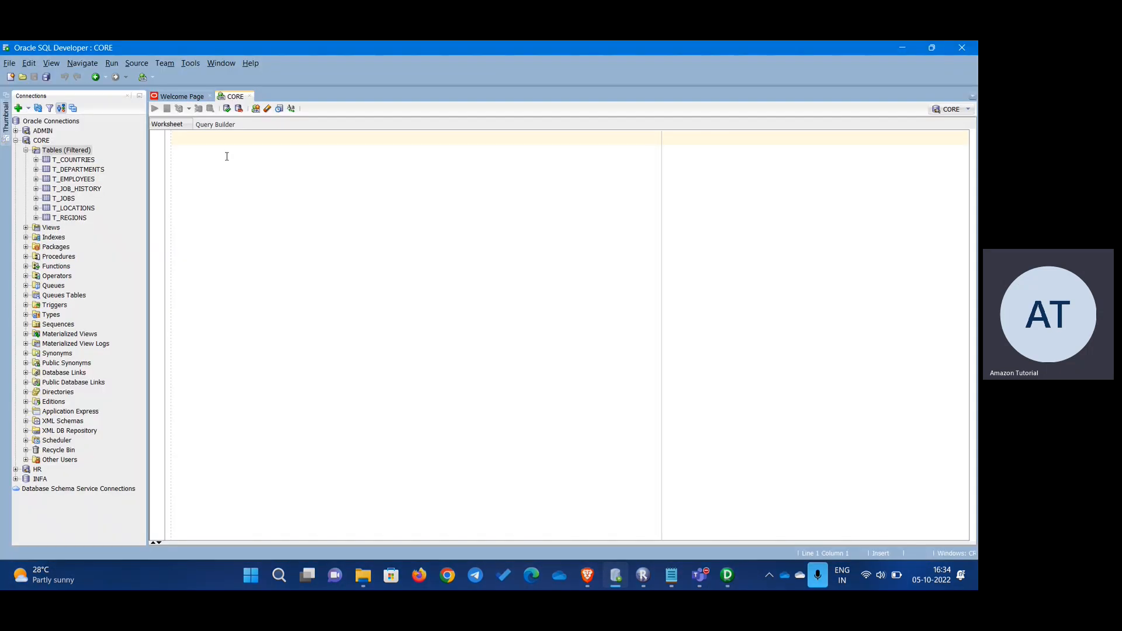
click(26, 150)
click(16, 140)
drag(42, 130, 48, 132)
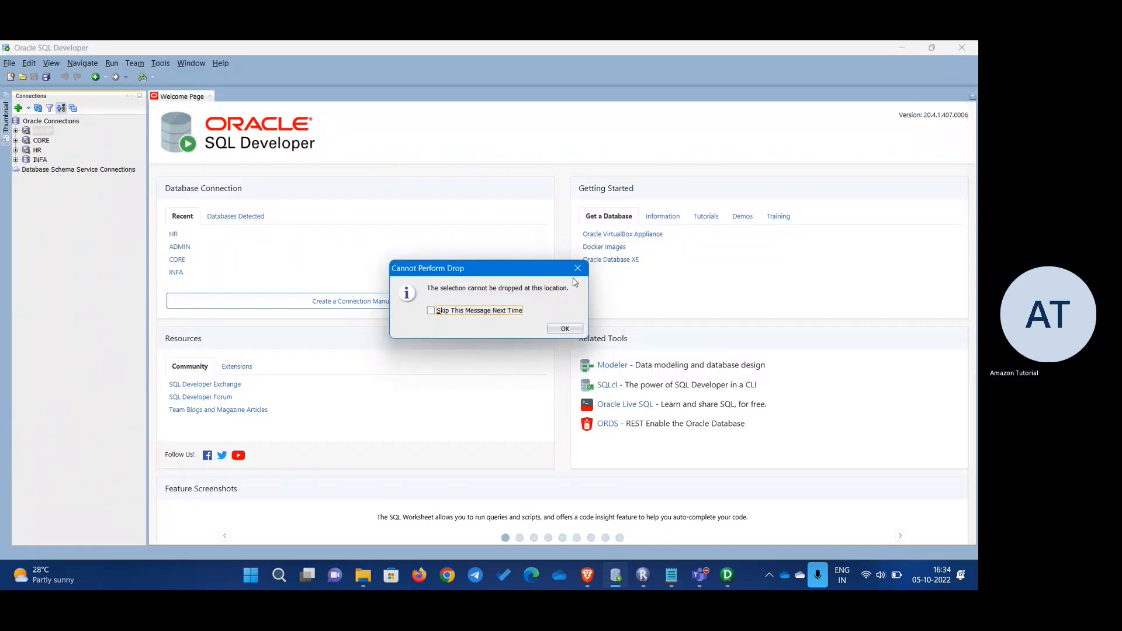
click(564, 328)
right_click(39, 132)
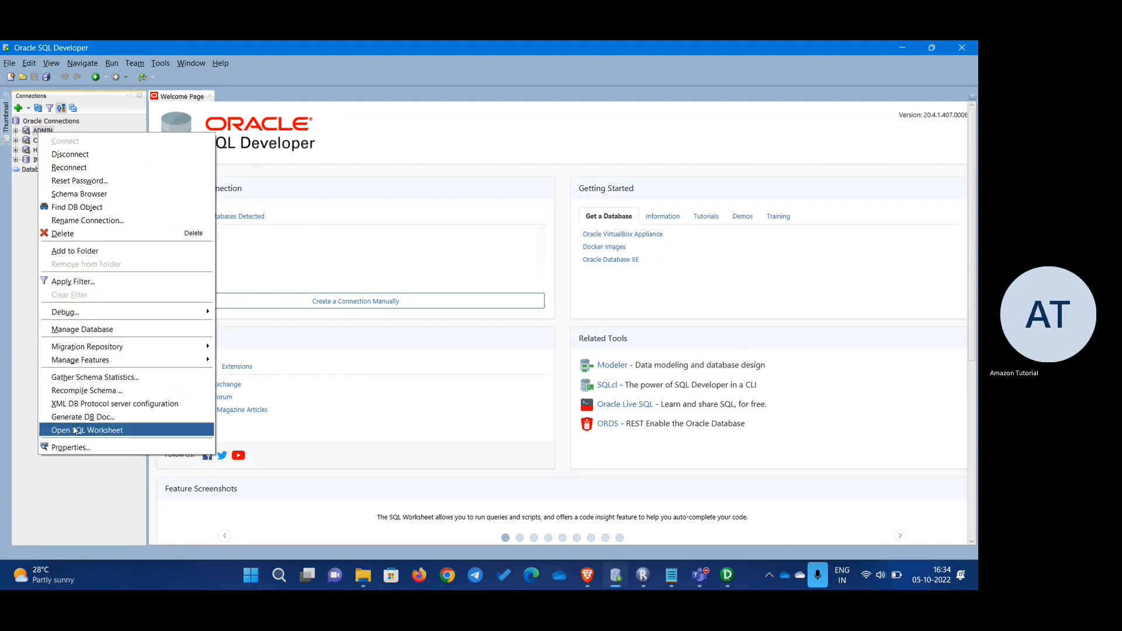
click(87, 430)
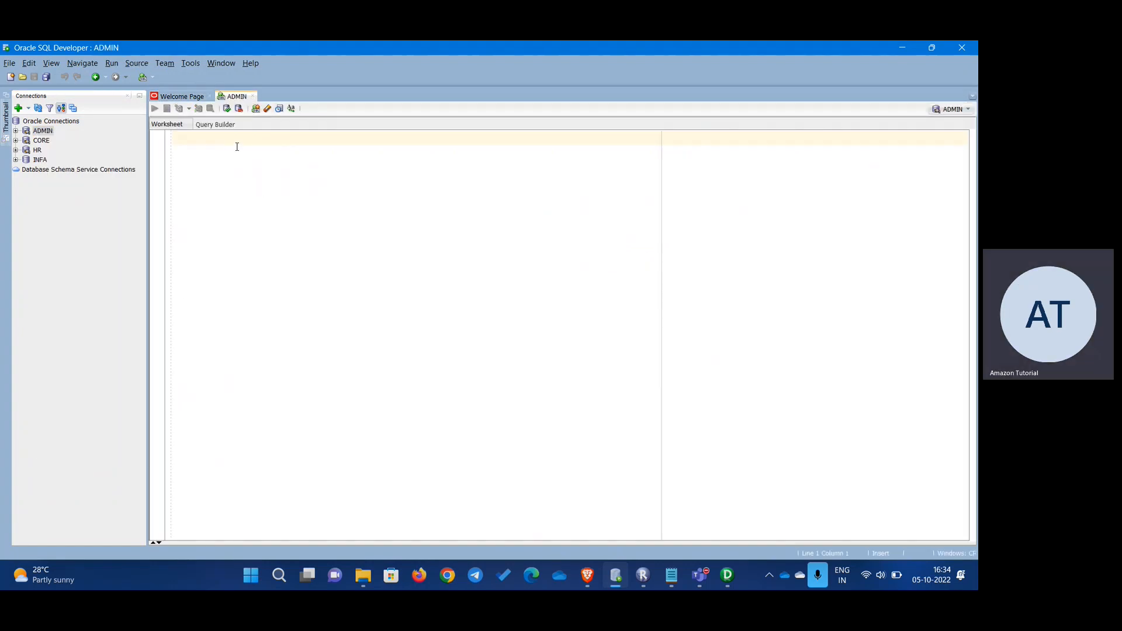
click(252, 96)
- Expand the CORE connection and open a SQL worksheet for it
click(17, 140)
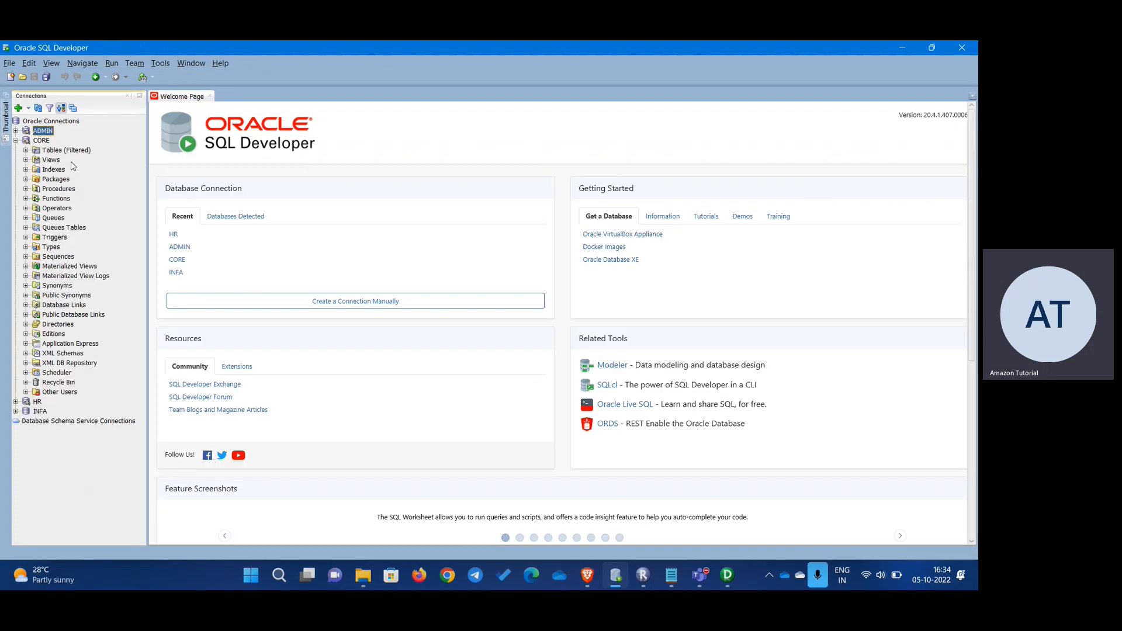
click(45, 142)
right_click(46, 145)
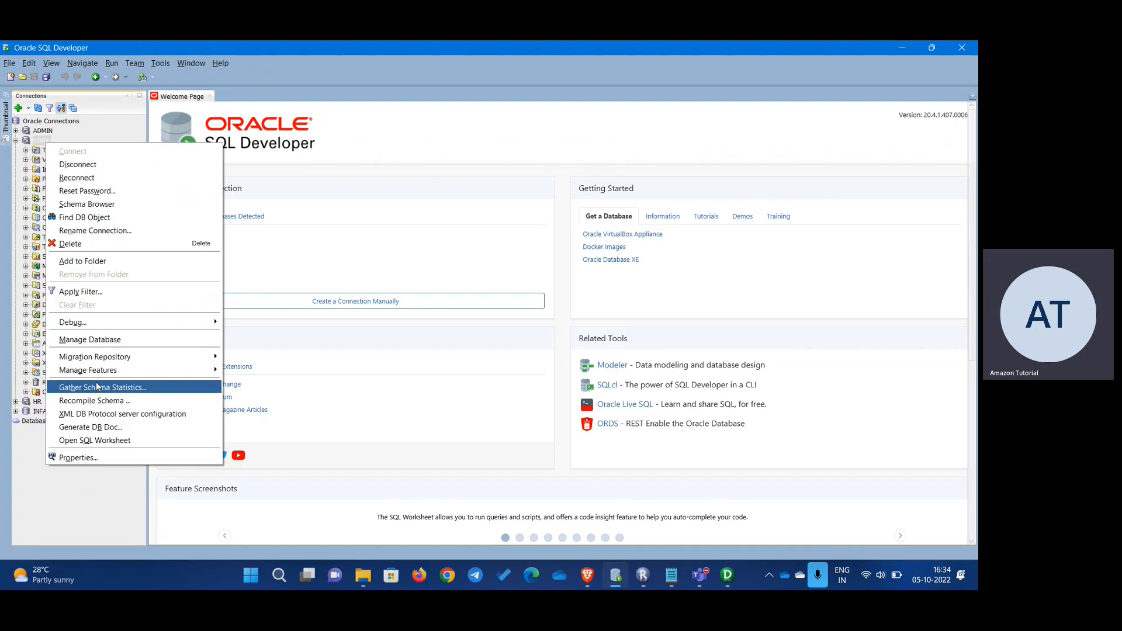
click(94, 440)
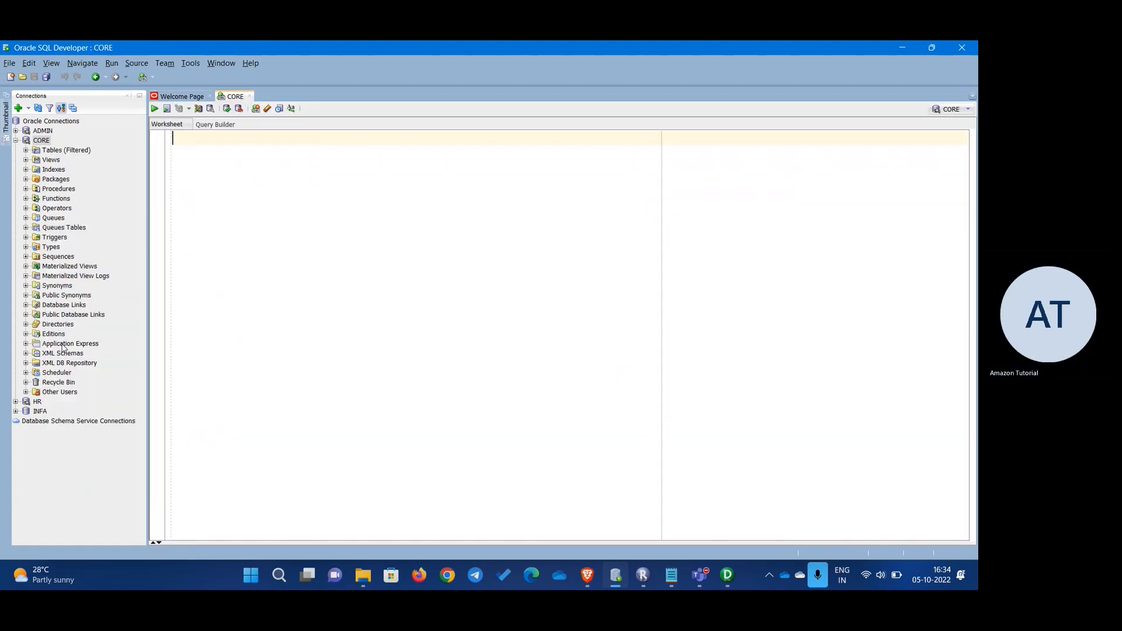
- Query employees in the CORE worksheet, correct the table name, and run SELECT * FROM T_employees;
text(SELECT * FROM em)
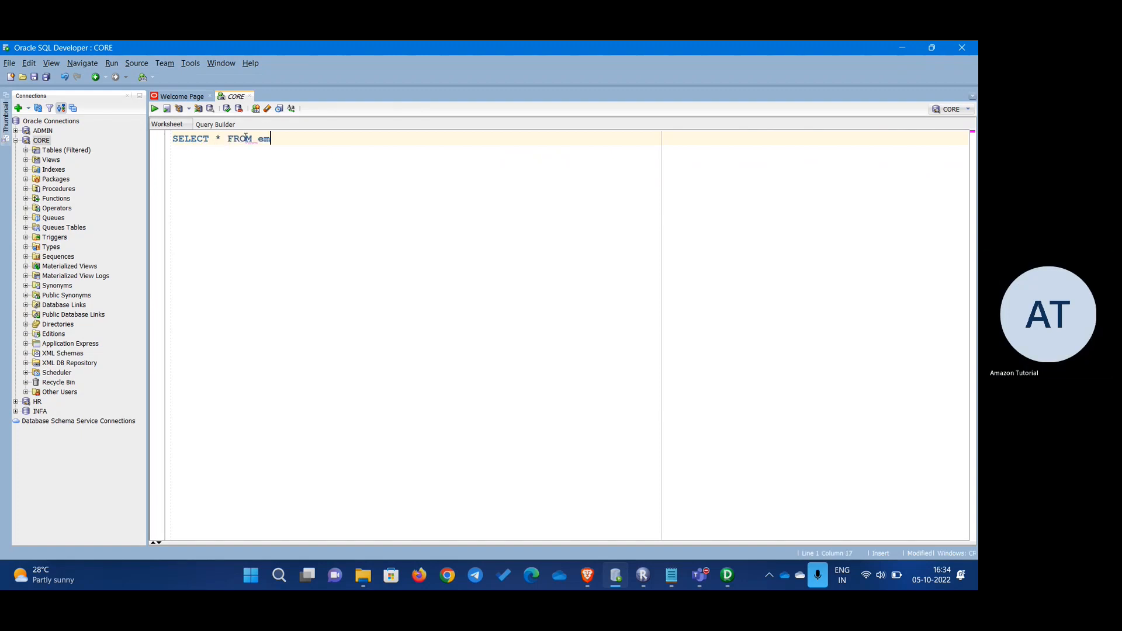
text(ployees;)
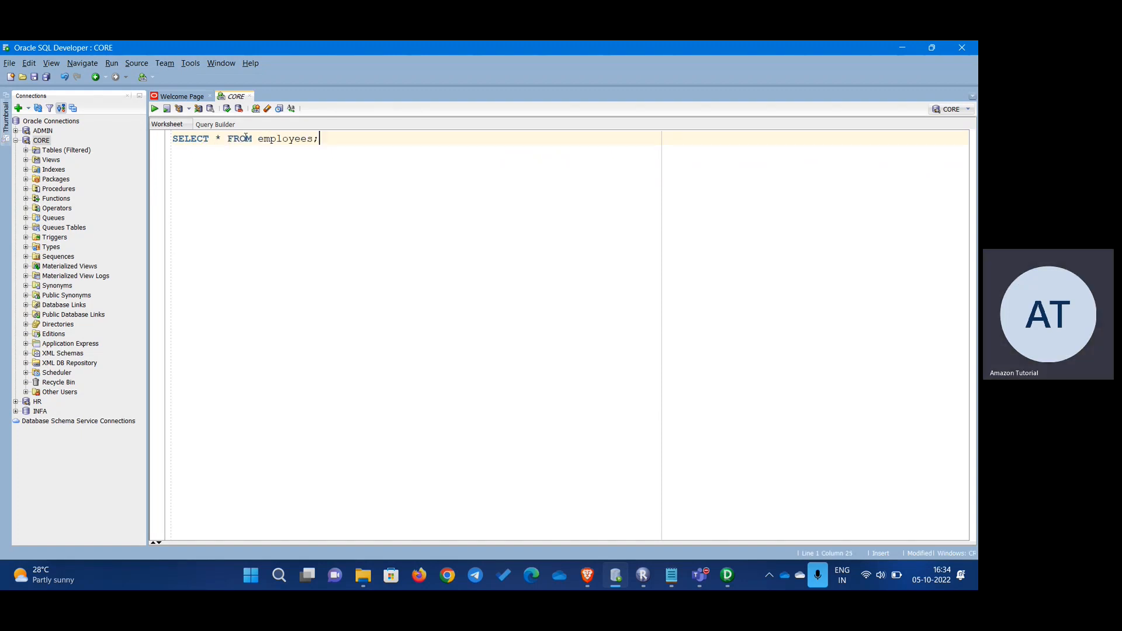
key(ctrl+Return)
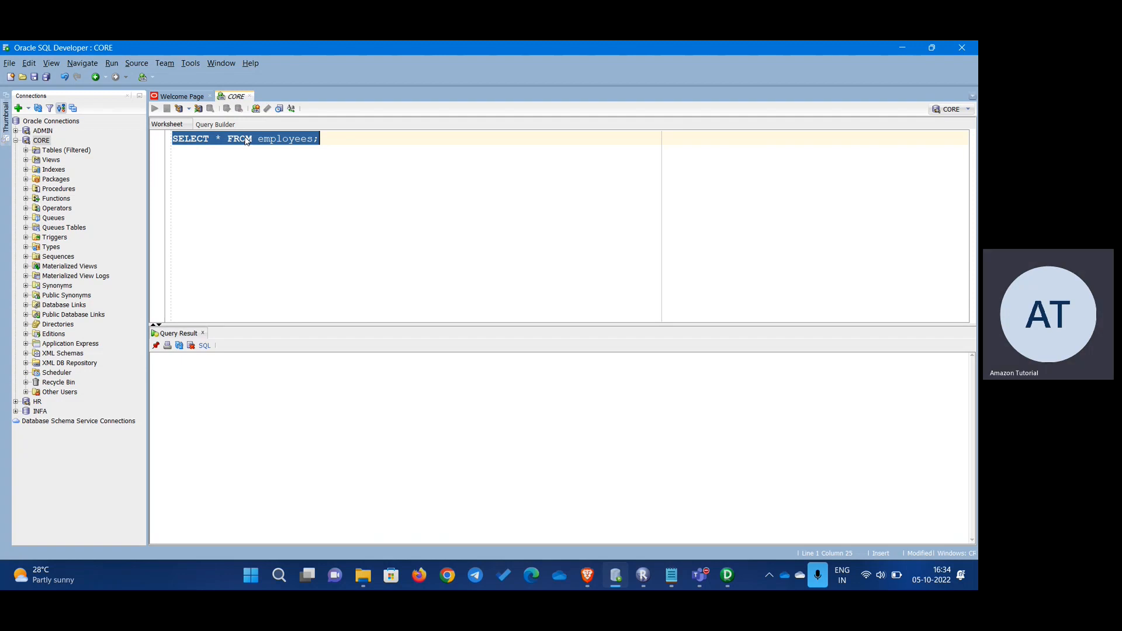
text(T_)
key(ctrl+Return)
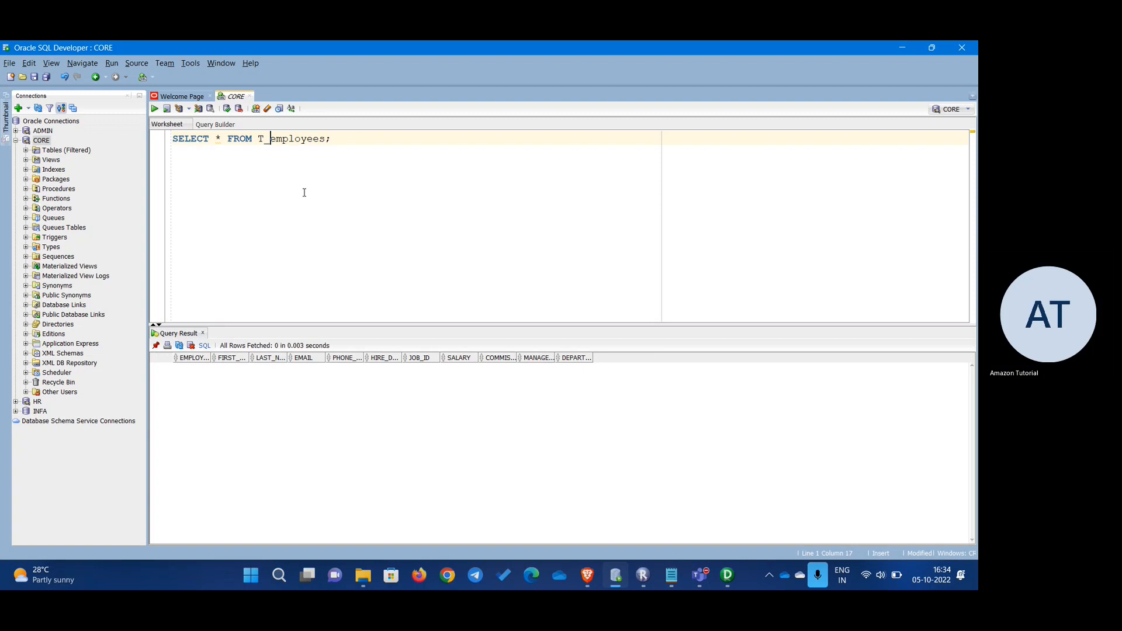
- Count the rows returned by the T_employees query and highlight the table name in it
right_click(215, 399)
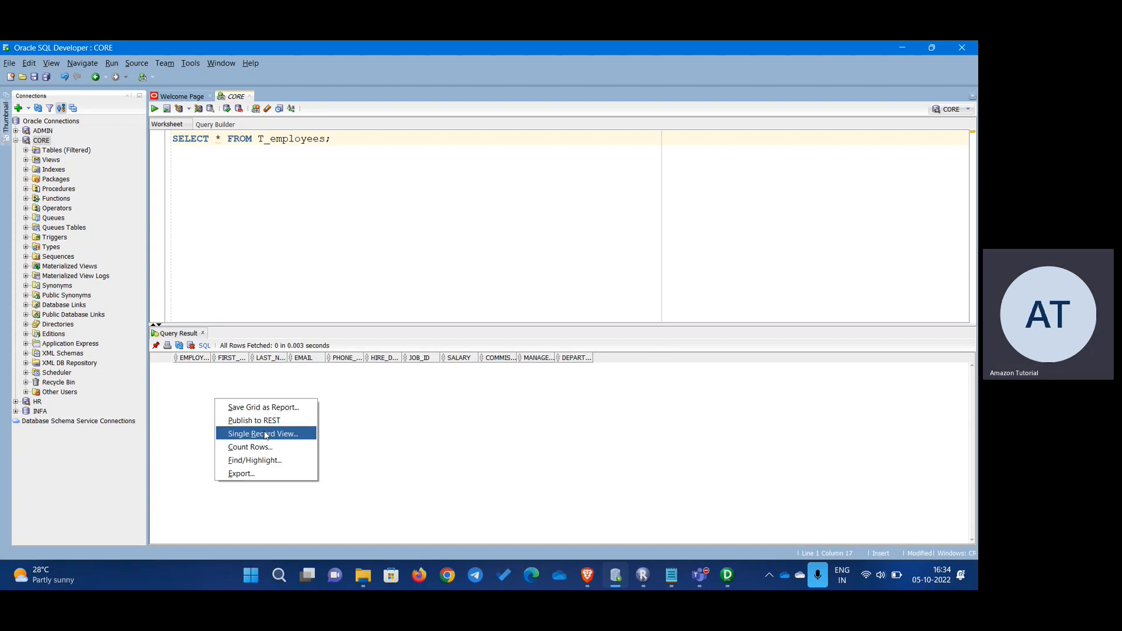
click(285, 448)
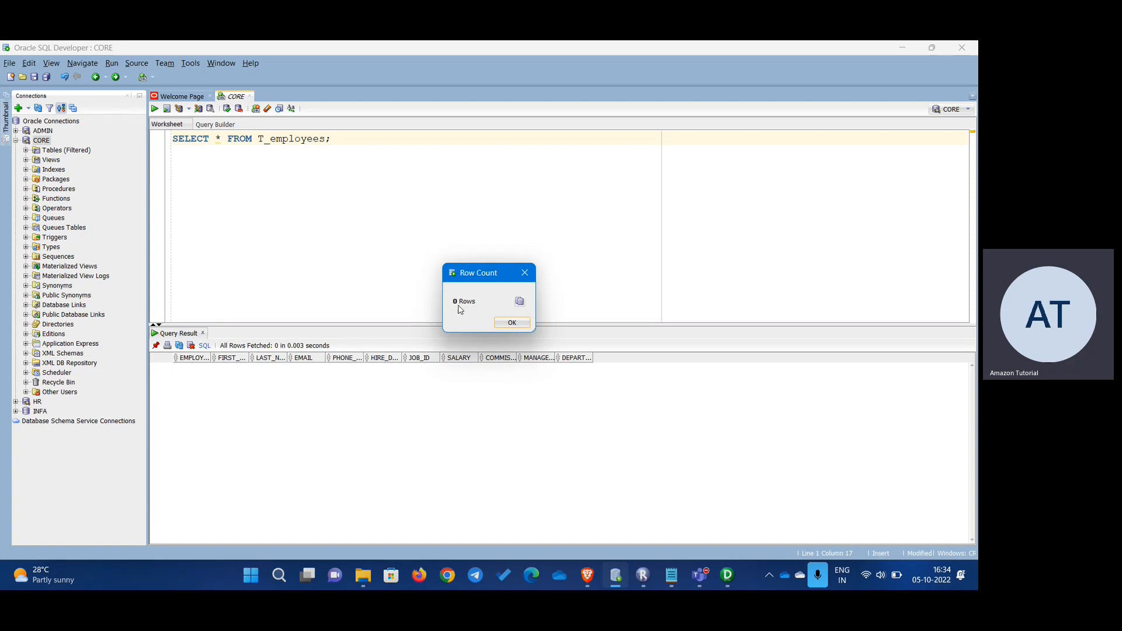
key(Return)
drag(259, 141, 326, 140)
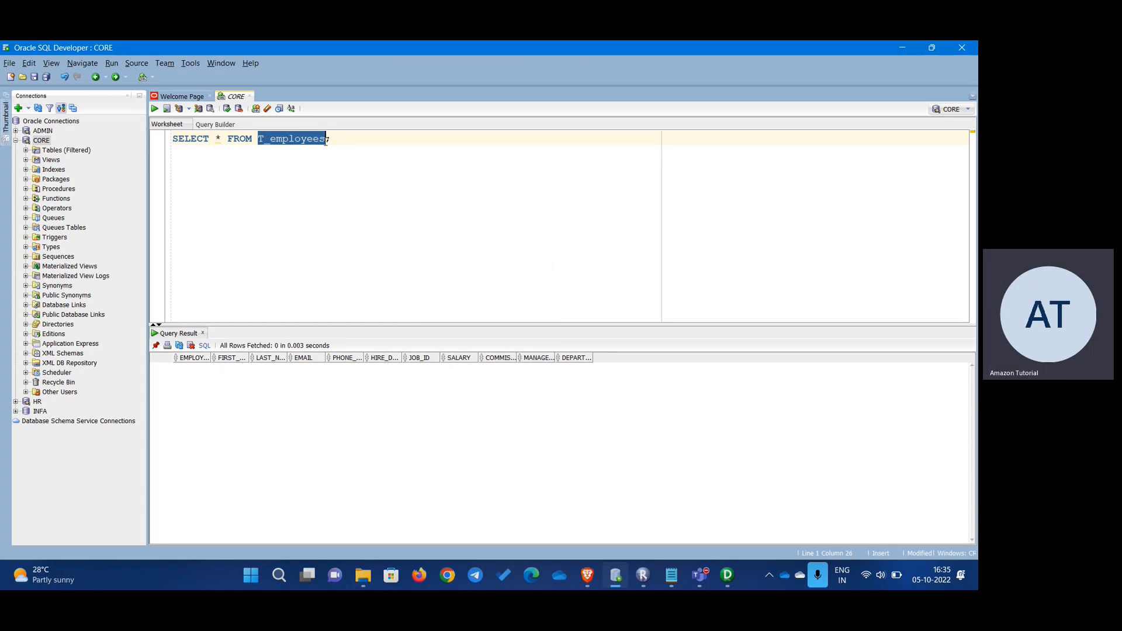
- Expand the HR connection and open a SQL worksheet for it
click(16, 141)
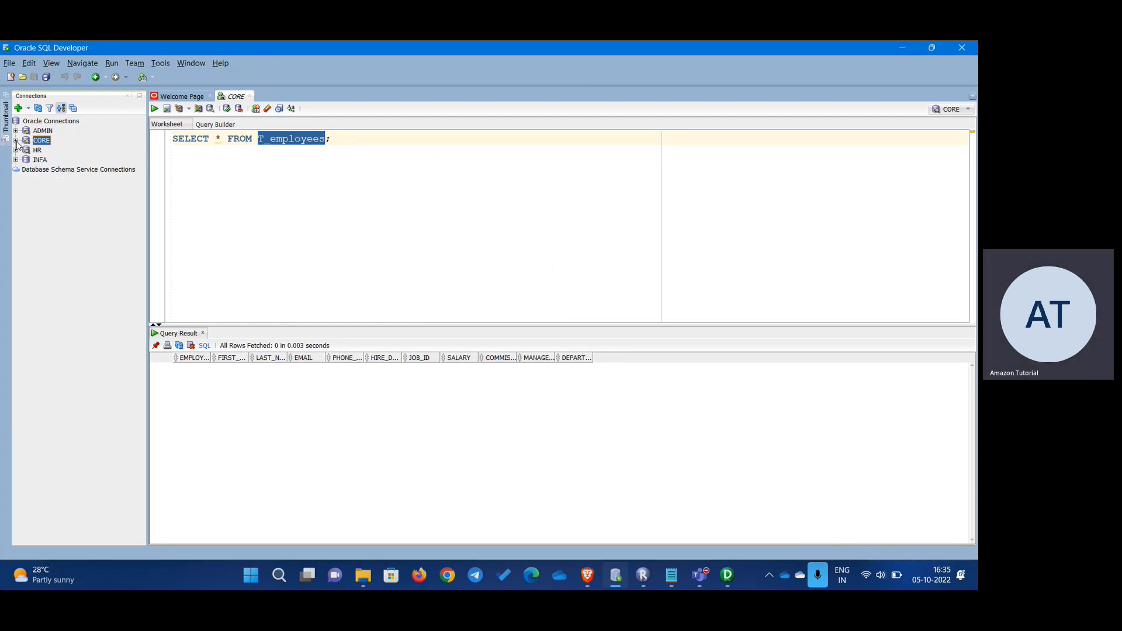
click(16, 140)
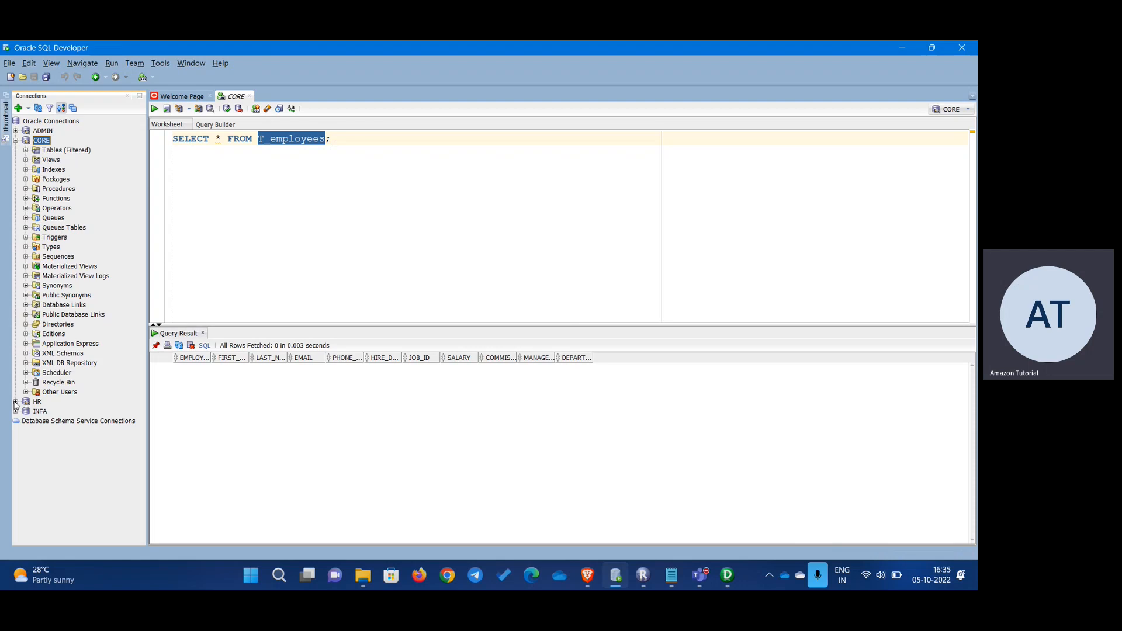
click(16, 402)
click(235, 168)
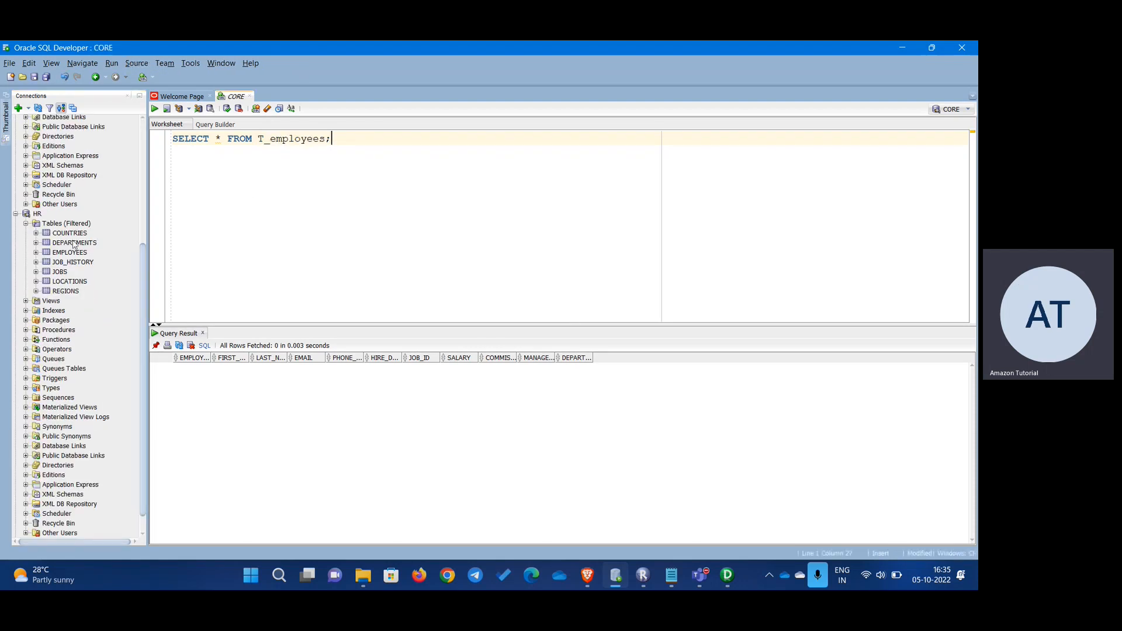
right_click(37, 215)
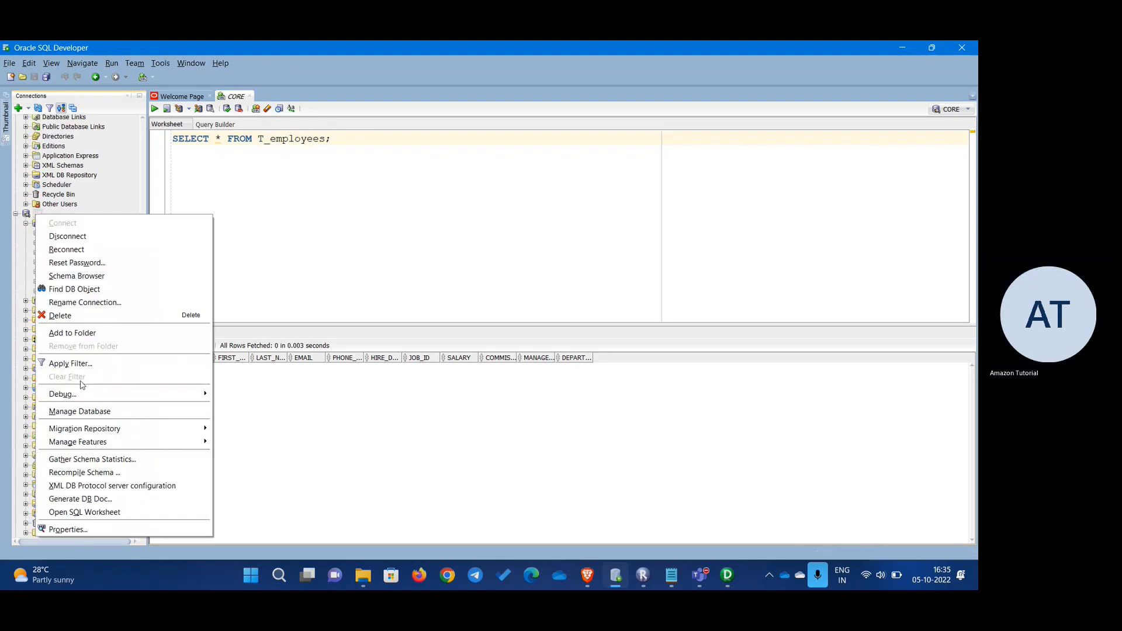
click(76, 513)
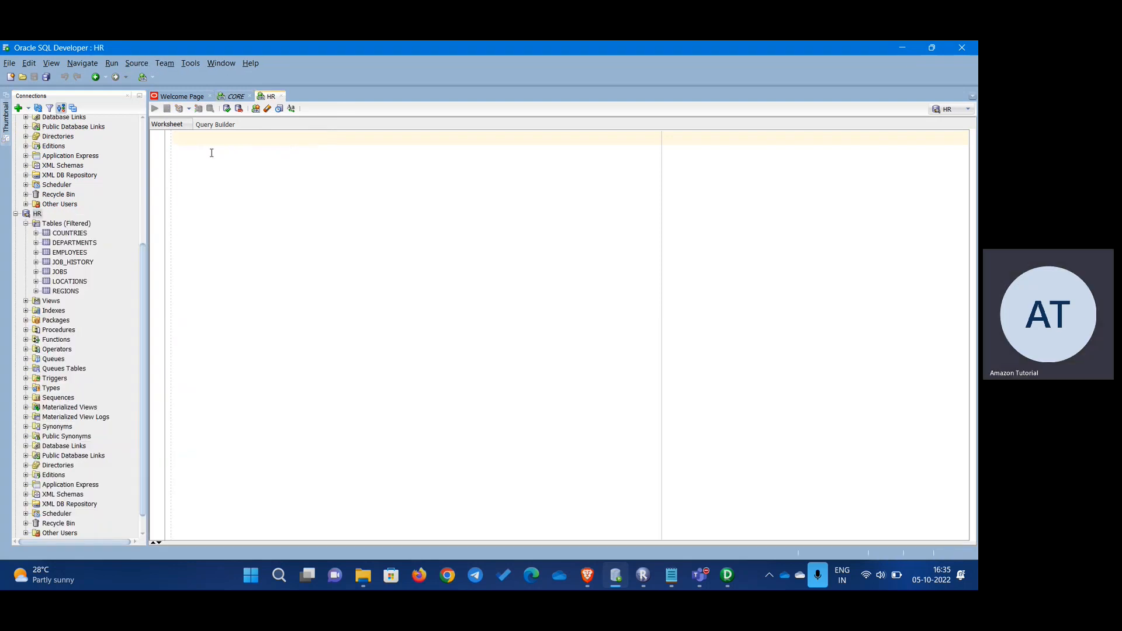
- Run SELECT * FROM employees in the HR worksheet
text(SELECT * FROM empl)
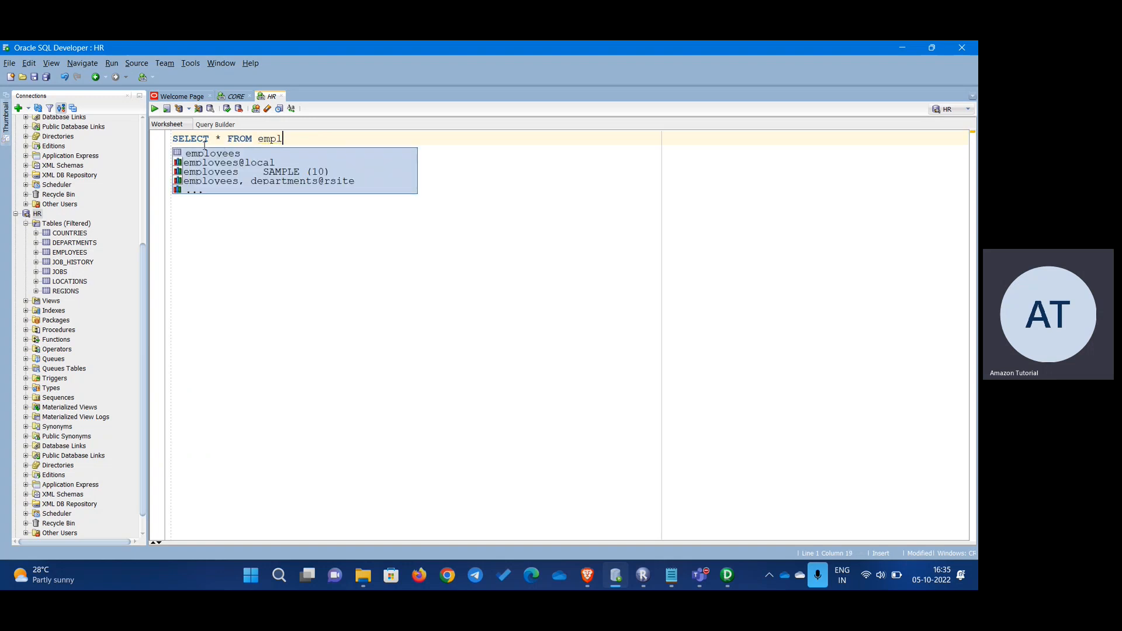
key(Escape)
text(oyees)
key(ctrl+Return)
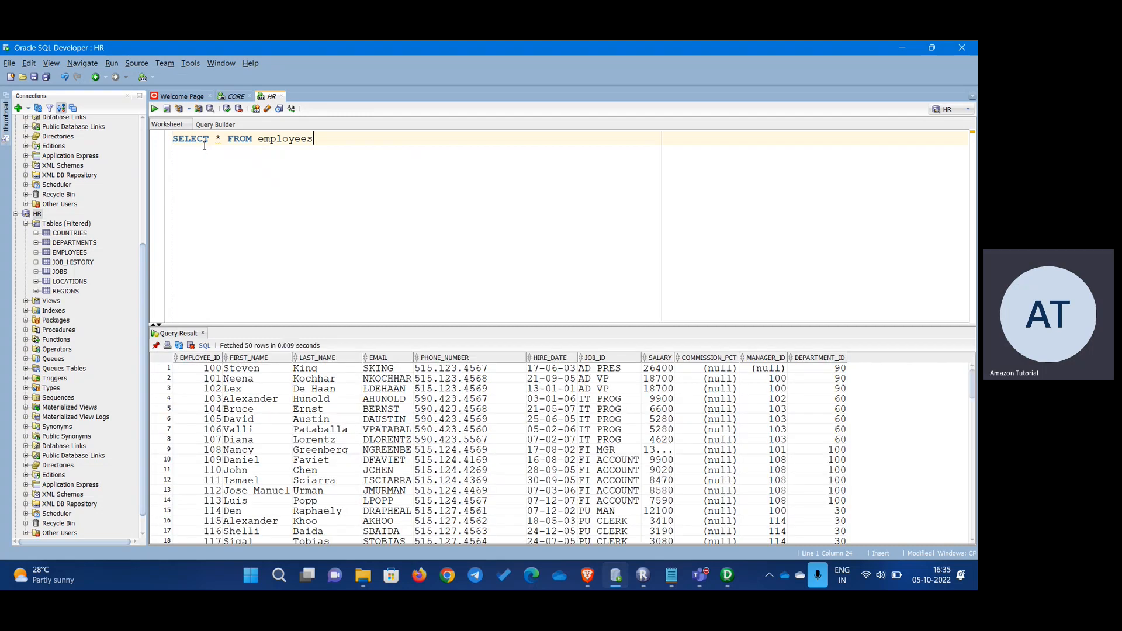
- Enlarge the HR query's result grid and inspect the returned employees rows
drag(403, 325, 404, 231)
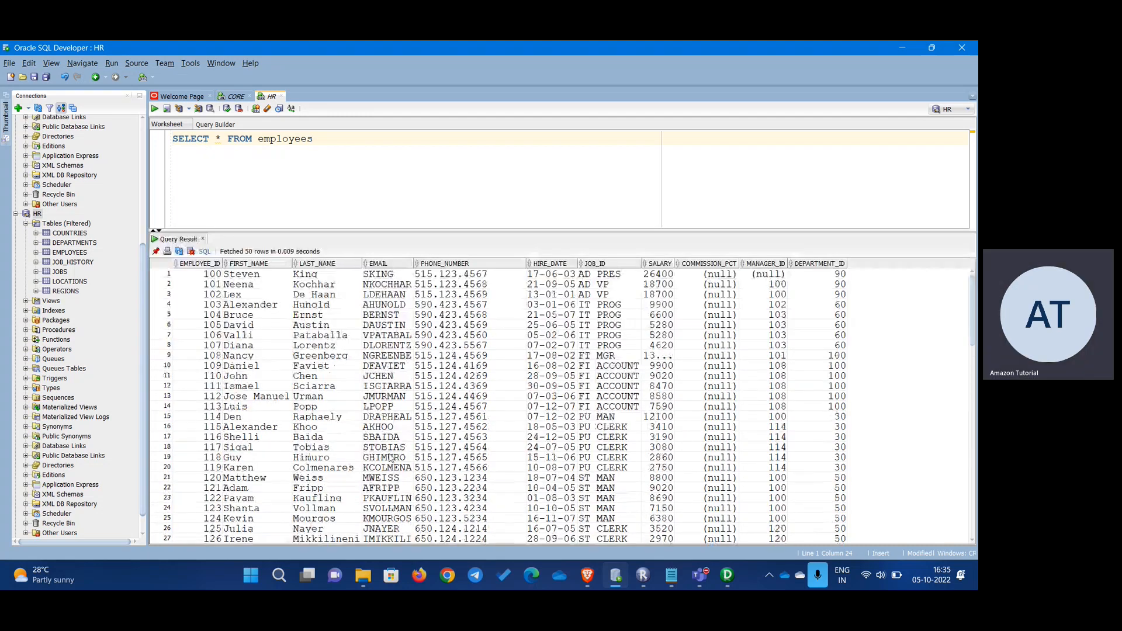
right_click(331, 312)
click(362, 343)
click(510, 323)
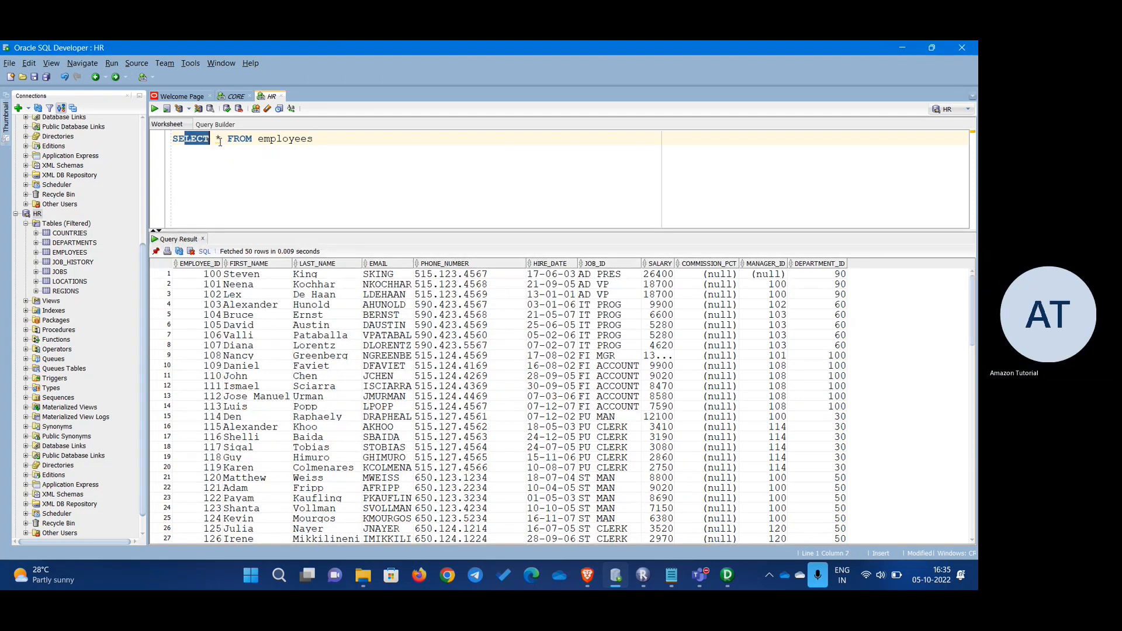
click(284, 141)
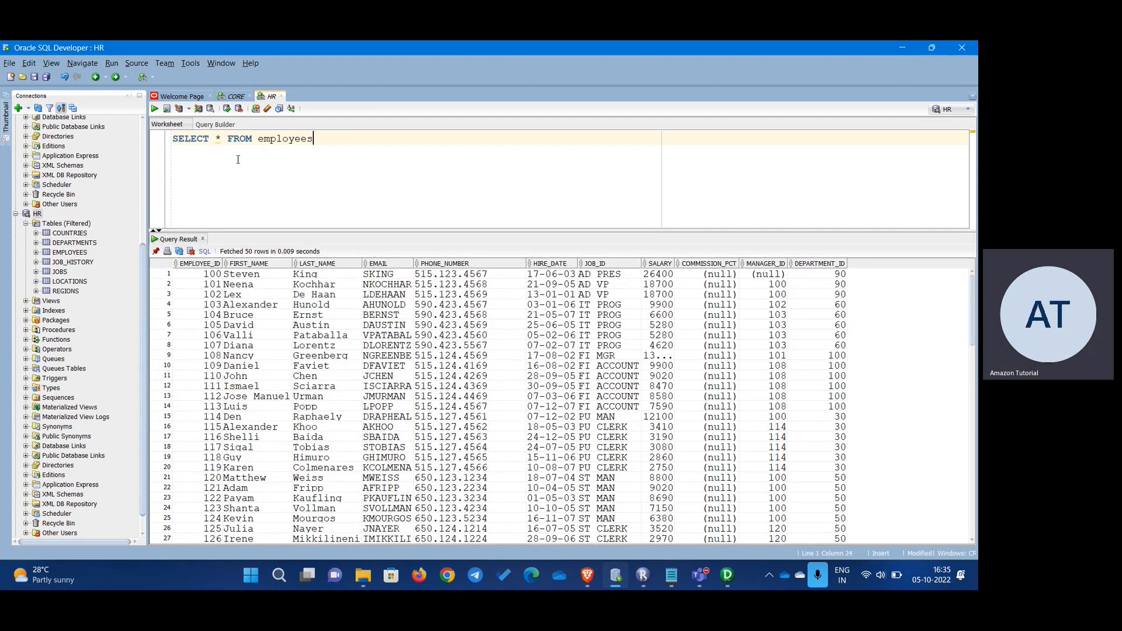
- Compare the T_employees query in the CORE worksheet with the employees query in the HR worksheet
click(236, 96)
drag(358, 158, 151, 132)
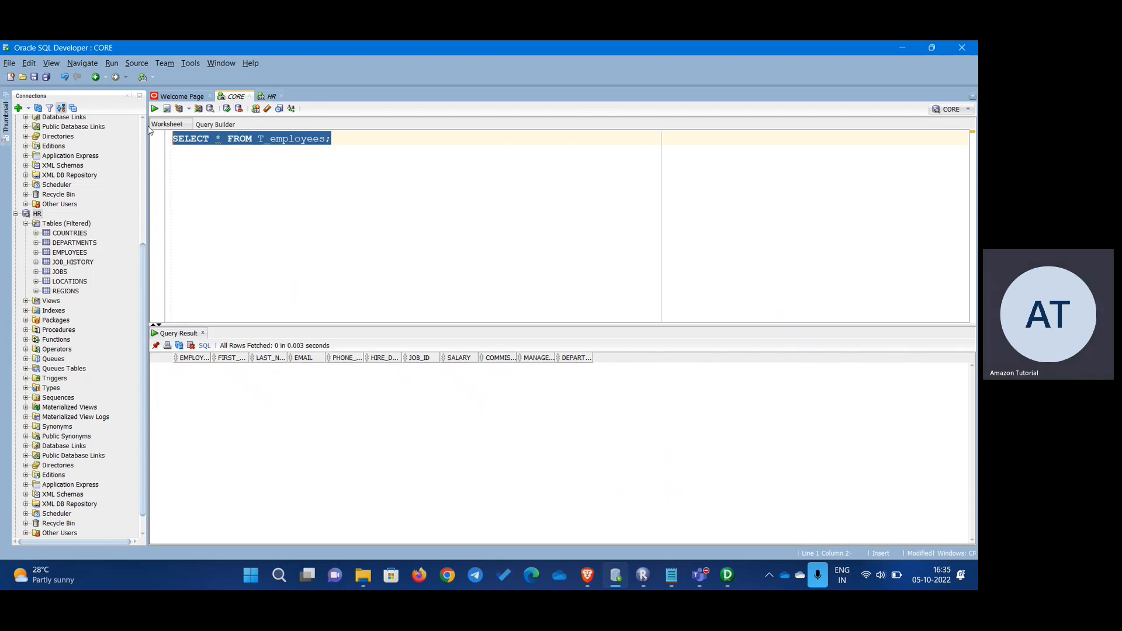
click(332, 175)
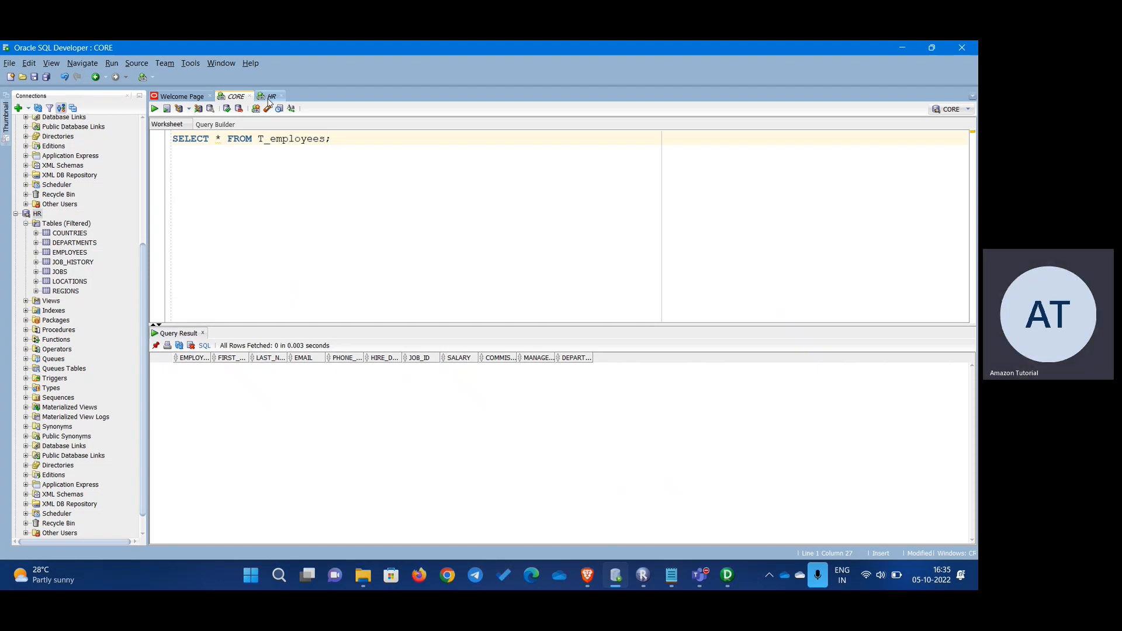
click(270, 97)
click(235, 97)
- Switch to PowerCenter Designer, place the EMPLOYEES source in the Source Analyzer, and enlarge it to show the full Length/Precision column
click(893, 54)
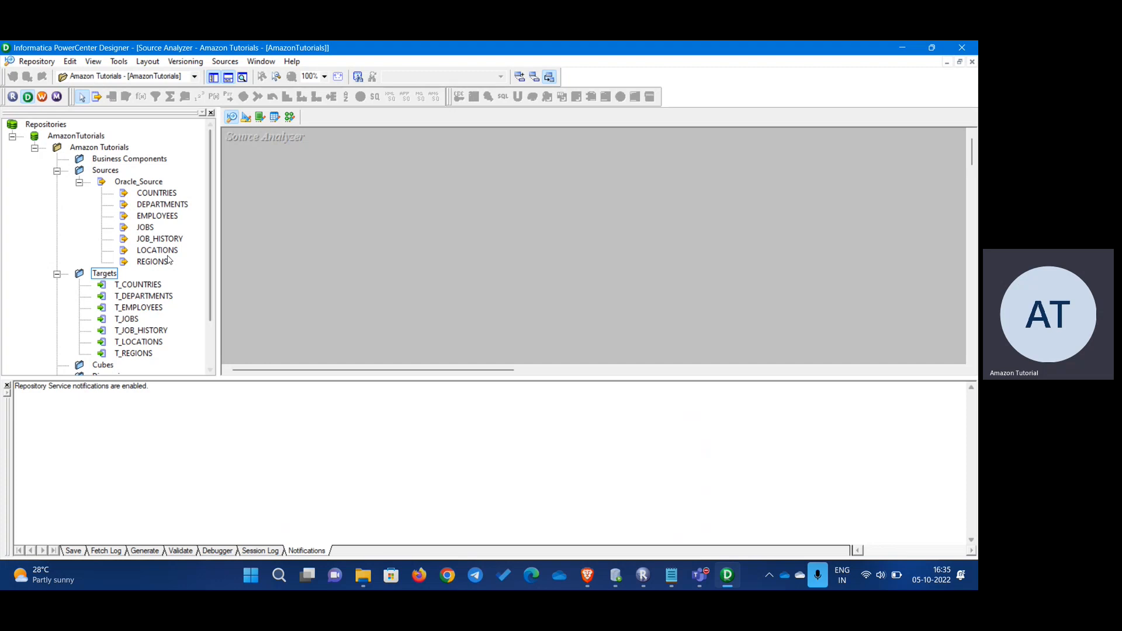
drag(157, 215, 327, 180)
drag(389, 262, 472, 342)
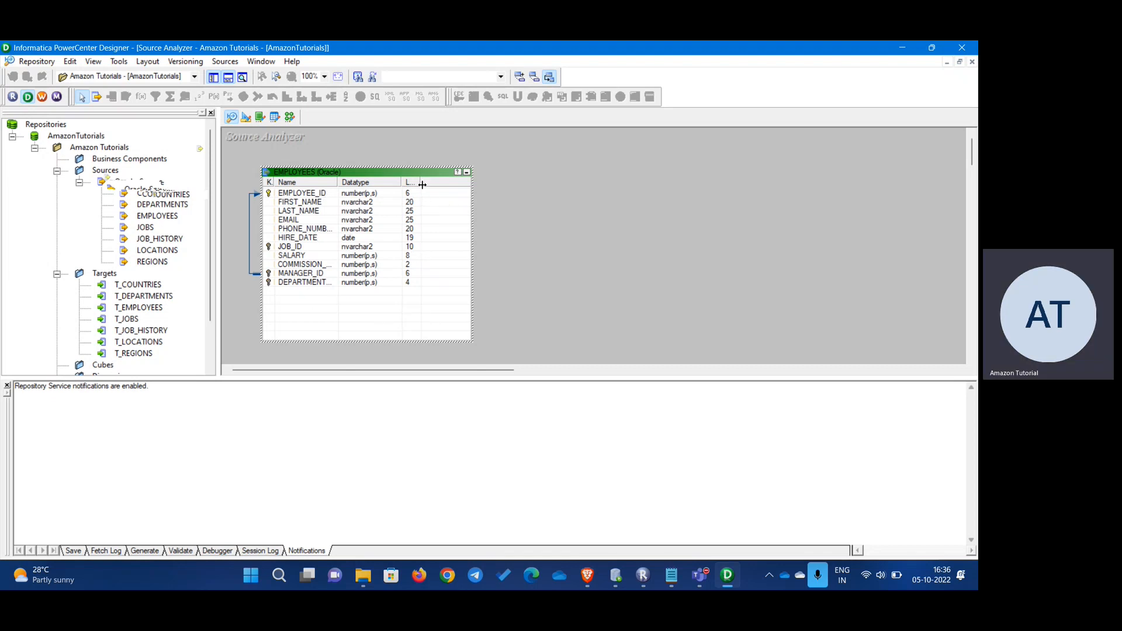
drag(418, 183, 448, 184)
drag(472, 187, 538, 181)
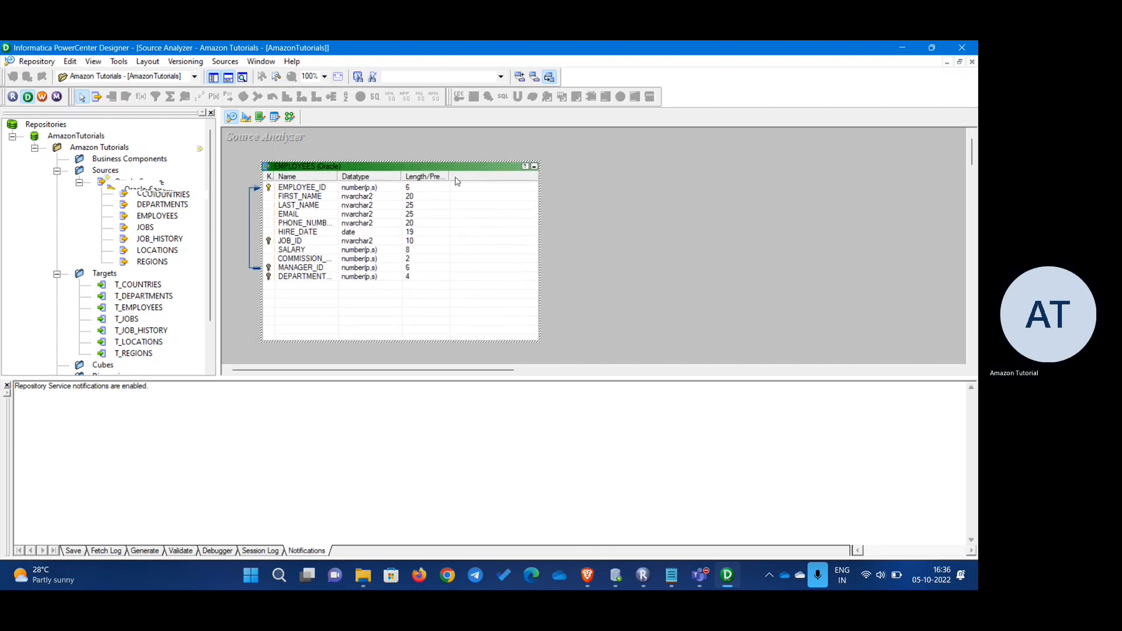
drag(450, 176, 494, 177)
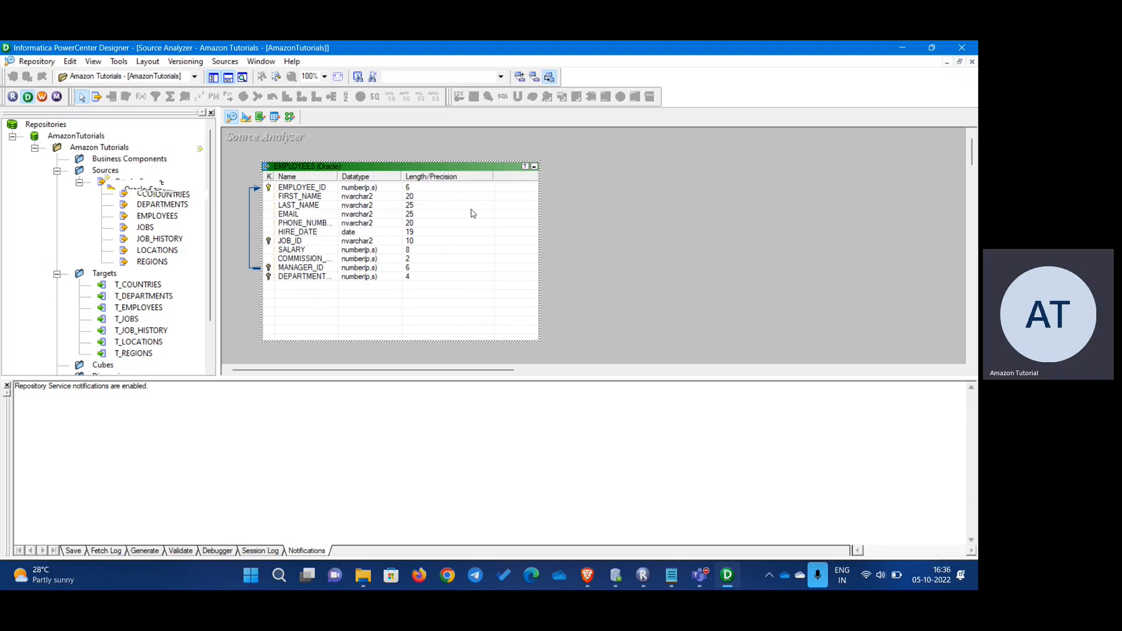
- Place the T_EMPLOYEES target definition in the Target Designer workspace and position it below the workspace title
click(246, 117)
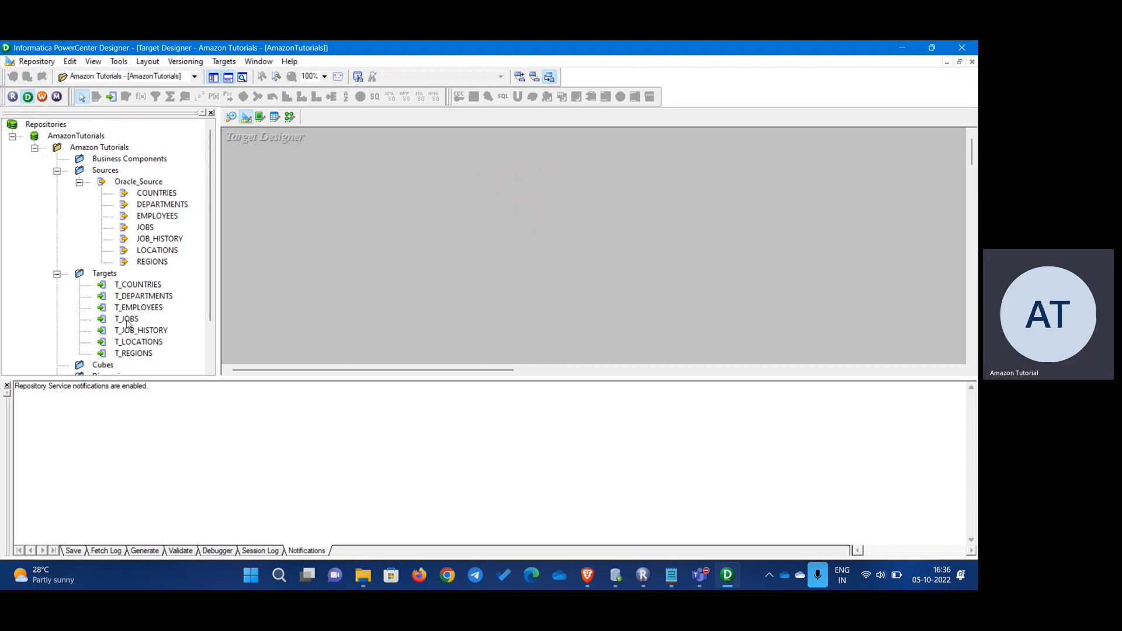
click(125, 308)
drag(122, 311, 245, 138)
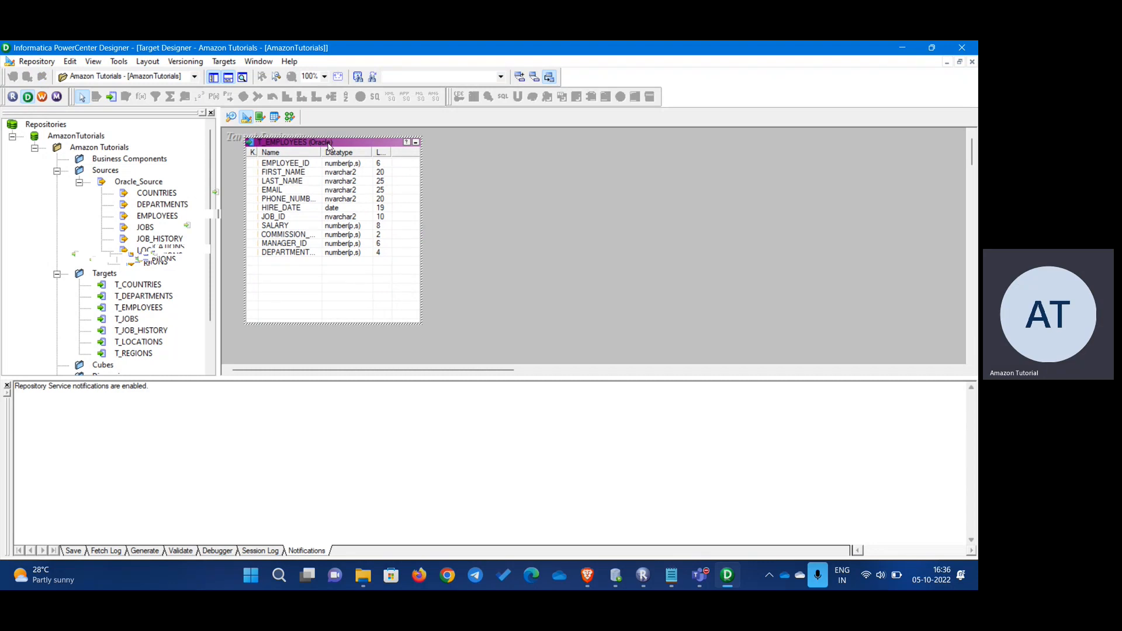
drag(331, 142, 373, 159)
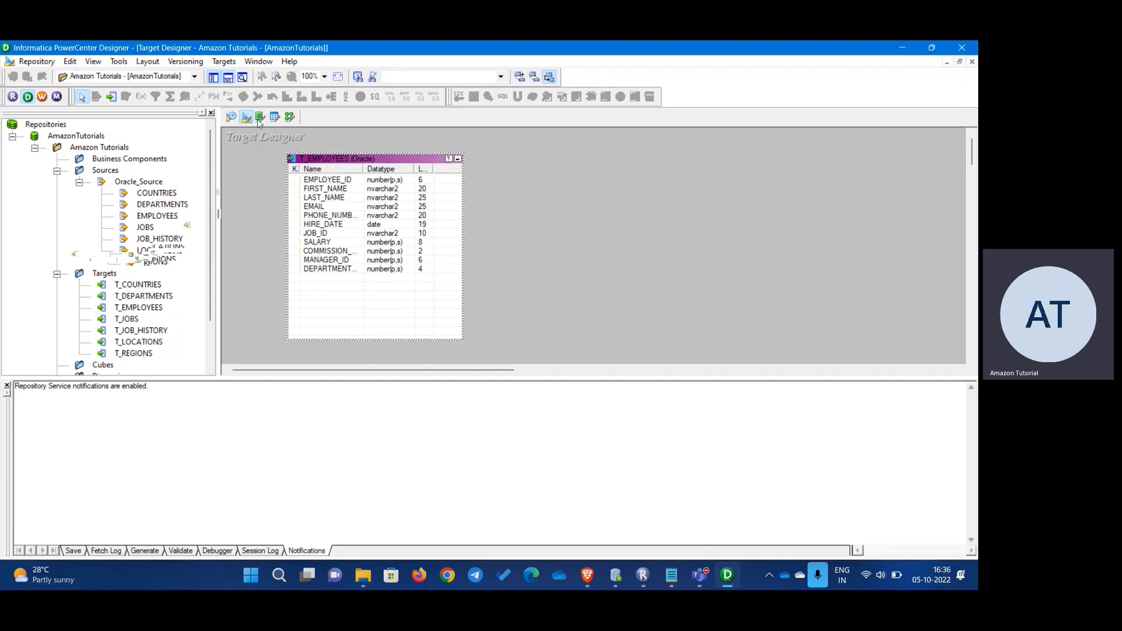
- Start a new mapping in the Mapping Designer by adding the EMPLOYEES source definition
click(292, 117)
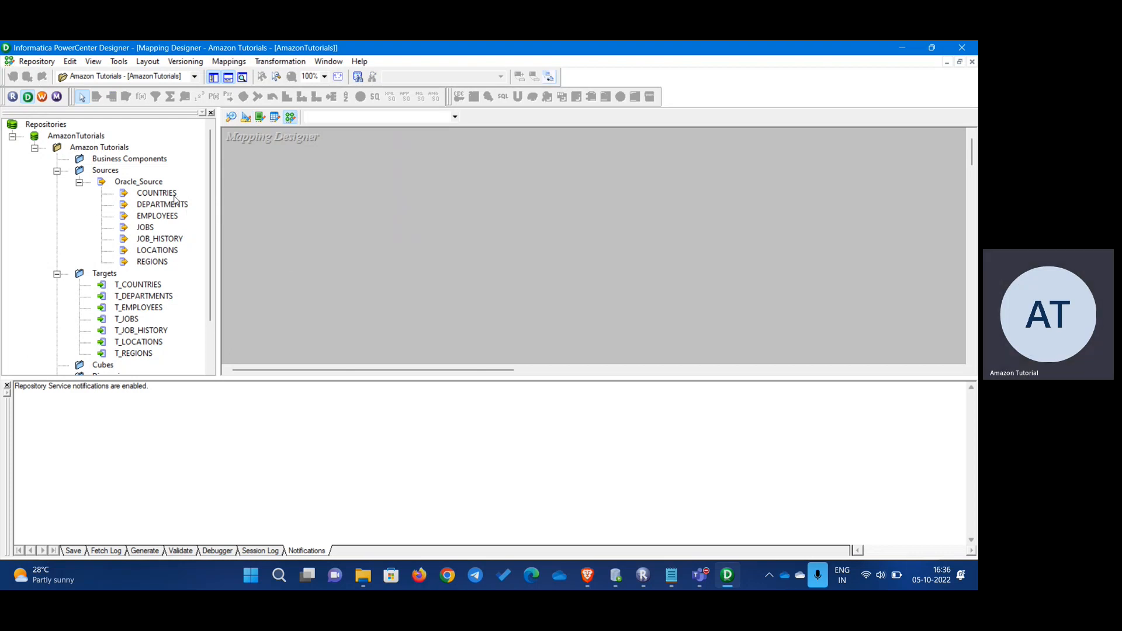
drag(154, 219, 340, 210)
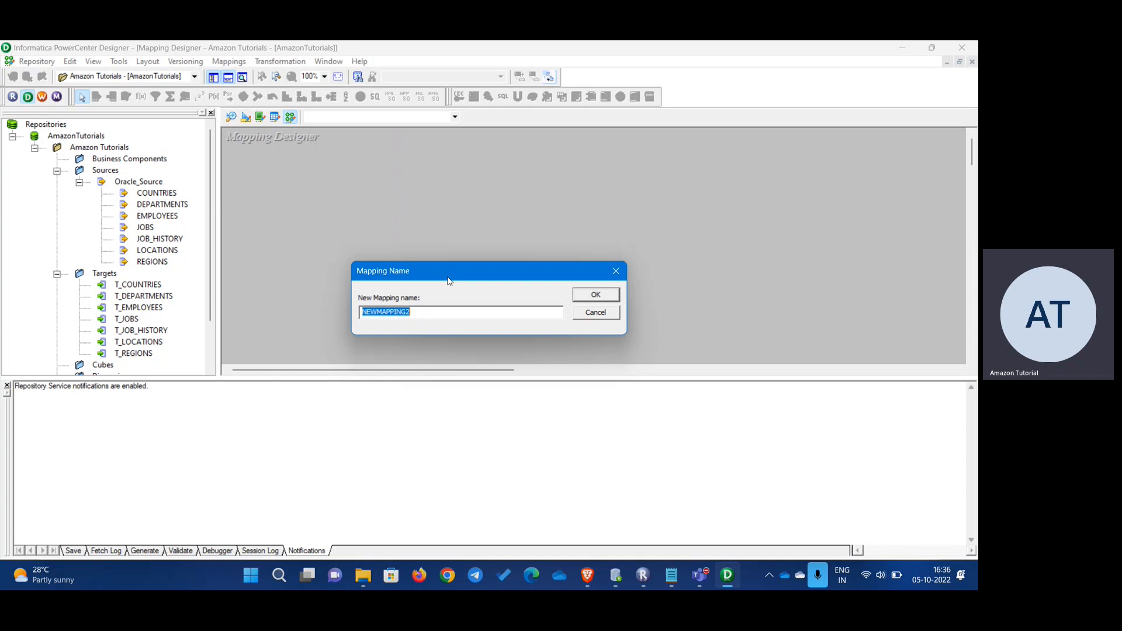
- Switch to the browser and review the recommended transformation naming conventions in the Informatica documentation, starting with Aggregator
click(588, 583)
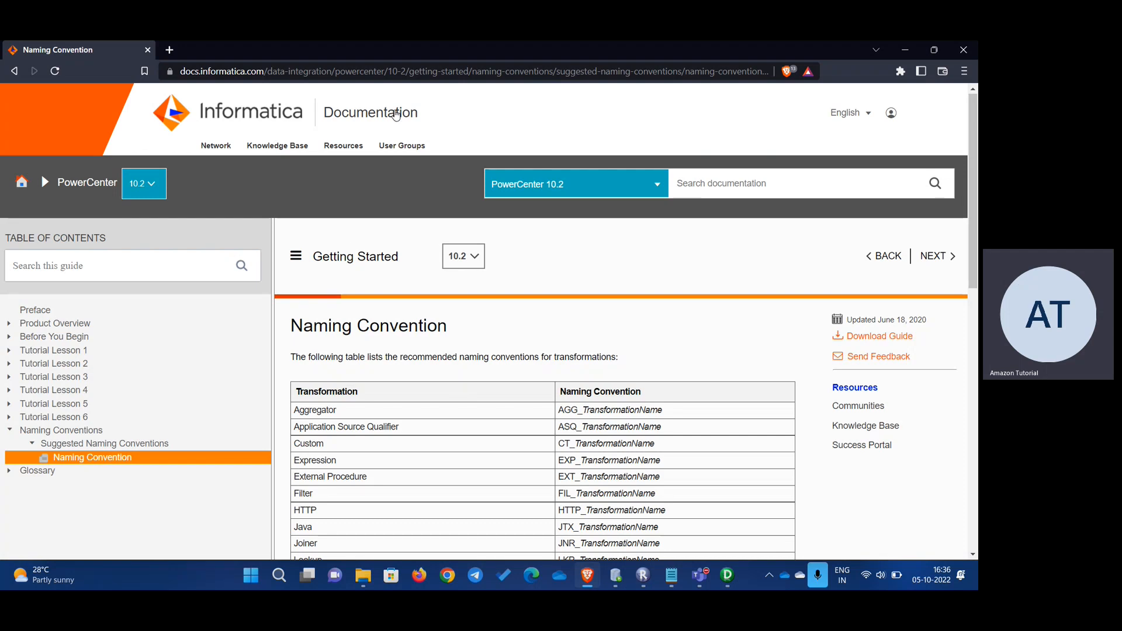
scroll(606, 384, down, 1)
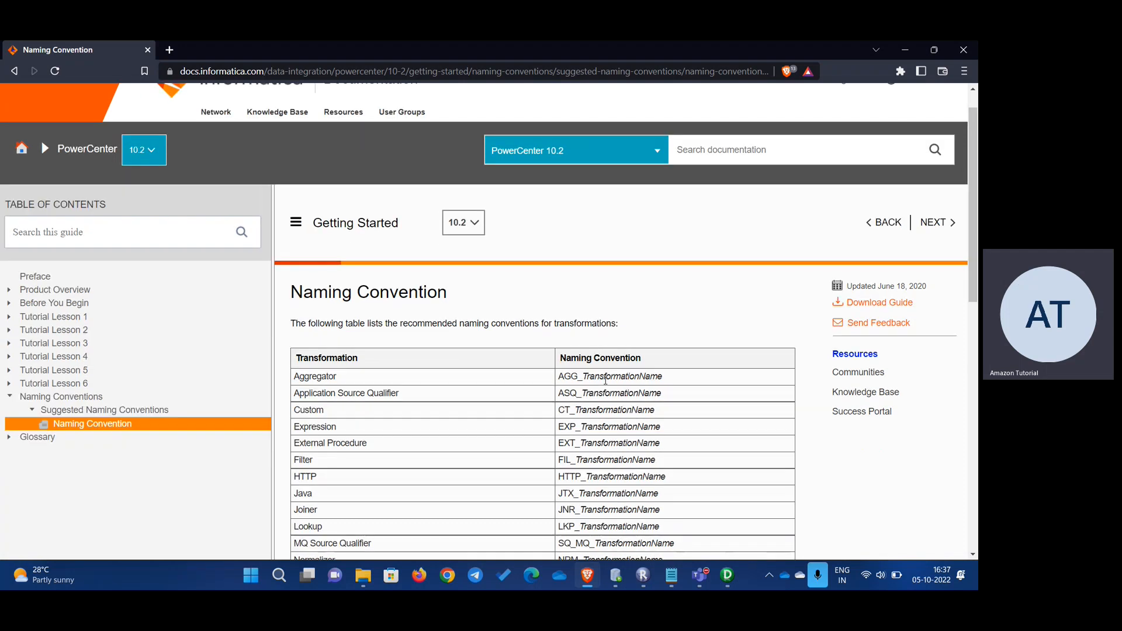
scroll(605, 378, down, 3)
scroll(617, 228, up, 1)
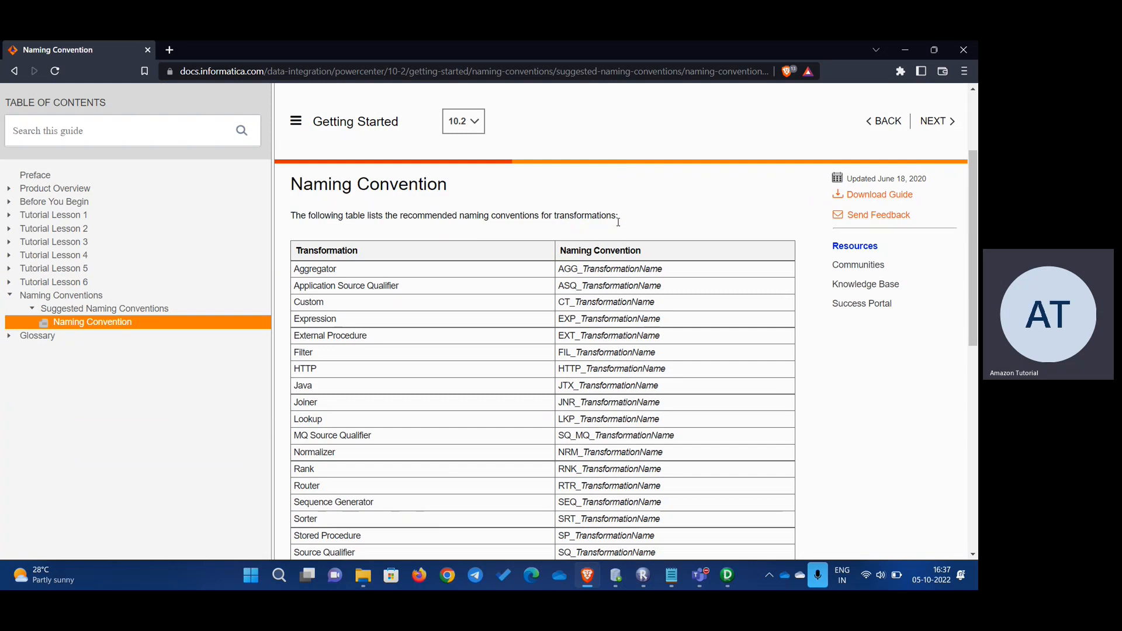
scroll(629, 219, down, 1)
drag(571, 218, 561, 237)
click(322, 218)
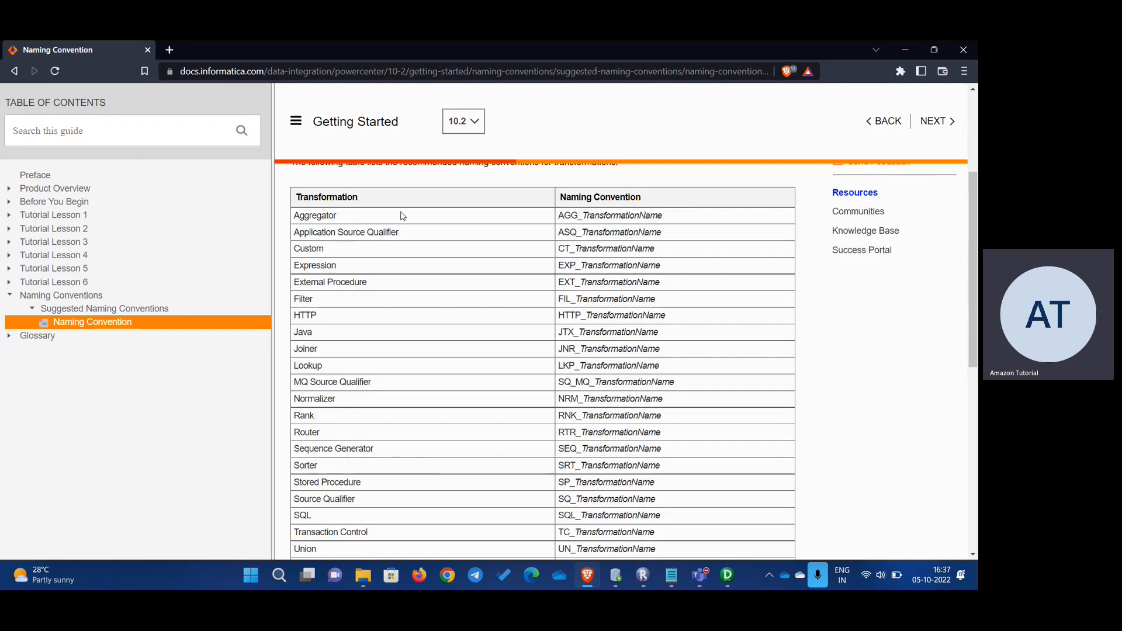
drag(559, 217, 692, 211)
click(694, 214)
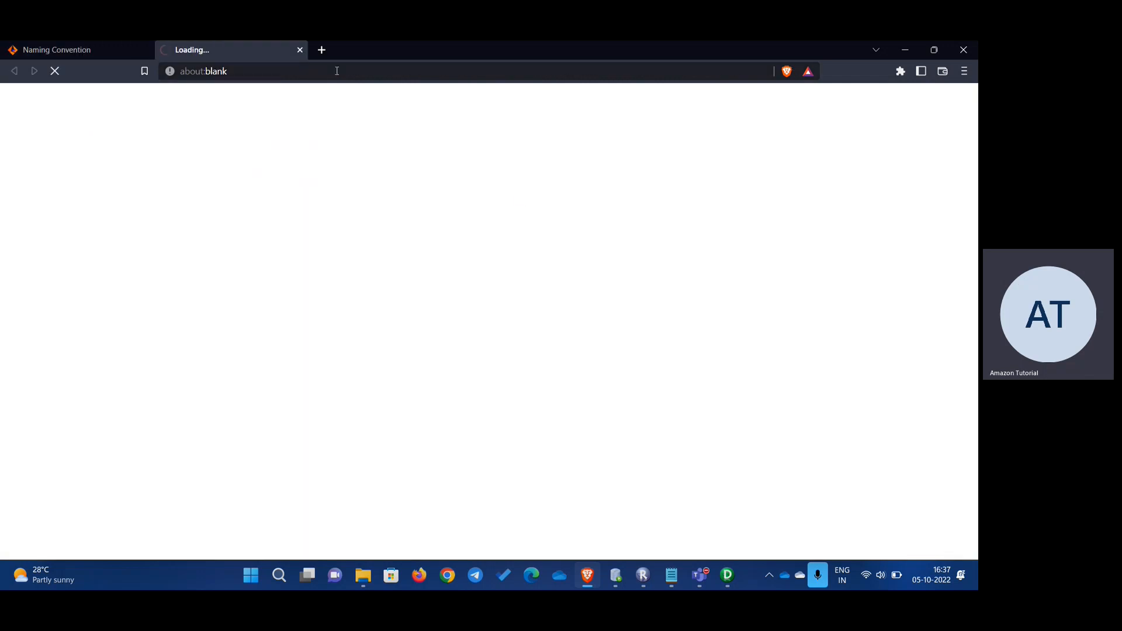
click(298, 51)
- Examine the recommended naming convention for mappings in the table of other object types
drag(334, 299, 288, 298)
click(378, 298)
drag(550, 295, 618, 303)
click(554, 294)
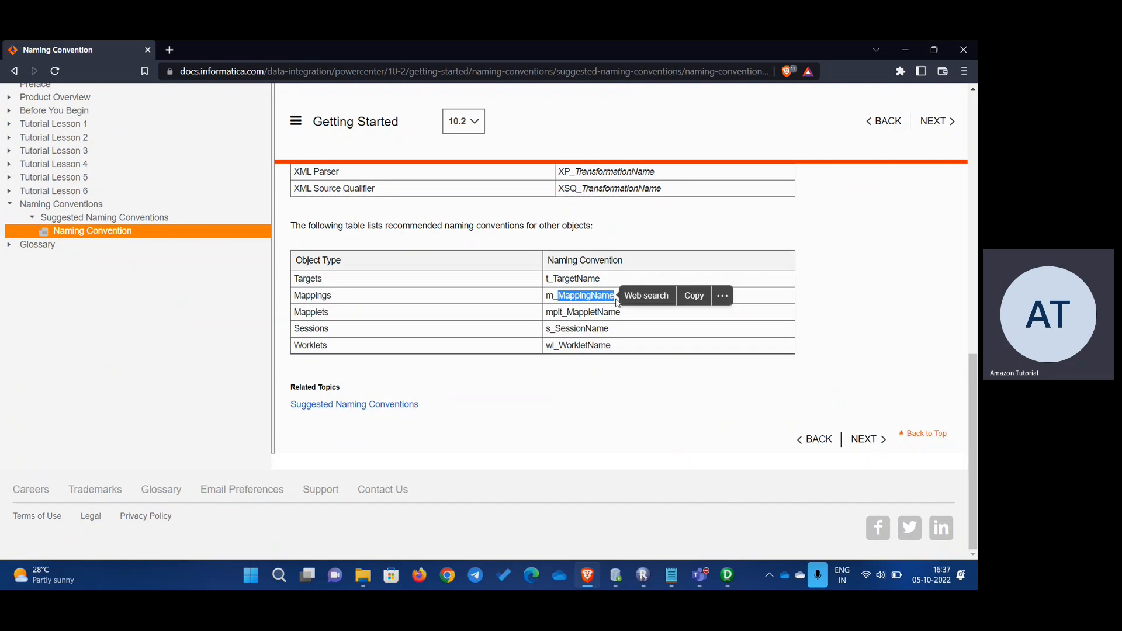
click(559, 295)
drag(559, 295, 621, 305)
click(554, 400)
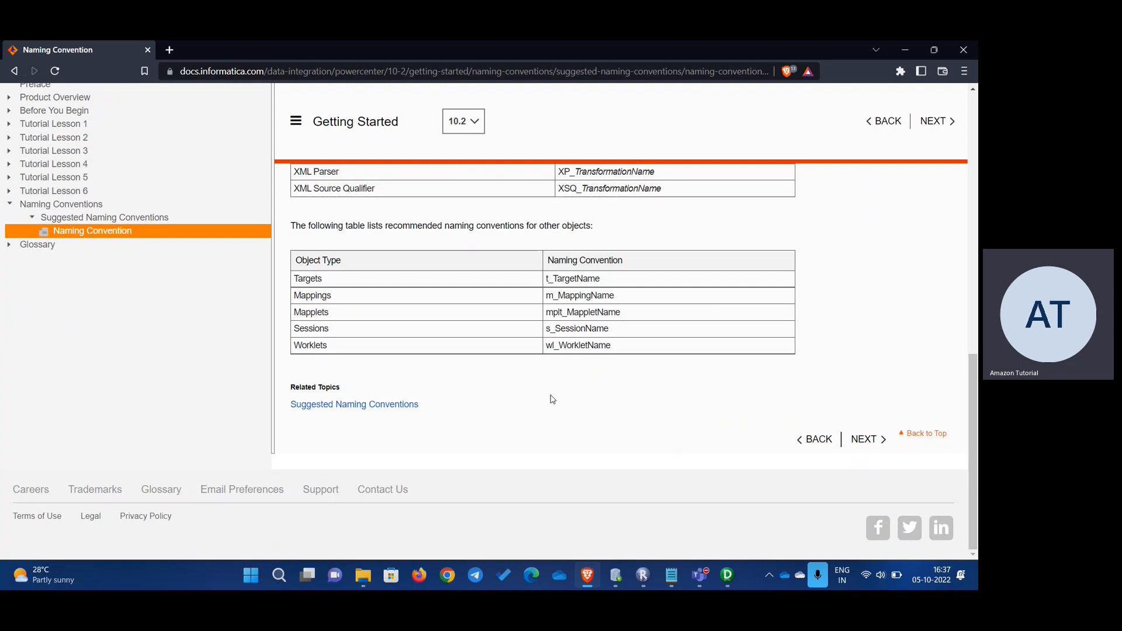
- Return to PowerCenter Designer and create the new mapping with the name m_TT_Employees
key(alt+Tab)
text(m)
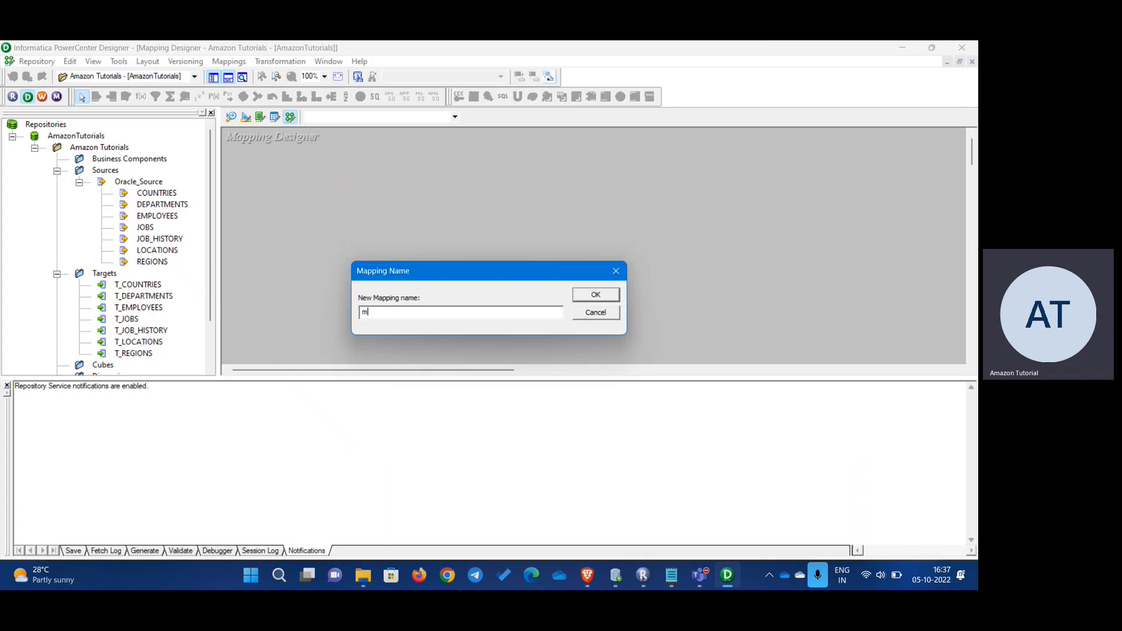
text(_TT_)
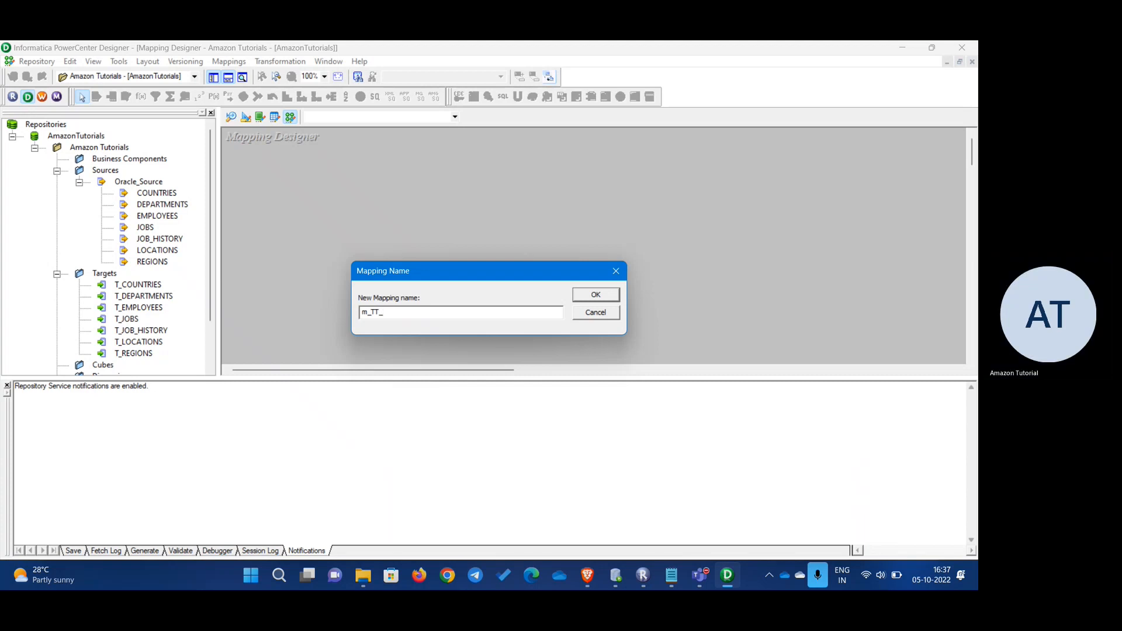
text(Employe)
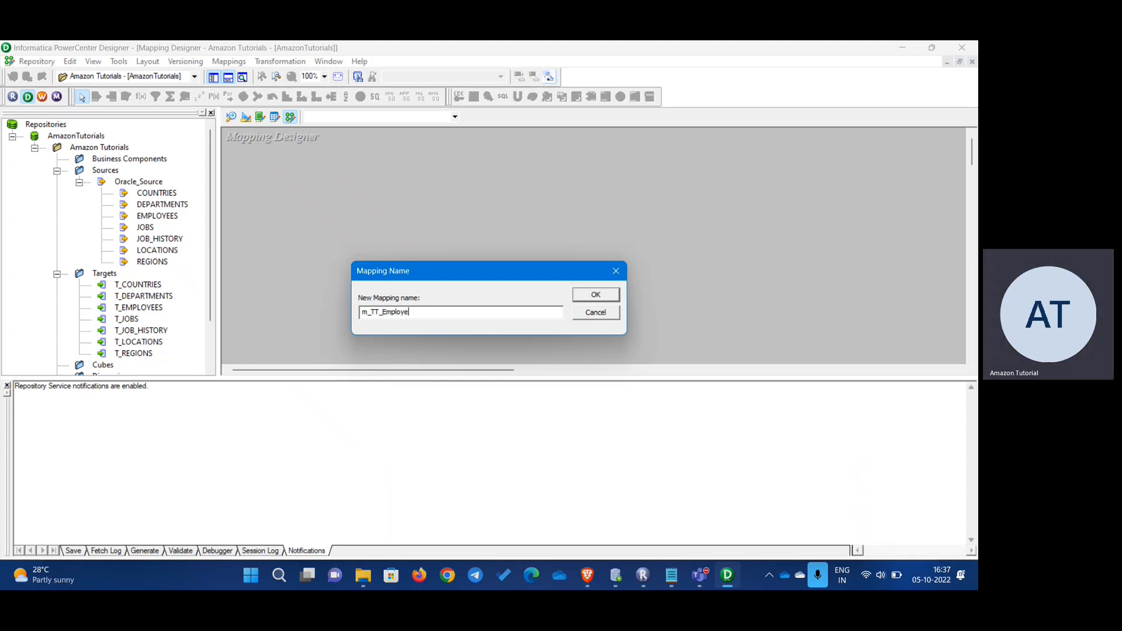
text(es)
click(595, 294)
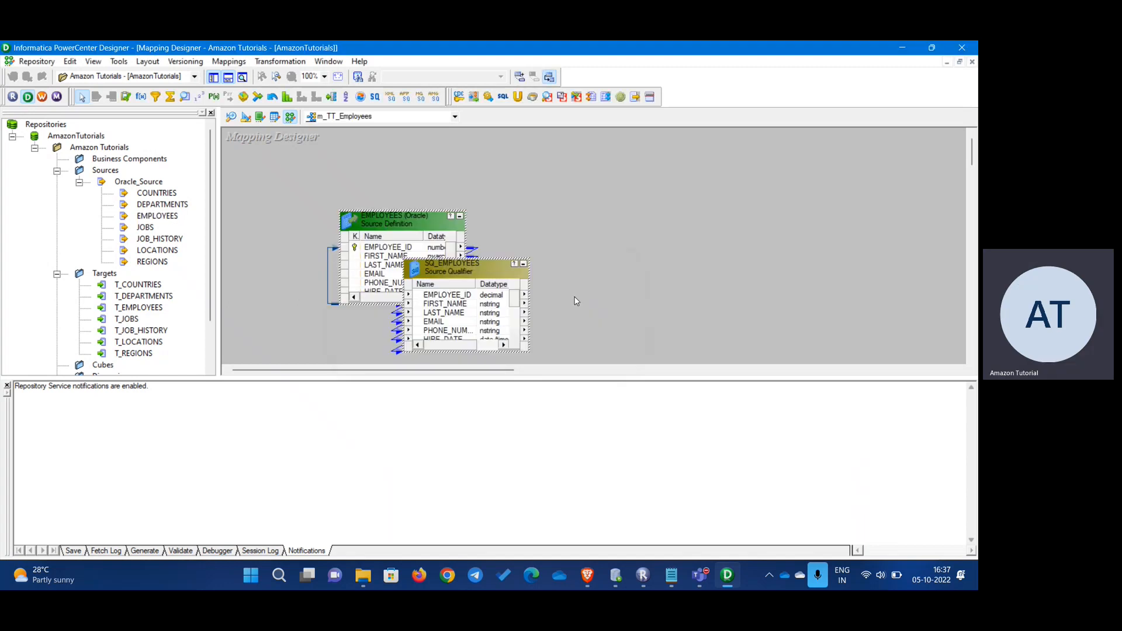
- Arrange the EMPLOYEES source and SQ_EMPLOYEES source qualifier side by side, and add the T_EMPLOYEES target beyond the qualifier
drag(389, 232, 279, 182)
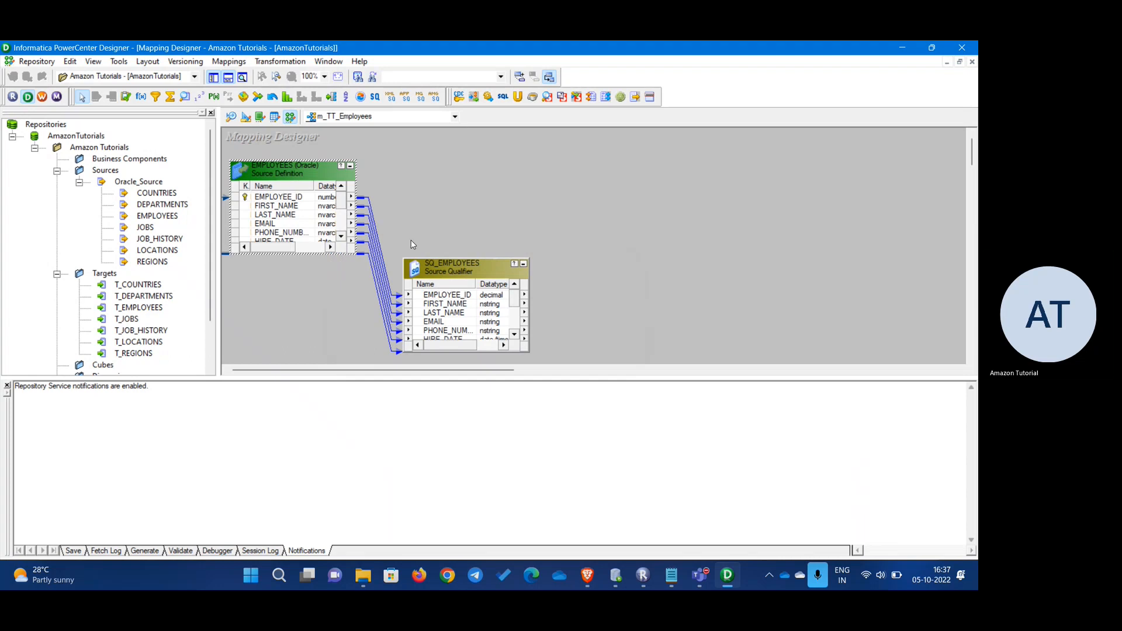
drag(457, 264, 482, 175)
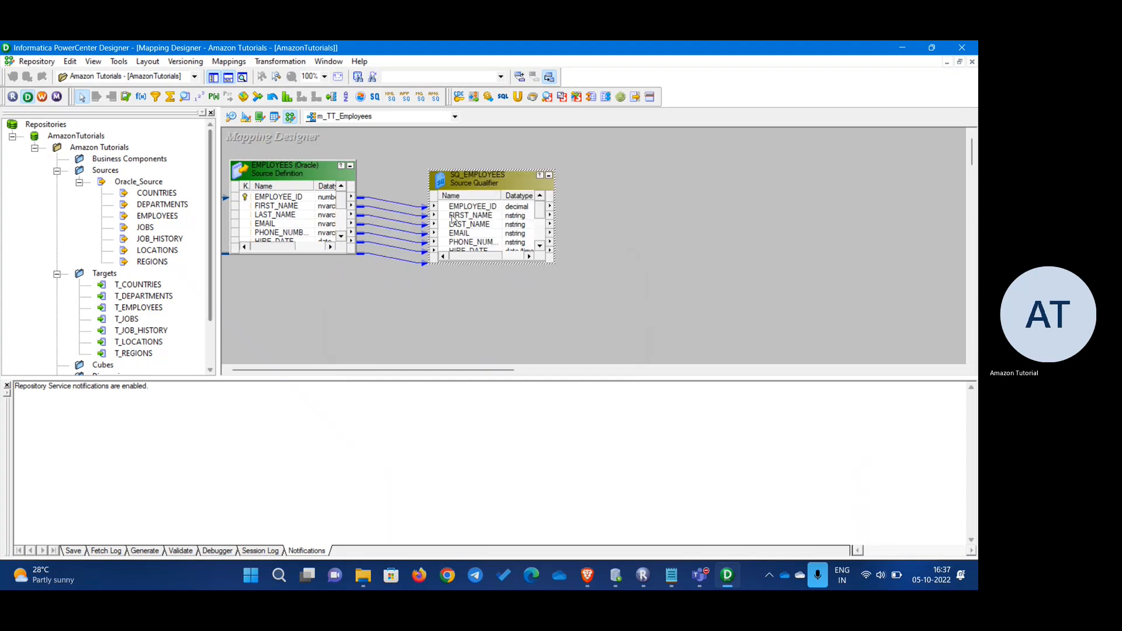
drag(295, 163, 302, 166)
click(139, 307)
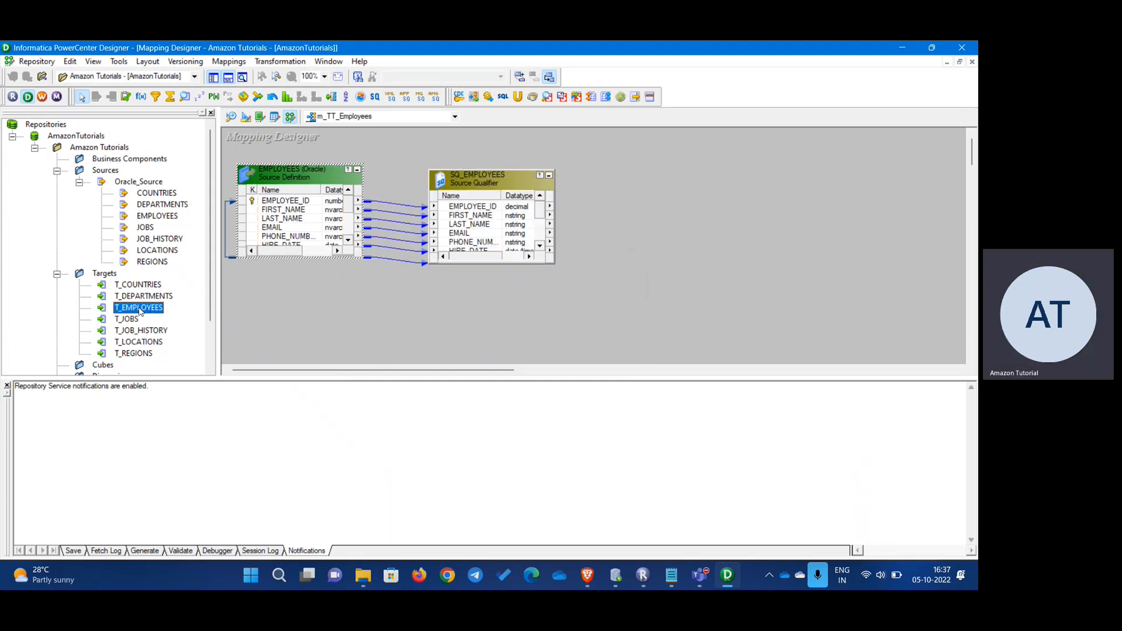
drag(181, 318, 735, 176)
- Link all SQ_EMPLOYEES source qualifier ports to the corresponding T_EMPLOYEES target ports in one operation
click(468, 207)
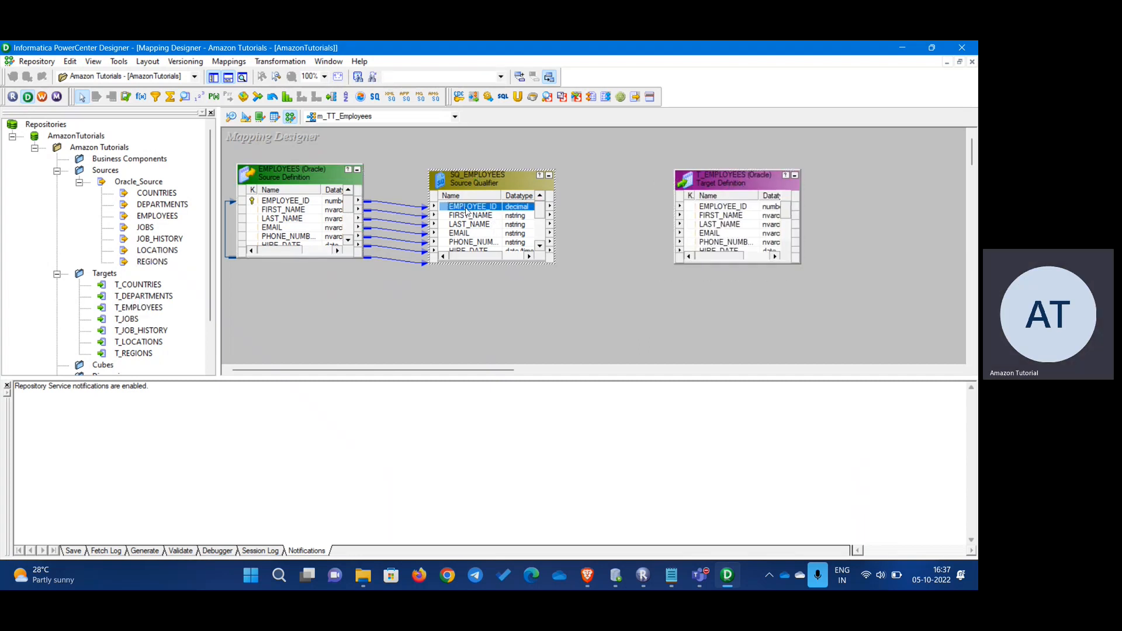
right_click(449, 206)
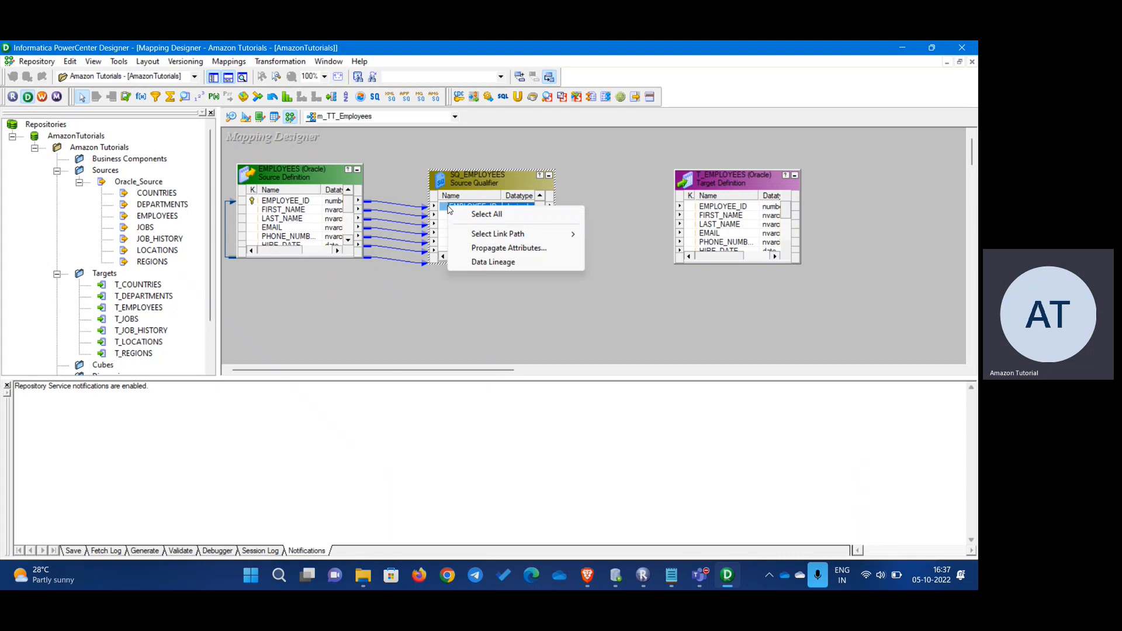
click(473, 215)
drag(461, 215, 713, 208)
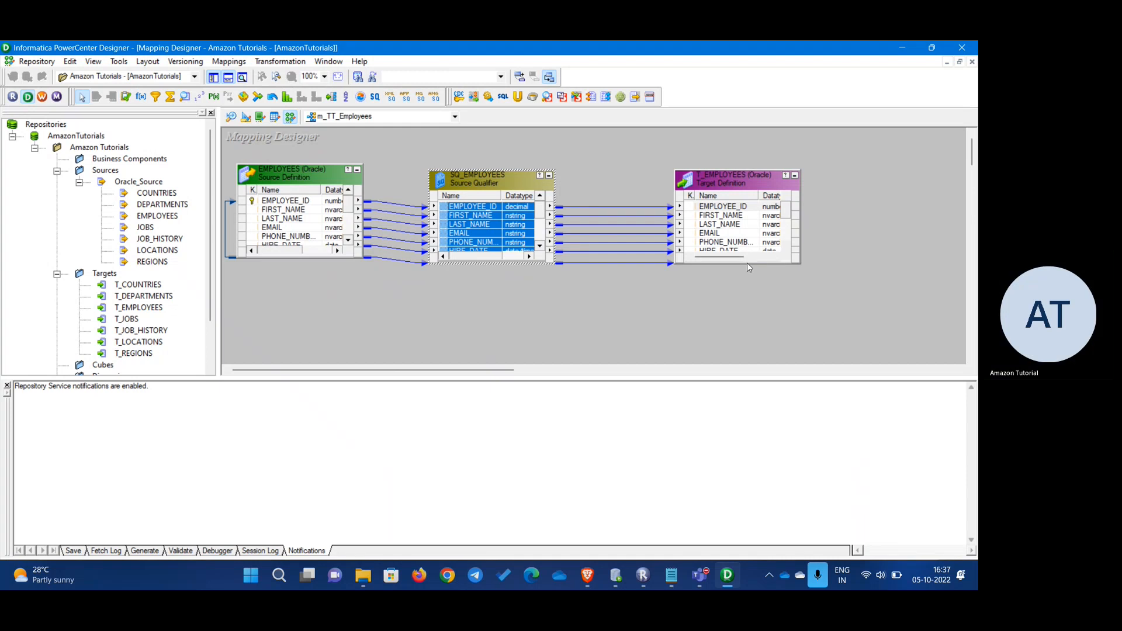
- Lengthen the target, source qualifier and source boxes in the mapping so that all their ports are visible
drag(752, 264, 752, 356)
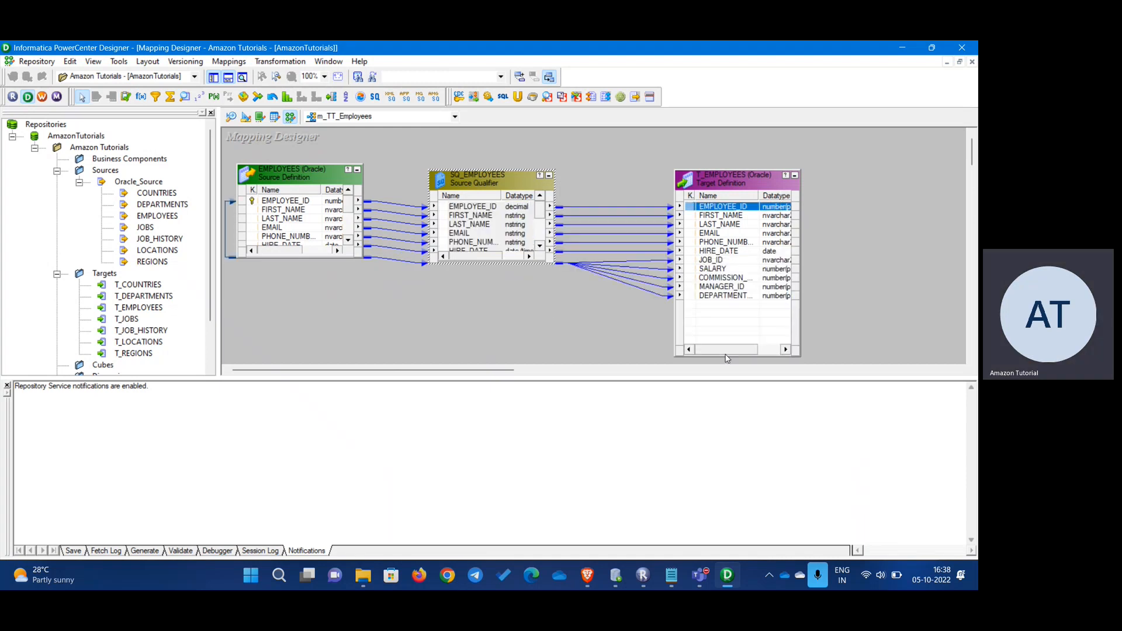
drag(503, 263, 499, 340)
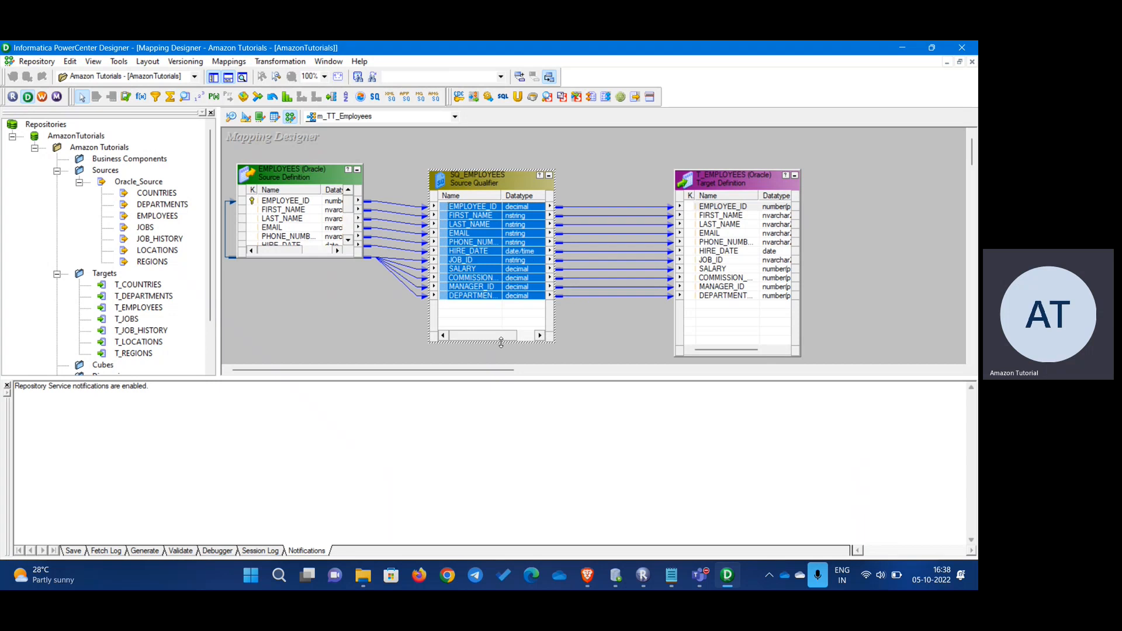
drag(320, 259, 358, 346)
click(586, 335)
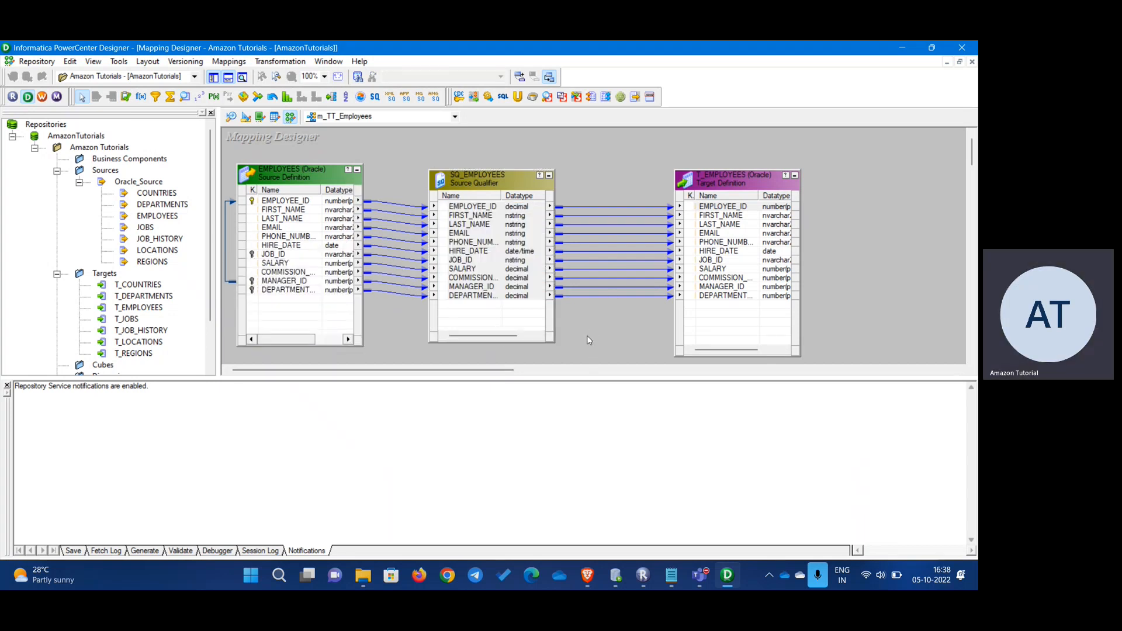
- Delete all links between the SQ_EMPLOYEES source qualifier and the T_EMPLOYEES target
drag(608, 331, 616, 163)
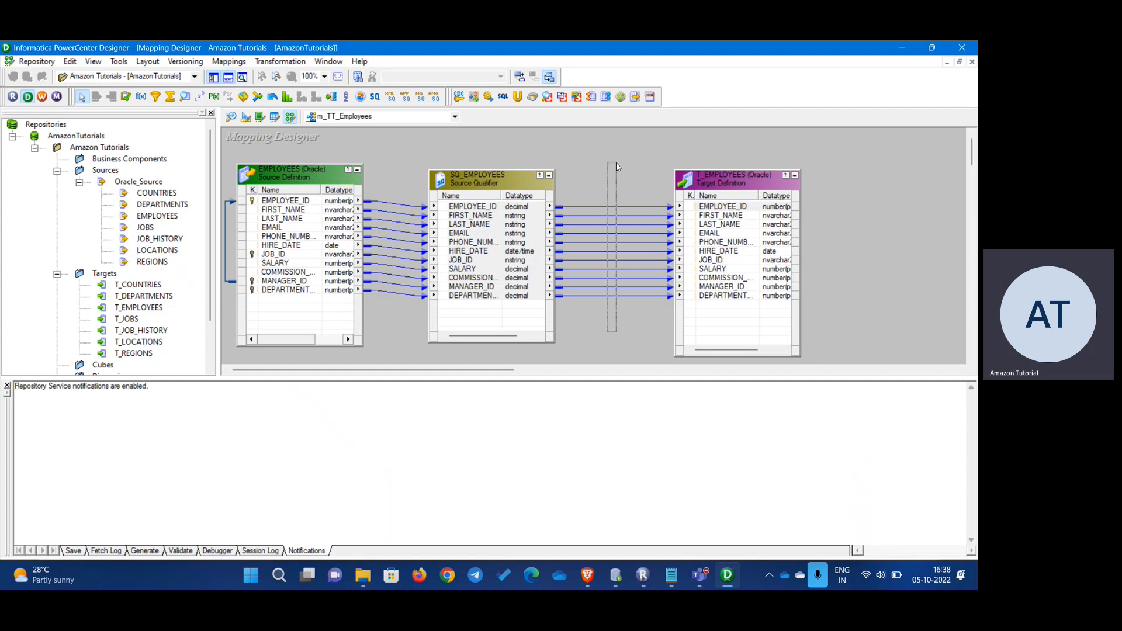
click(620, 340)
drag(594, 303, 599, 192)
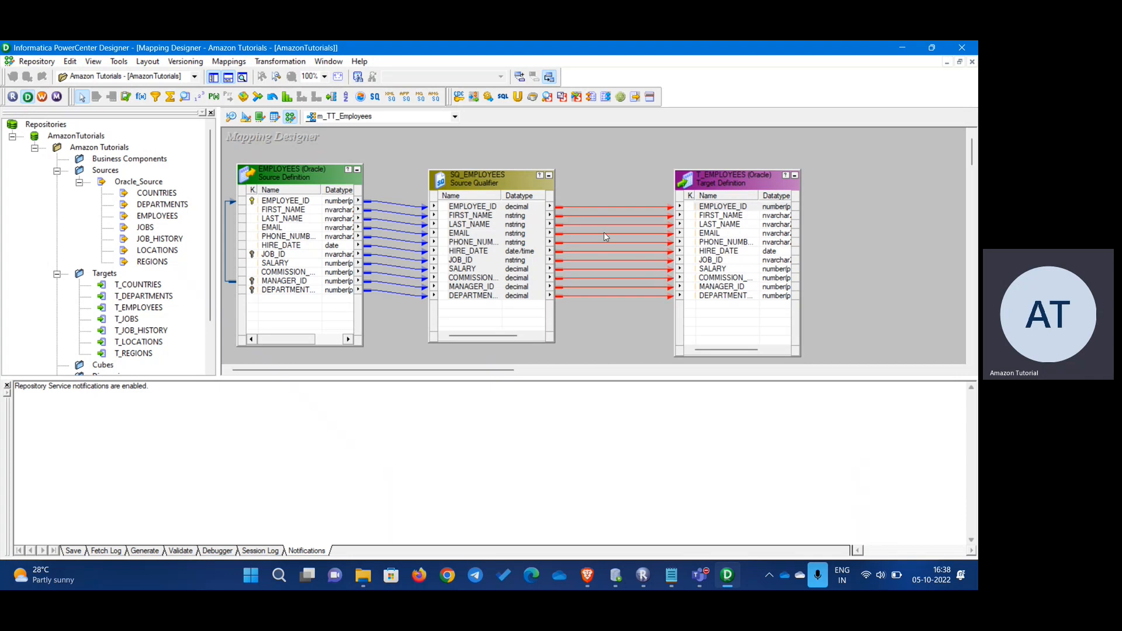
key(Delete)
- Link all SQ_EMPLOYEES source qualifier ports to the matching T_EMPLOYEES target ports again, and save the mapping
click(457, 206)
click(455, 206)
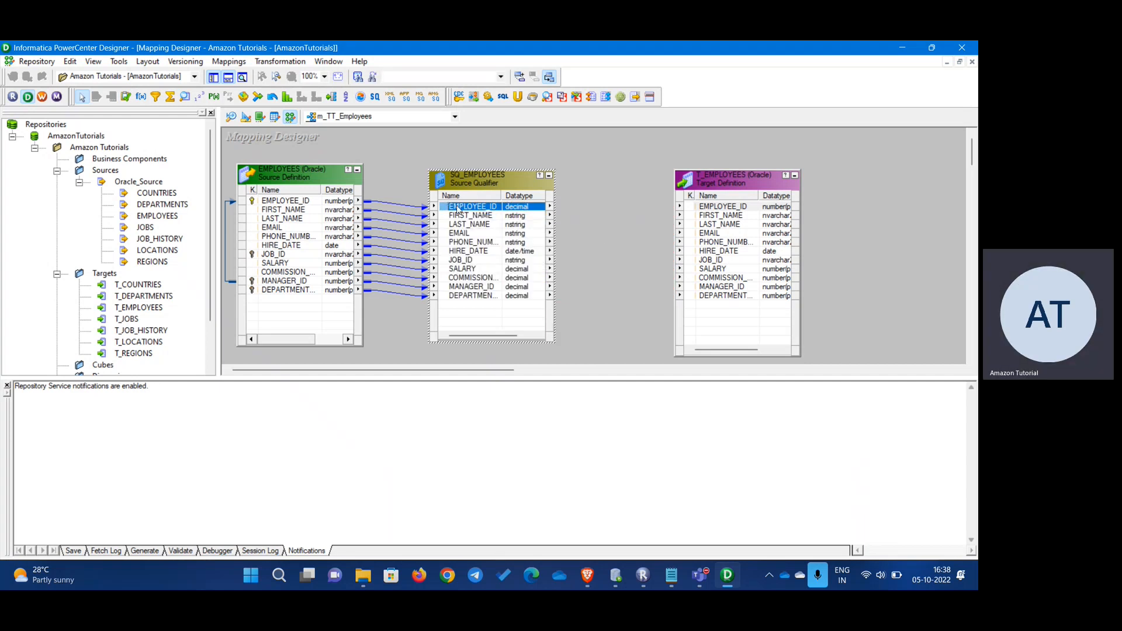
right_click(457, 208)
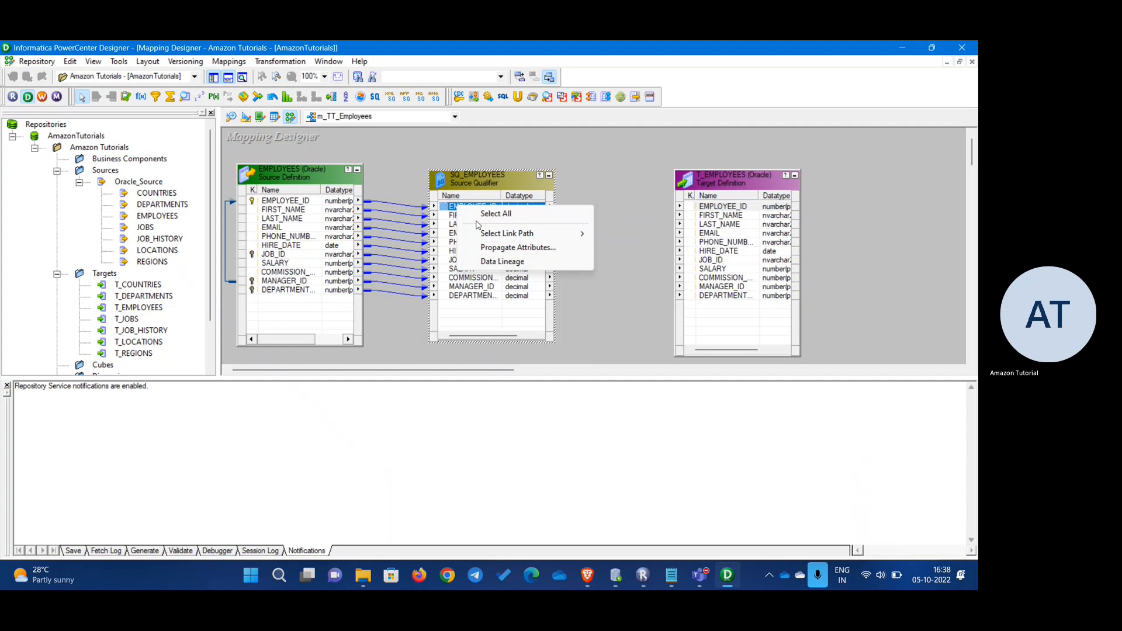
click(463, 214)
drag(462, 215, 695, 207)
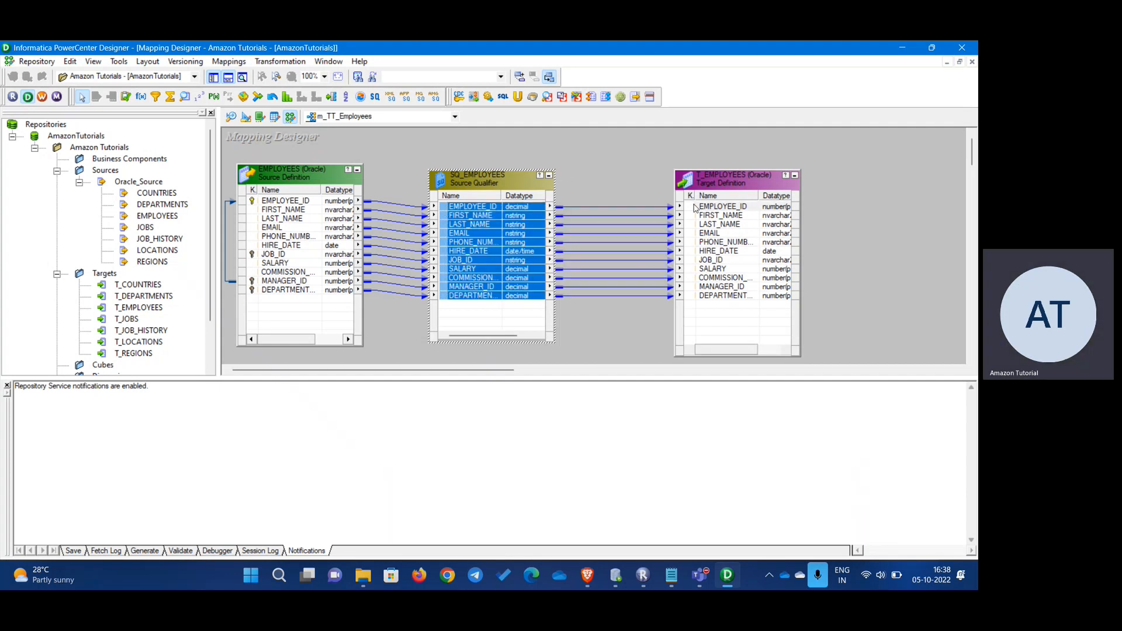
click(613, 333)
key(ctrl+s)
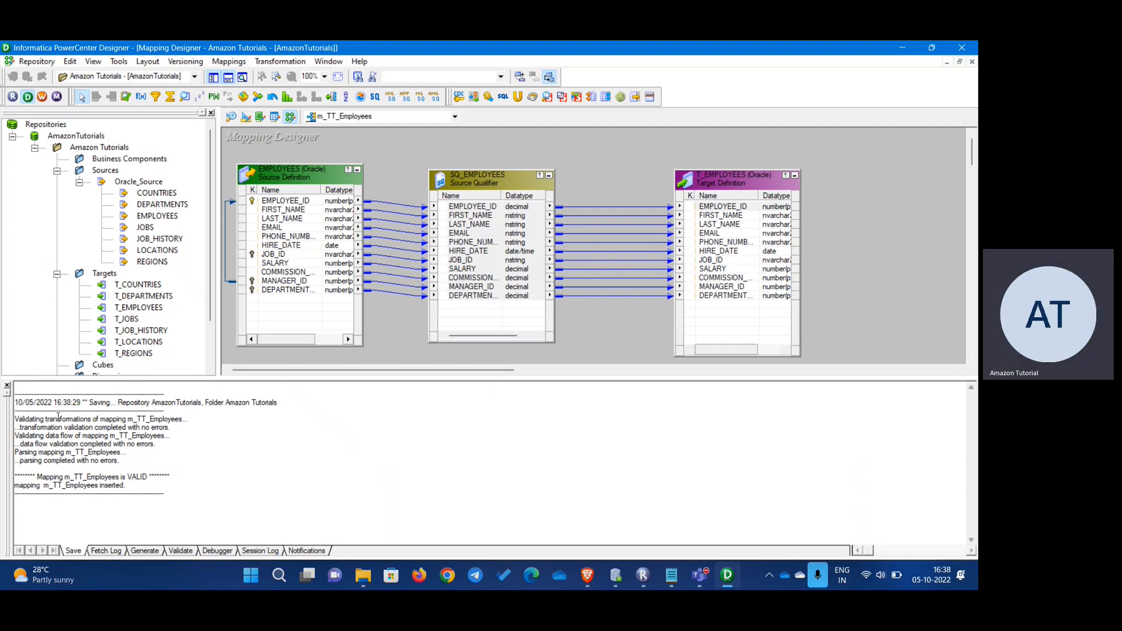
- Examine the save log for the validation and parsing results of mapping m_TT_Employees
drag(11, 421, 103, 428)
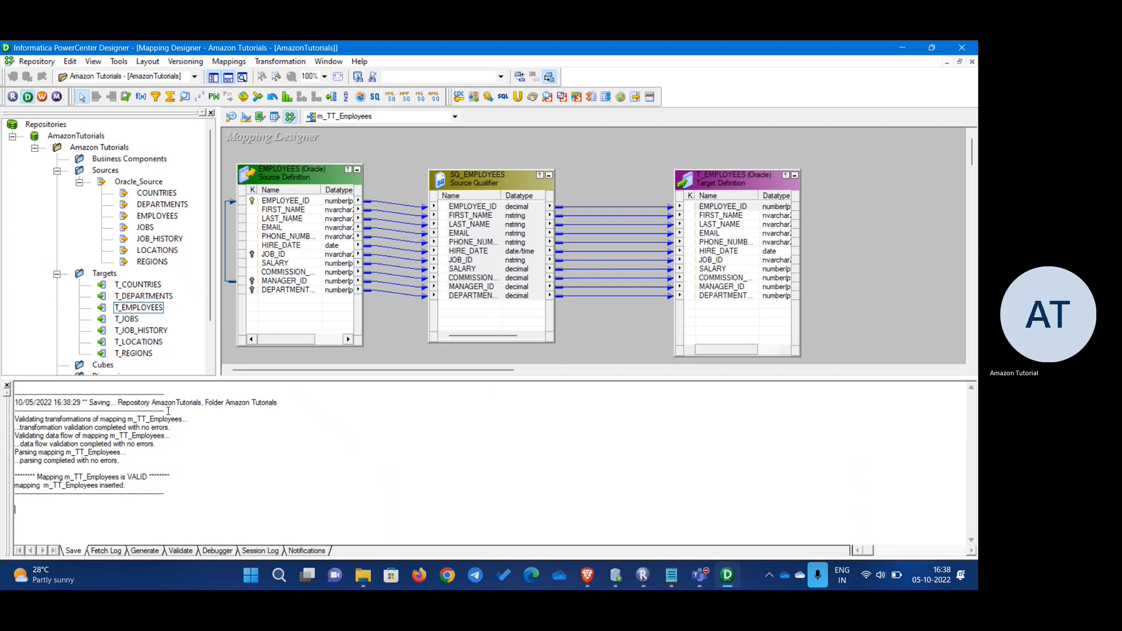
mouse_move(153, 495)
mouse_down()
mouse_move(117, 427)
mouse_move(59, 402)
mouse_move(146, 476)
mouse_up()
click(178, 444)
click(121, 485)
drag(17, 417, 113, 421)
click(80, 435)
click(123, 418)
click(133, 420)
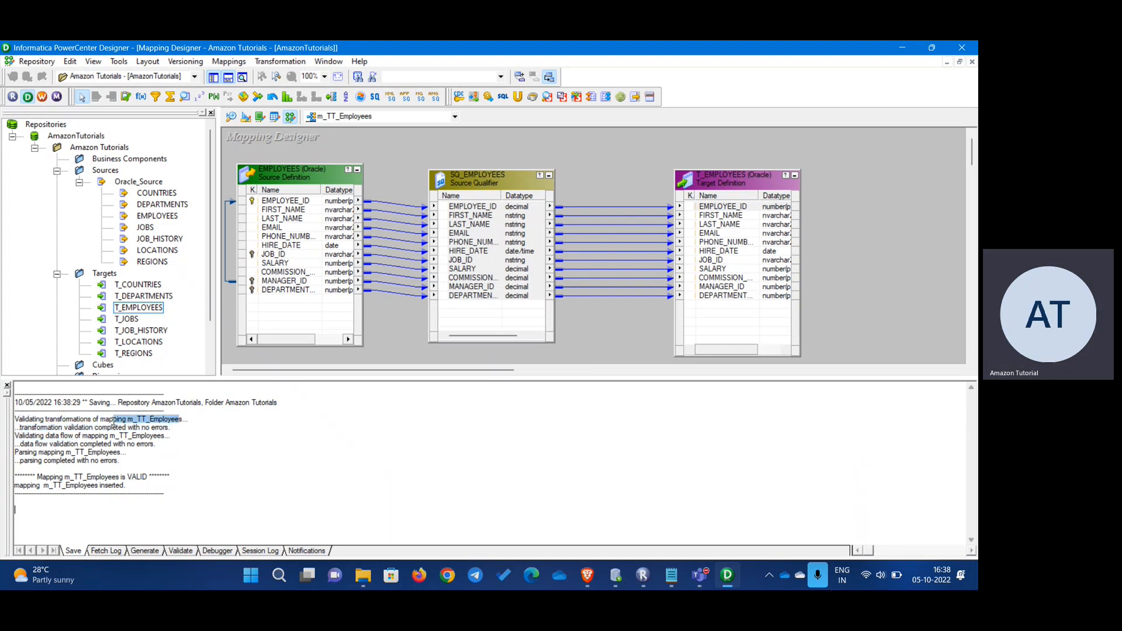
drag(25, 421, 145, 463)
click(163, 445)
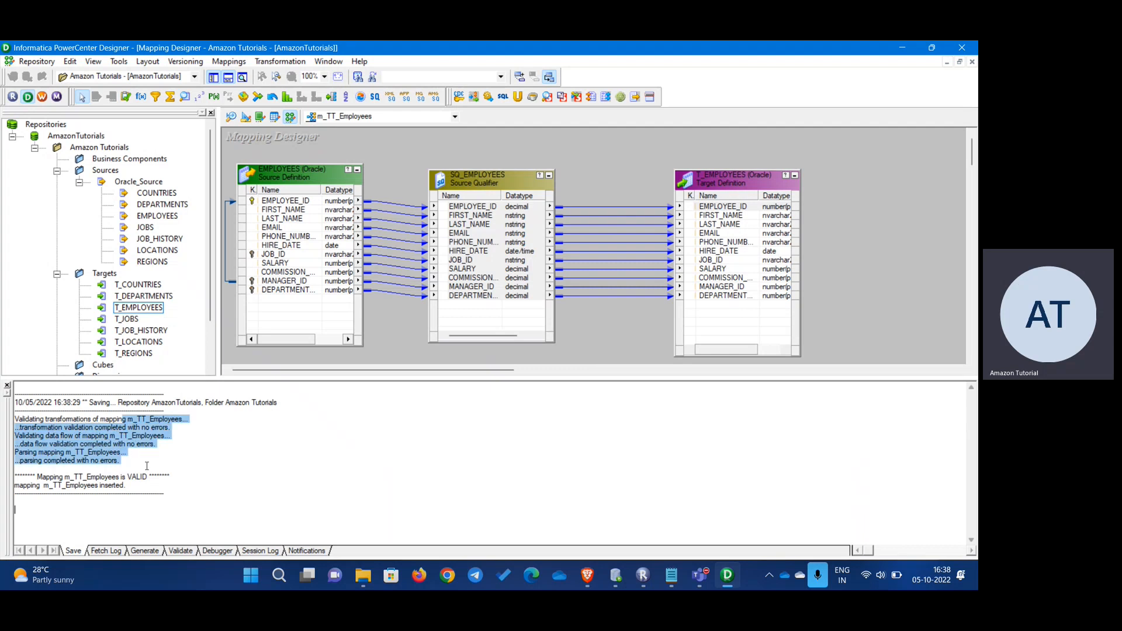
click(145, 467)
drag(125, 510, 24, 394)
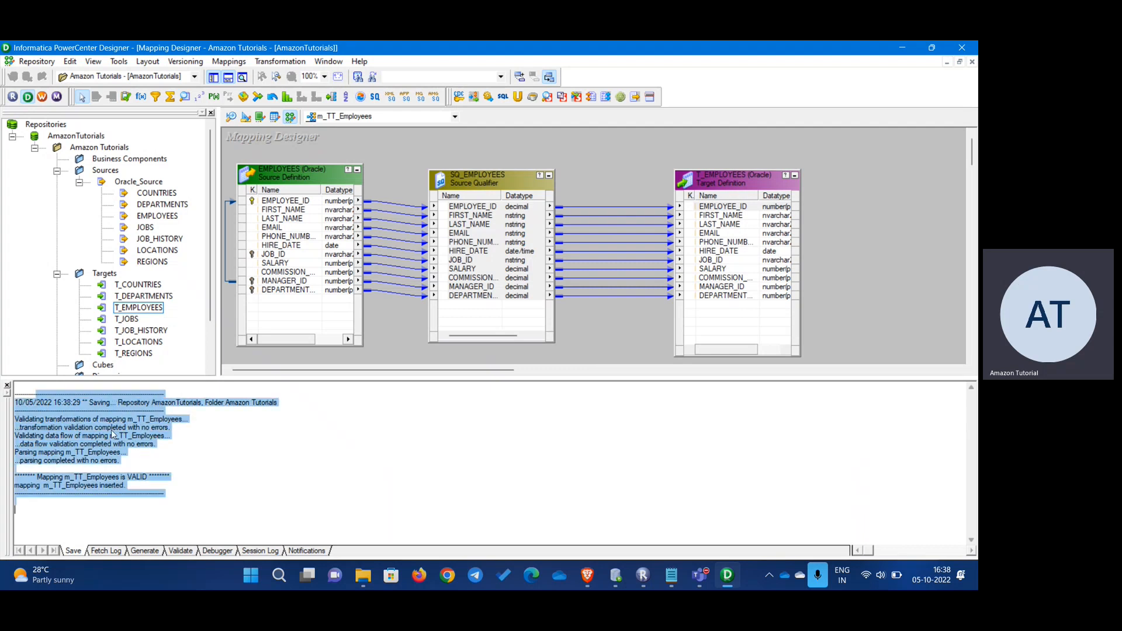
click(153, 509)
- Try to save the Amazon Tutorials folder once more
click(862, 229)
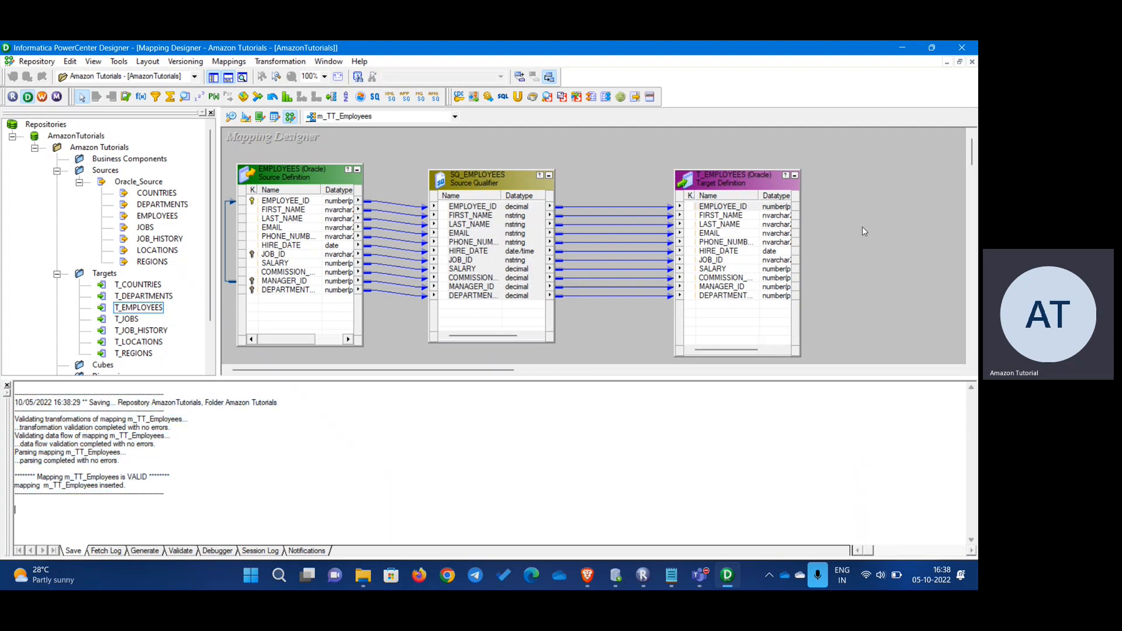
key(ctrl+s)
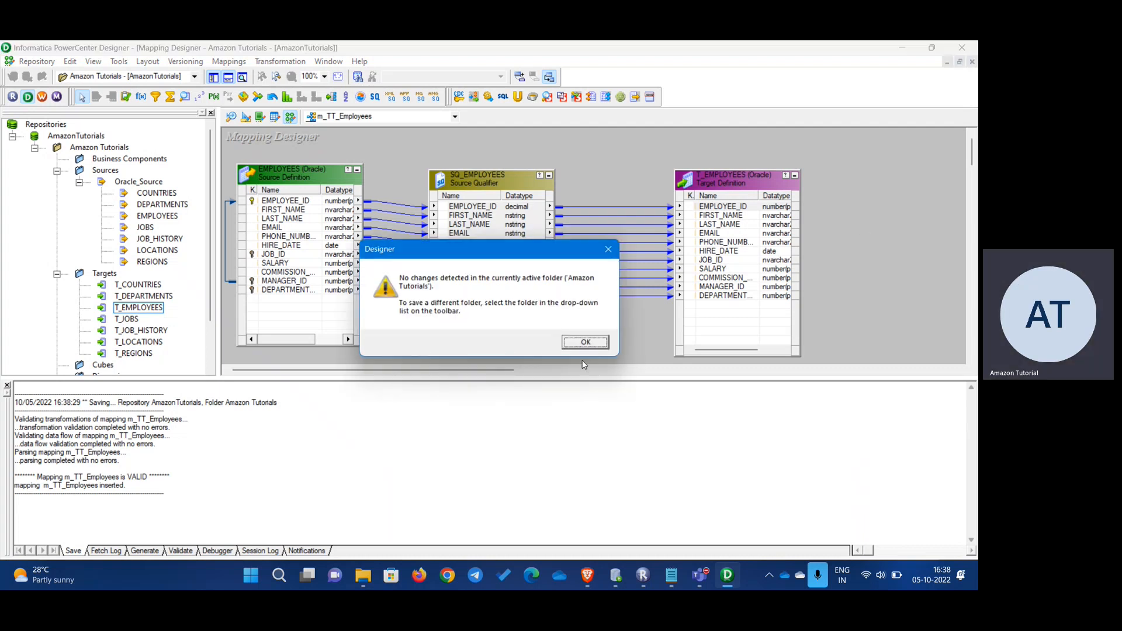
click(586, 343)
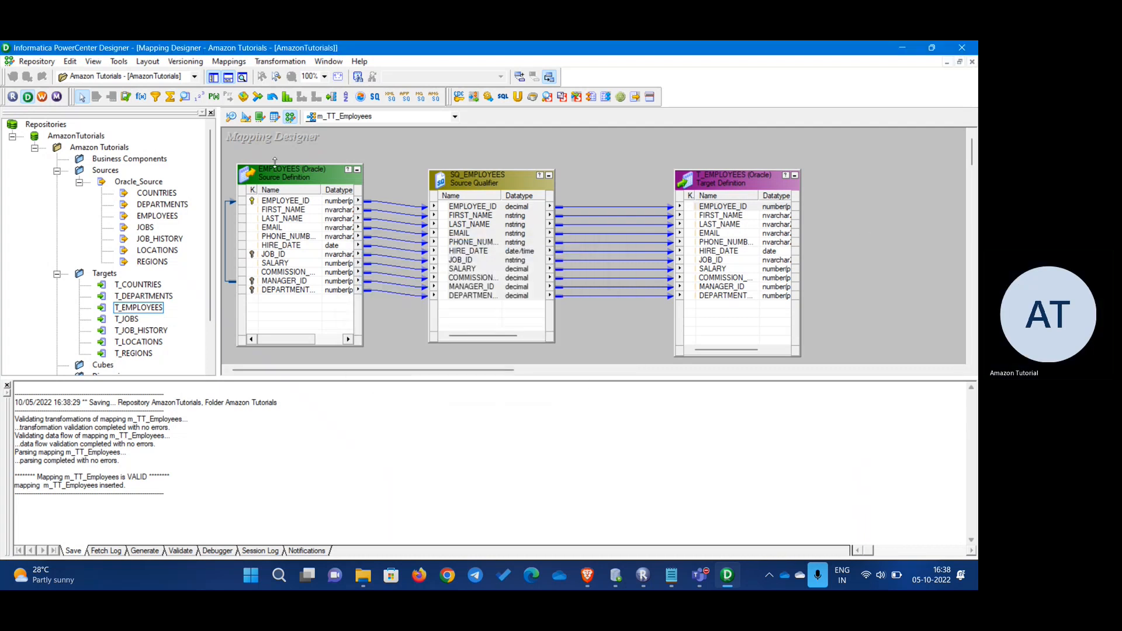
- Switch to PowerCenter Workflow Manager in a maximized window, and start creating a new workflow in the Workflow Designer
click(42, 98)
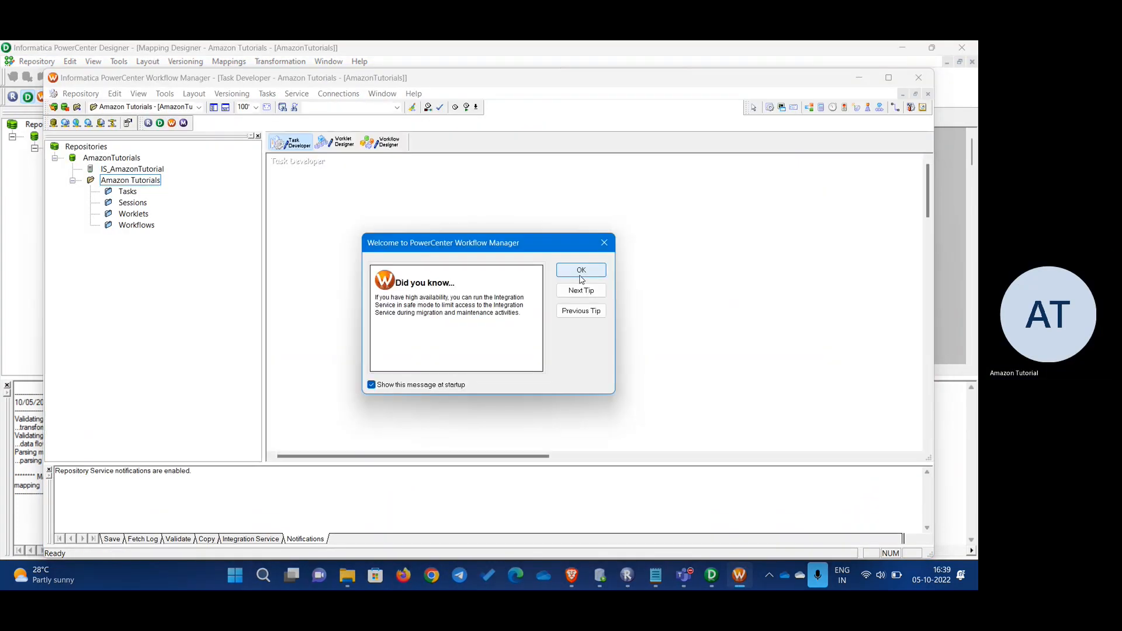
click(580, 275)
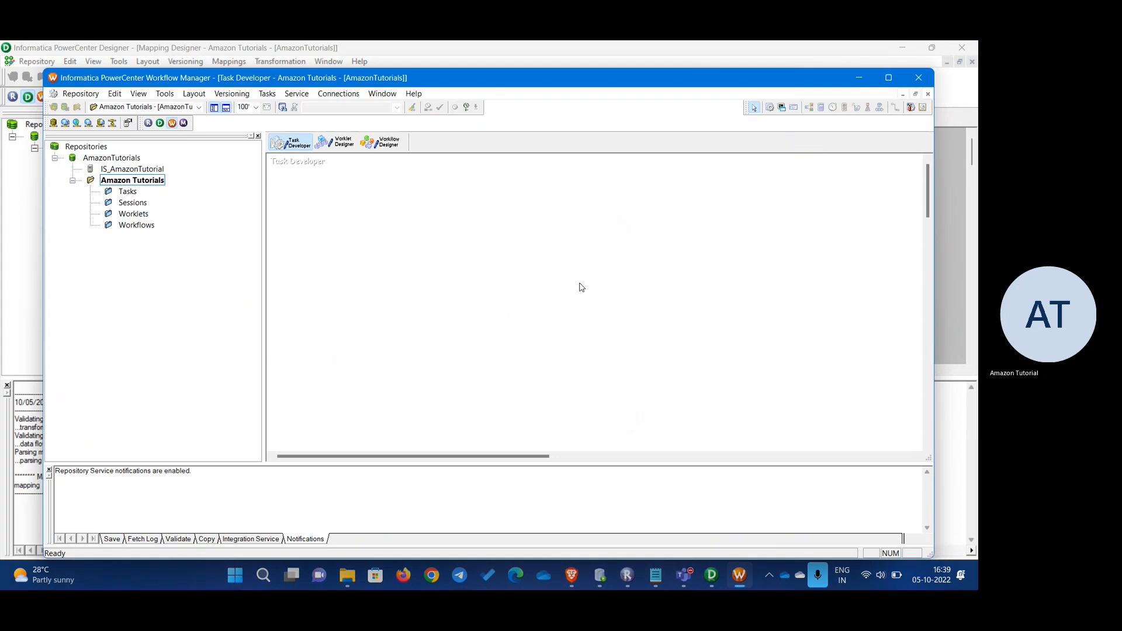
click(888, 78)
click(346, 112)
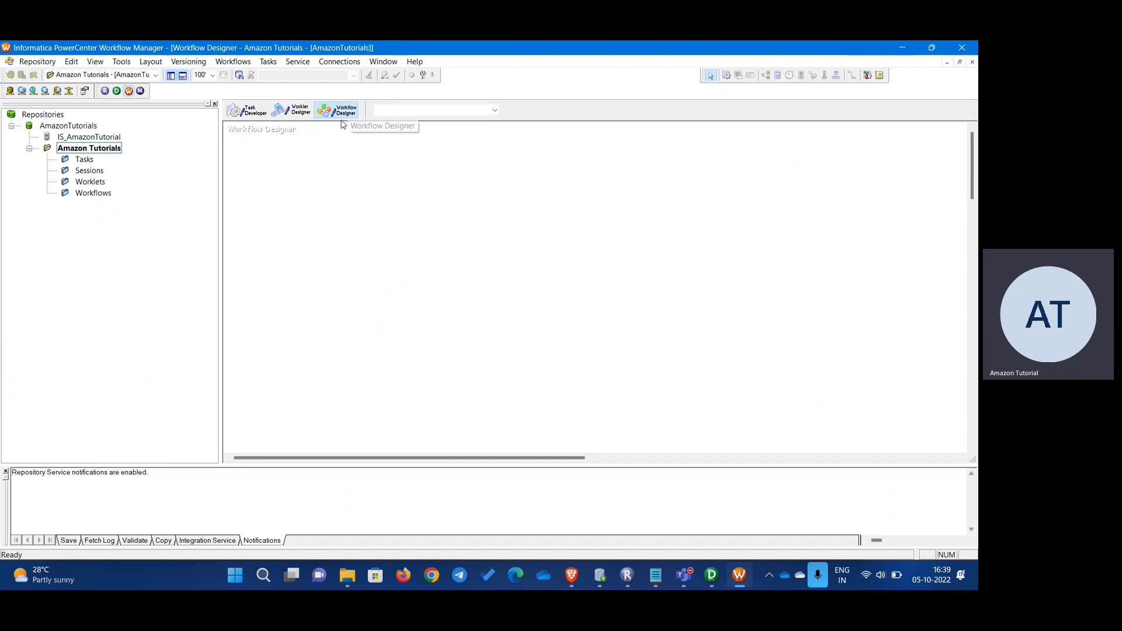
click(227, 63)
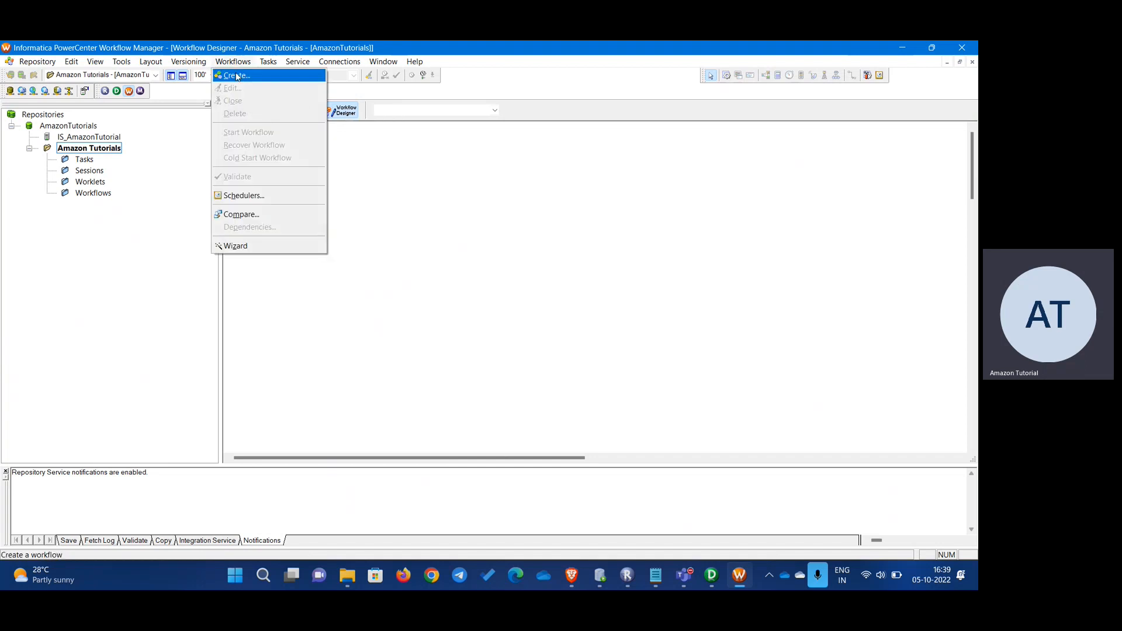
click(239, 75)
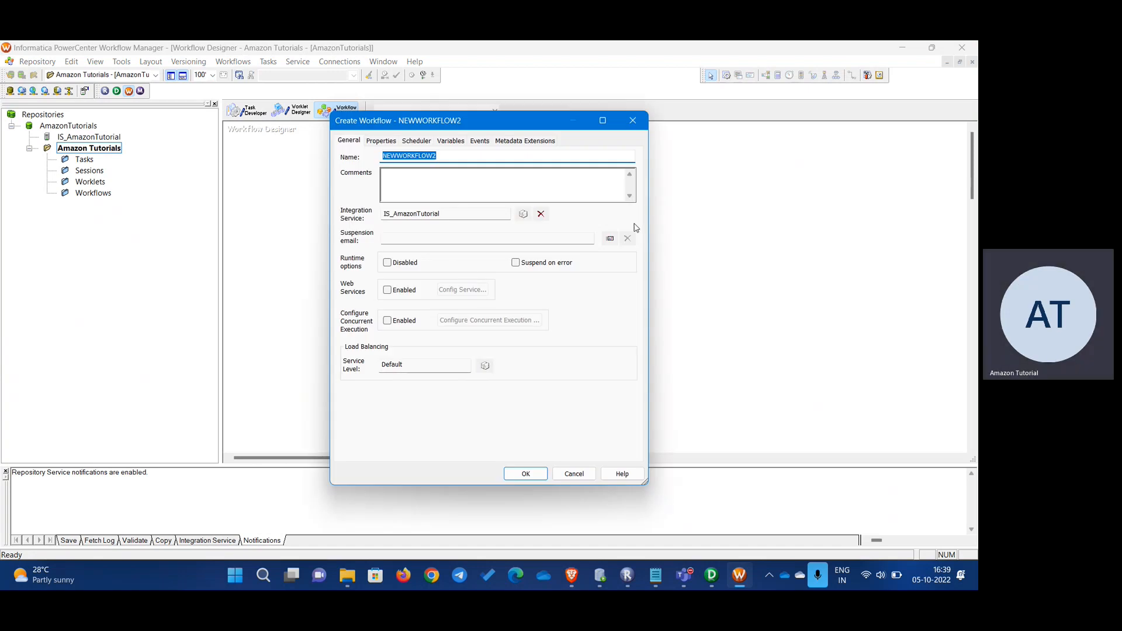
- Check the Informatica naming convention page in the browser for the recommended session and worklet prefixes
click(572, 581)
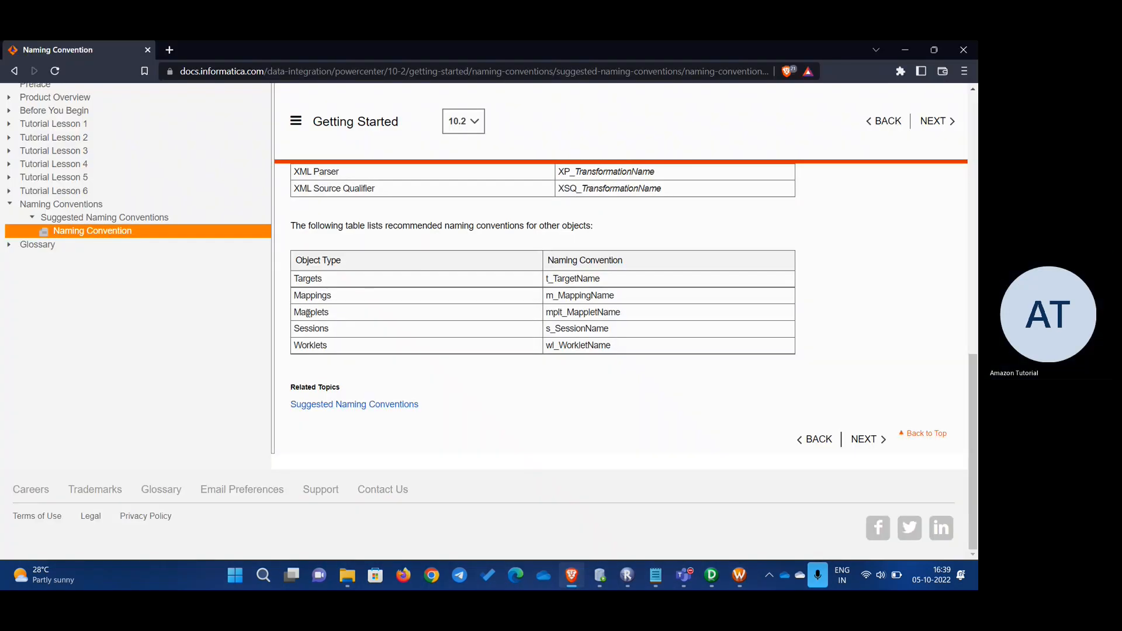
double_click(327, 345)
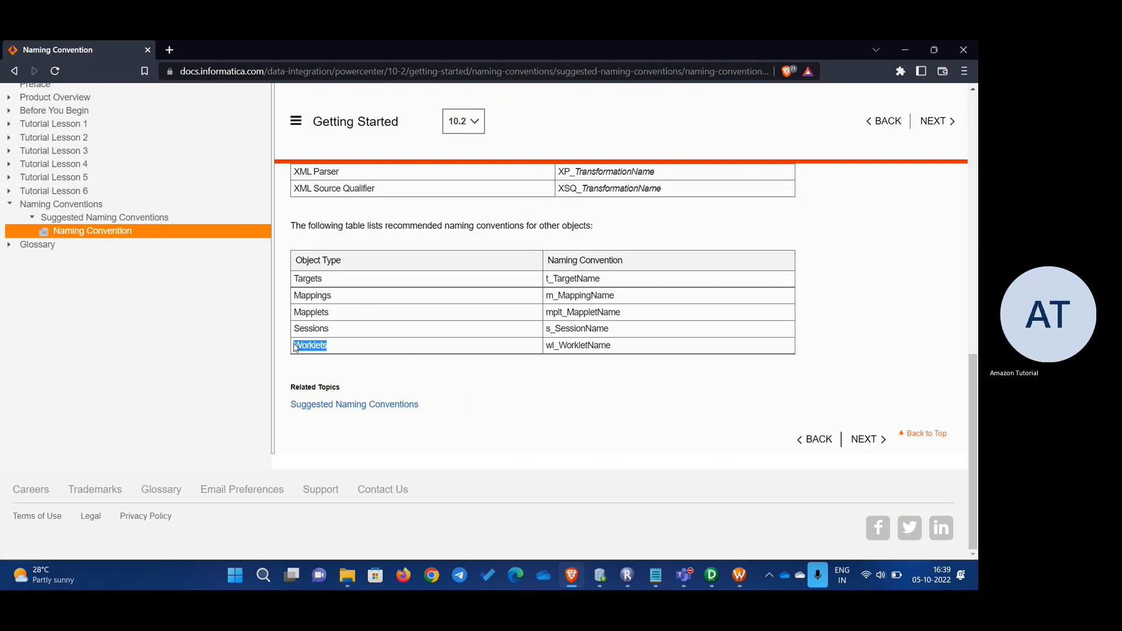
click(607, 330)
double_click(608, 330)
click(472, 376)
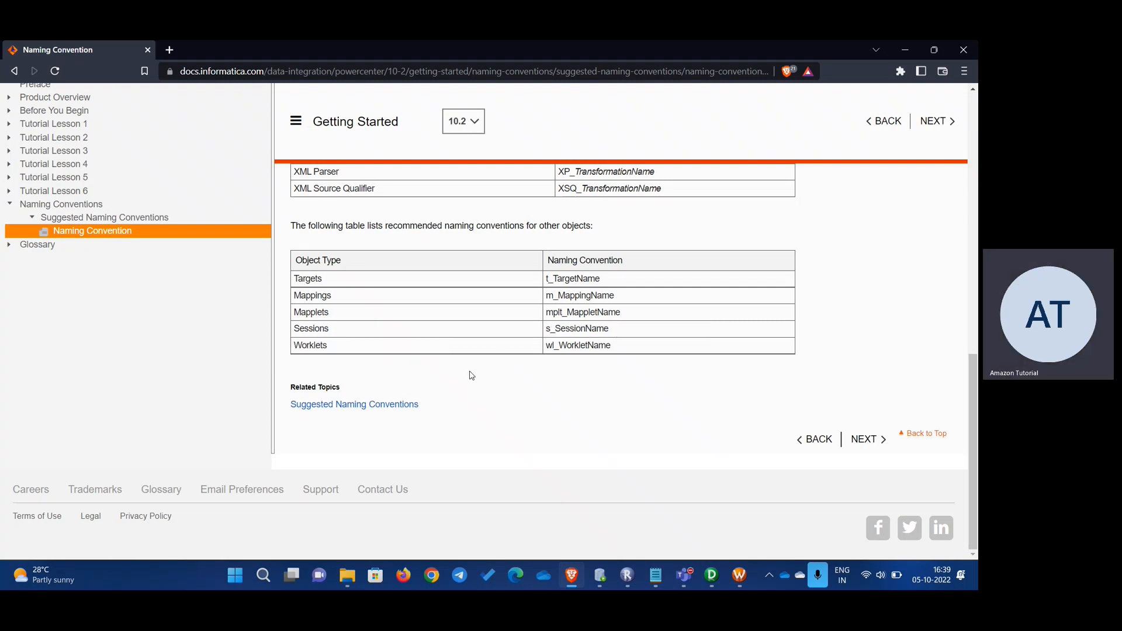
drag(544, 351, 578, 354)
click(520, 383)
- Return to Workflow Manager and create the workflow with the name wf_TT_Employees
key(alt+Tab)
text(wf_)
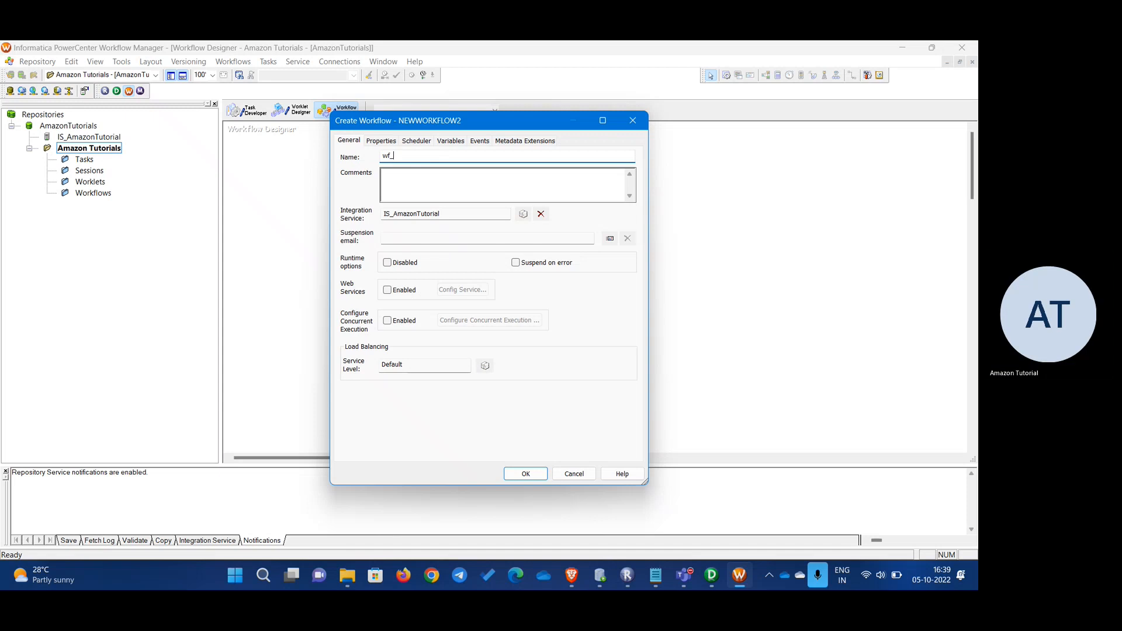
text(TT_Employe)
text(s)
click(526, 473)
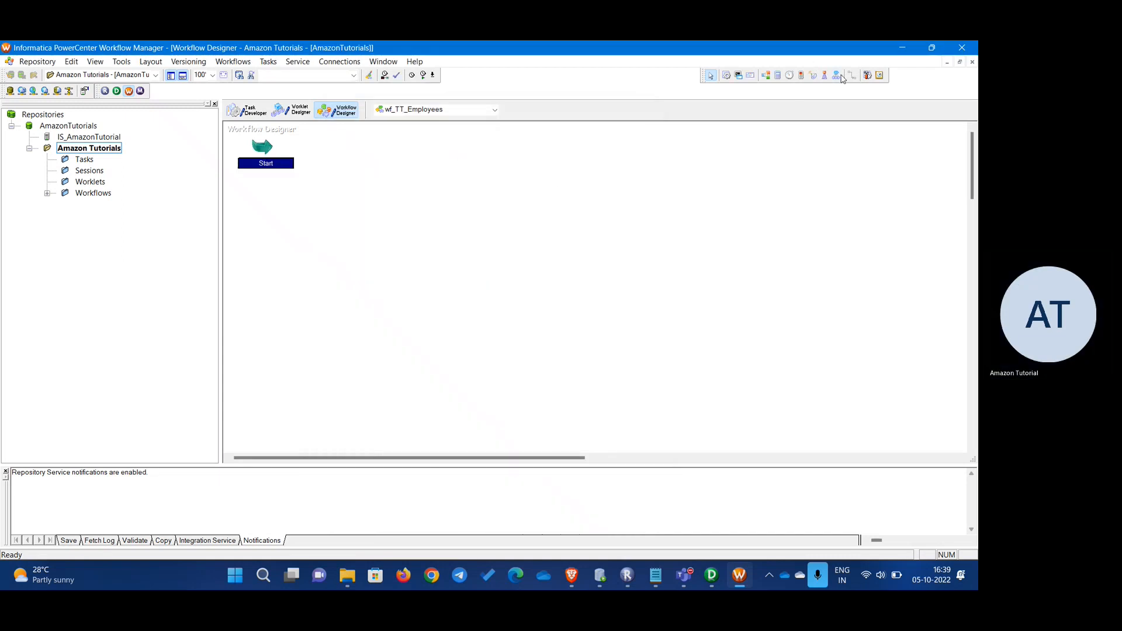
- Add a session for mapping m_TT_Employees to the workflow, and link the Start task to it
click(726, 76)
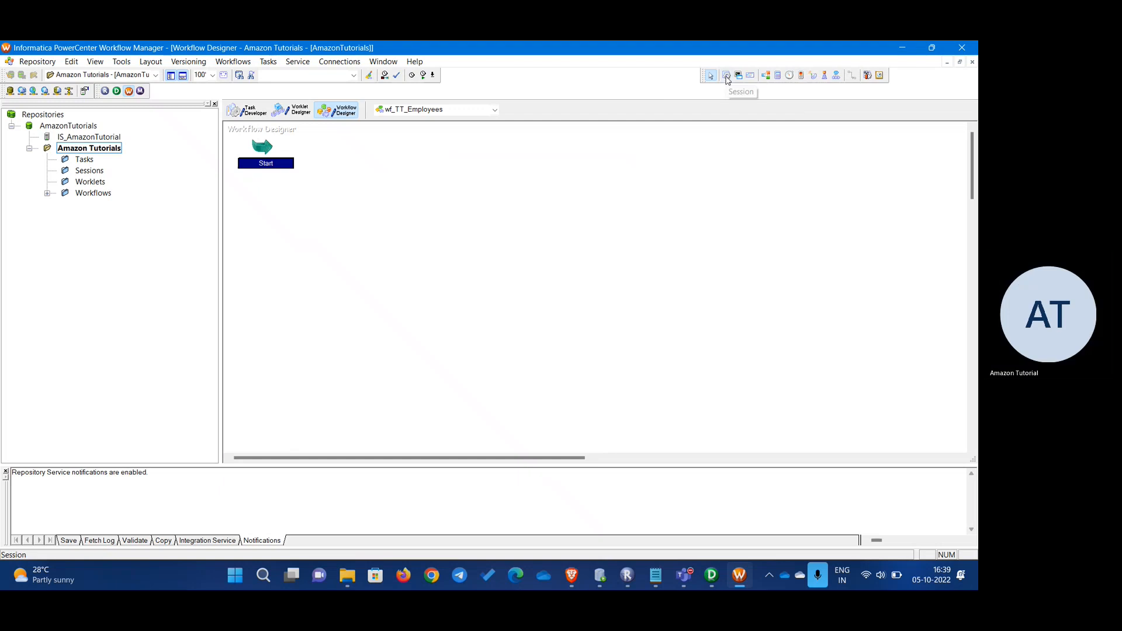
click(450, 228)
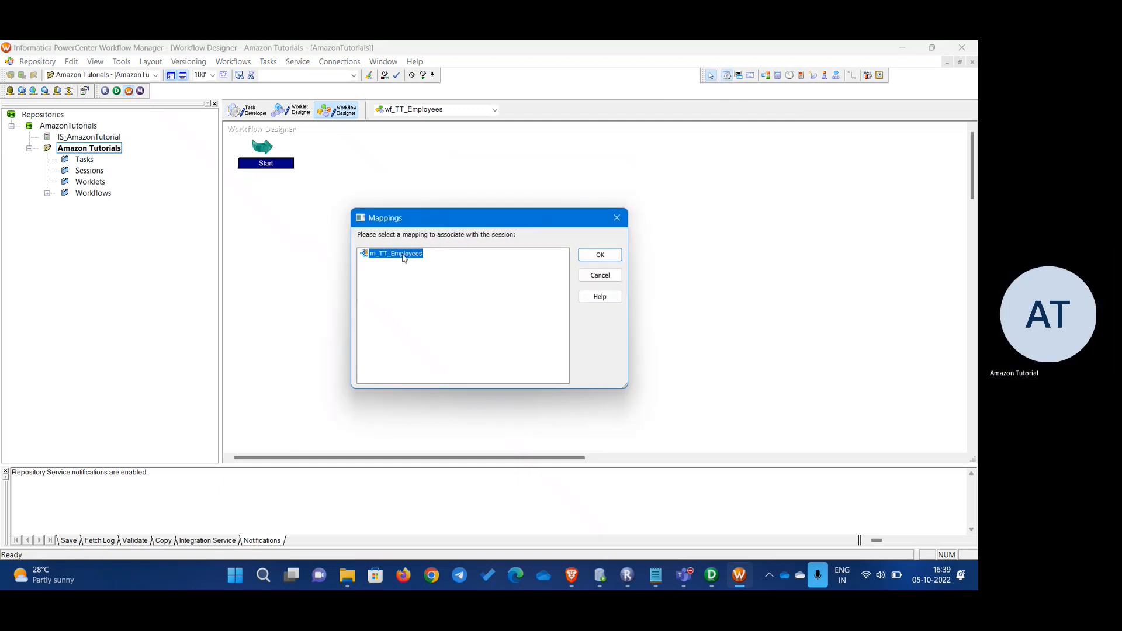
click(600, 255)
click(383, 208)
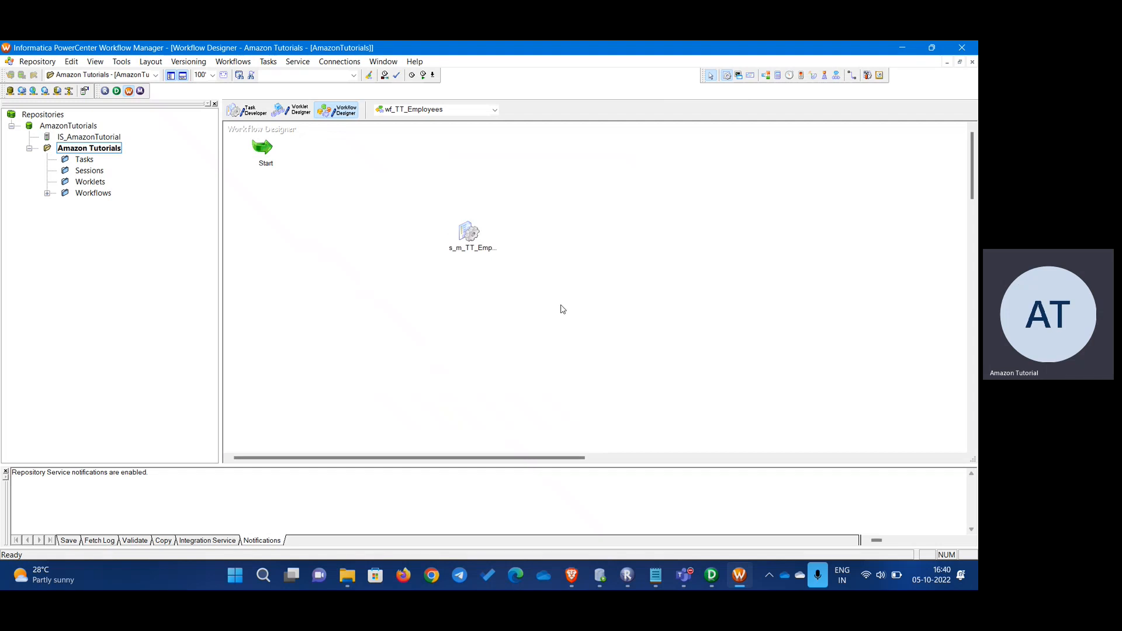
click(851, 76)
drag(268, 153, 478, 235)
- Open the s_m_TT_Employees session for editing and enable "Fail parent if this task fails"
double_click(473, 232)
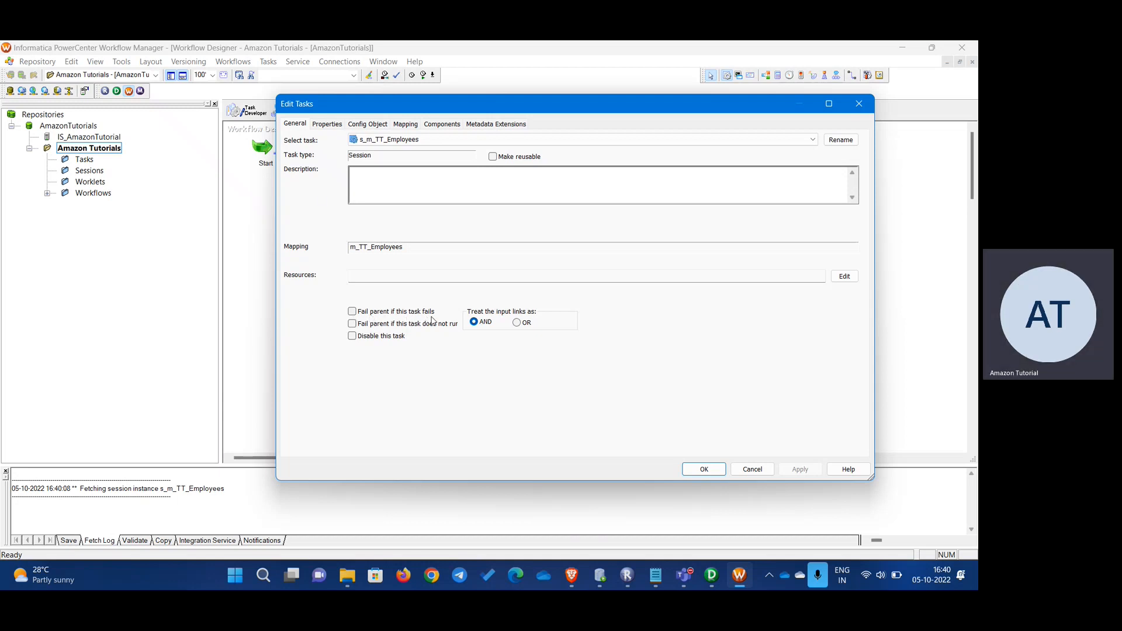
click(352, 312)
drag(406, 110, 297, 86)
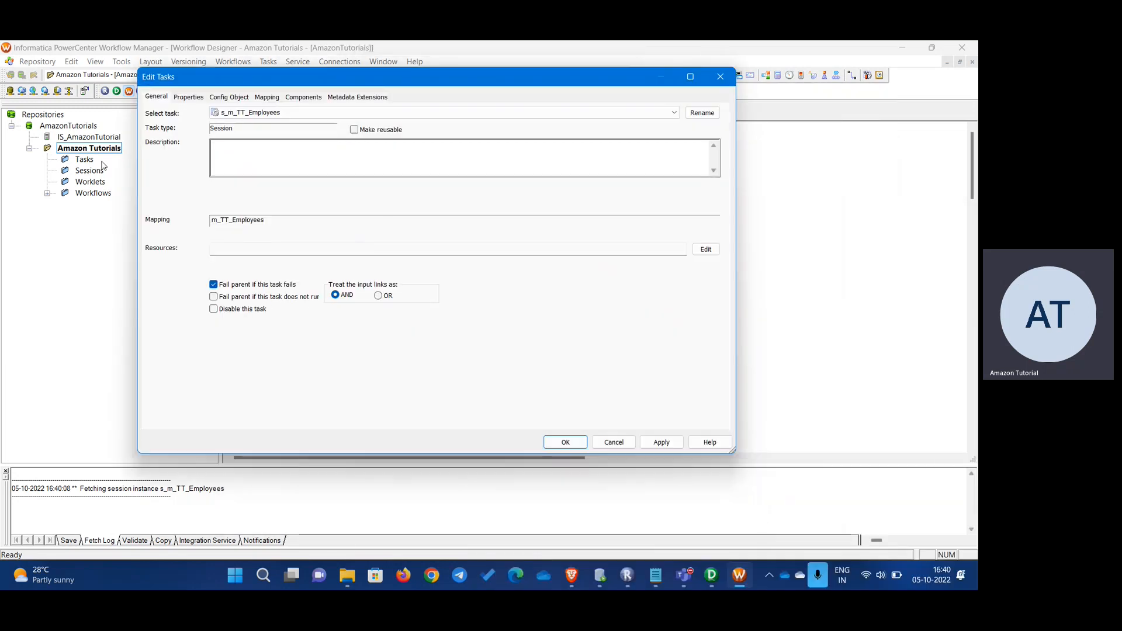
- Set Stop on errors to 1 in the error handling options of the session's config object
click(189, 98)
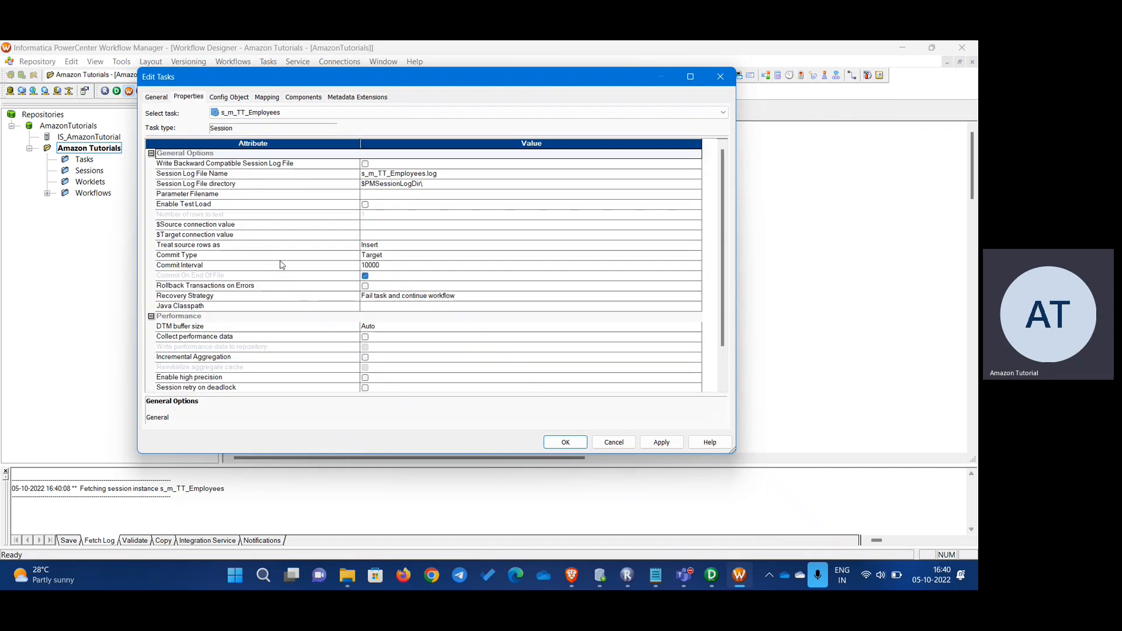
click(229, 97)
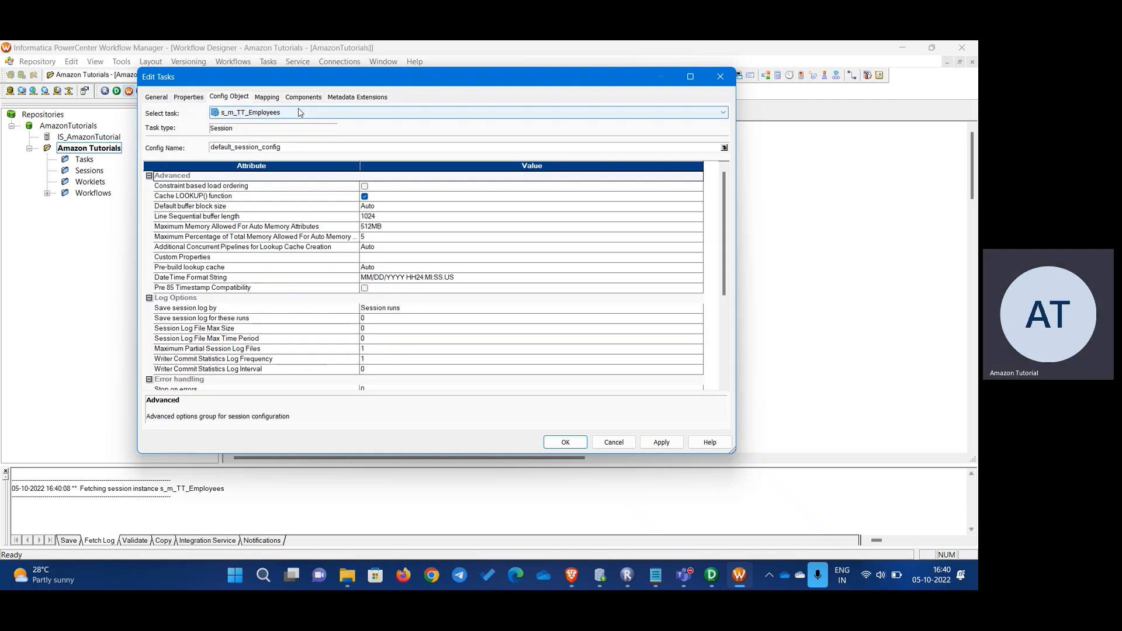
drag(720, 216, 723, 279)
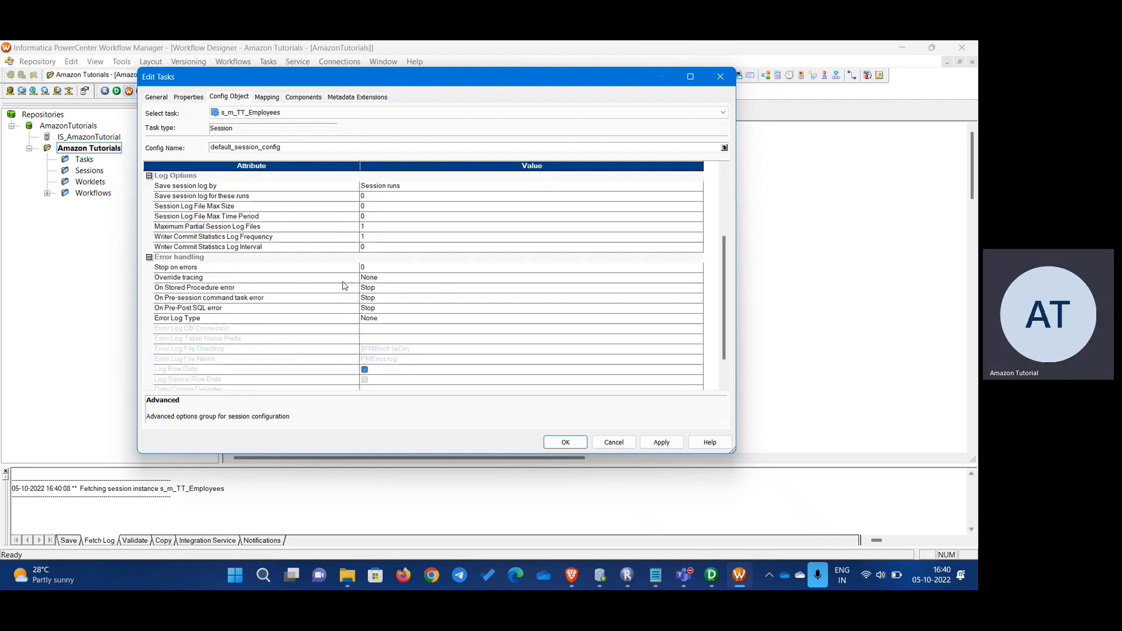
click(372, 268)
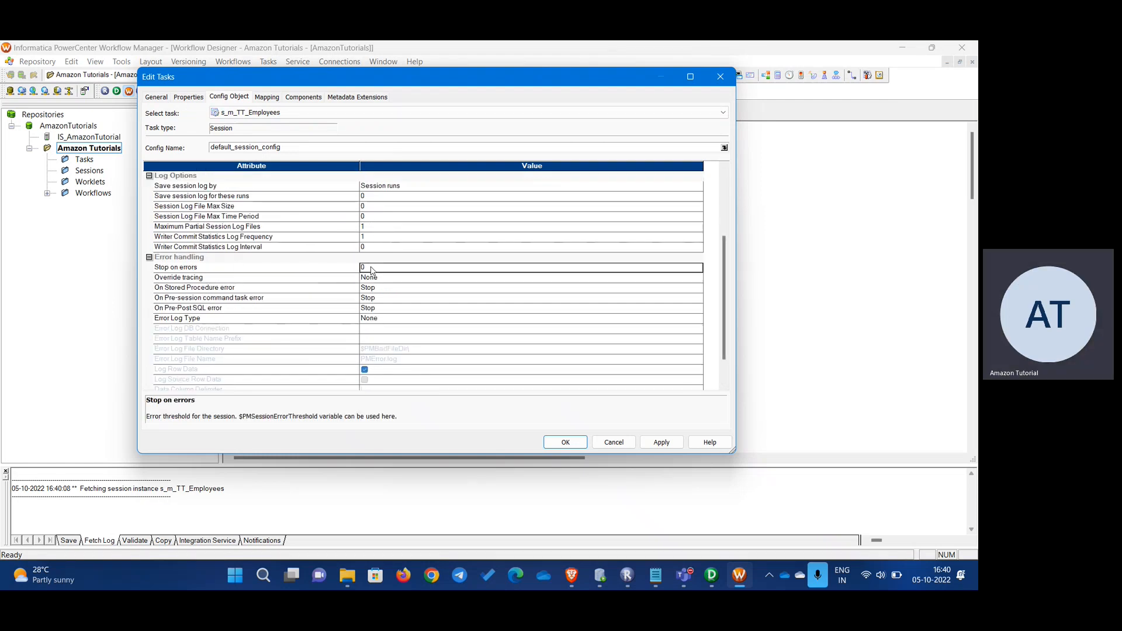
click(372, 269)
text(1)
click(557, 260)
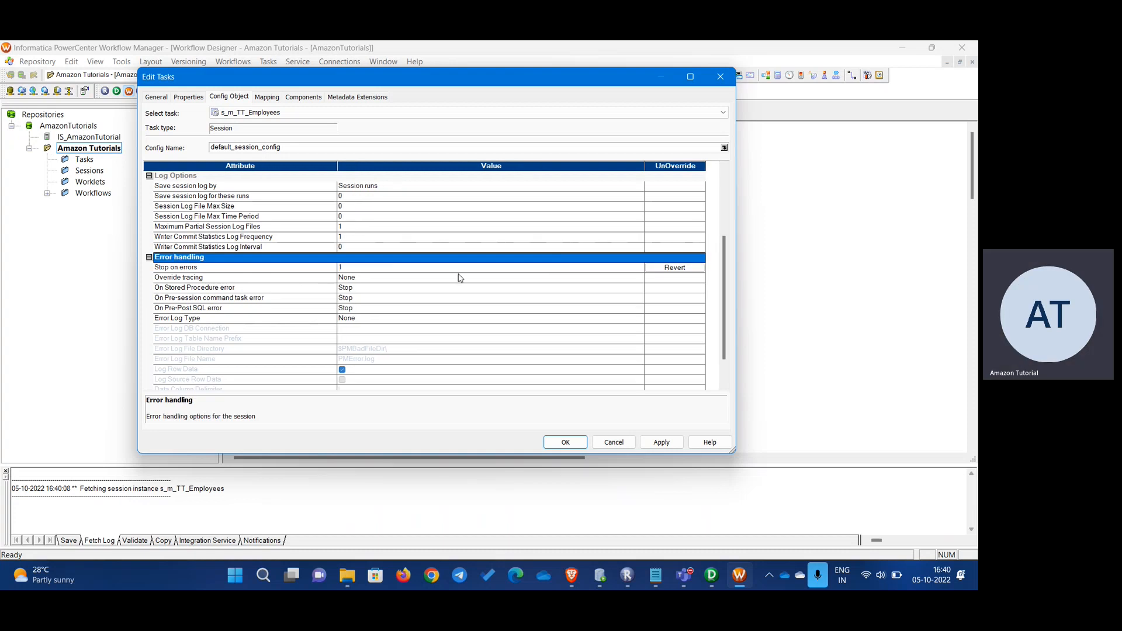
click(331, 270)
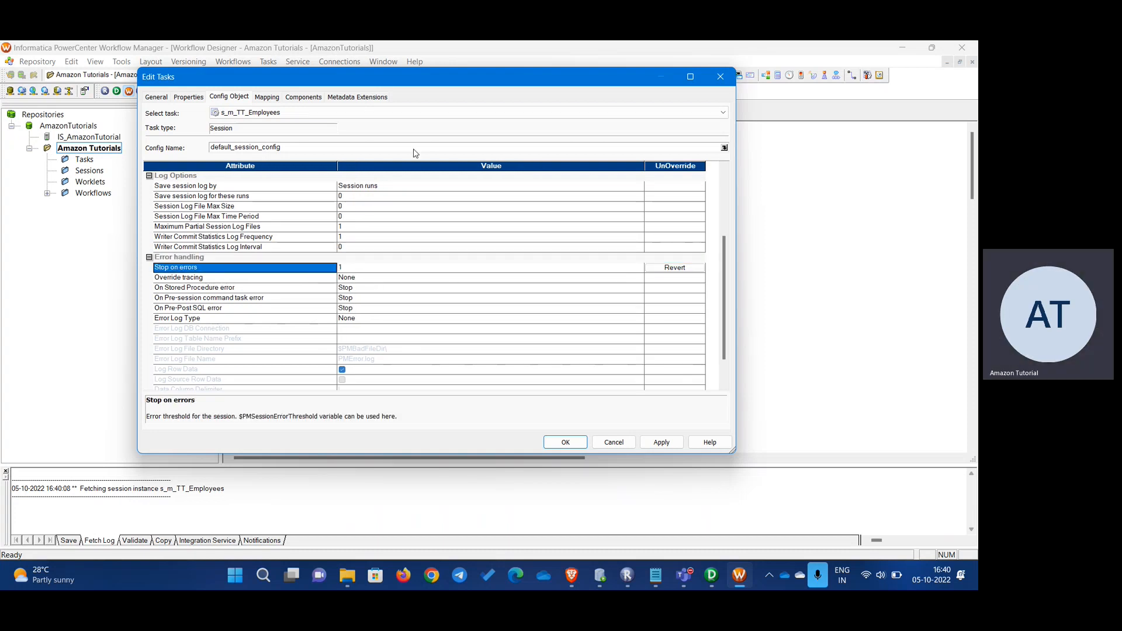
drag(369, 80, 714, 120)
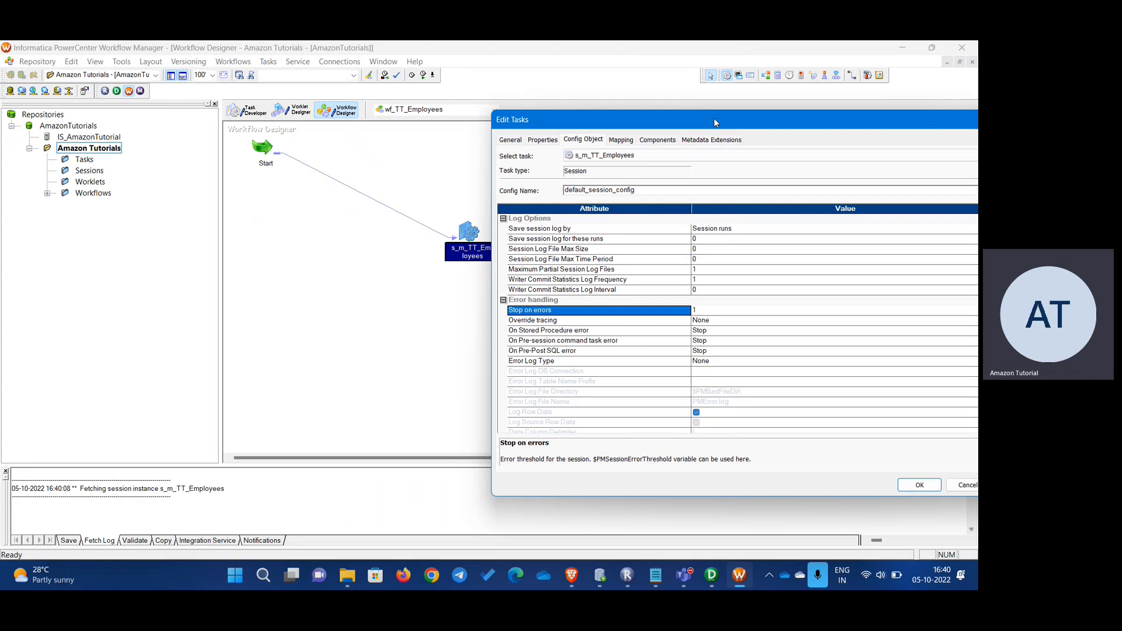
drag(717, 125, 549, 137)
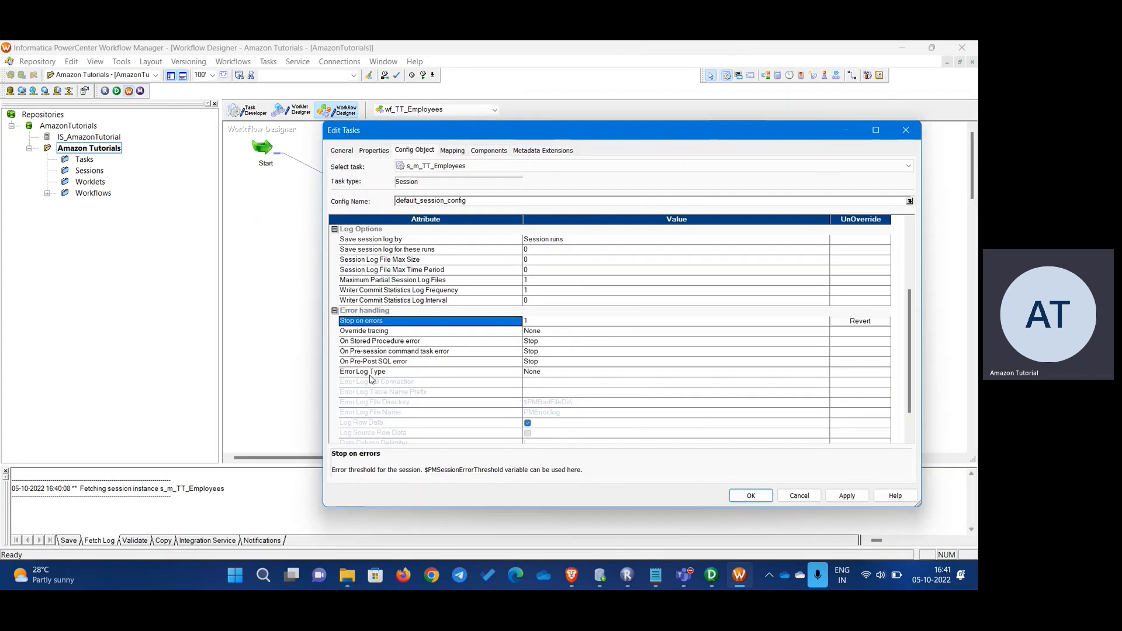
click(539, 322)
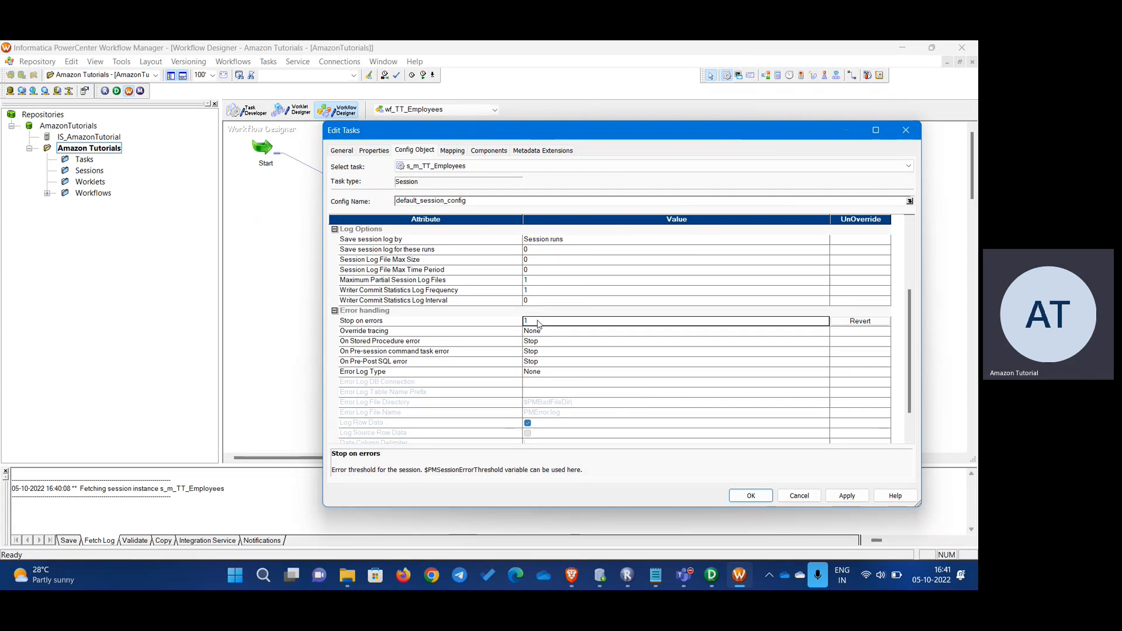
- Try to pick a database connection for the SQ_EMPLOYEES source of the session, and discard the session edits
click(451, 151)
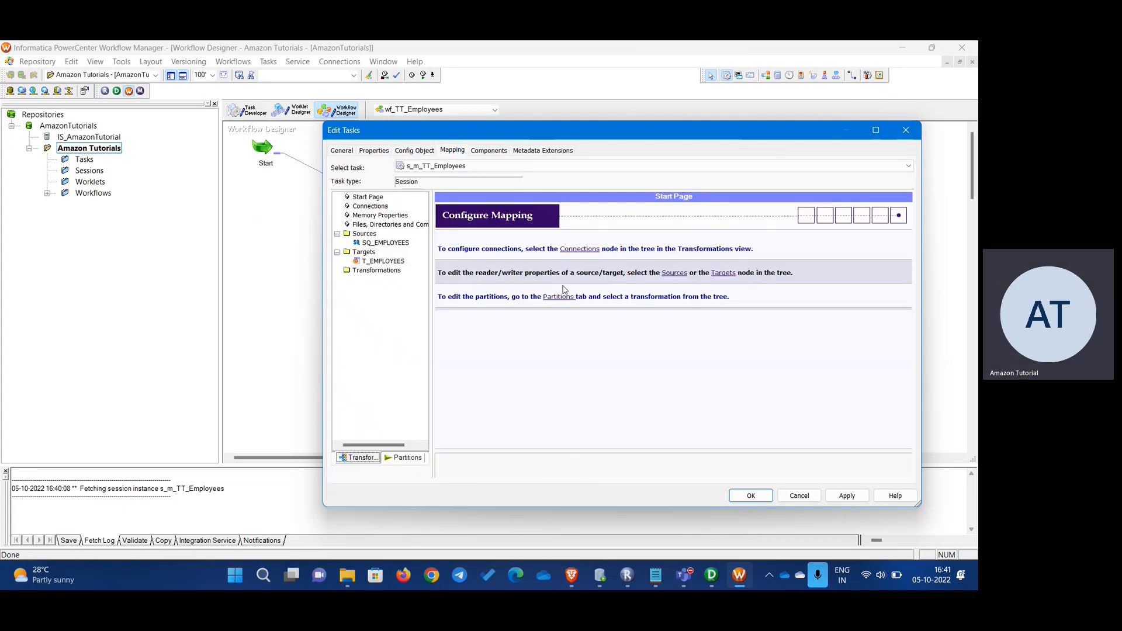
click(369, 247)
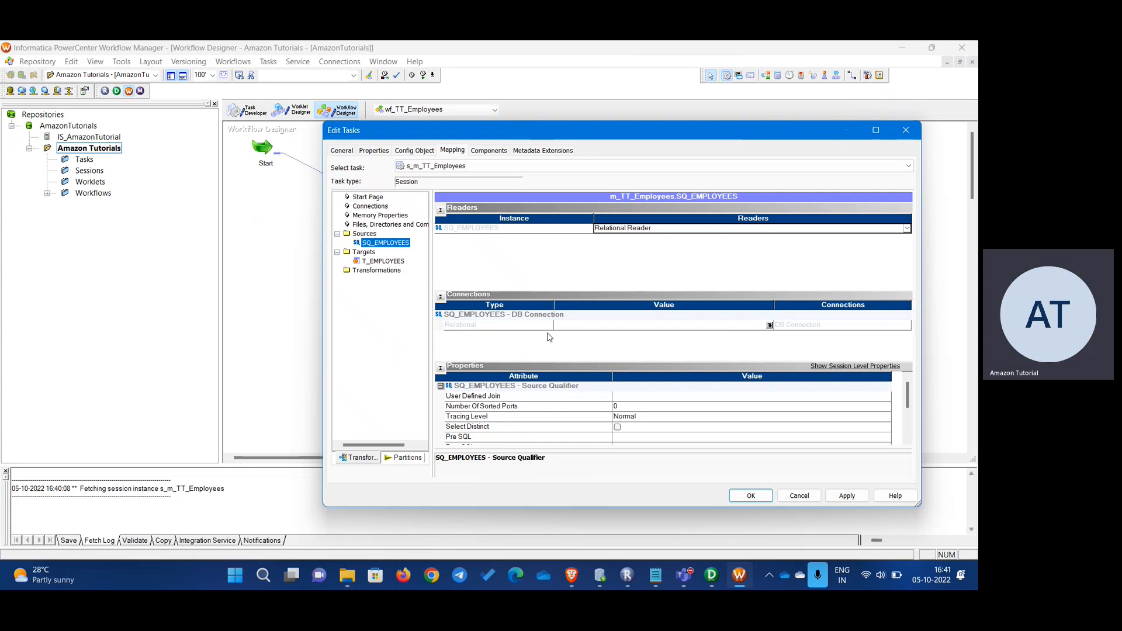
click(671, 329)
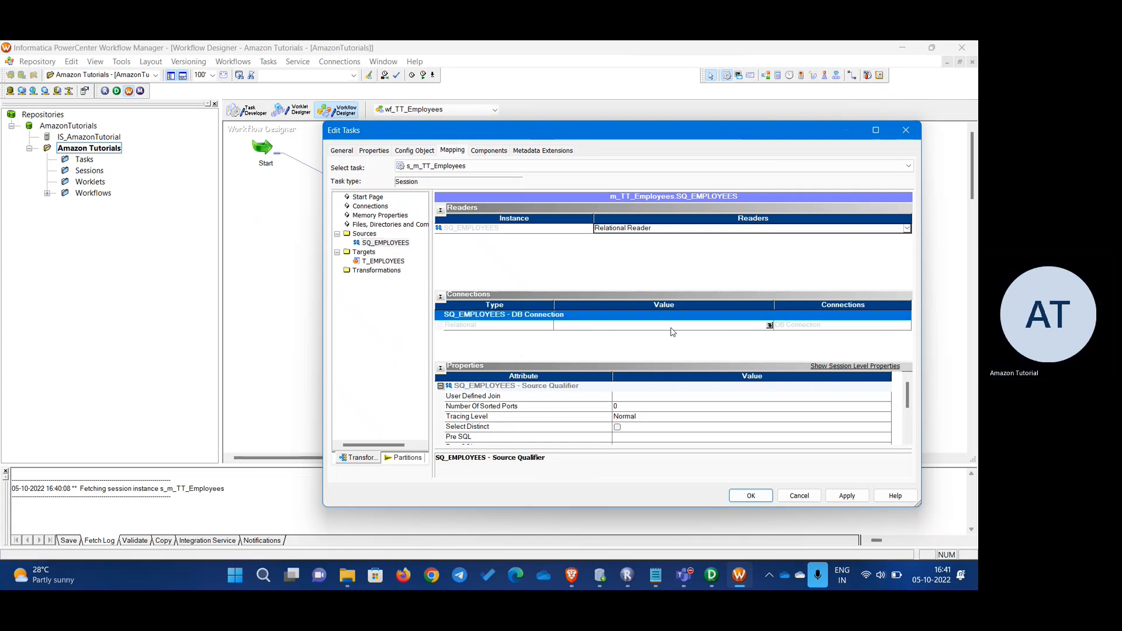
click(769, 326)
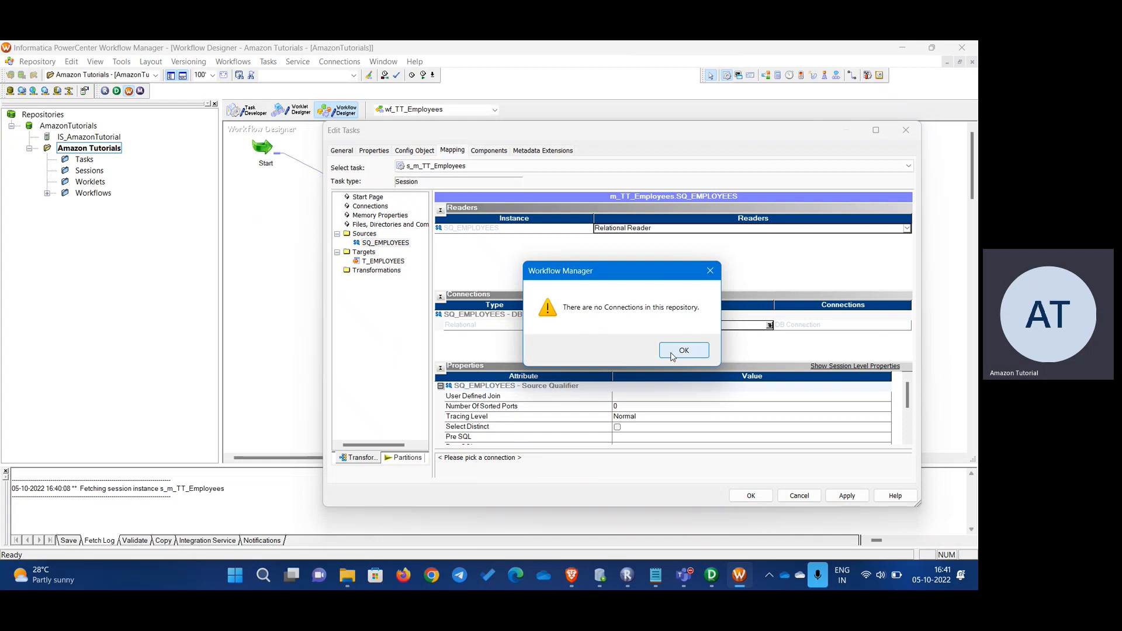
click(672, 353)
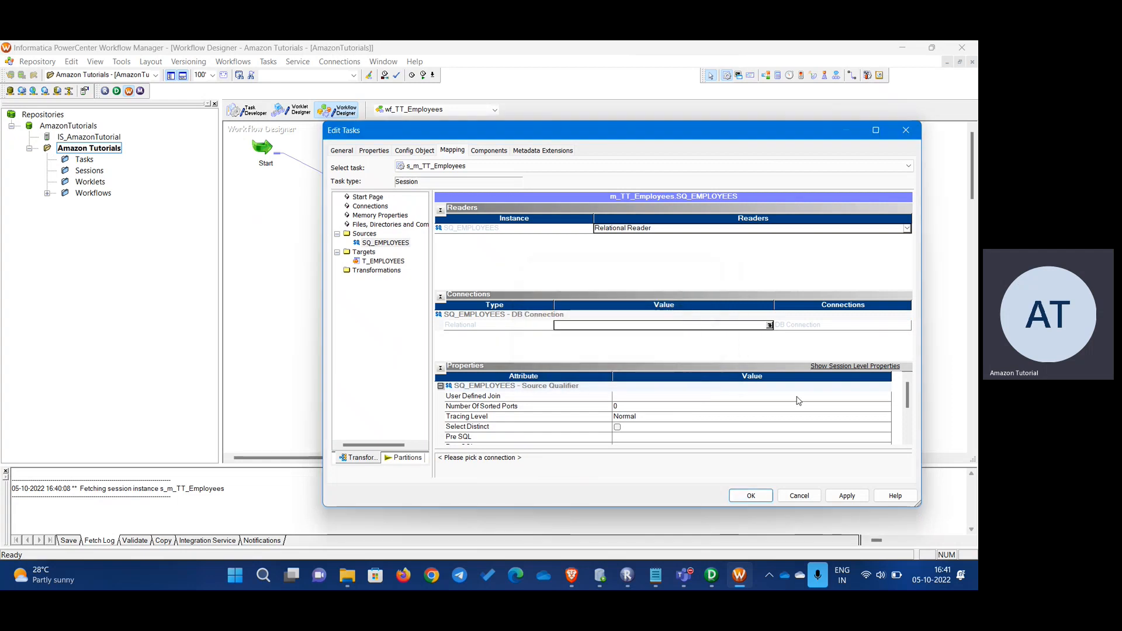
click(798, 496)
click(587, 351)
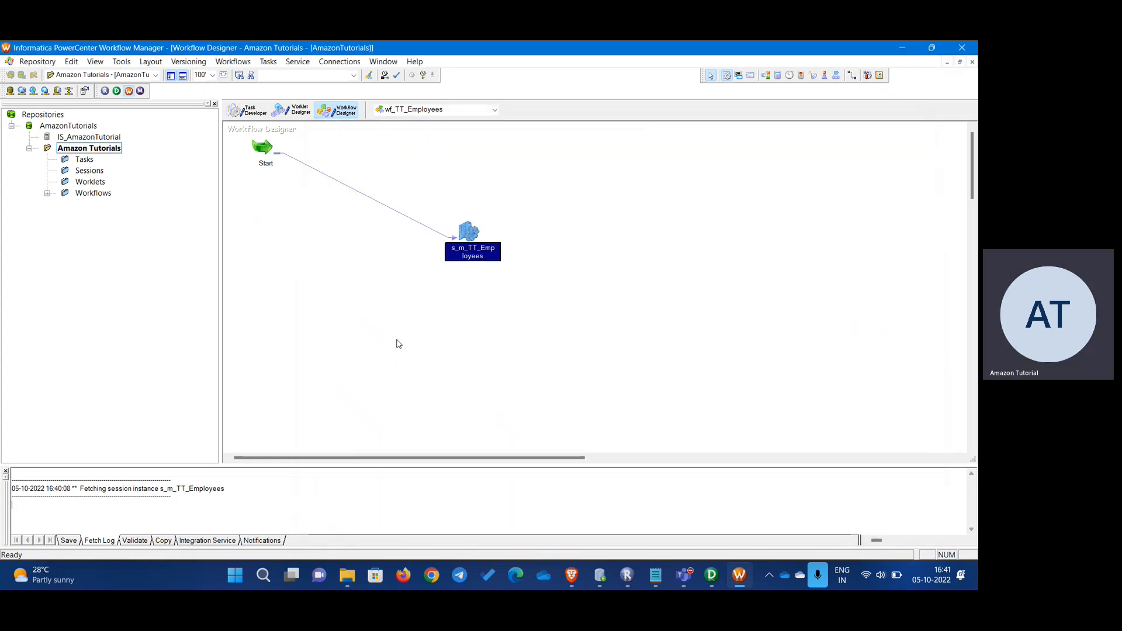
- Start a new relational connection of subtype Oracle and name it Oracle_Source
click(331, 62)
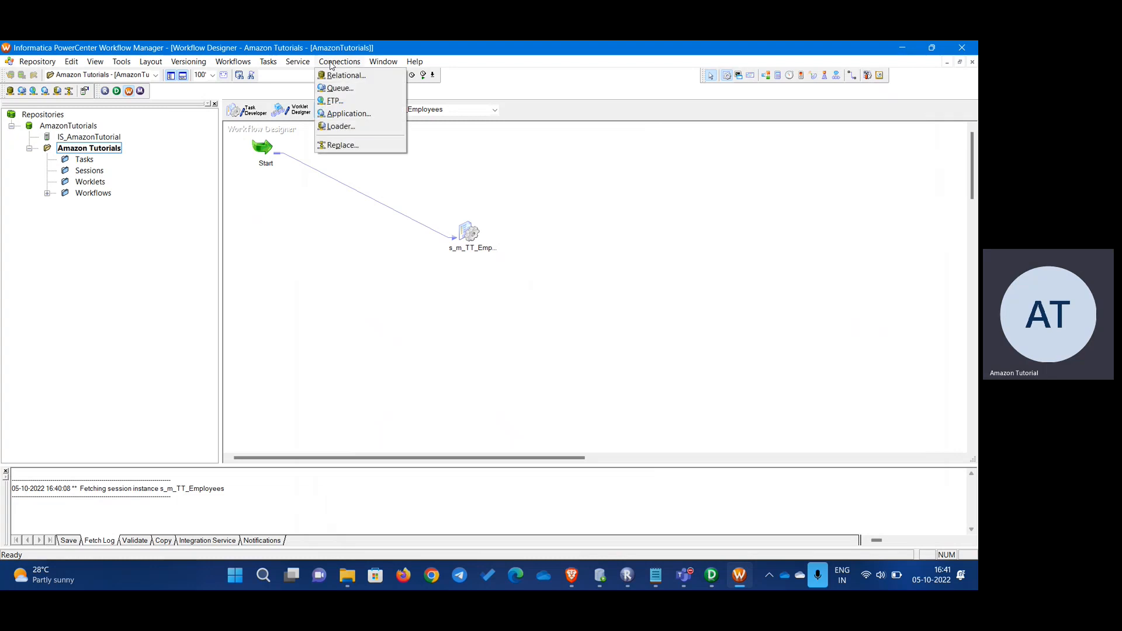
click(380, 298)
click(332, 62)
click(354, 75)
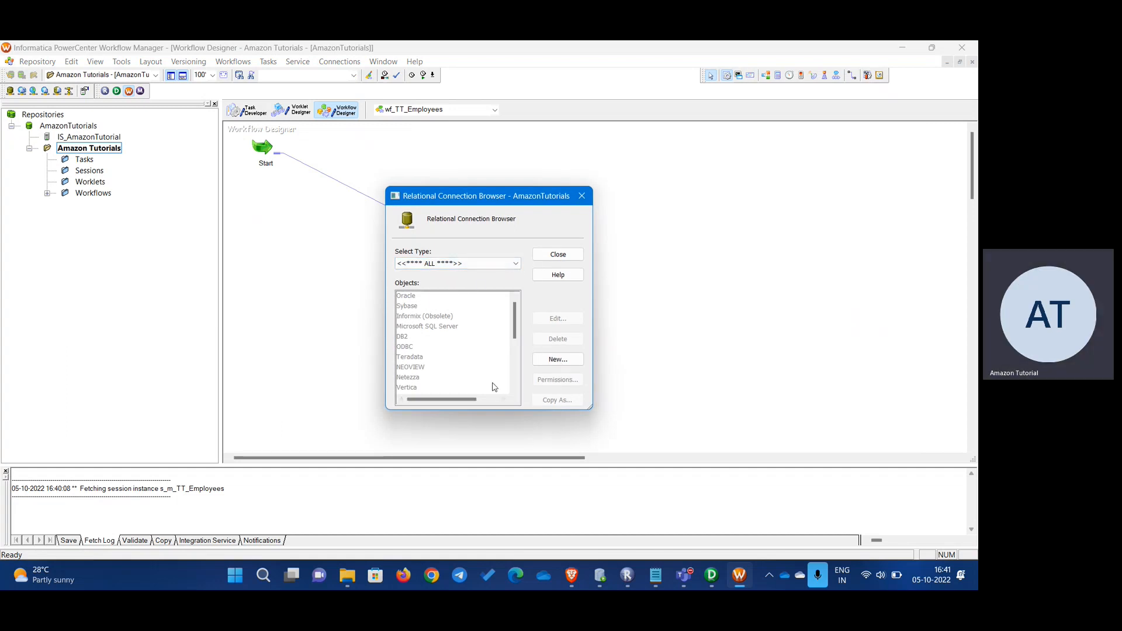
click(563, 360)
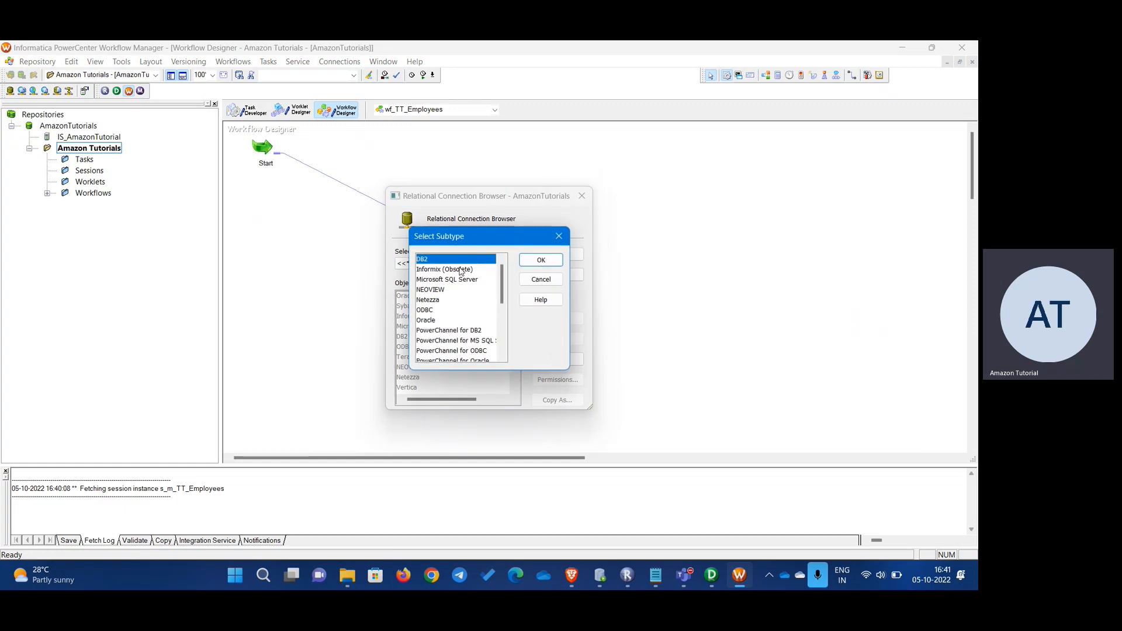
click(426, 320)
click(540, 260)
click(454, 194)
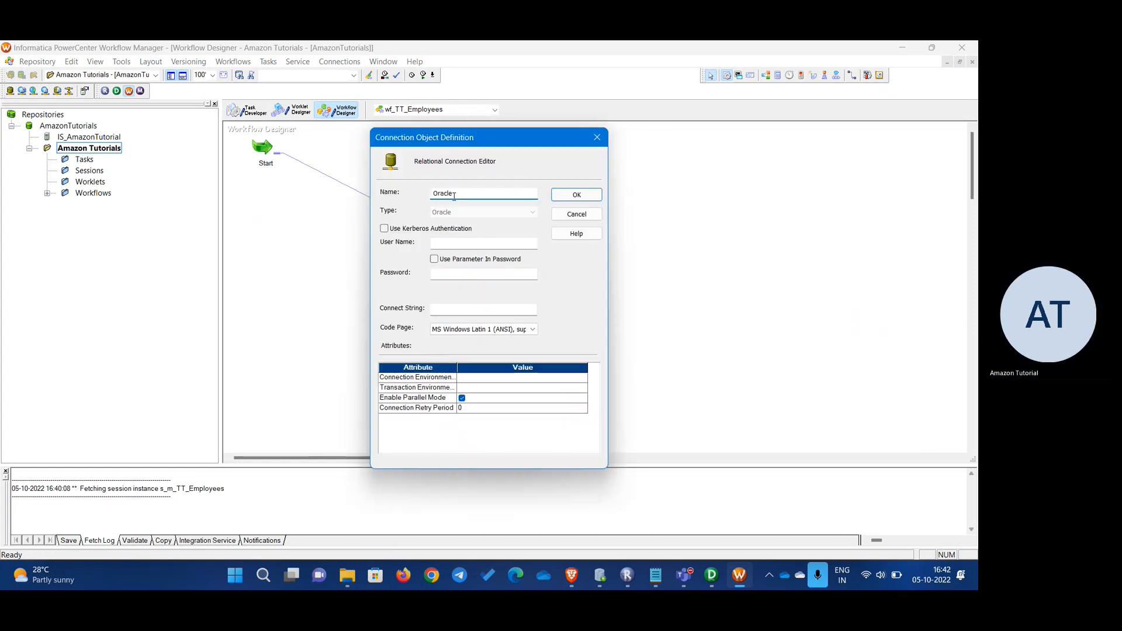
text(_Sourcfe)
key(BackSpace)
text(e)
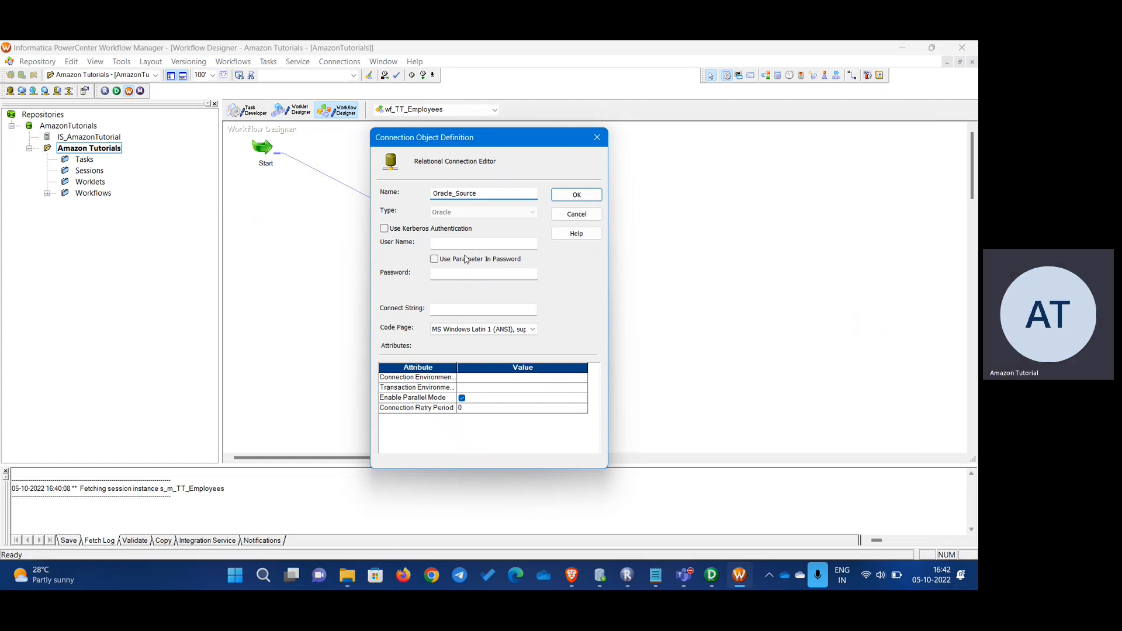
- Set the Oracle_Source user name to HR, enter its password, set the connect string to xe, and save the connection
click(448, 241)
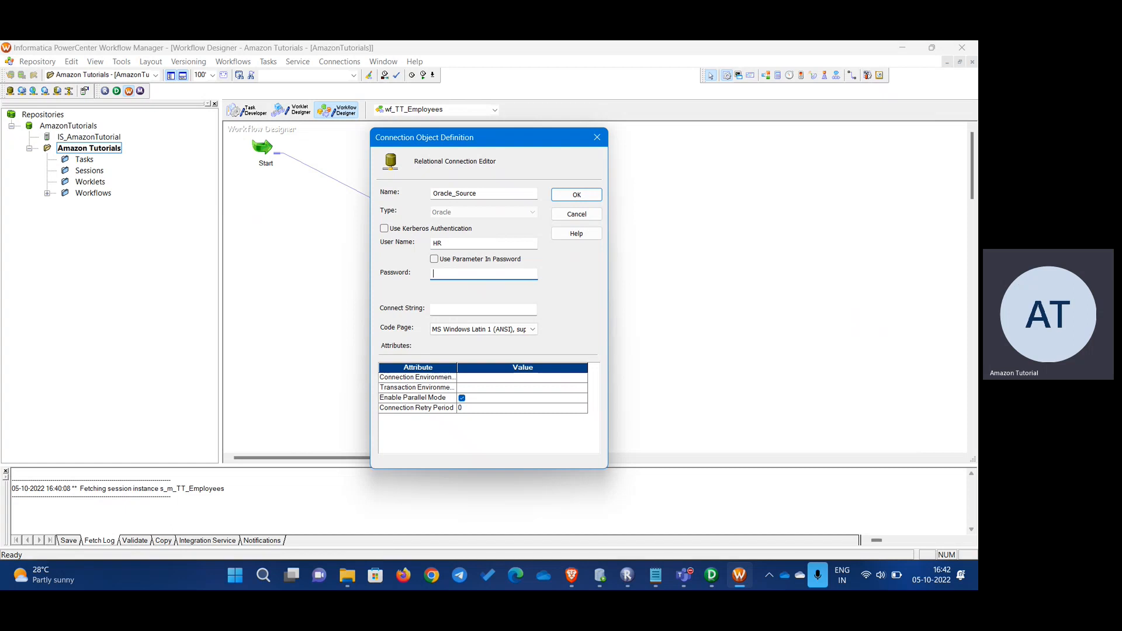
click(459, 313)
text(z)
key(BackSpace)
text(xe)
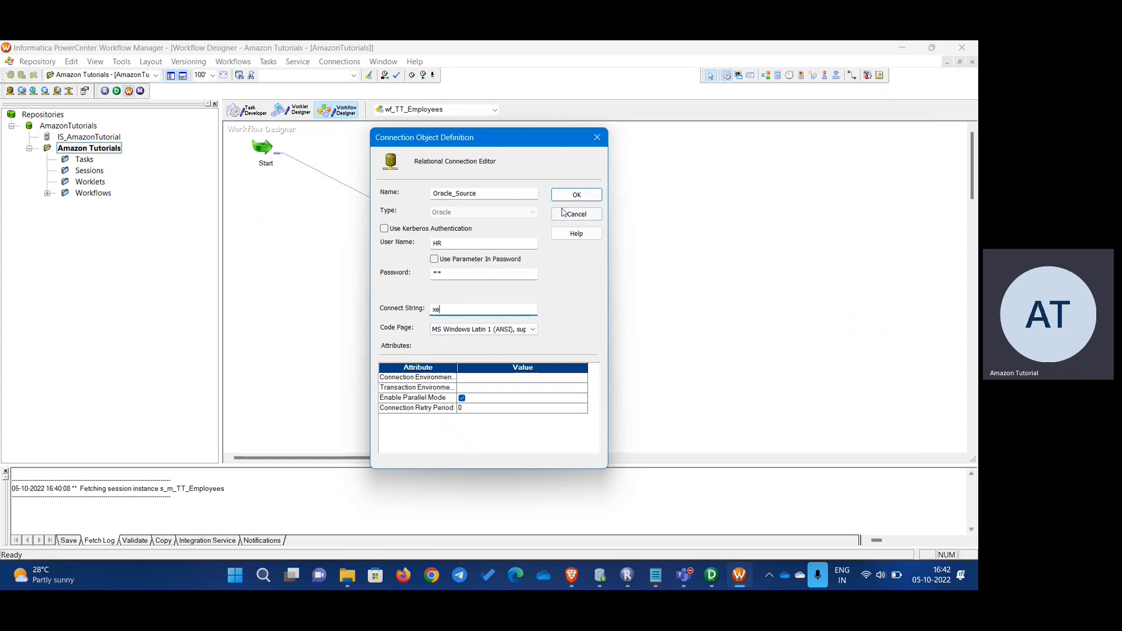
click(570, 200)
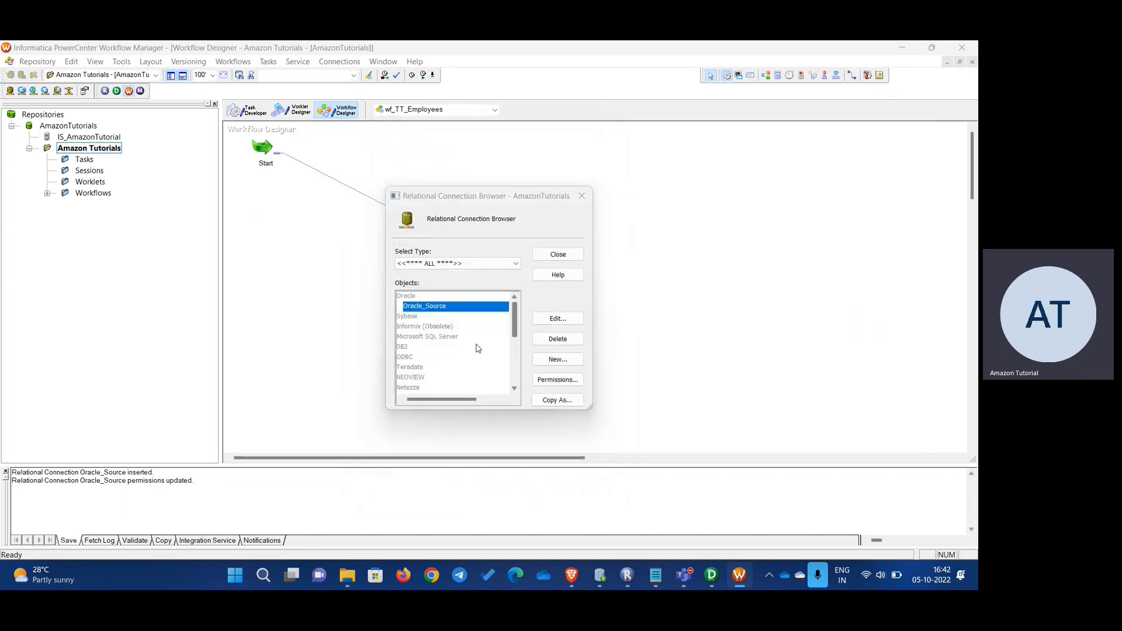
- Start a second relational connection of subtype Oracle and name it Oracle_Target
click(565, 360)
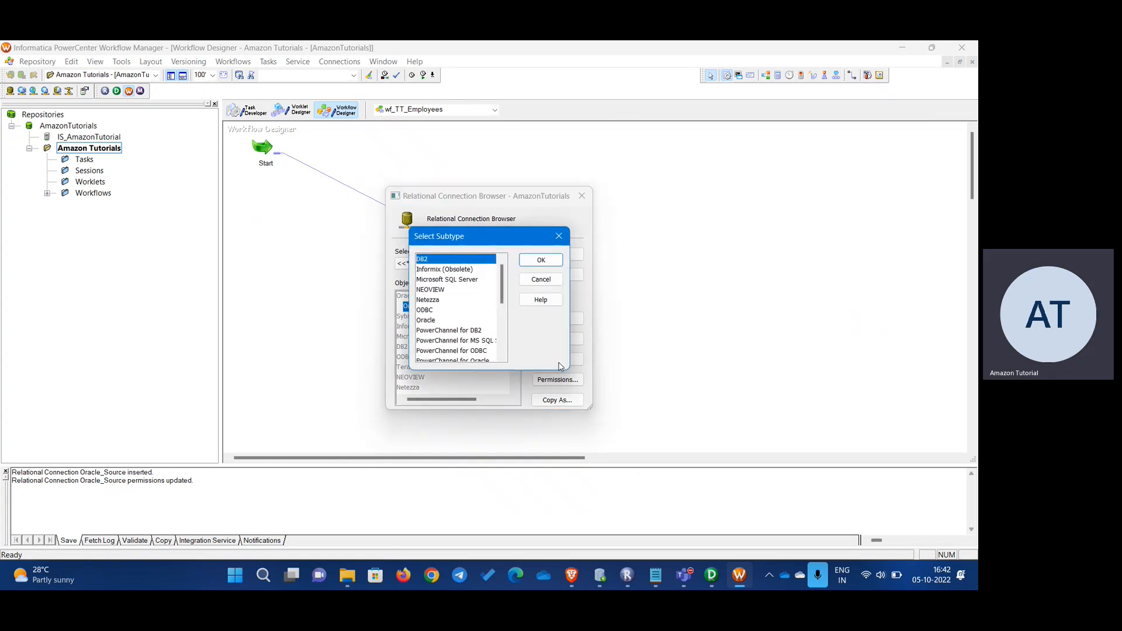
click(425, 320)
click(540, 260)
click(462, 191)
text(_ta)
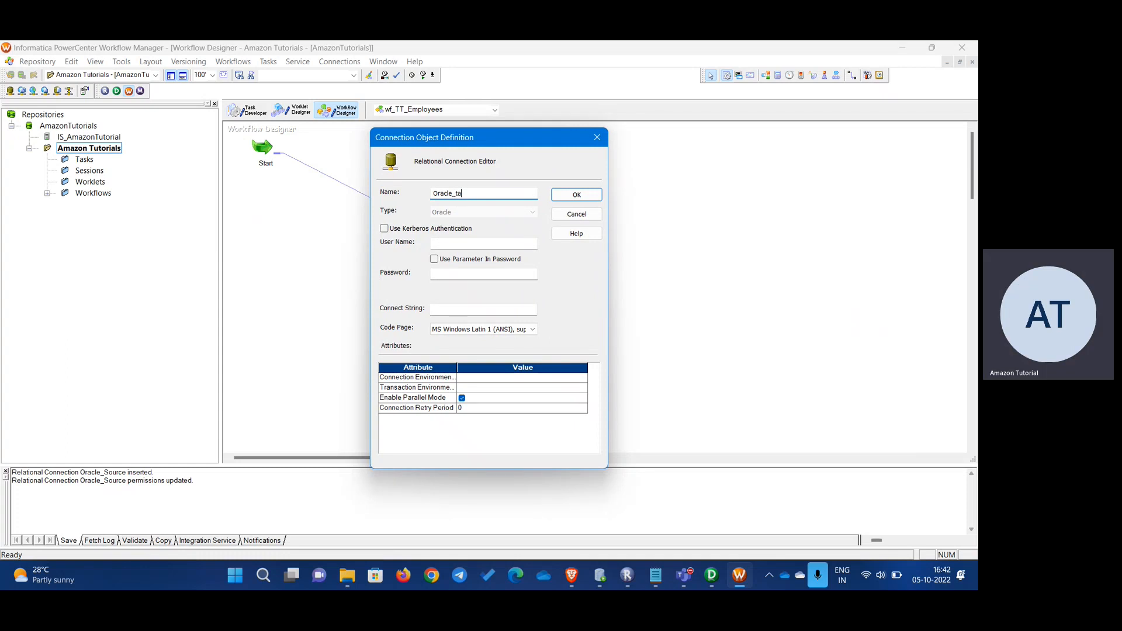
text(TAr)
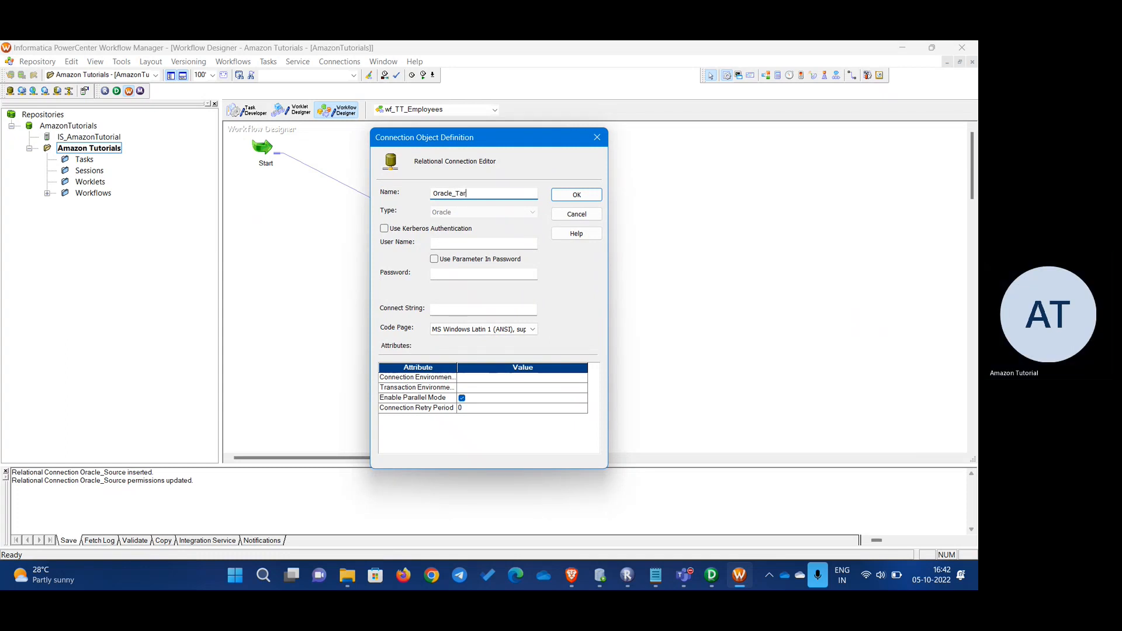
- Set the Oracle_Target user name to CORE, enter its password, set the connect string to xe, and save the connection
click(504, 240)
text(c)
key(Tab)
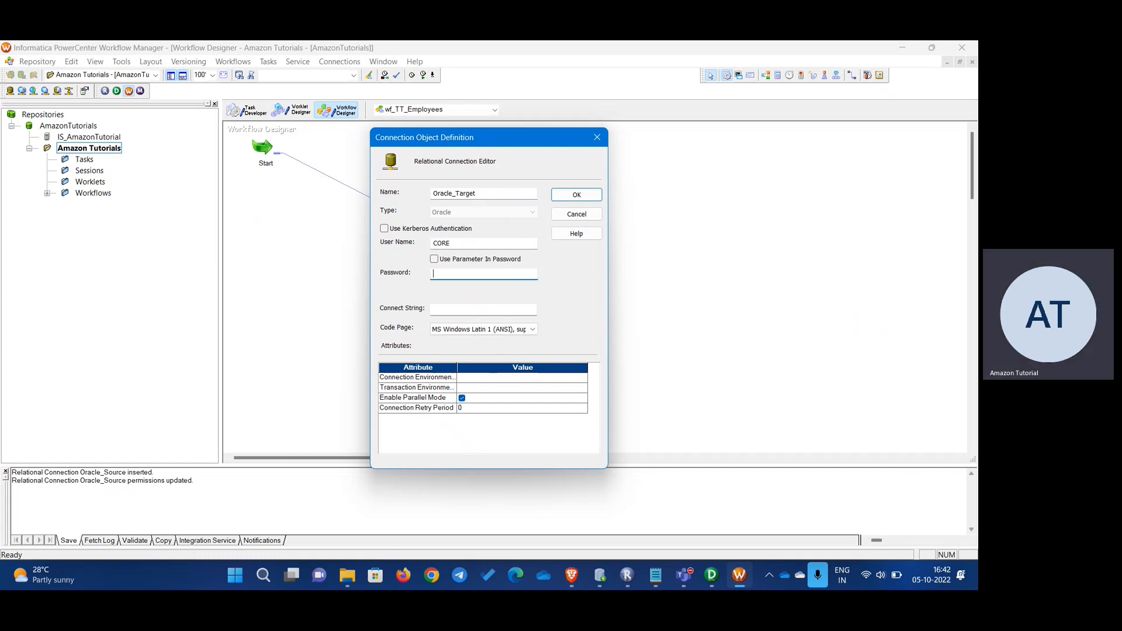
text(****)
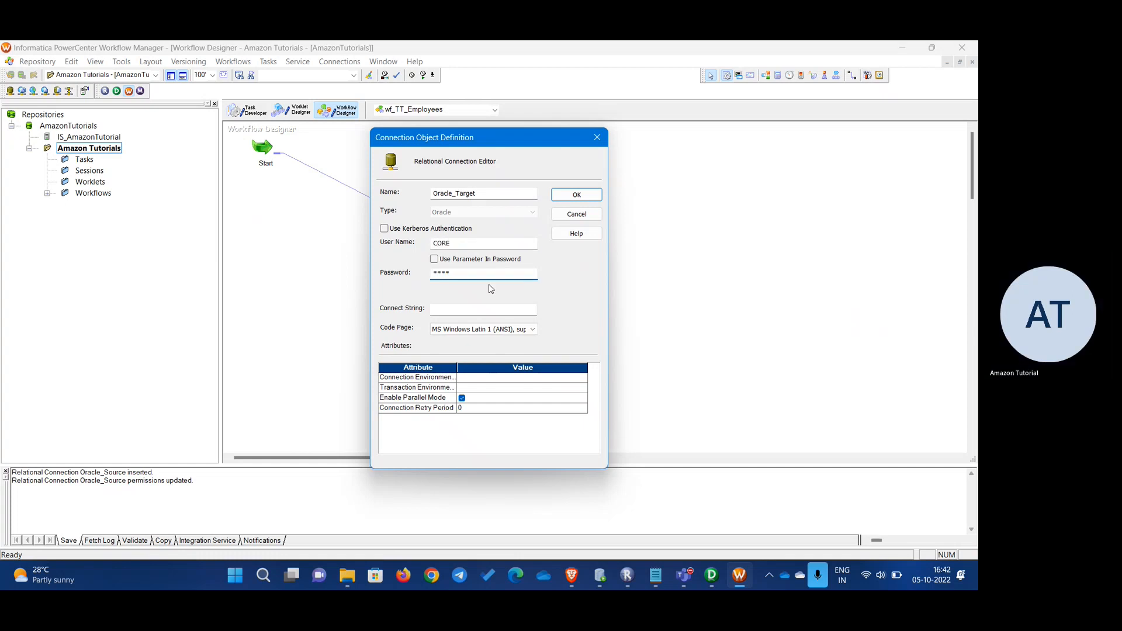
click(466, 308)
text(xe)
click(577, 197)
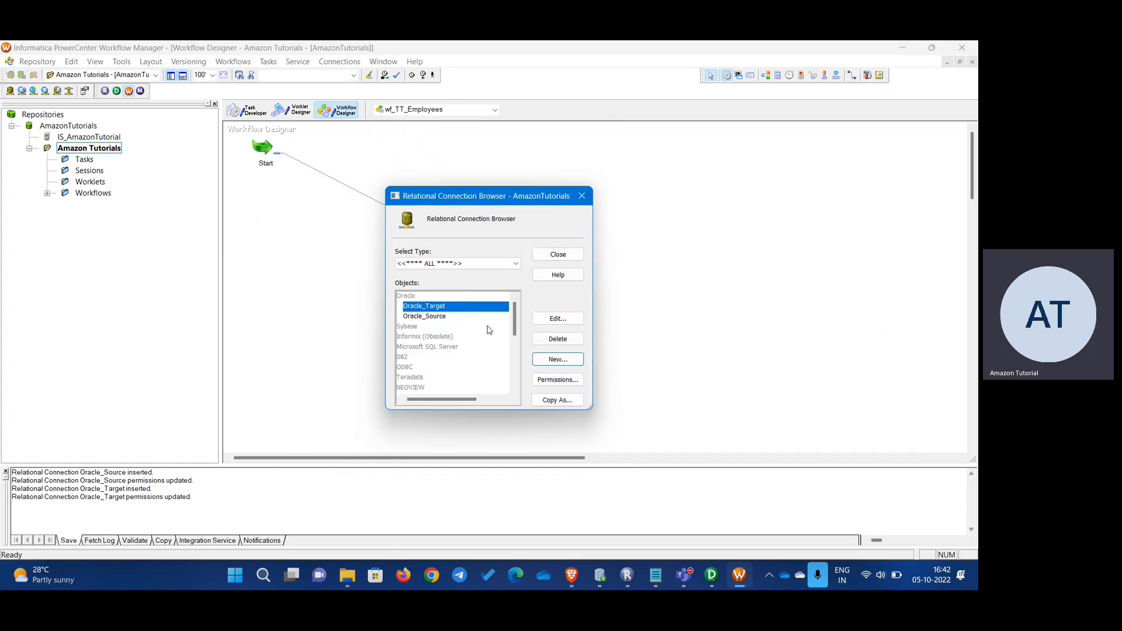
click(560, 256)
- Reopen the s_m_TT_Employees session for editing, enable "Fail parent if this task fails" and set Stop on errors to 1
double_click(466, 235)
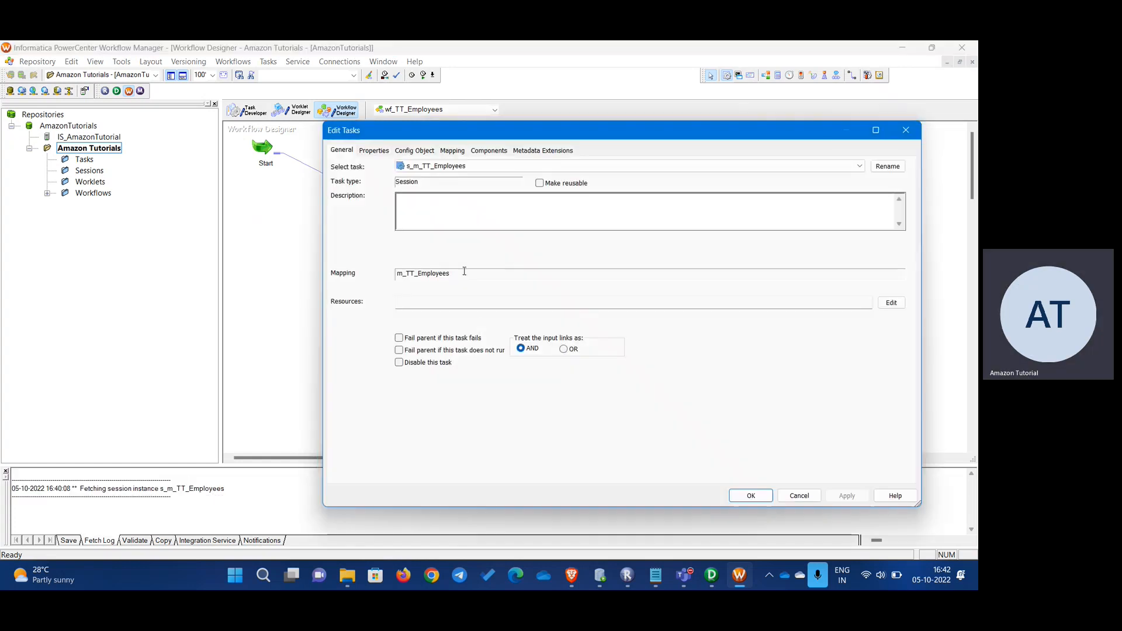
click(399, 338)
click(413, 150)
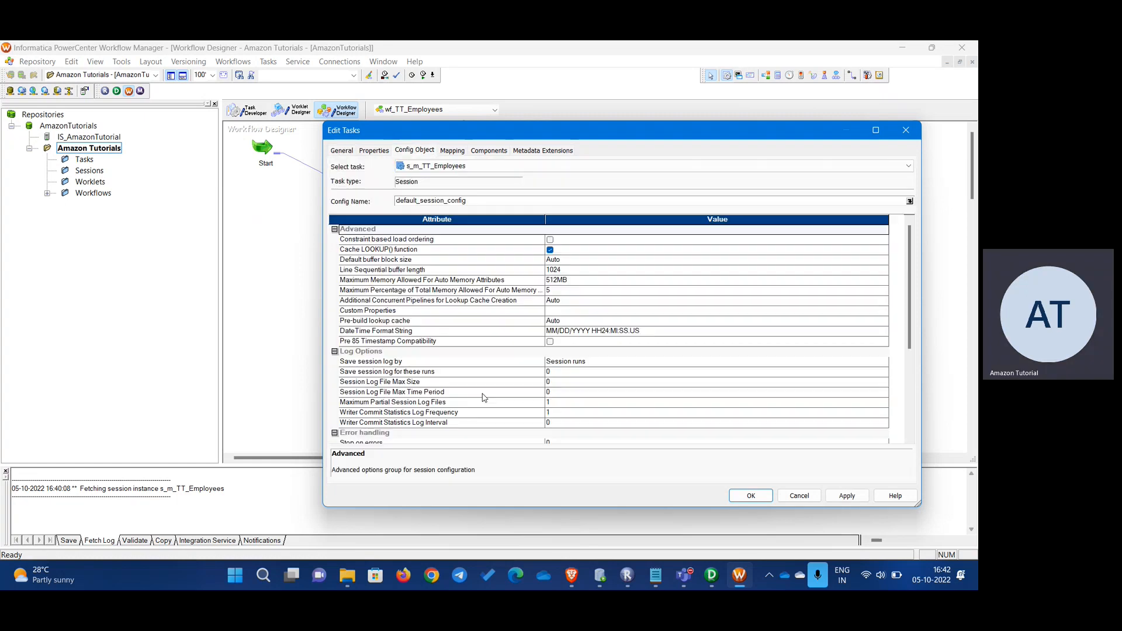
scroll(580, 390, down, 1)
click(562, 414)
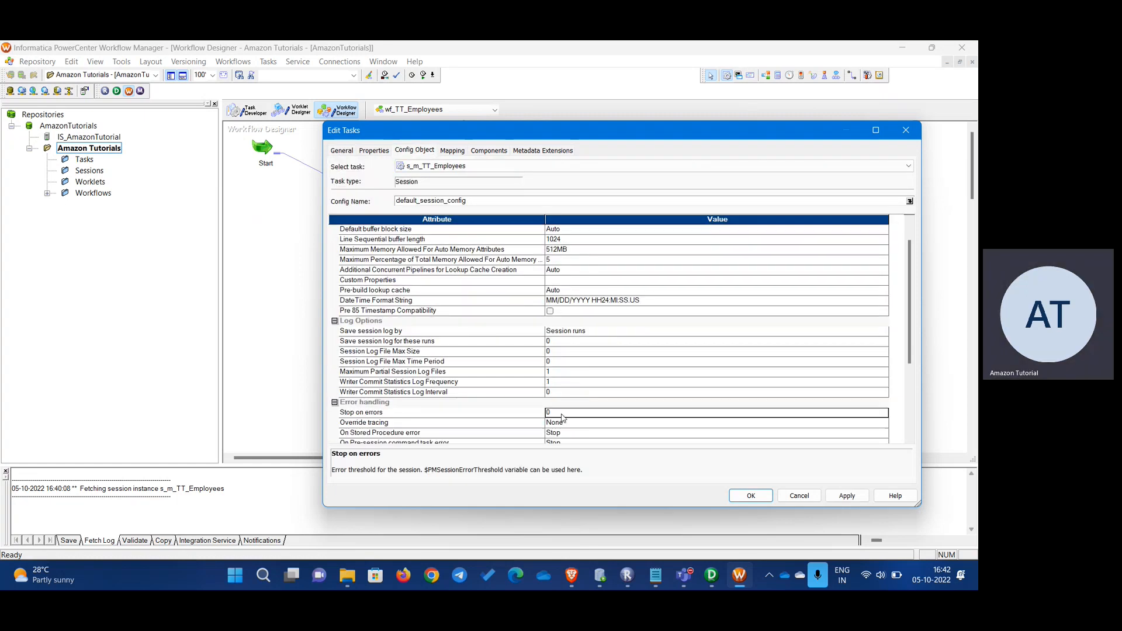
text(1)
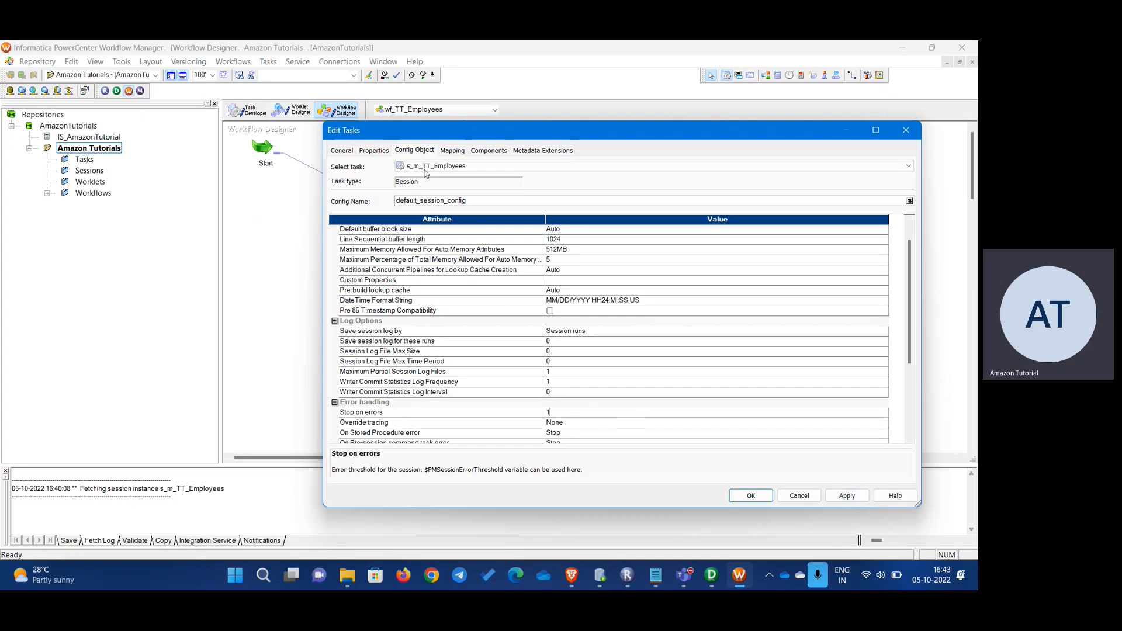
- Assign the Oracle_Source connection to the SQ_EMPLOYEES source in the session's mapping settings, and apply the changes
click(451, 151)
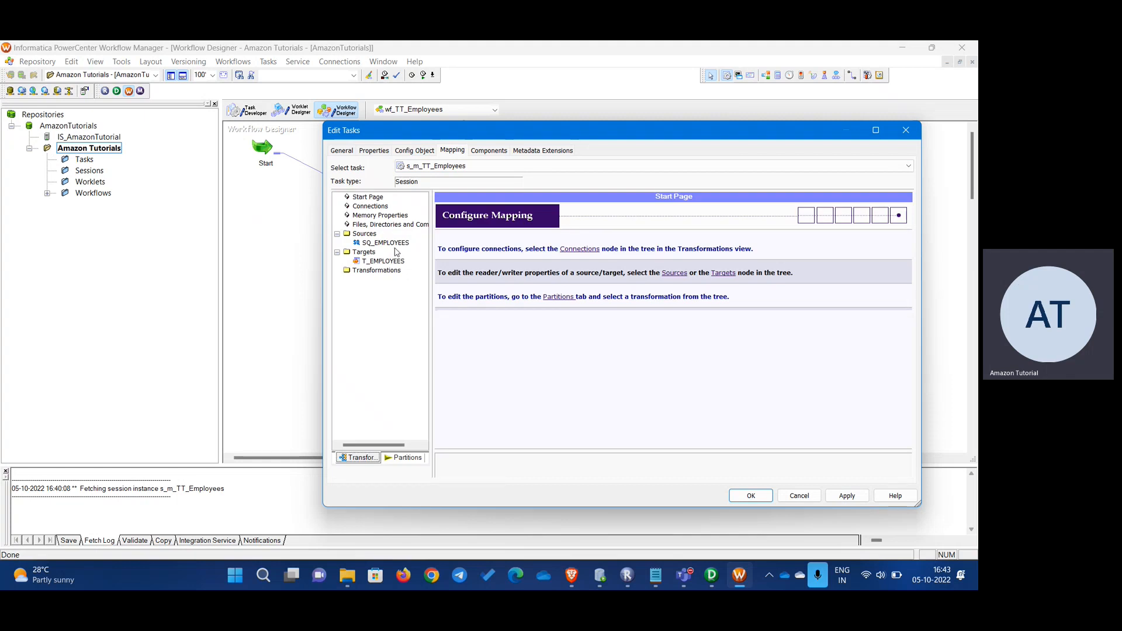
click(385, 243)
click(769, 325)
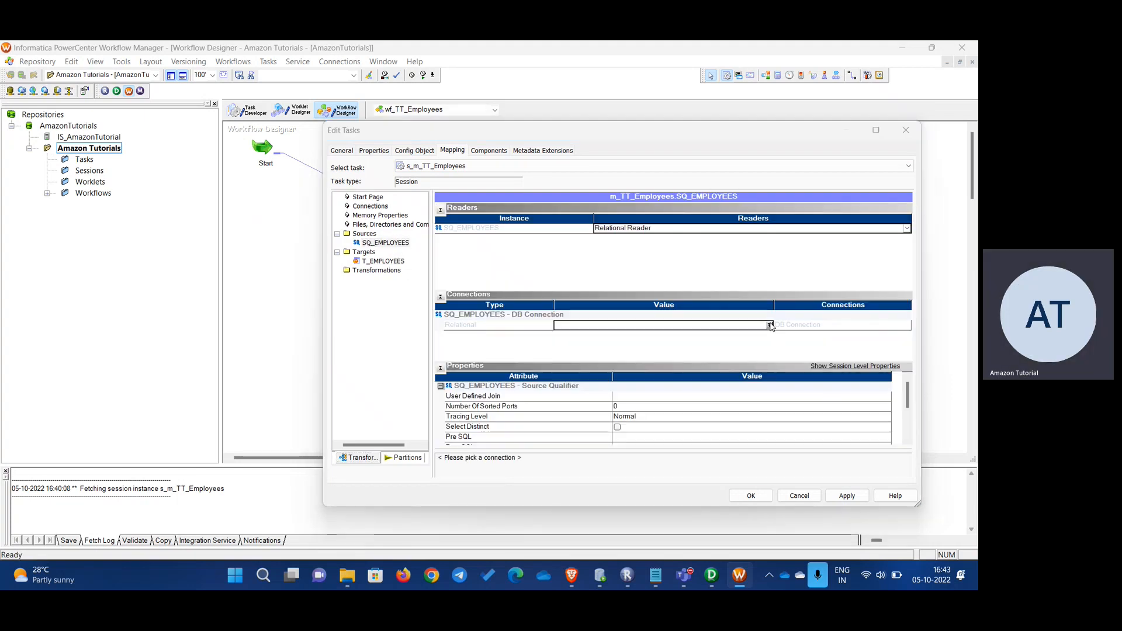
click(570, 318)
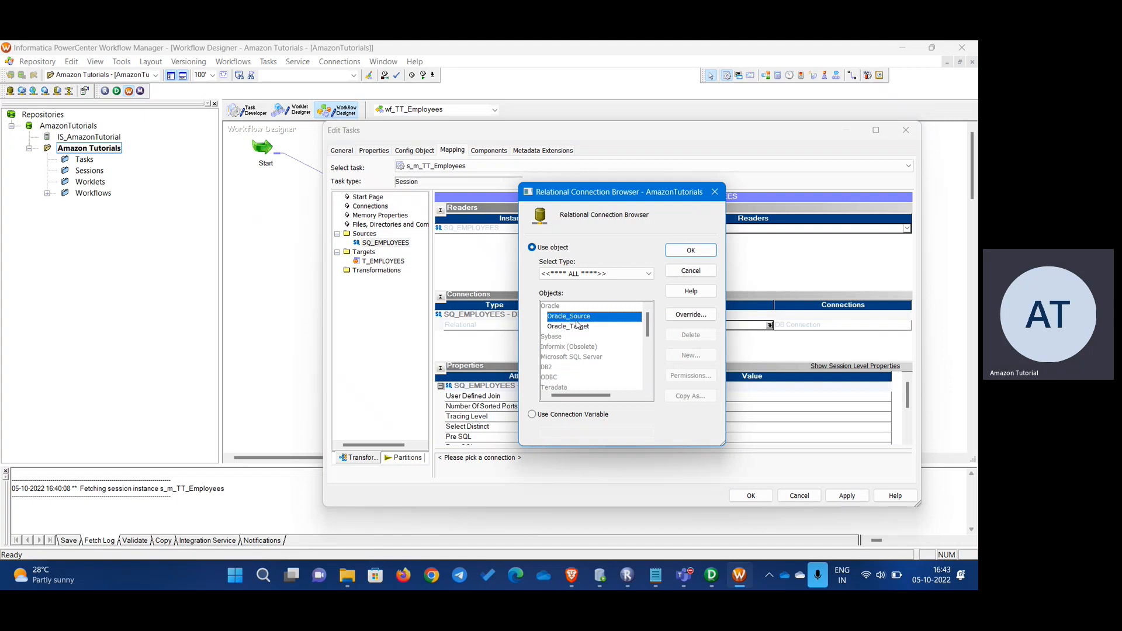
click(689, 250)
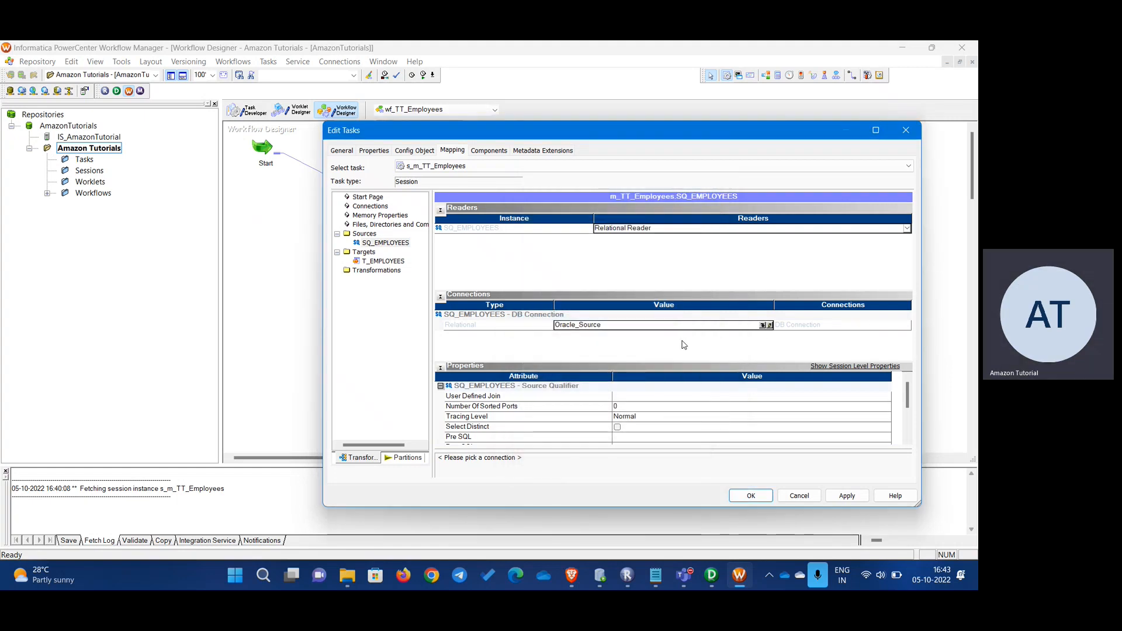
mouse_move(909, 393)
mouse_down()
mouse_move(912, 430)
mouse_move(905, 392)
mouse_up()
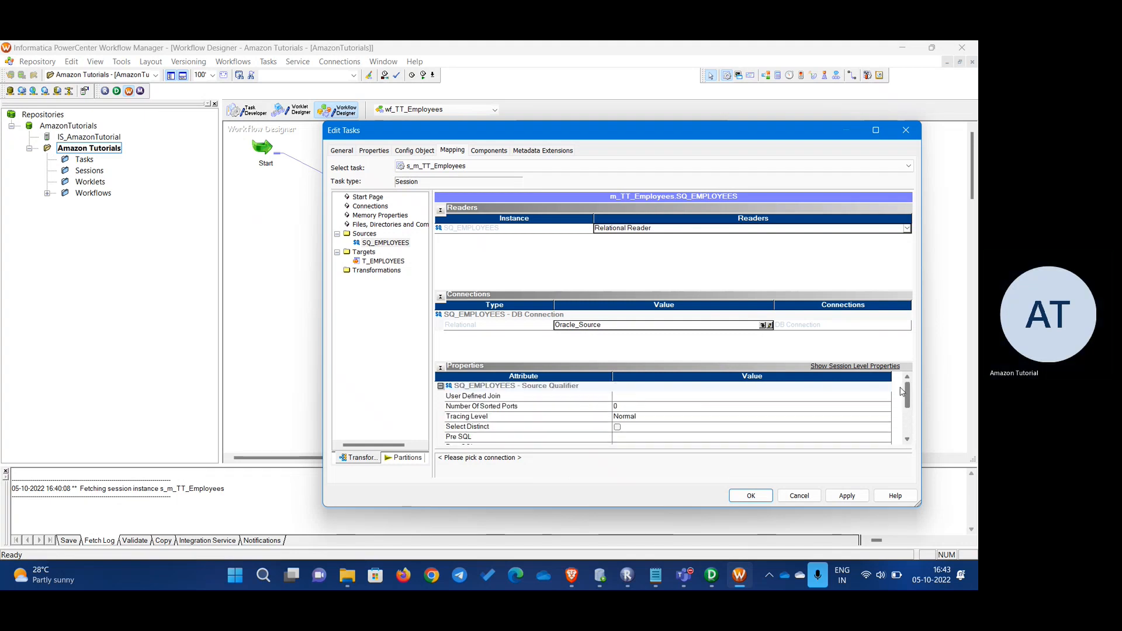
click(846, 495)
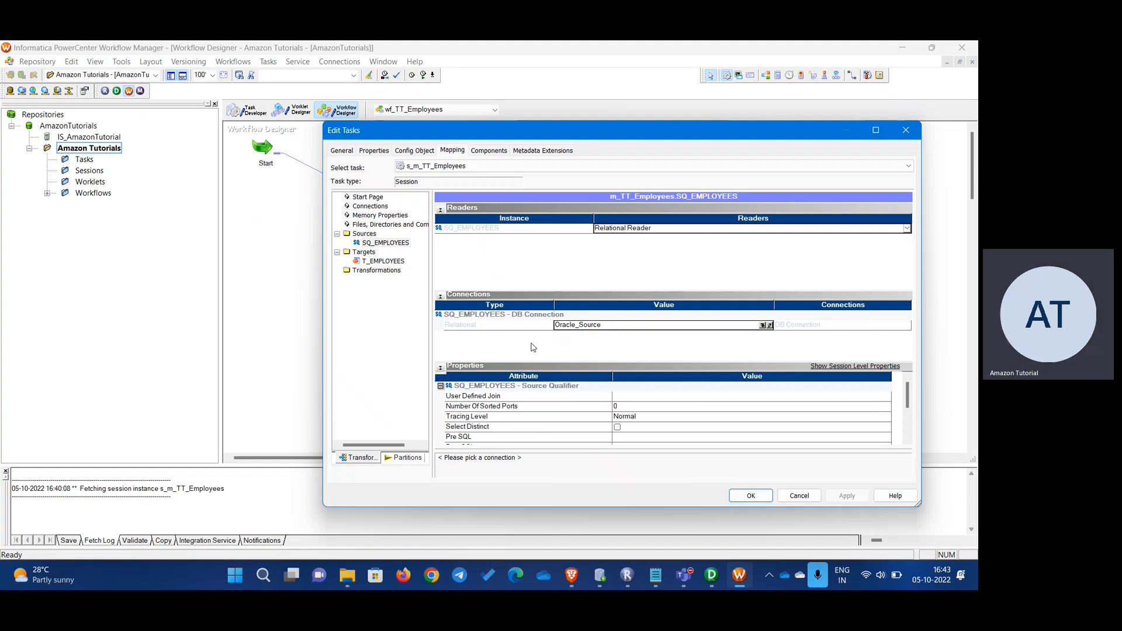
- Assign the Oracle_Target connection to the T_EMPLOYEES target in the session's mapping settings
click(381, 261)
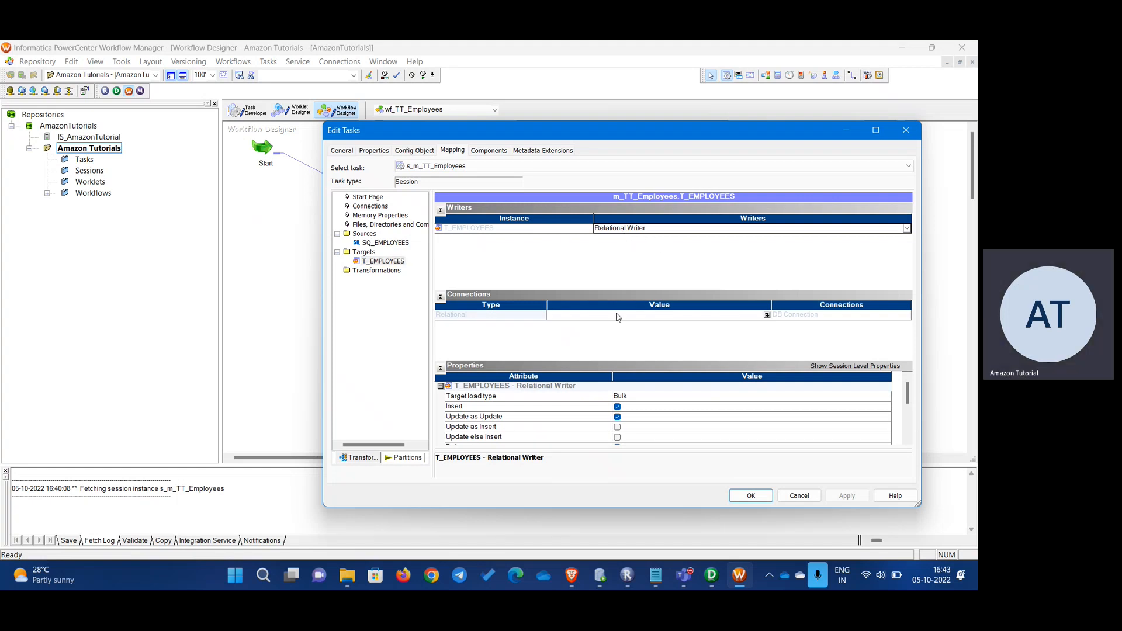
click(767, 315)
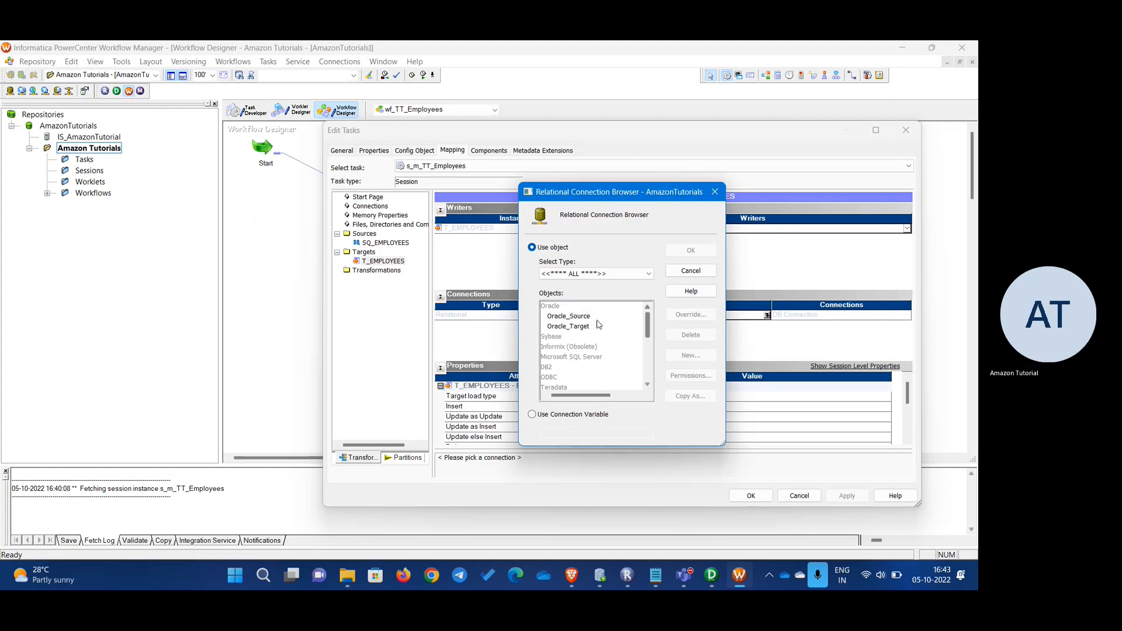
click(584, 325)
key(Return)
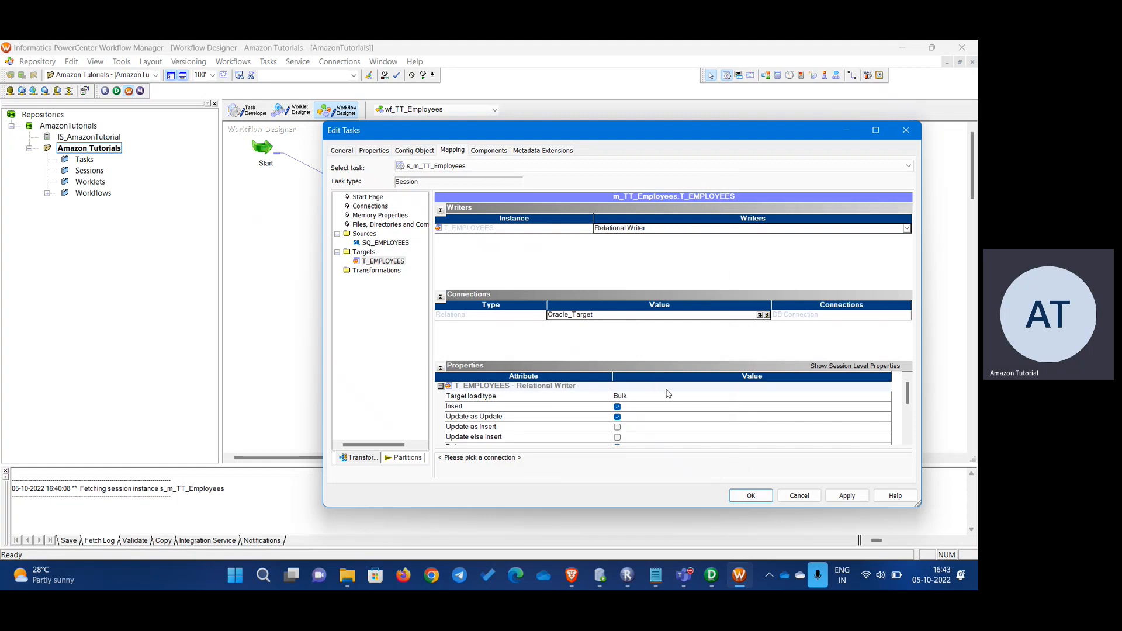
- Enable the "Truncate target table option" for the T_EMPLOYEES relational writer
drag(907, 393, 908, 399)
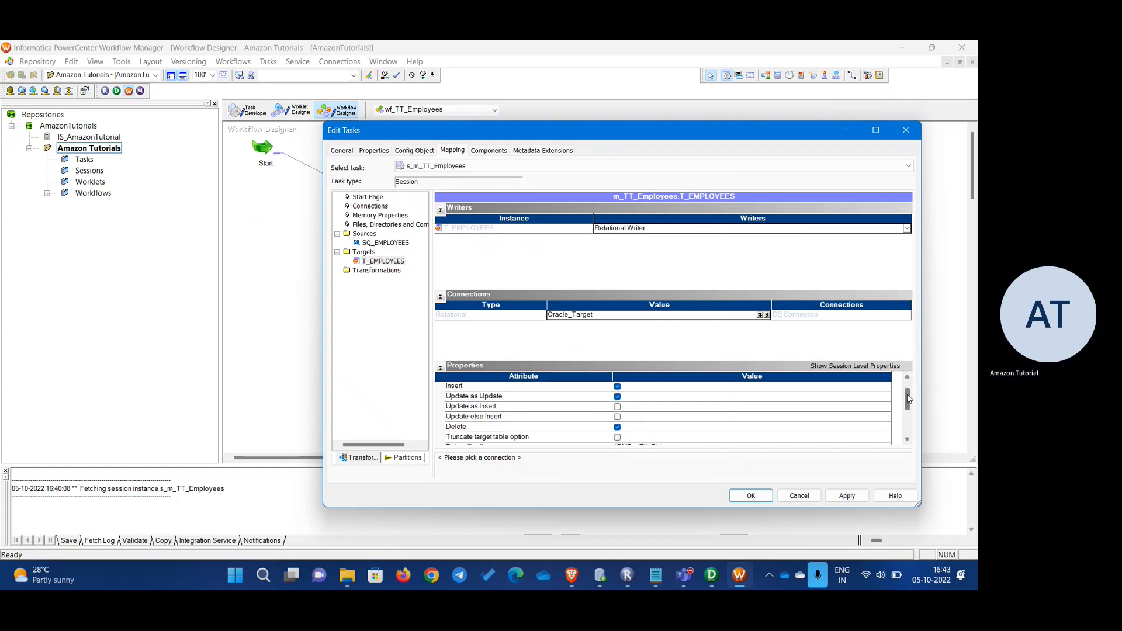
click(617, 438)
drag(908, 403, 910, 409)
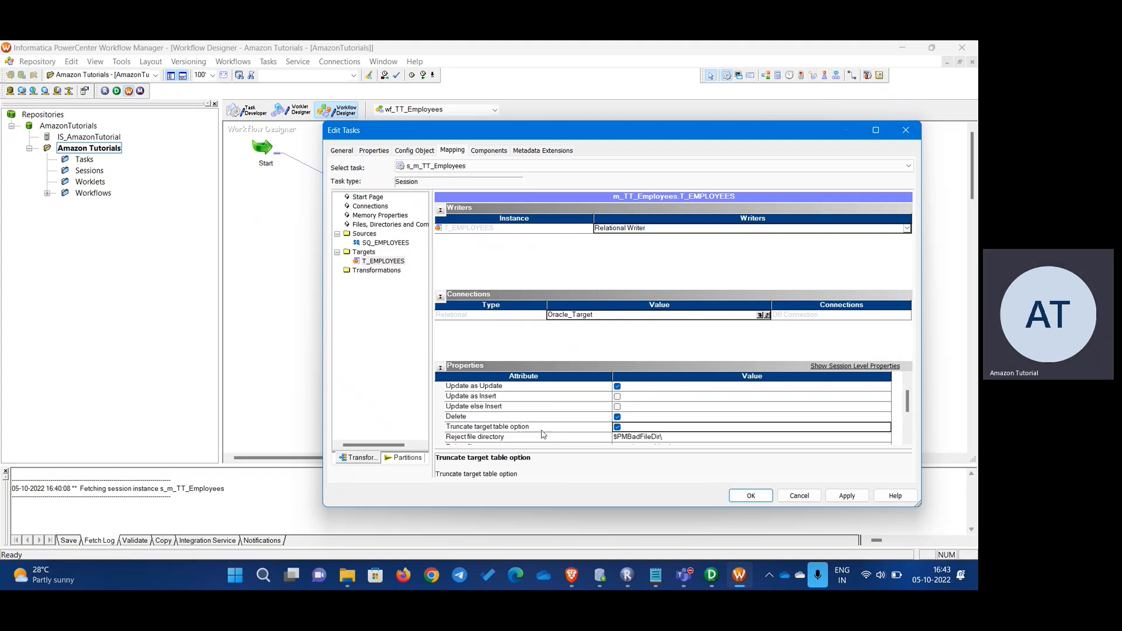
- Disable the "Truncate target table option" for the T_EMPLOYEES target, then apply and accept the session changes
click(617, 427)
scroll(910, 406, down, 1)
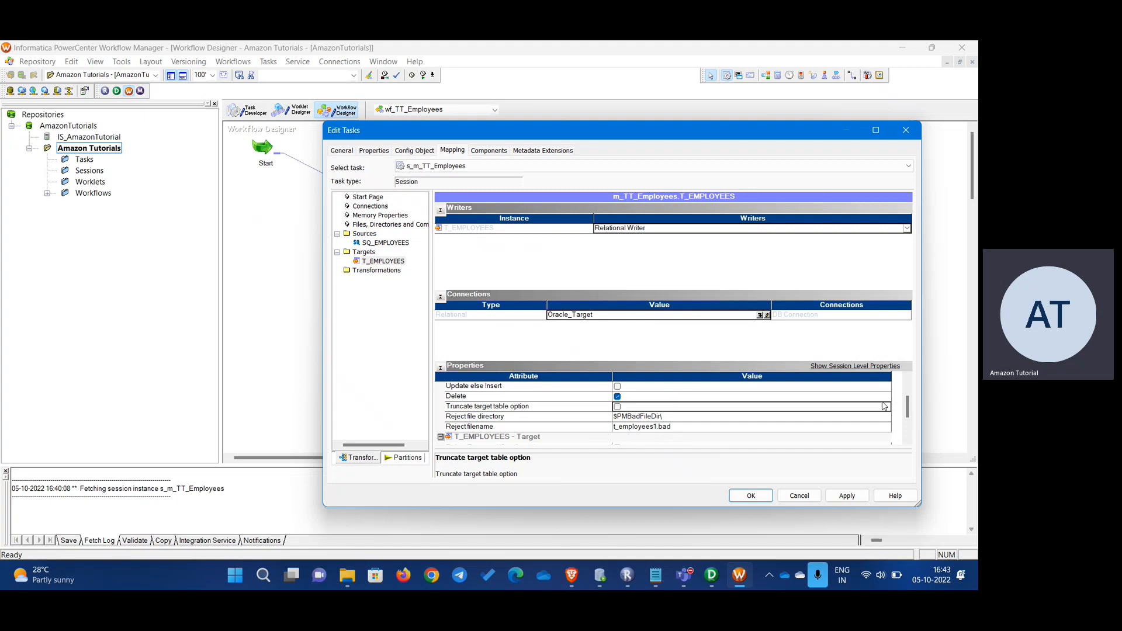
drag(908, 407, 909, 422)
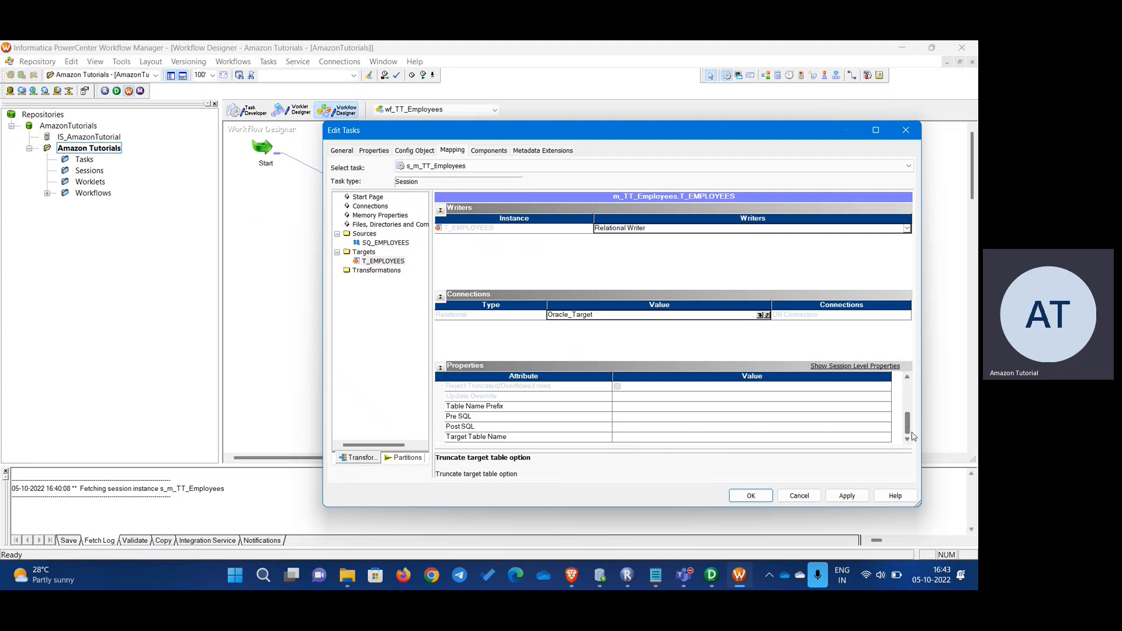
scroll(893, 420, up, 5)
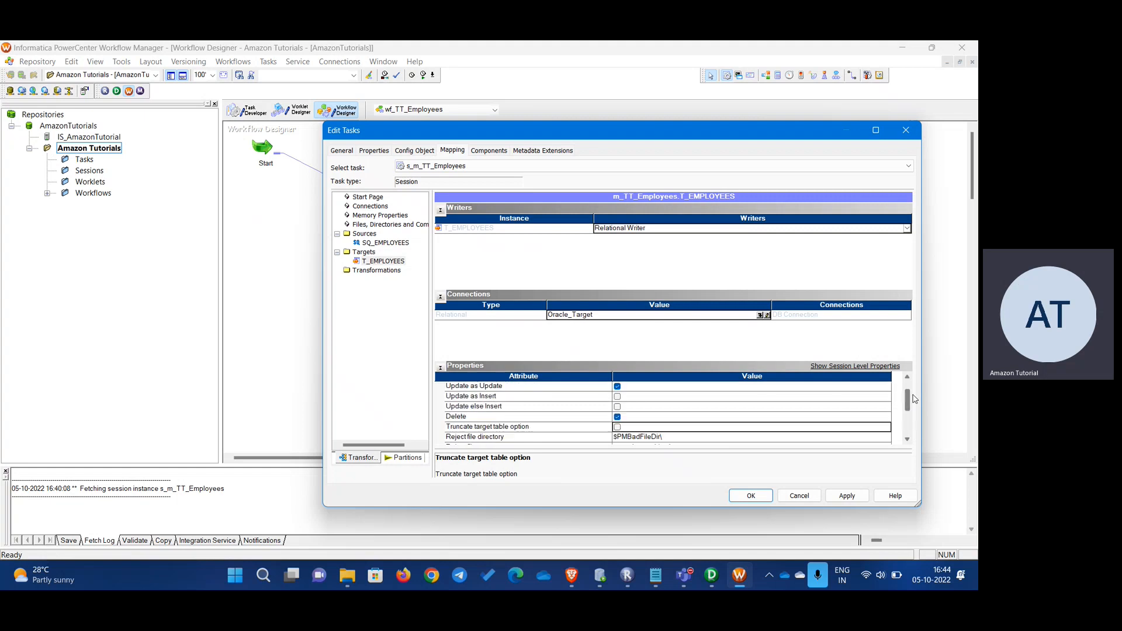
click(847, 496)
click(750, 496)
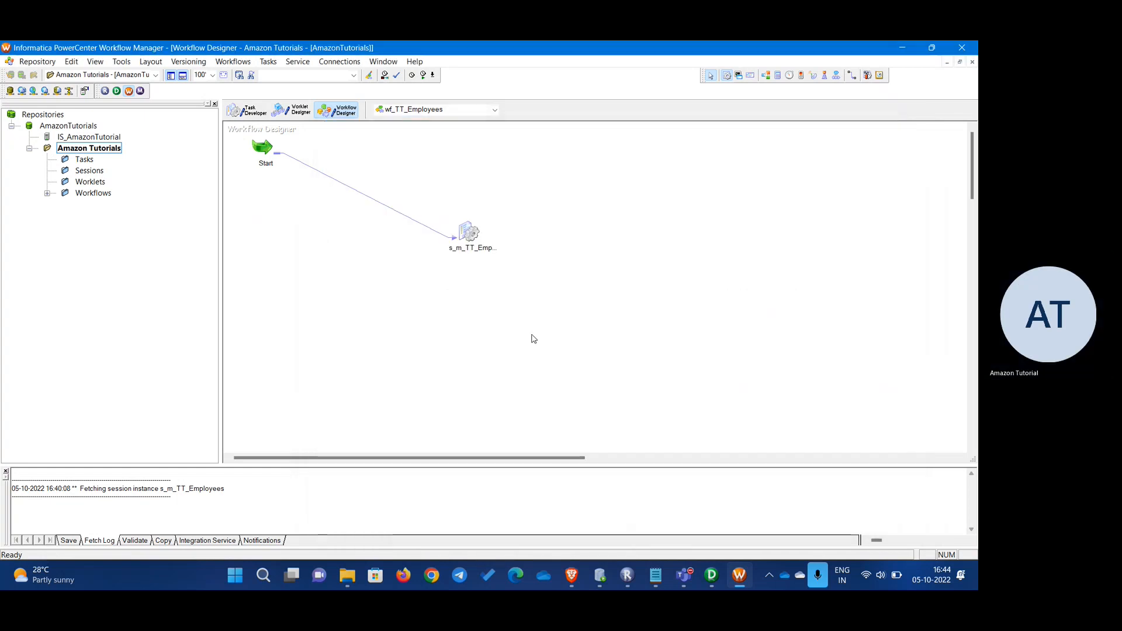
- Save the wf_TT_Employees workflow to the repository
key(ctrl+s)
drag(173, 489, 48, 491)
click(438, 330)
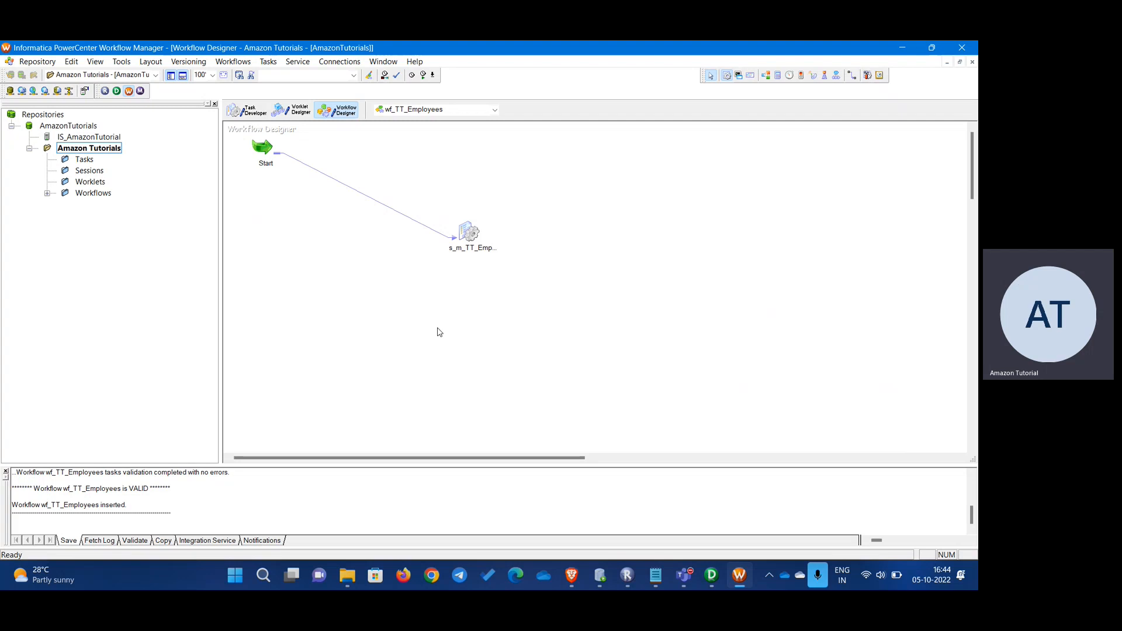
key(ctrl+s)
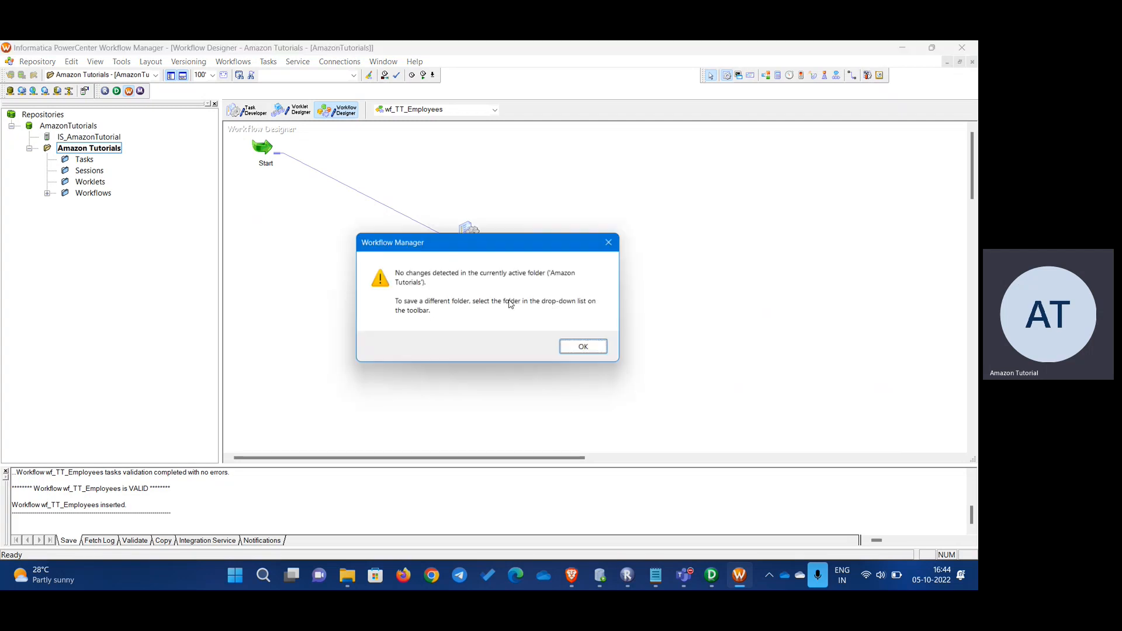
click(576, 348)
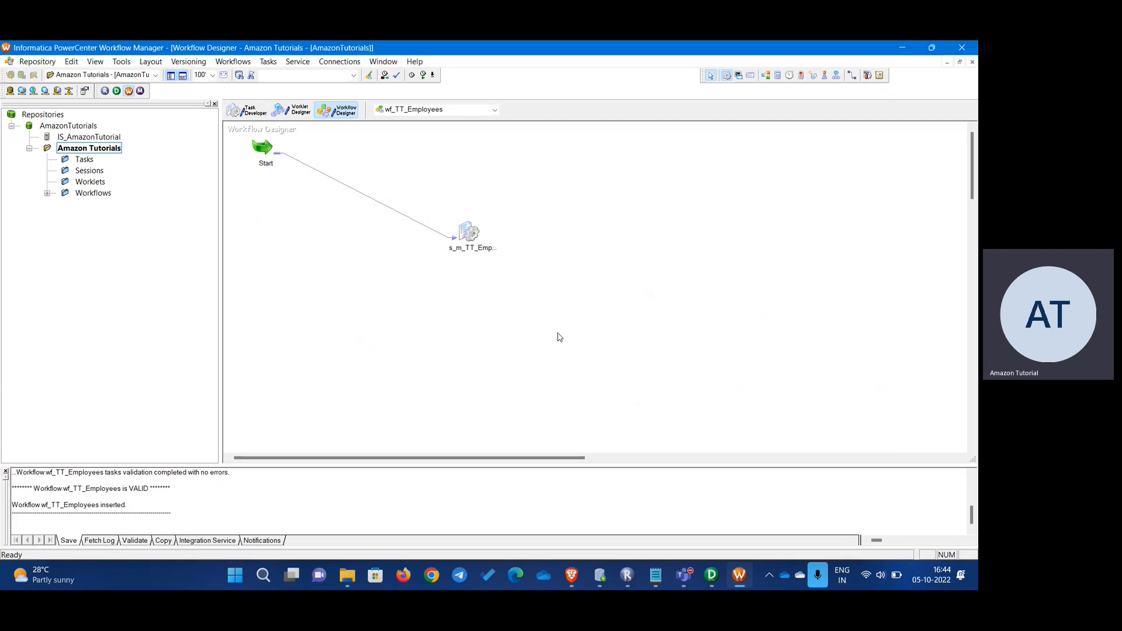
- Start the wf_TT_Employees workflow and follow its run in Workflow Monitor
right_click(601, 220)
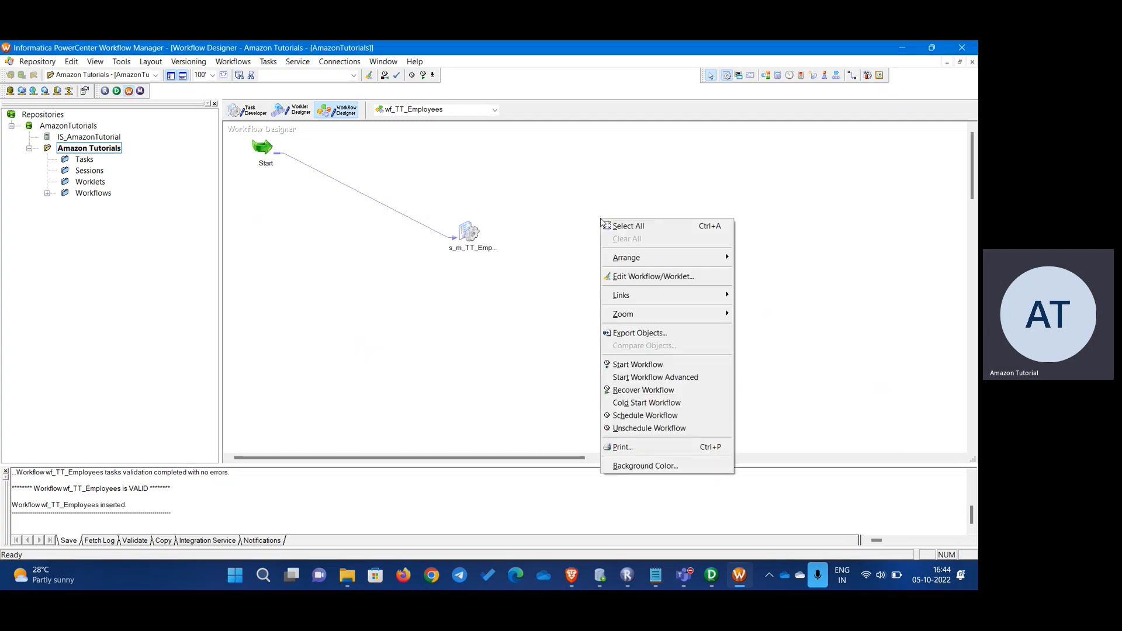
click(652, 366)
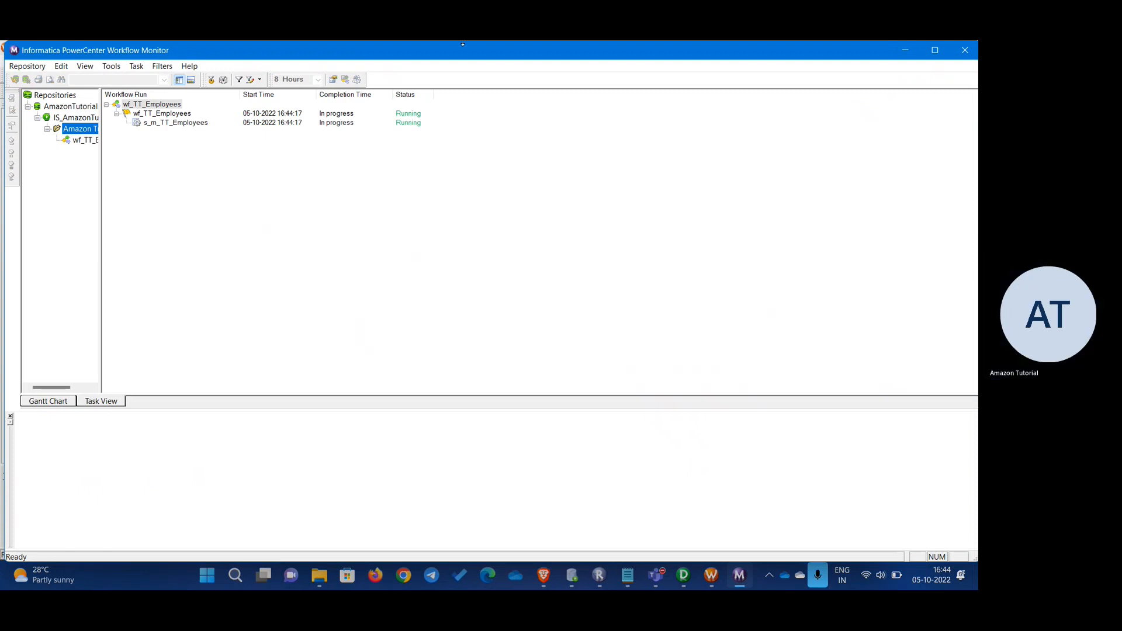
mouse_move(460, 53)
mouse_down()
mouse_move(468, 105)
mouse_move(450, 75)
mouse_move(460, 54)
mouse_up()
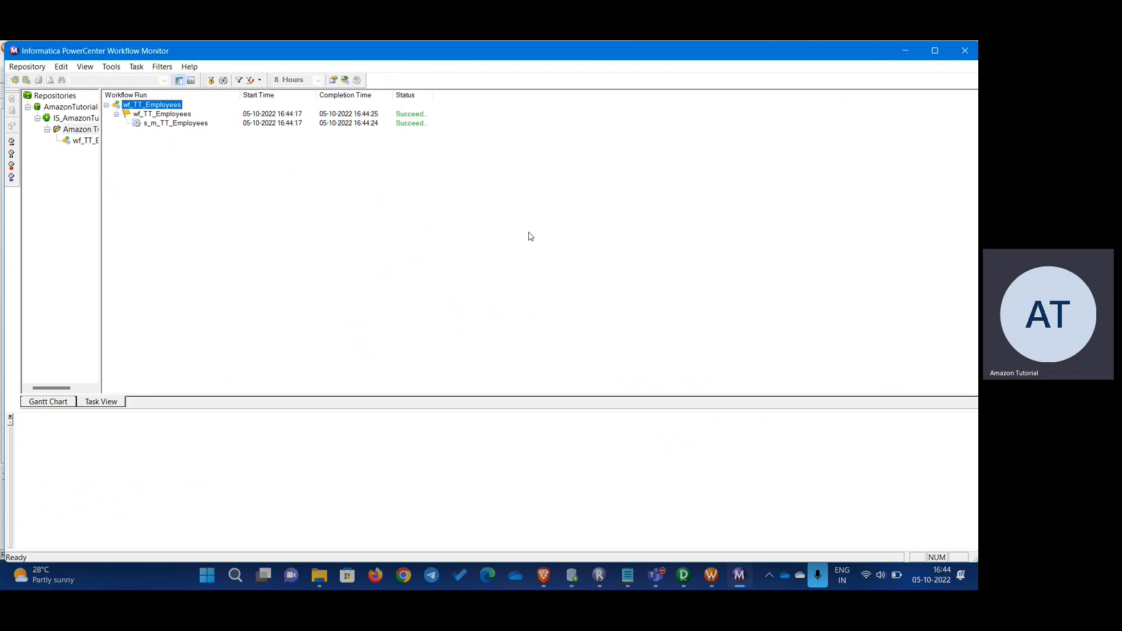
- Switch to Oracle SQL Developer, run SELECT * FROM employees on the HR connection and count the returned rows
click(570, 583)
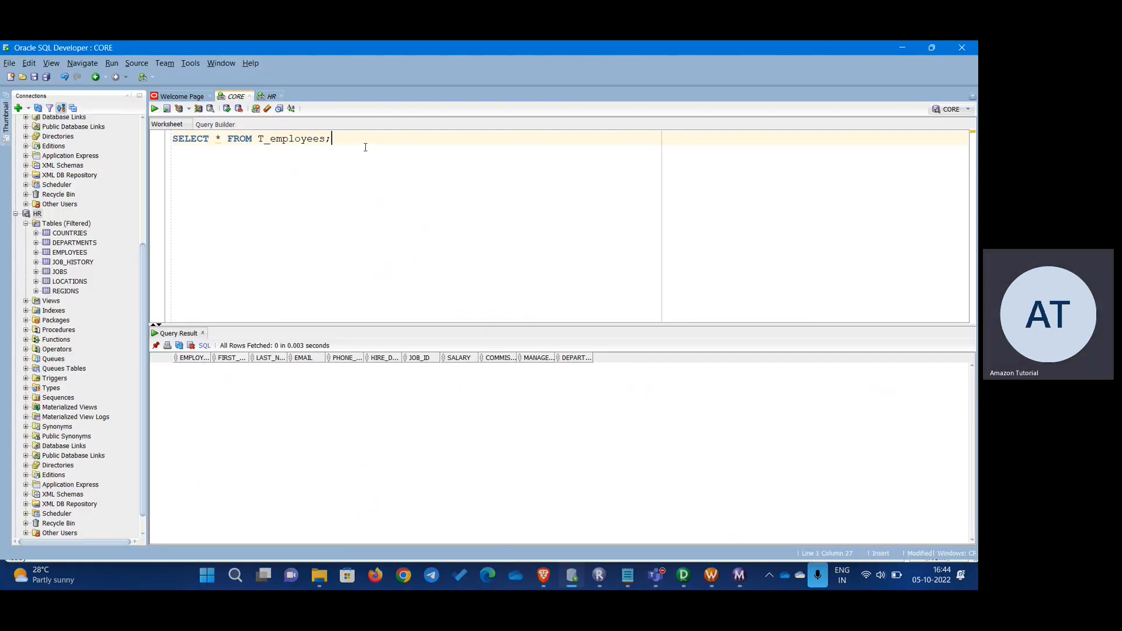
key(ctrl+a)
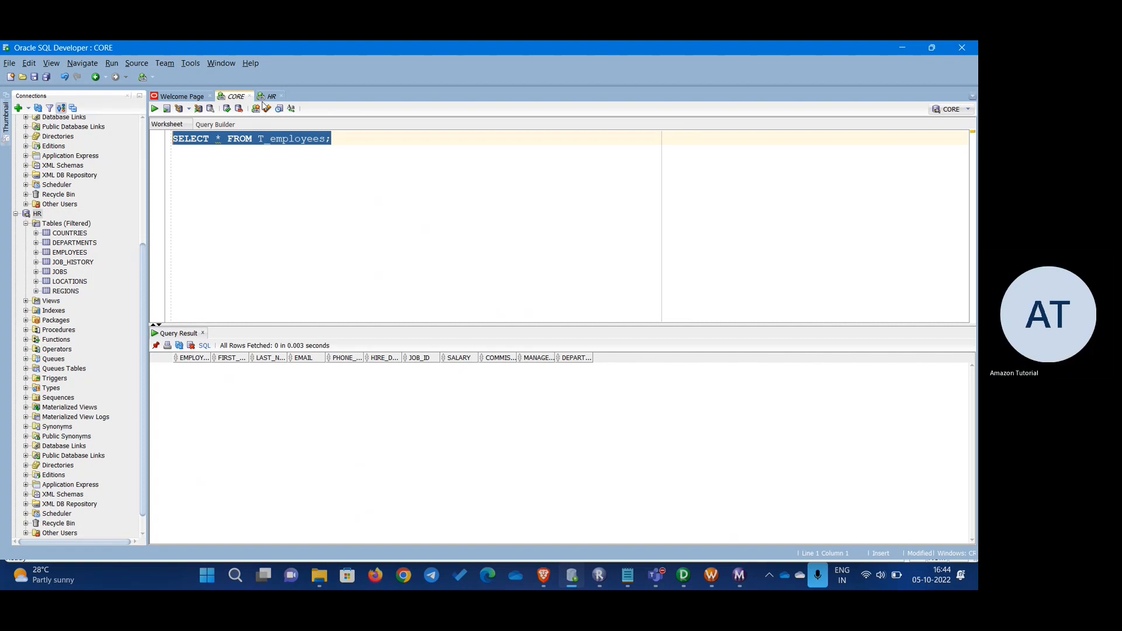
click(270, 96)
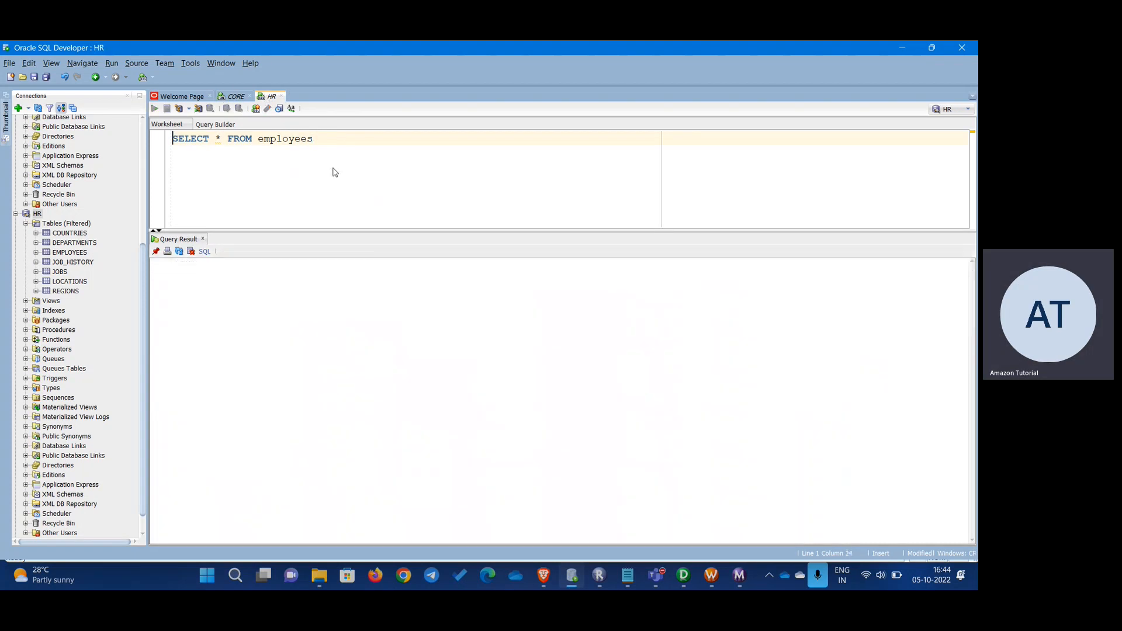
key(ctrl+Return)
right_click(351, 331)
click(386, 380)
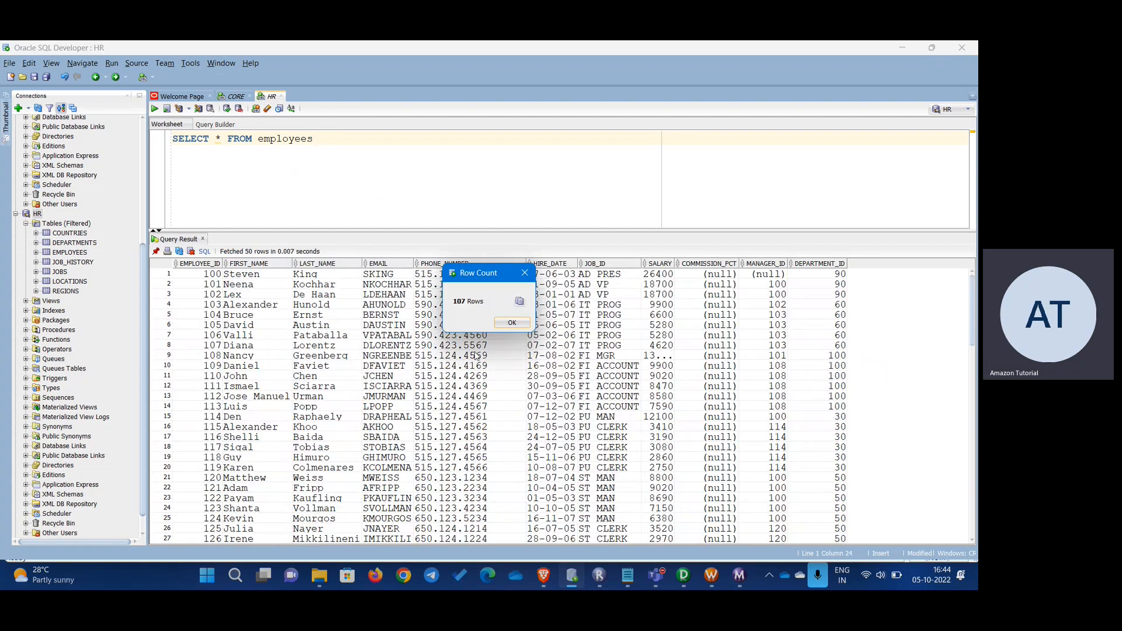
click(516, 321)
- Run SELECT * FROM T_employees; on the CORE connection and count the returned rows
click(234, 96)
click(333, 163)
key(ctrl+Return)
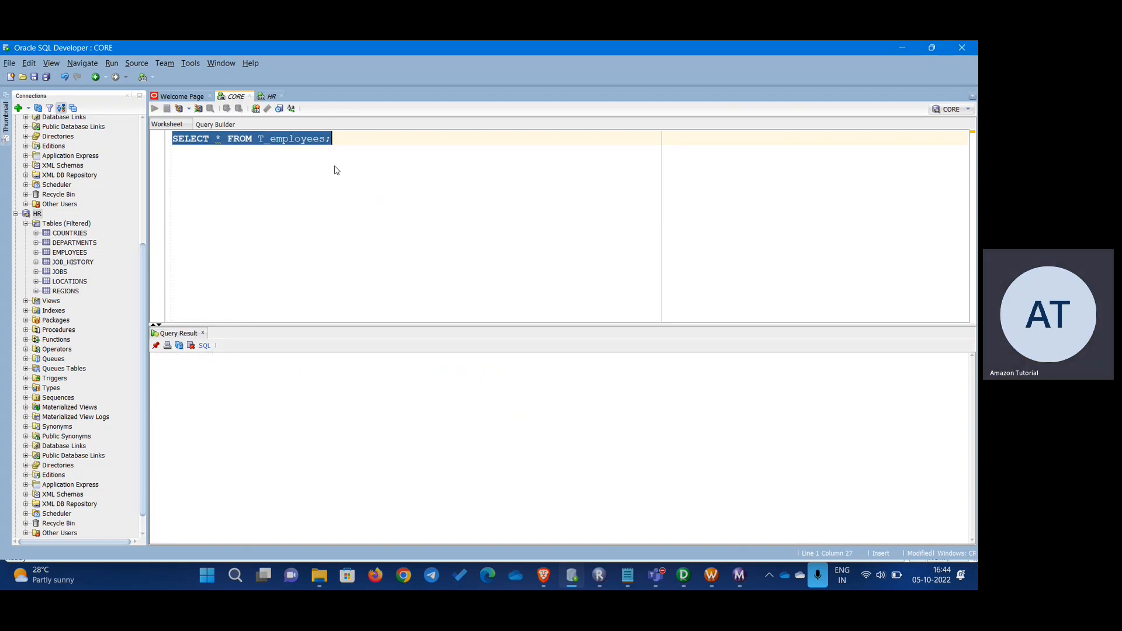
right_click(507, 456)
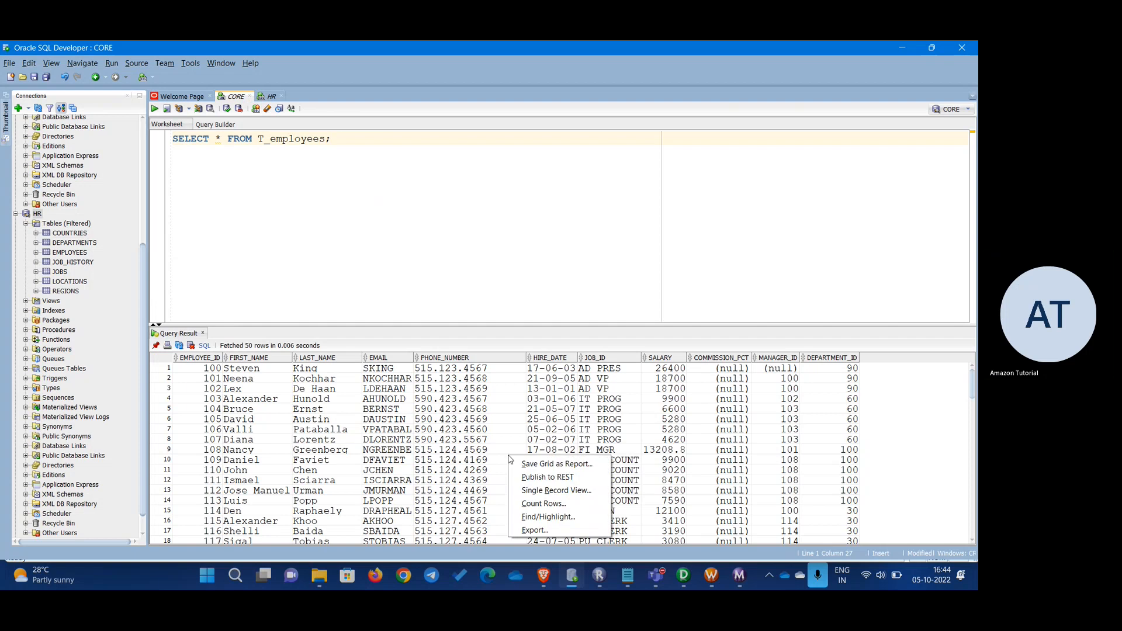
click(543, 503)
click(515, 325)
- Switch to Workflow Monitor, open the session log of s_m_TT_Employees and examine its commit and load summary entries
key(alt+Tab)
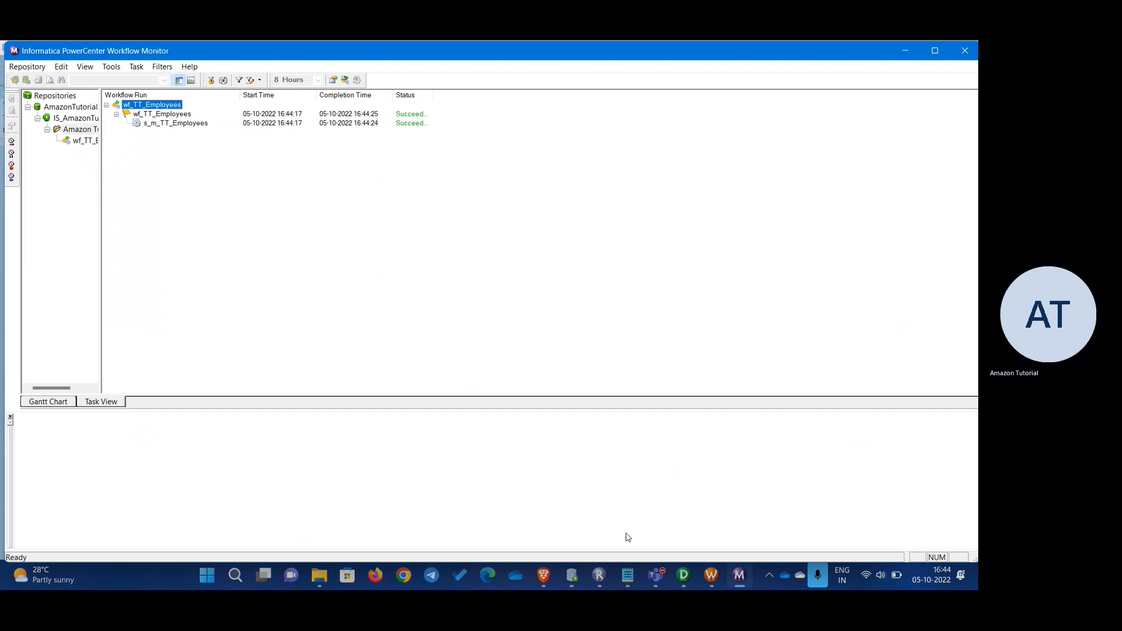
click(156, 124)
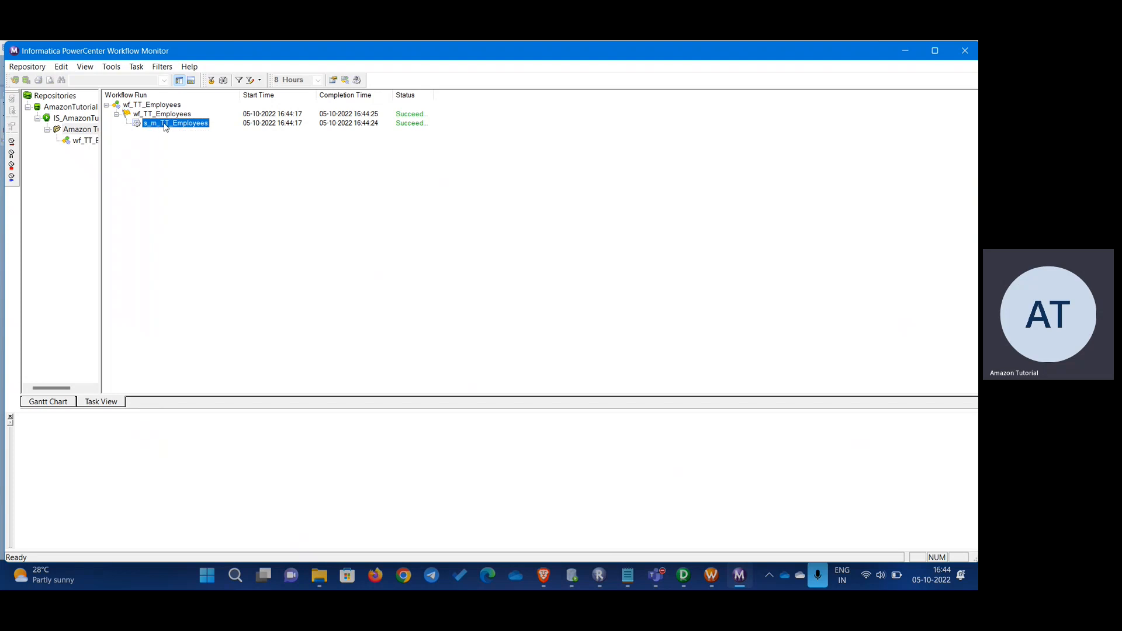
right_click(165, 127)
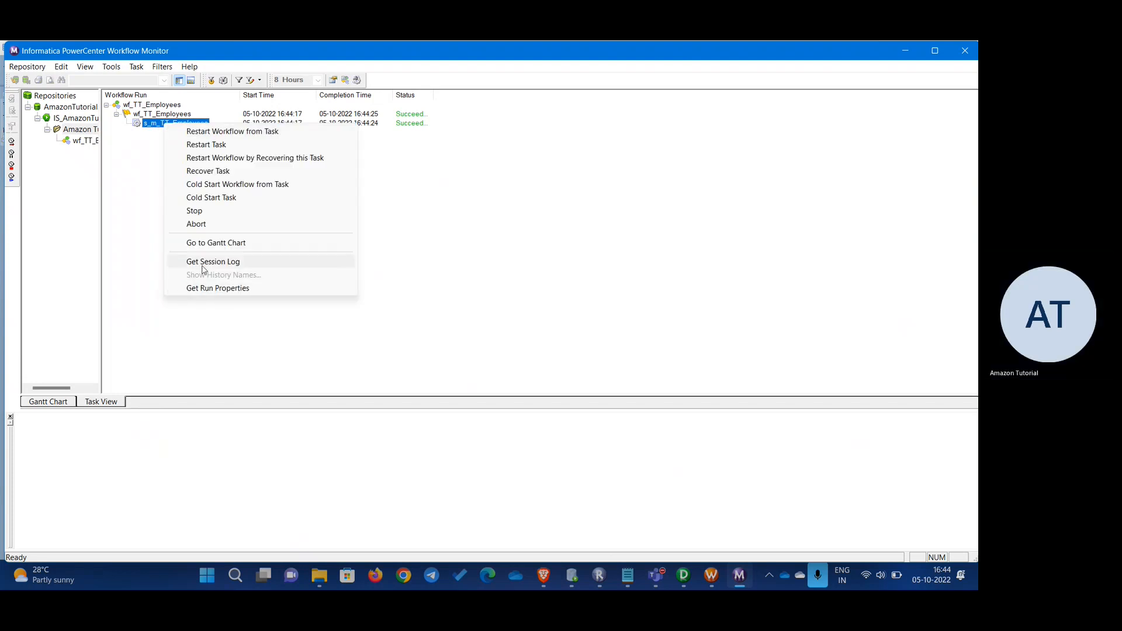
click(207, 262)
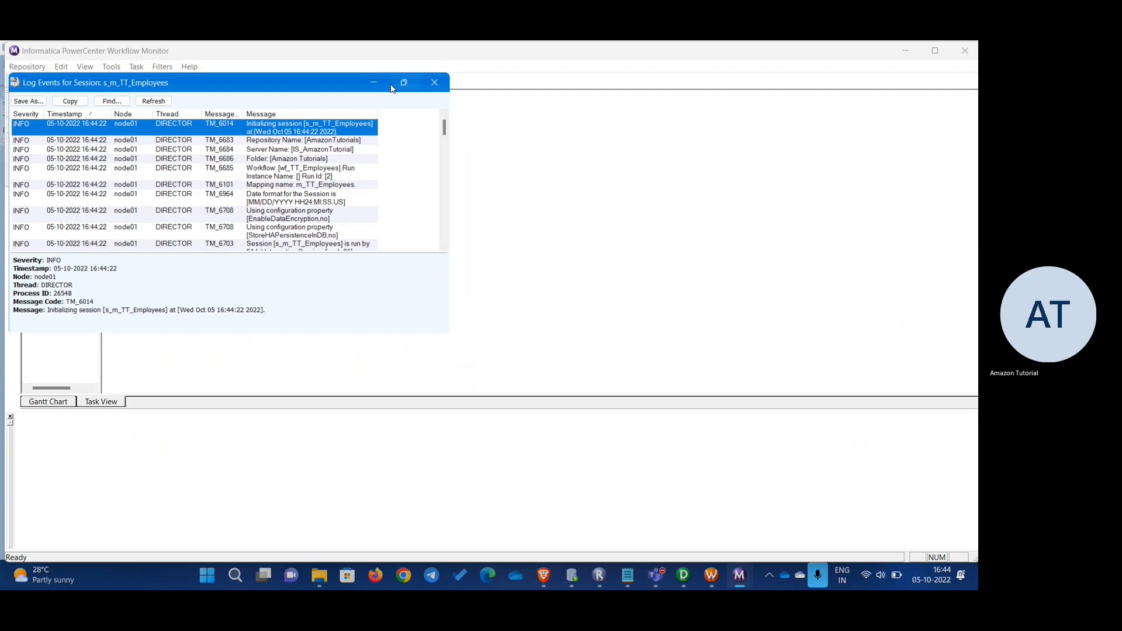
click(403, 83)
scroll(216, 294, down, 6)
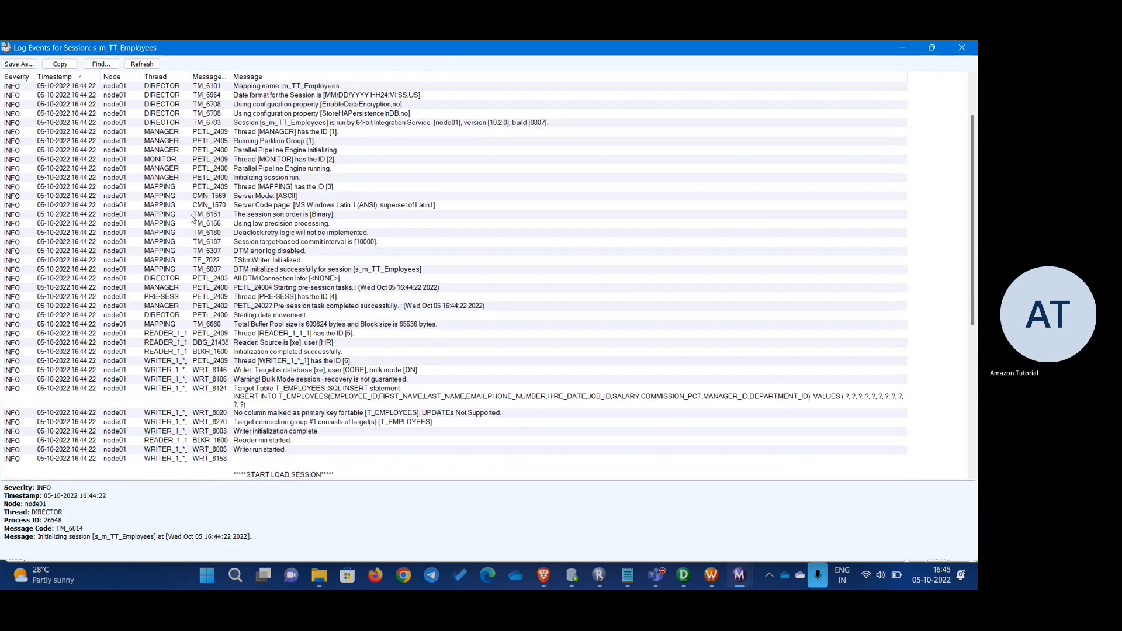
scroll(216, 294, down, 6)
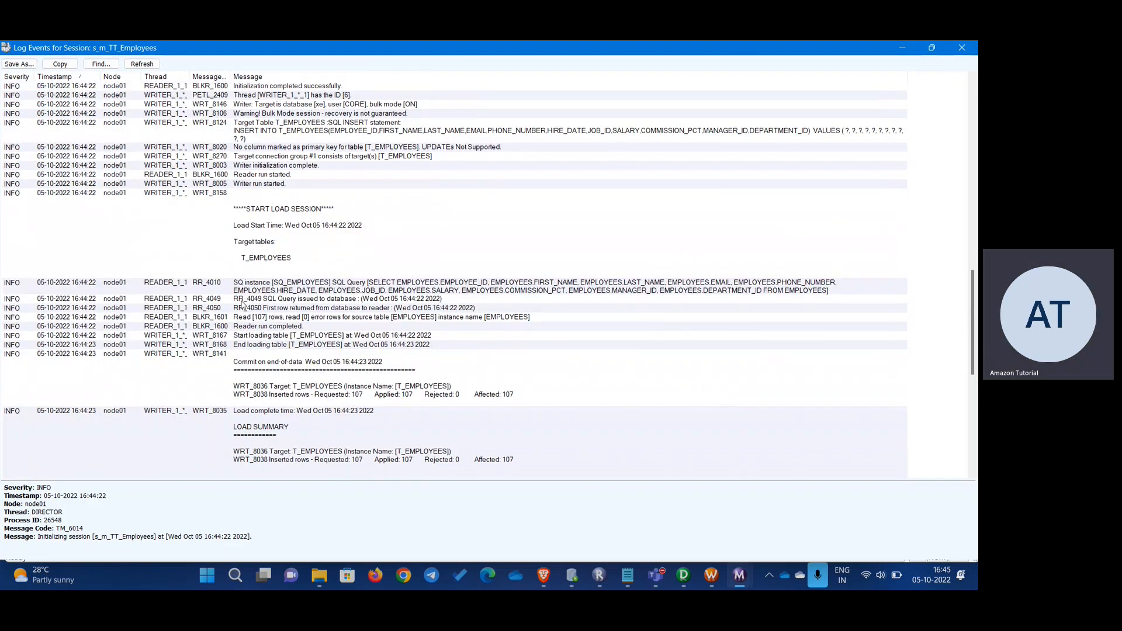
scroll(243, 303, down, 2)
click(368, 333)
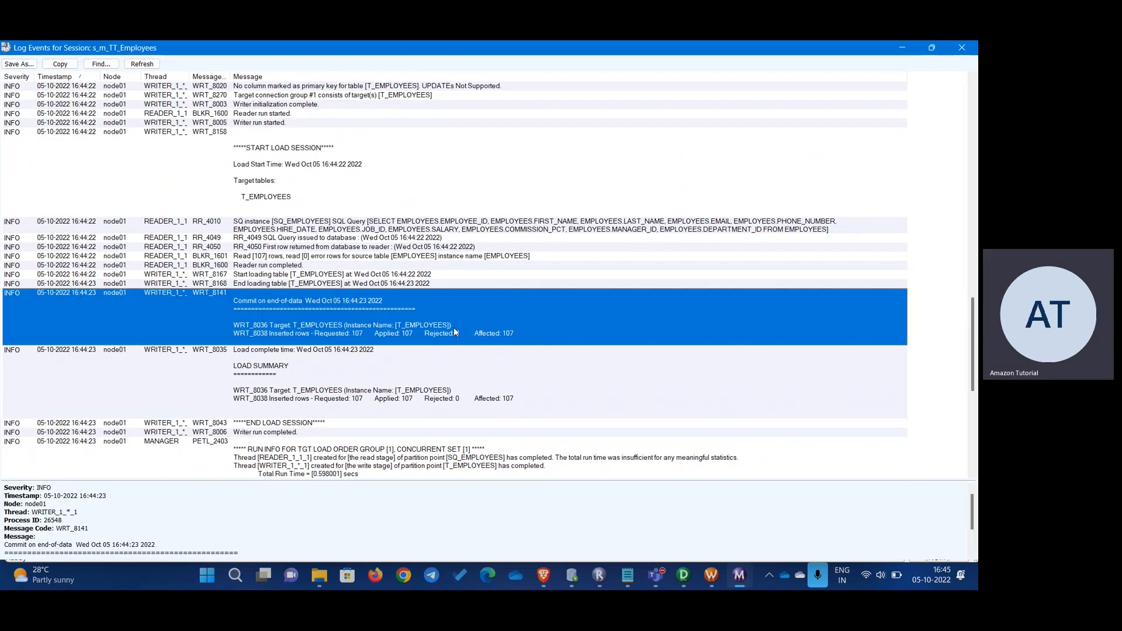
click(961, 48)
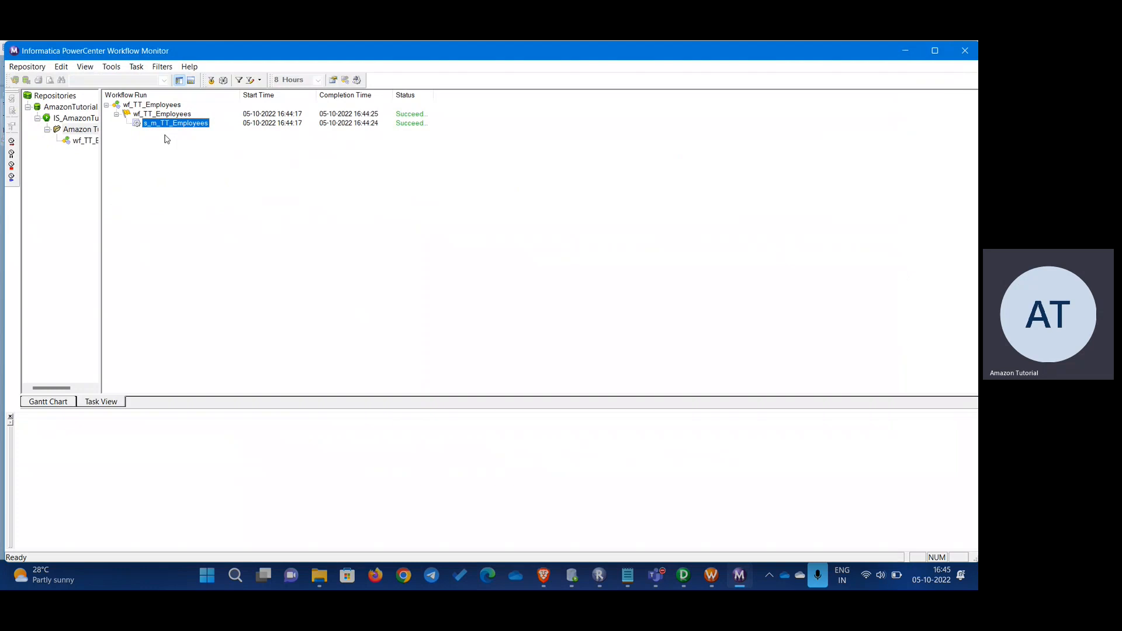
- Examine the source/target statistics of the s_m_TT_Employees run for SQ_EMPLOYEES and T_EMPLOYEES, then close Workflow Monitor
click(164, 126)
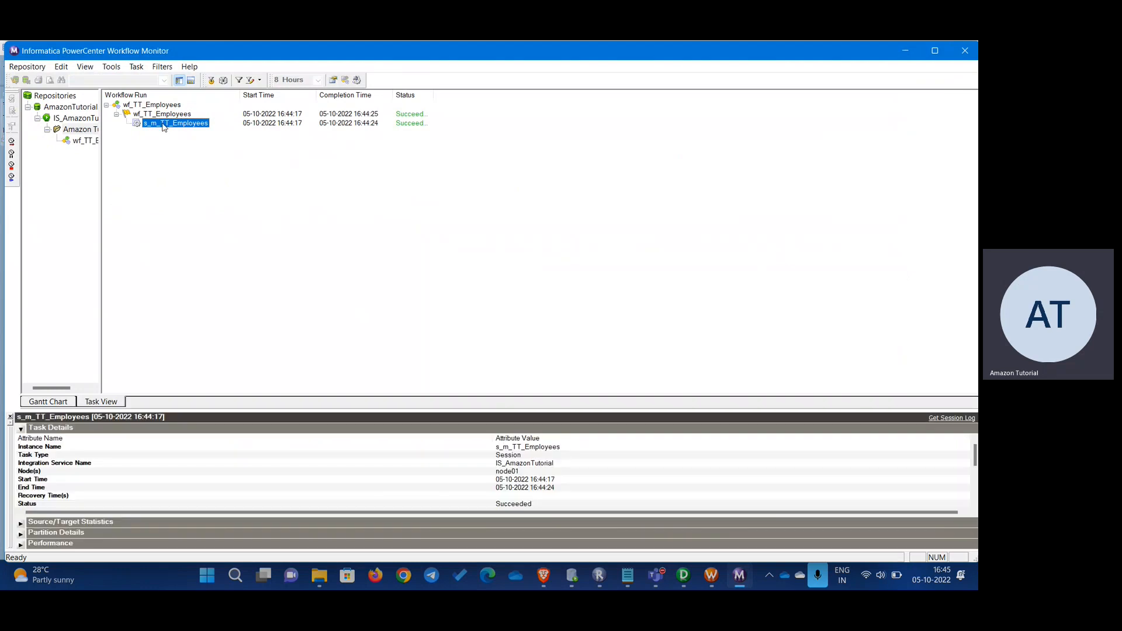
click(21, 429)
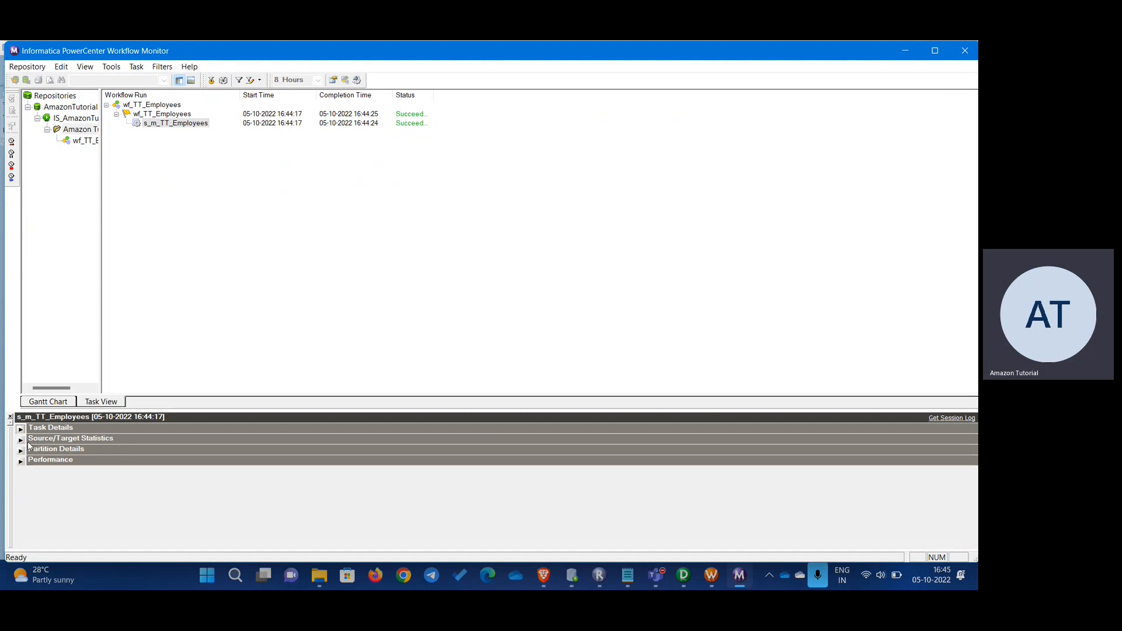
click(21, 440)
click(120, 459)
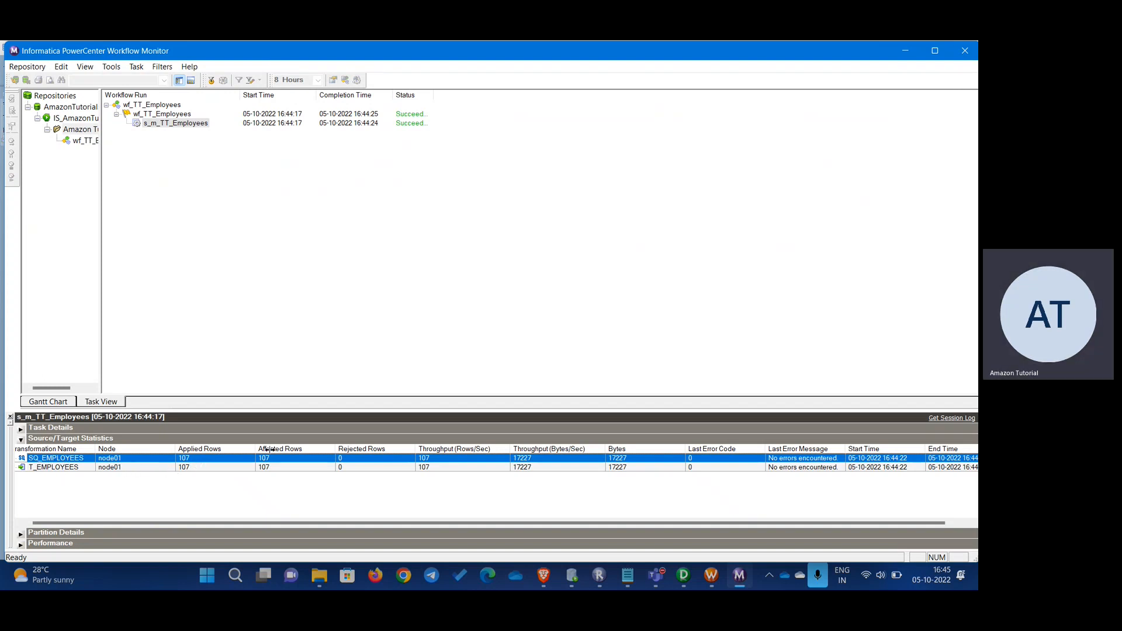
click(431, 469)
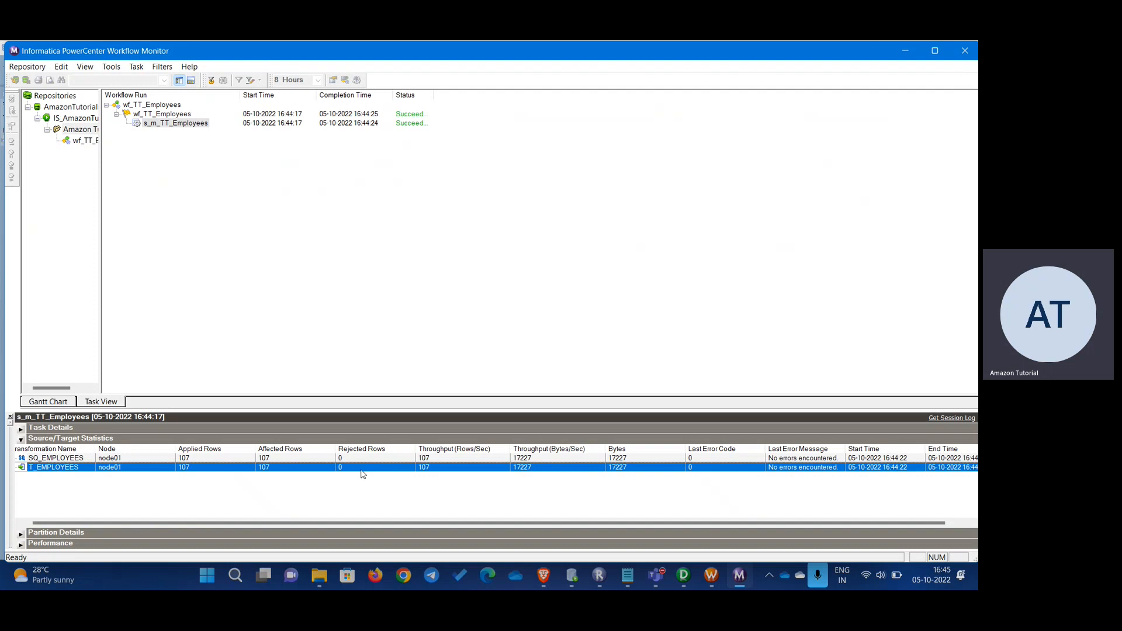
drag(710, 524, 412, 521)
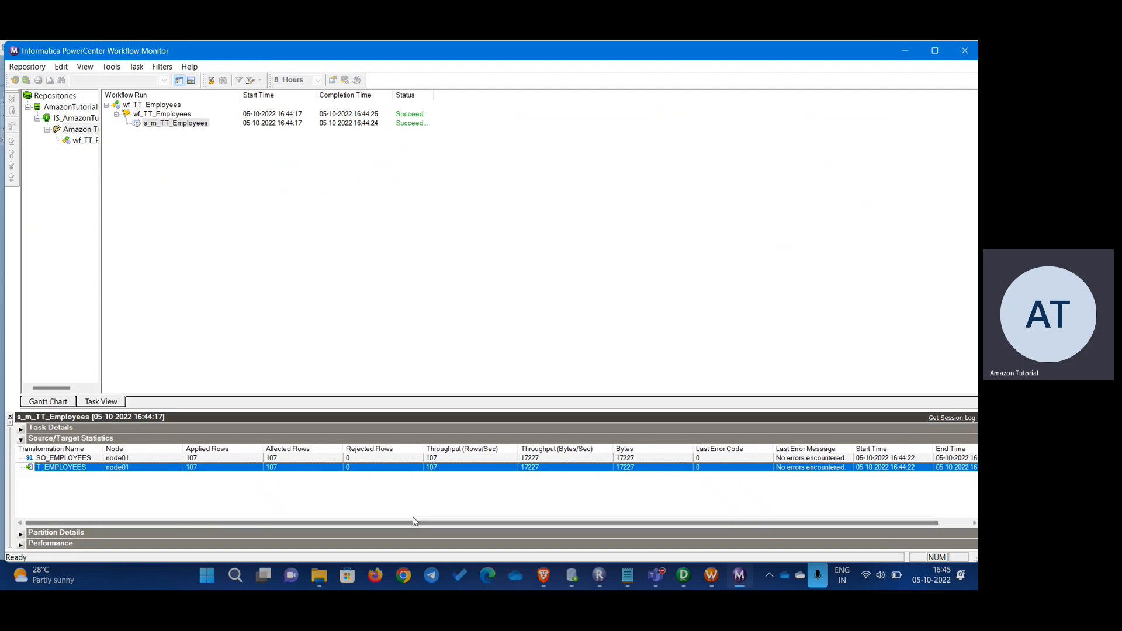
click(450, 331)
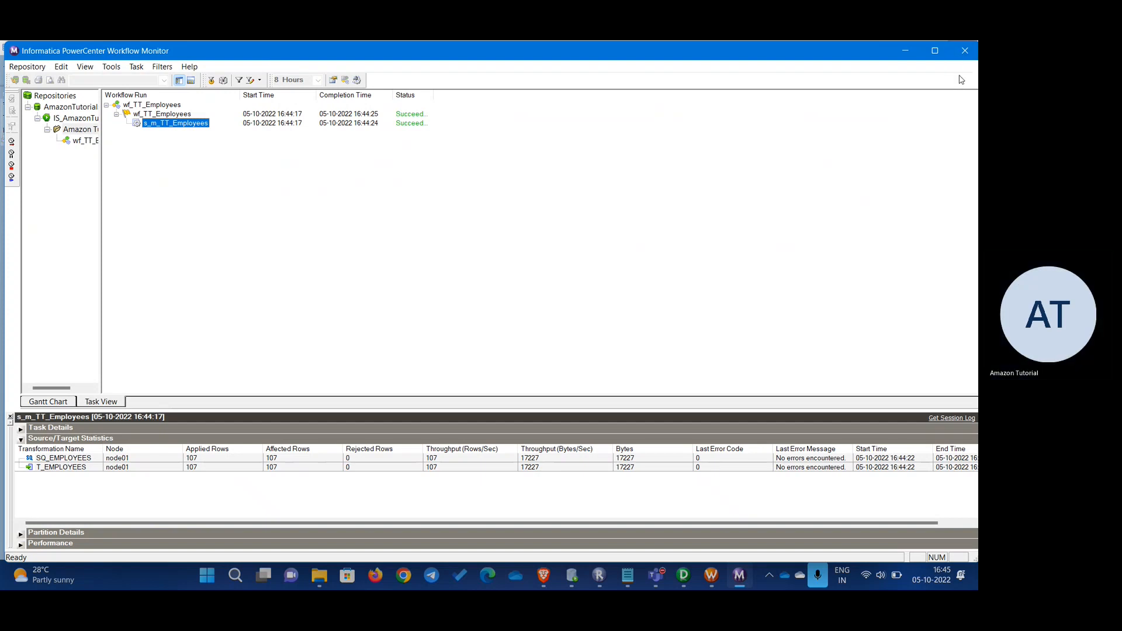
click(965, 51)
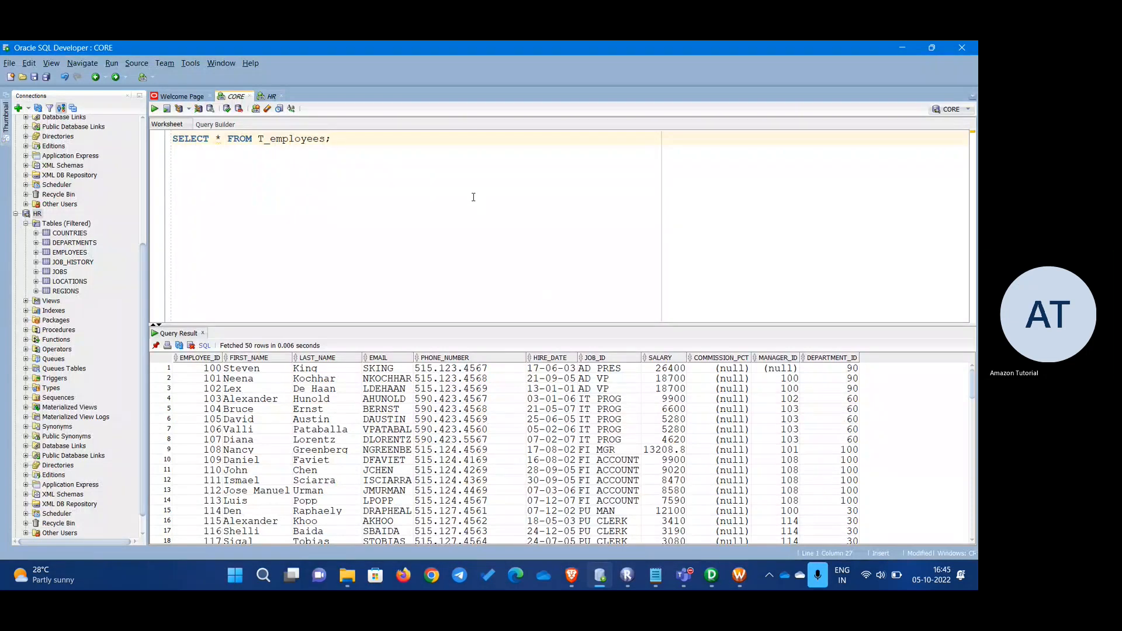
- Switch to PowerCenter Designer and save the m_TT_Employees mapping
click(683, 576)
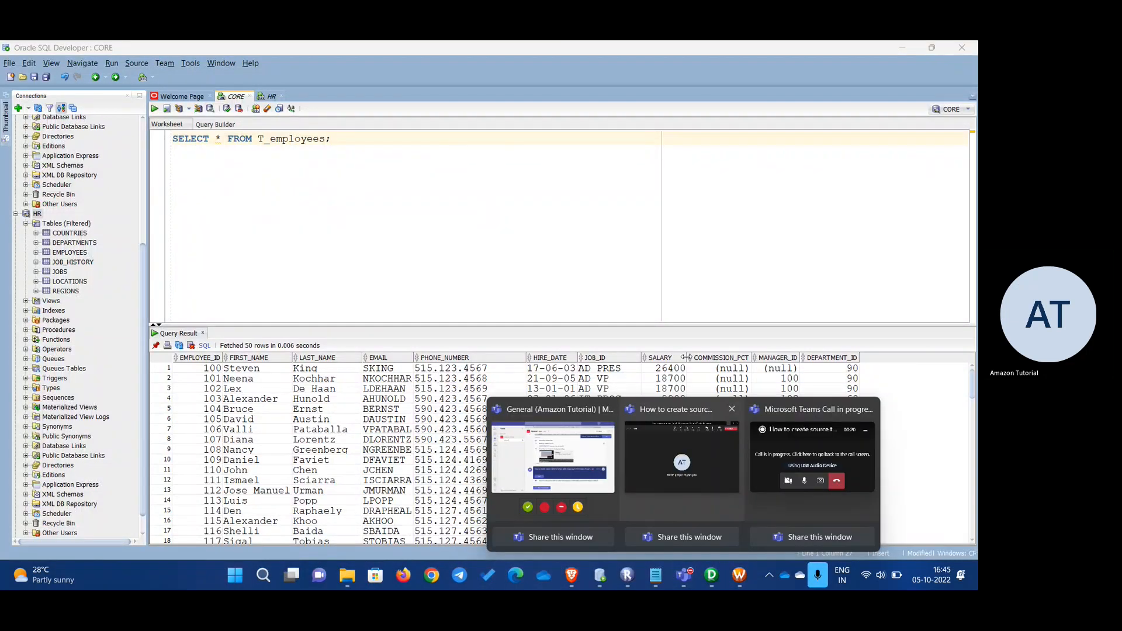
click(626, 577)
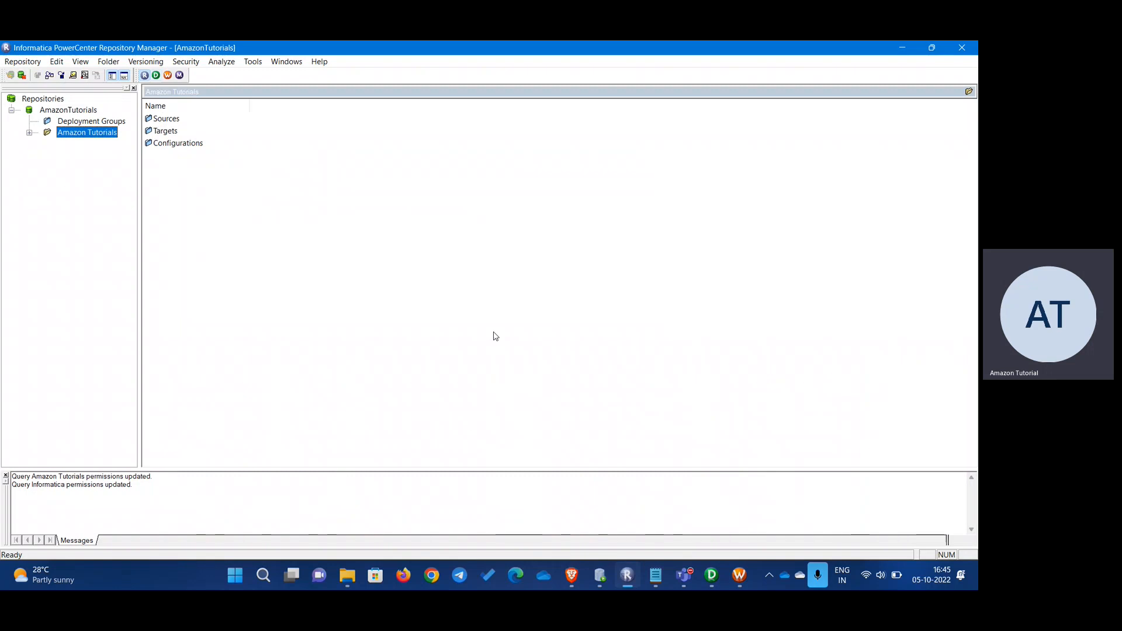
click(707, 576)
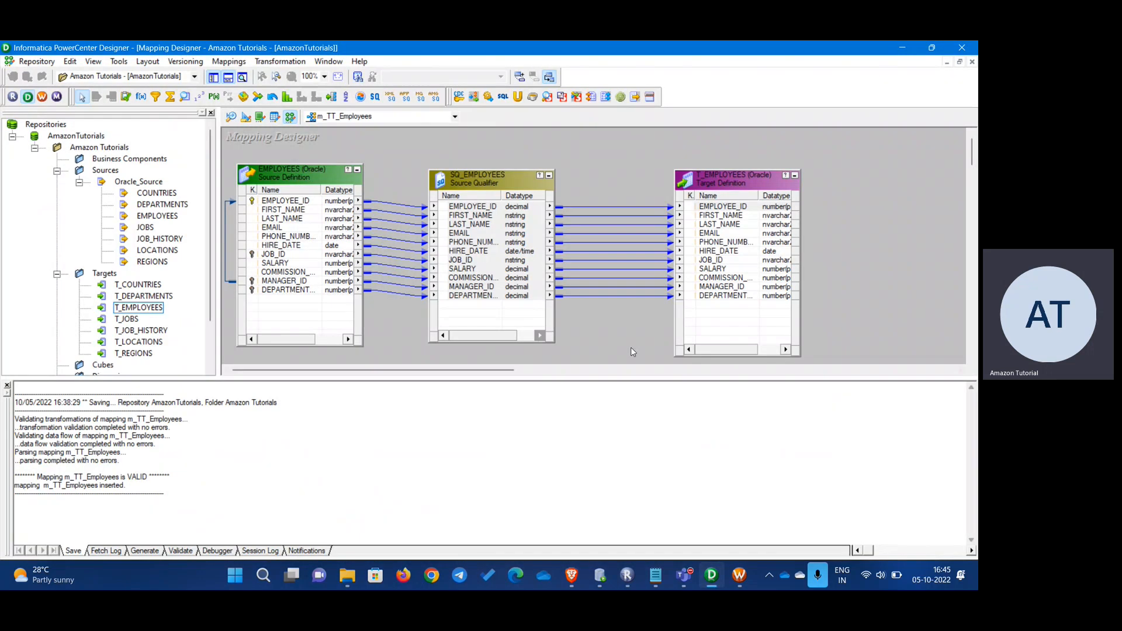
key(ctrl+s)
click(584, 341)
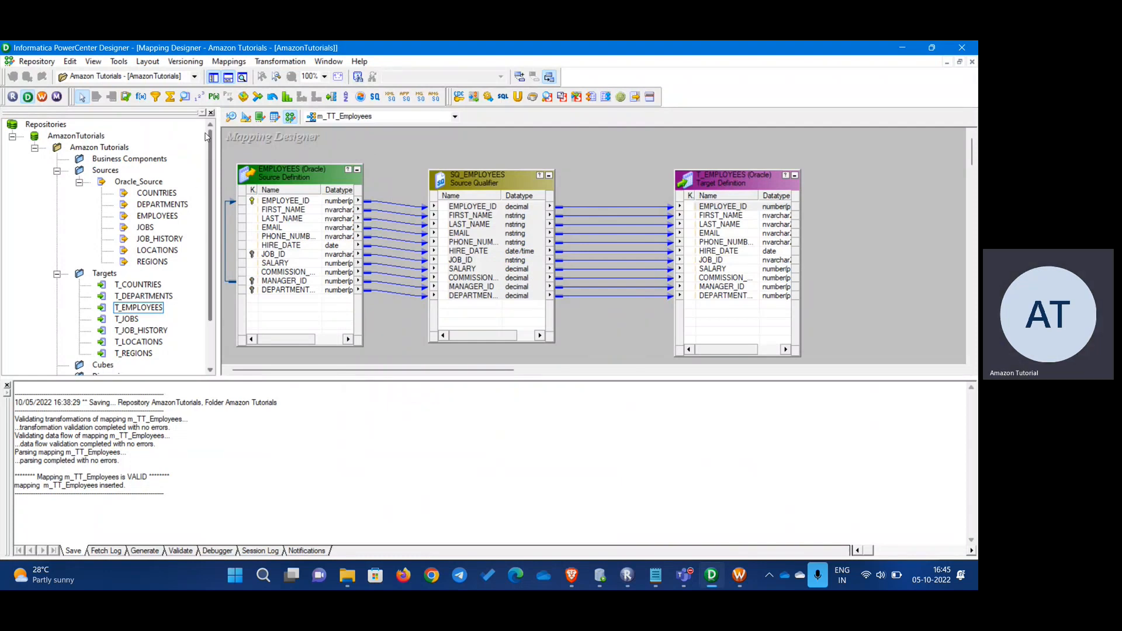
- Clear all objects from the Source Analyzer and Target Designer workspaces, and save the repository
click(246, 119)
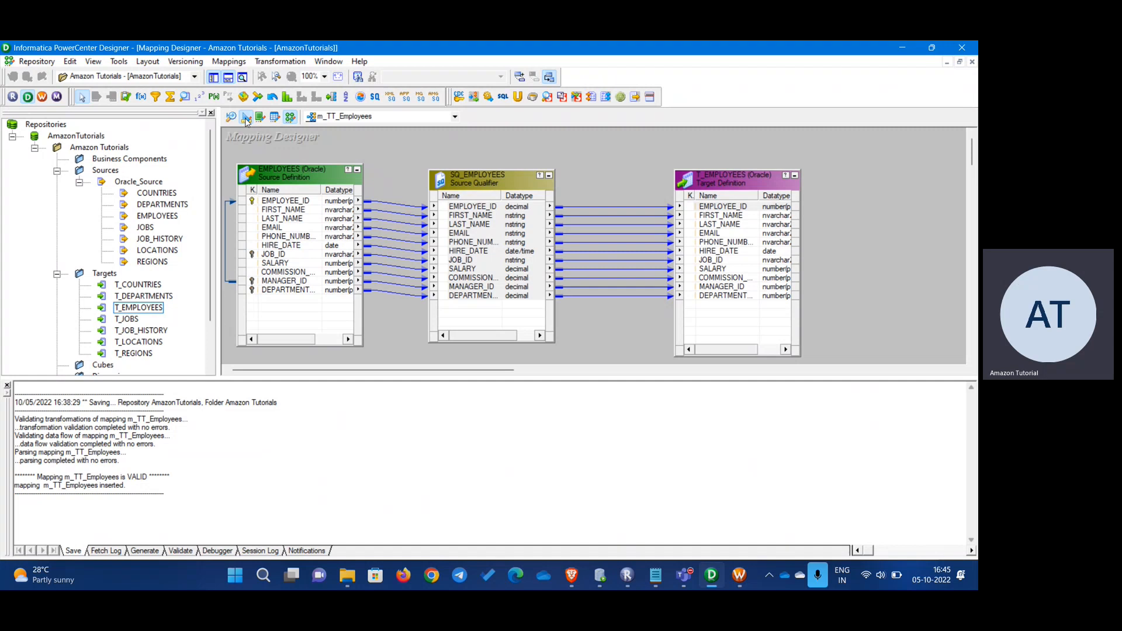
click(232, 118)
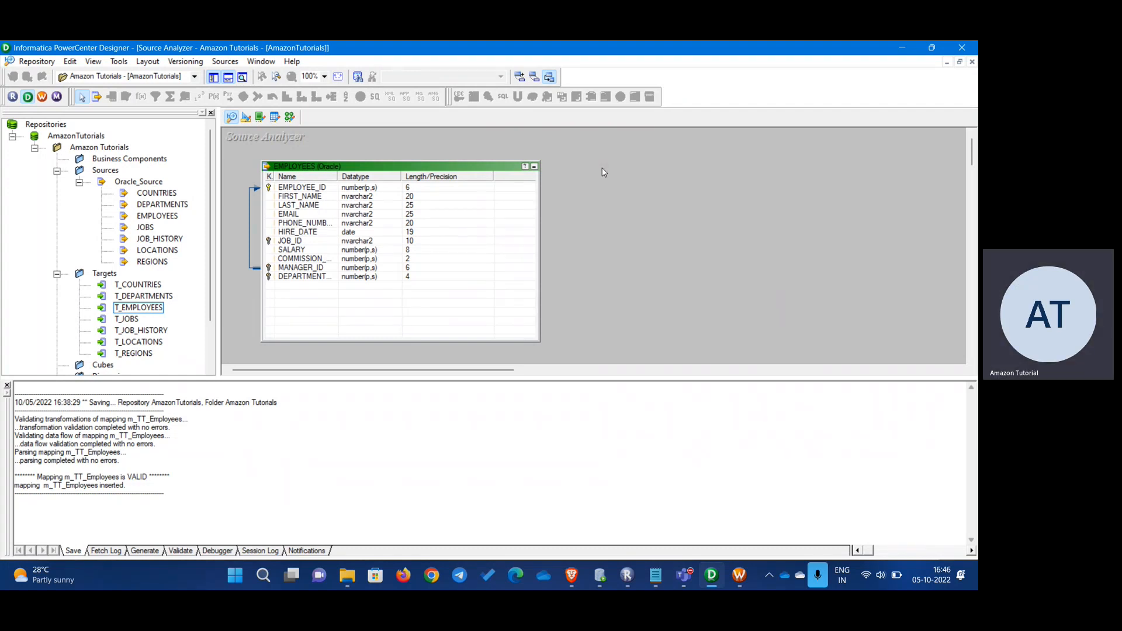
right_click(633, 177)
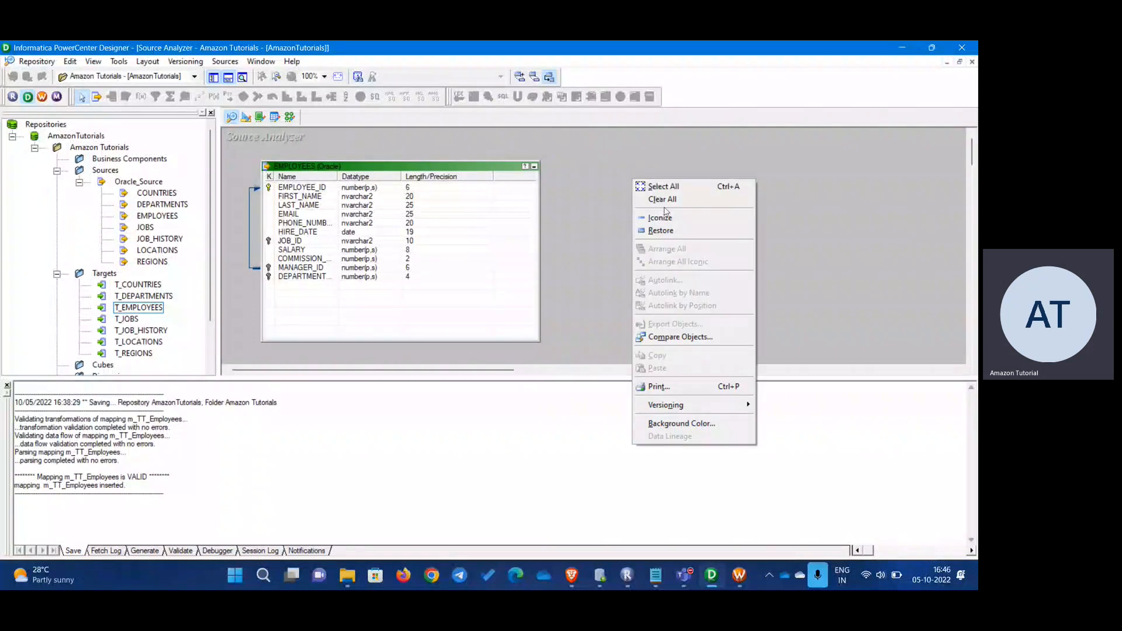
click(664, 201)
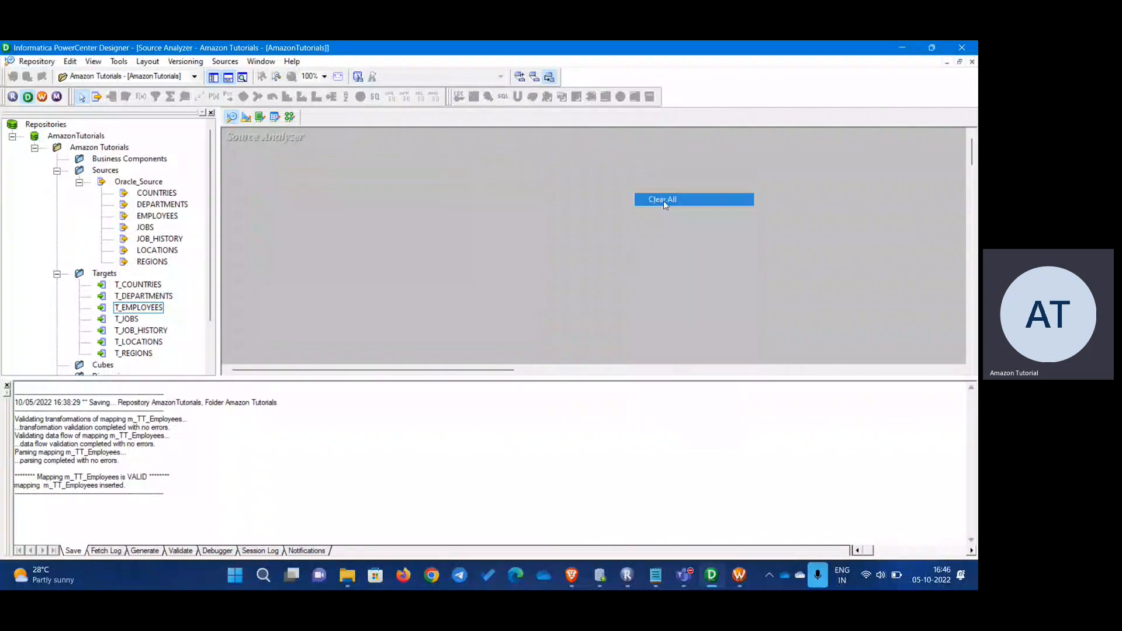
click(246, 116)
right_click(630, 146)
click(660, 168)
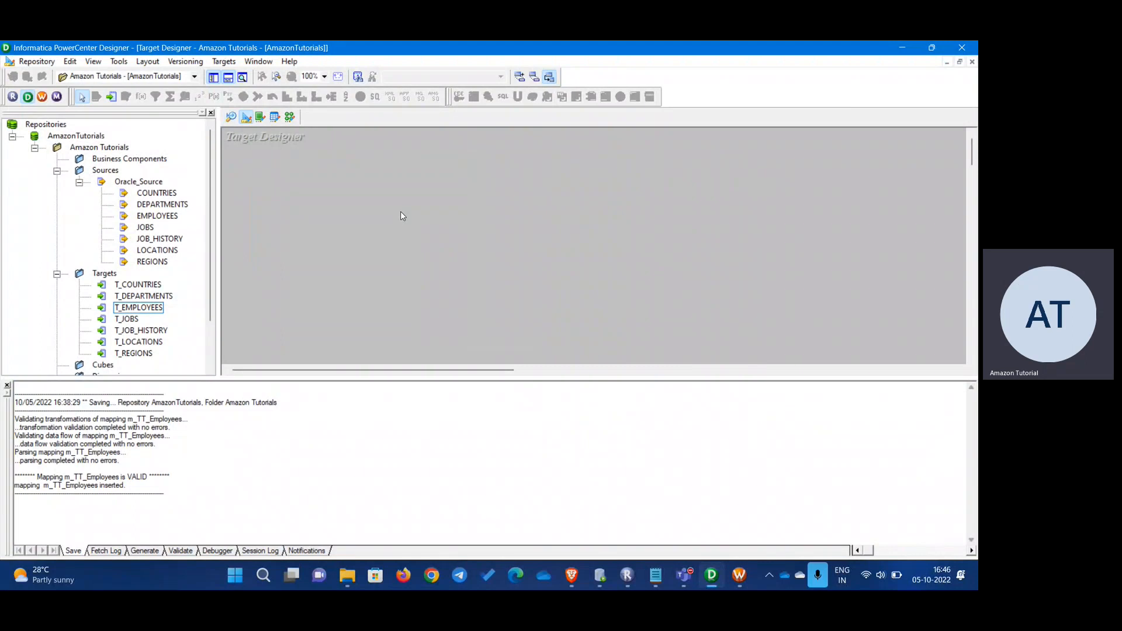
key(ctrl+s)
key(Return)
- Place the COUNTRIES source in Source Analyzer and the T_COUNTRIES target in Target Designer
click(232, 118)
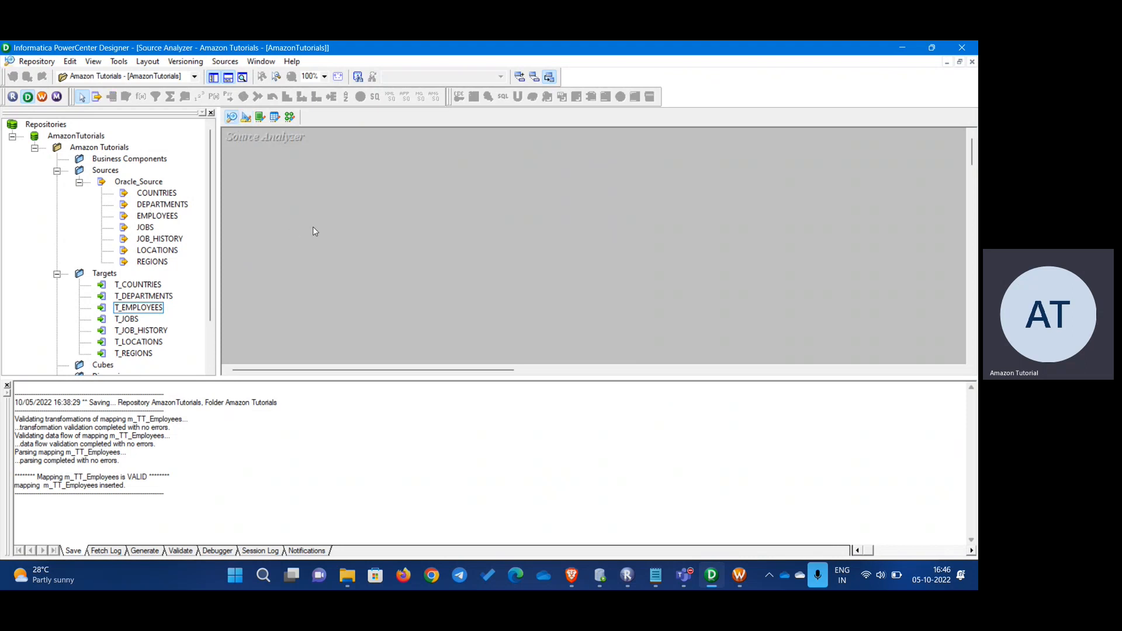
drag(155, 194, 229, 185)
click(246, 118)
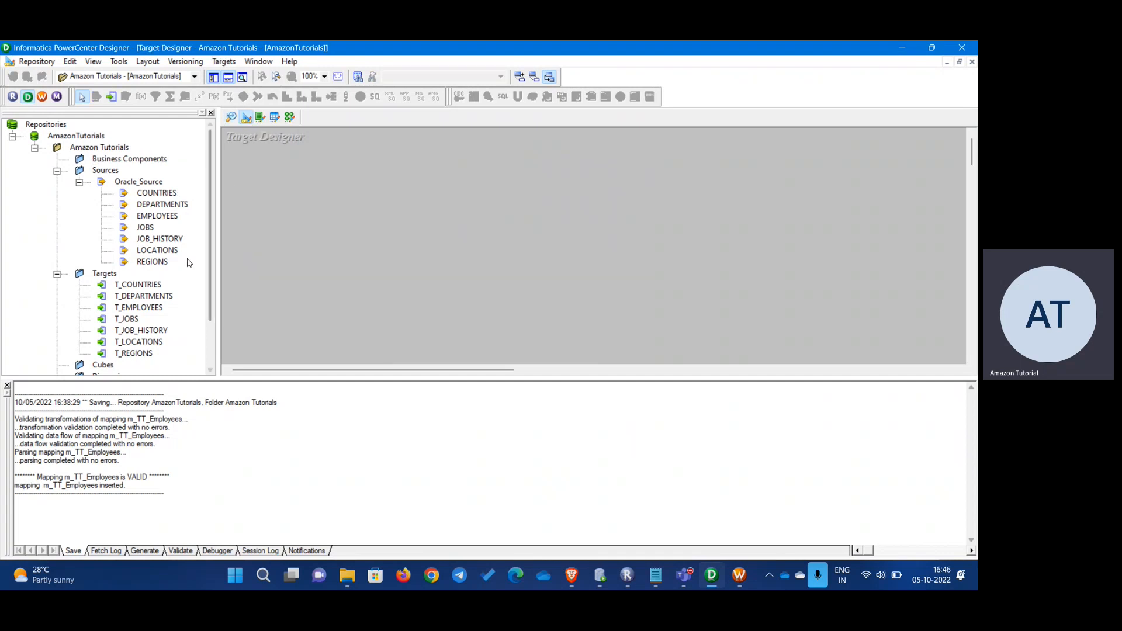
click(132, 286)
drag(132, 291, 310, 202)
- Create a new mapping named m_TT_countries in Mapping Designer
click(291, 117)
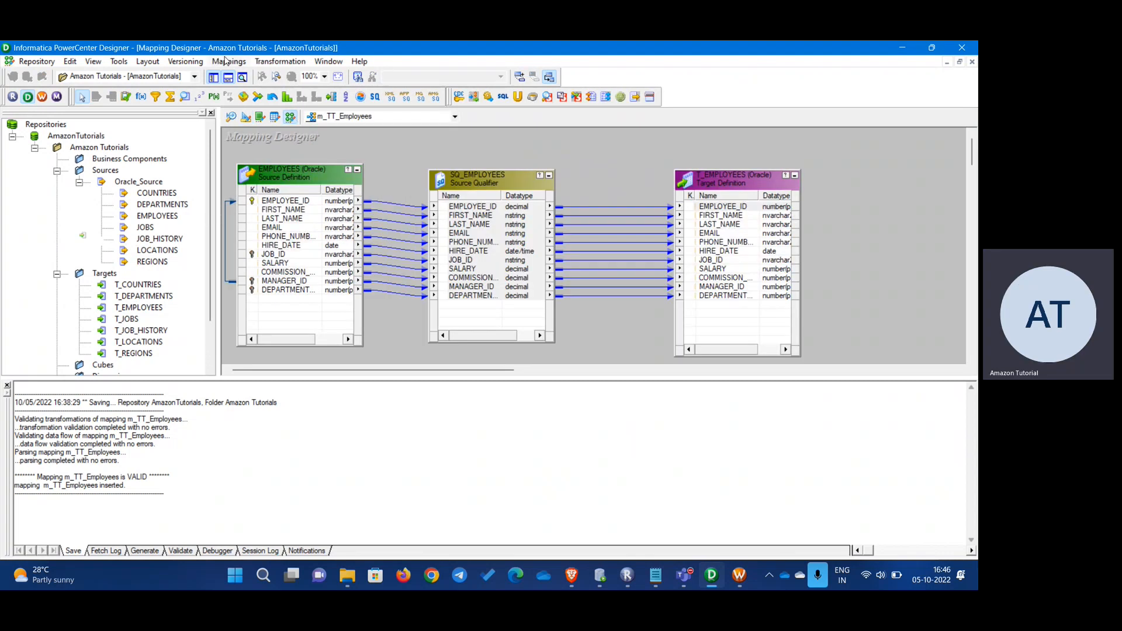
click(227, 62)
click(237, 76)
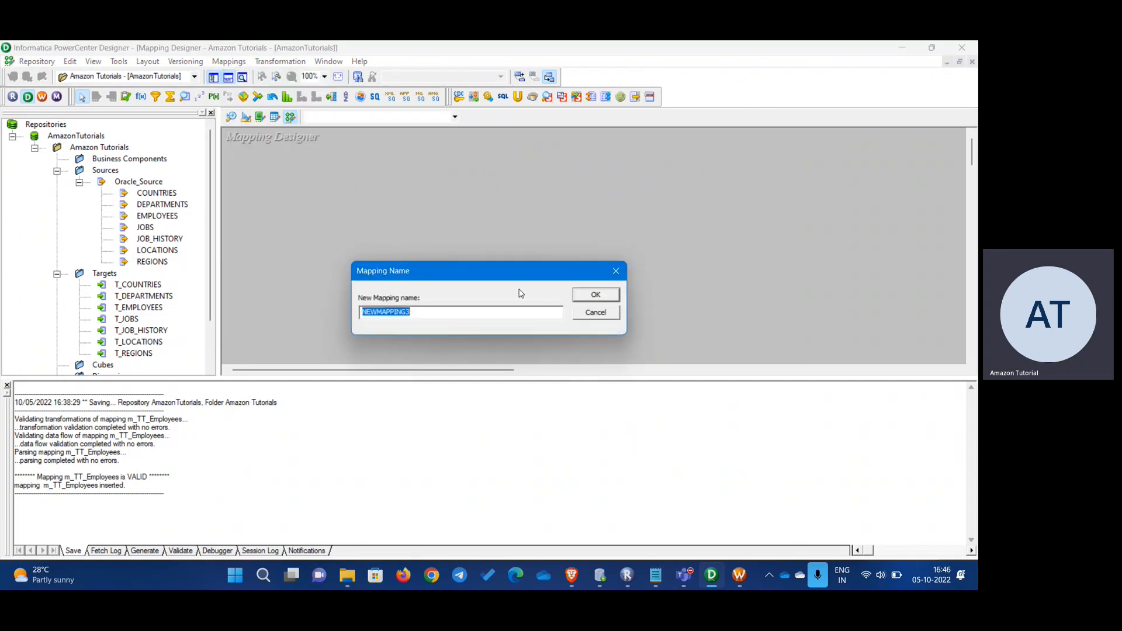
text(m_TT_countries)
click(595, 295)
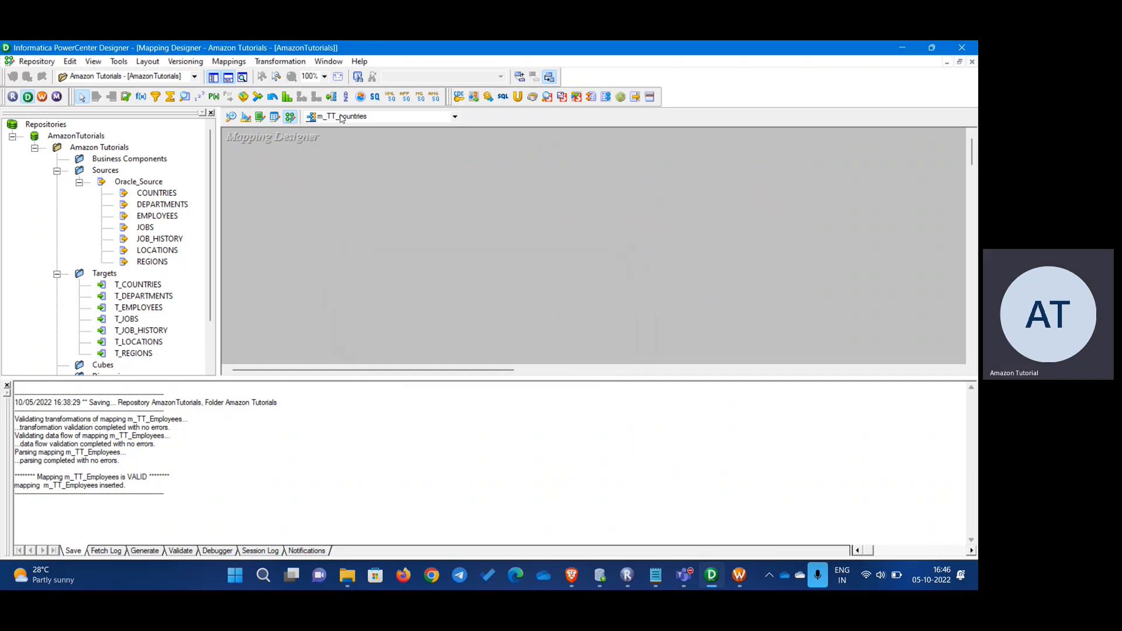
- Add the COUNTRIES source definition and the T_COUNTRIES target definition to the m_TT_countries mapping
click(149, 193)
drag(149, 193, 335, 186)
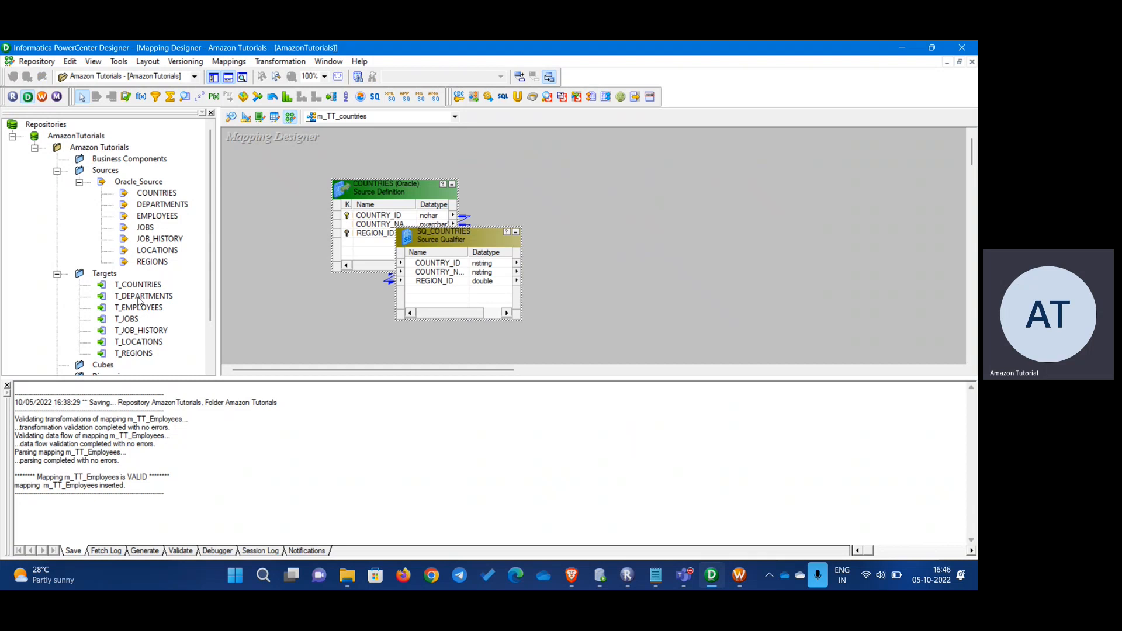
click(138, 284)
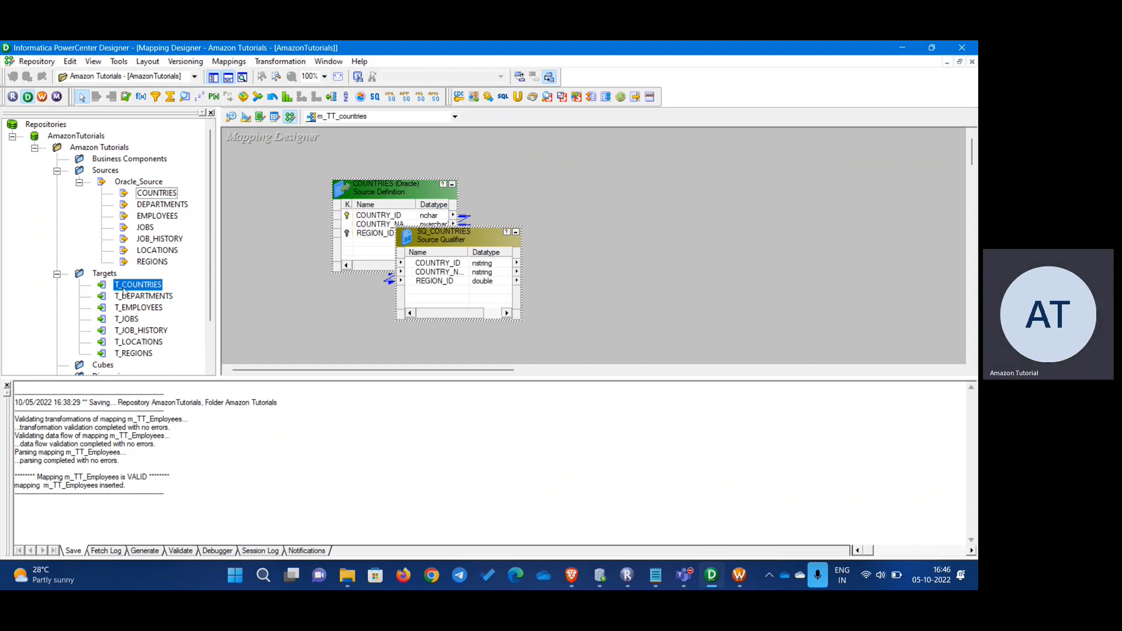
drag(138, 284, 596, 228)
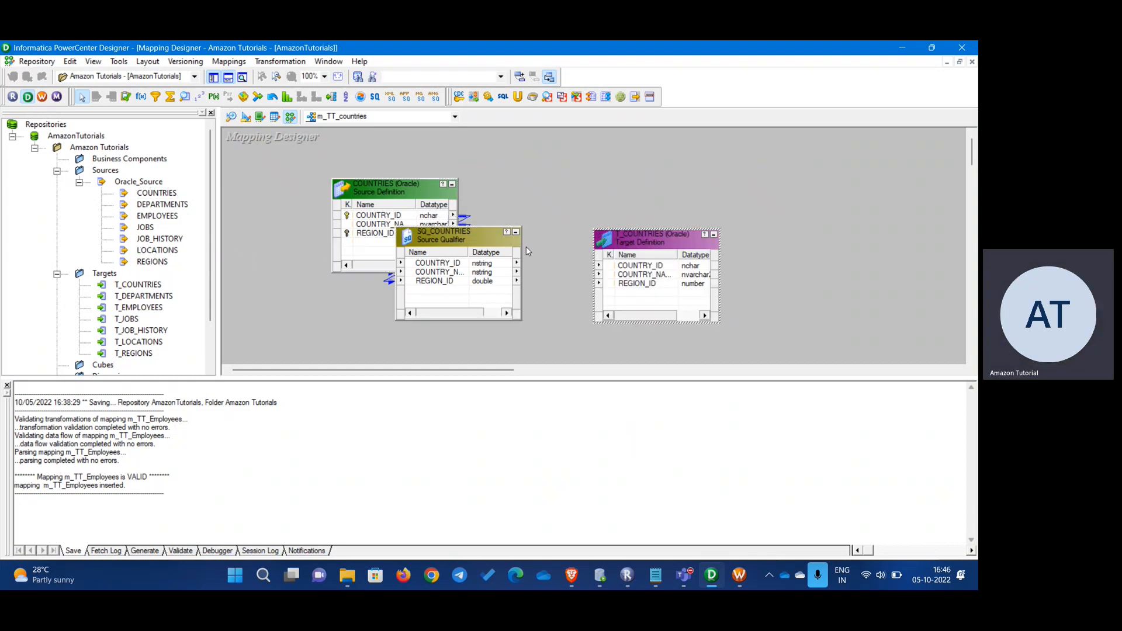
- Link all SQ_COUNTRIES ports to the matching T_COUNTRIES ports and arrange all objects in the mapping
right_click(435, 267)
click(467, 271)
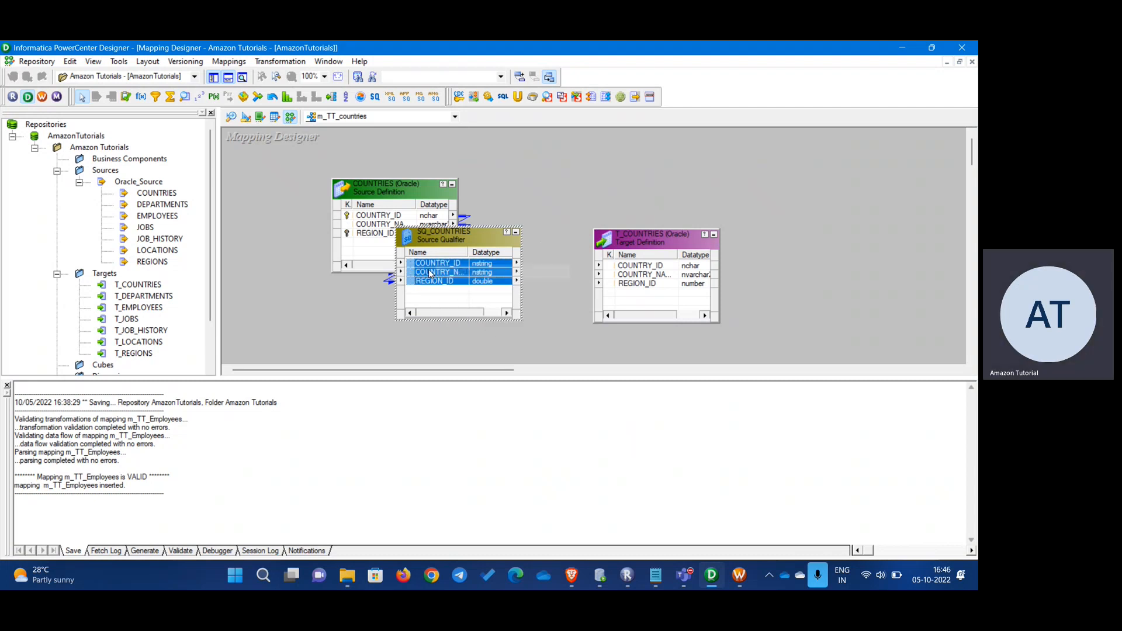
drag(488, 280, 607, 271)
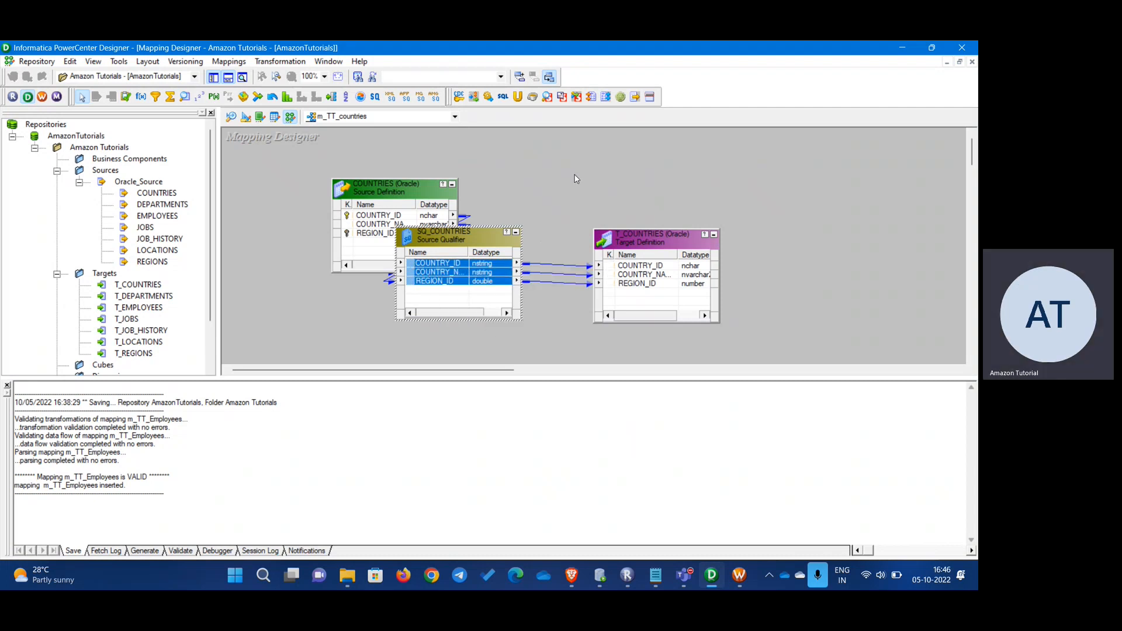
right_click(575, 177)
click(621, 245)
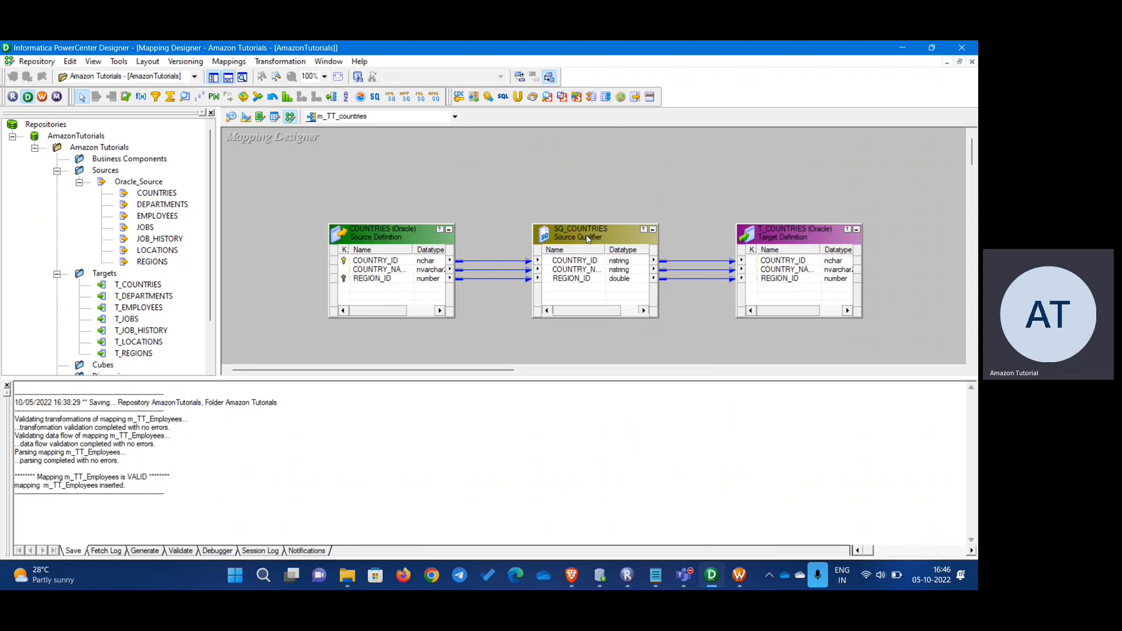
- Save the m_TT_countries mapping and check its validation messages in the output log
key(ctrl+s)
key(ctrl+s)
click(586, 342)
drag(250, 508, 15, 502)
click(199, 501)
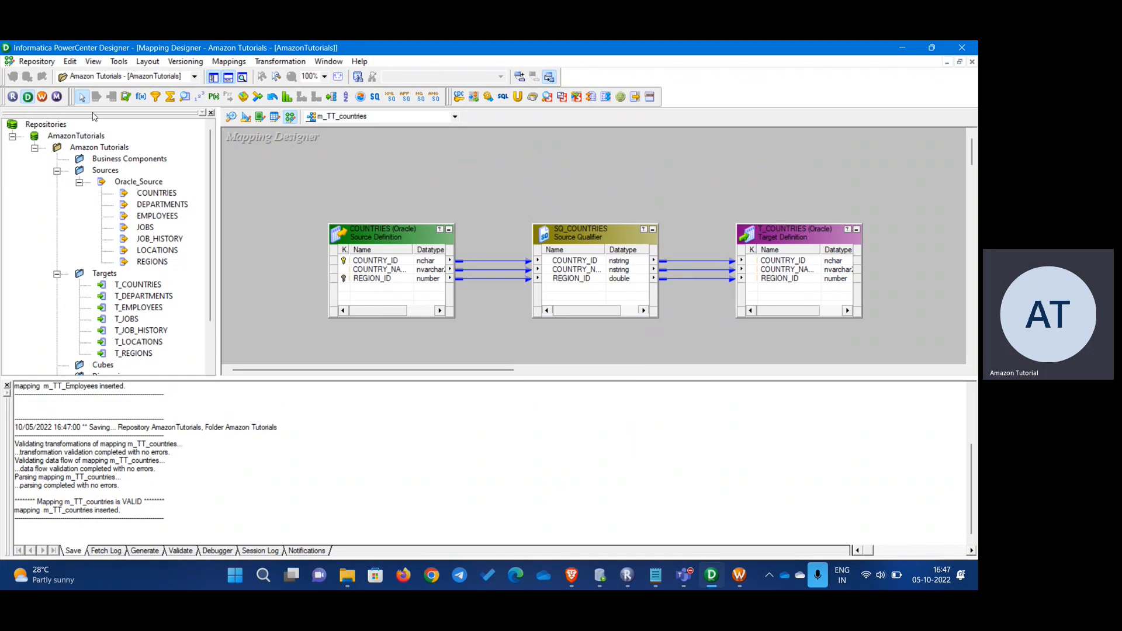
- Switch to PowerCenter Workflow Manager and create a new workflow named wf_TT_countries
click(43, 97)
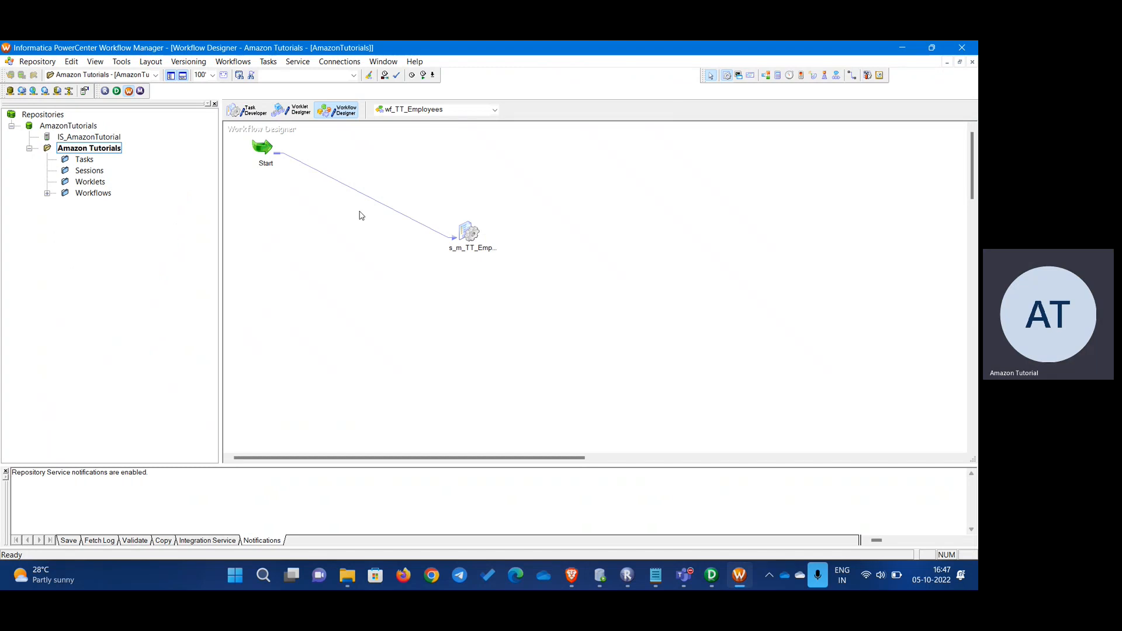
click(233, 61)
click(241, 75)
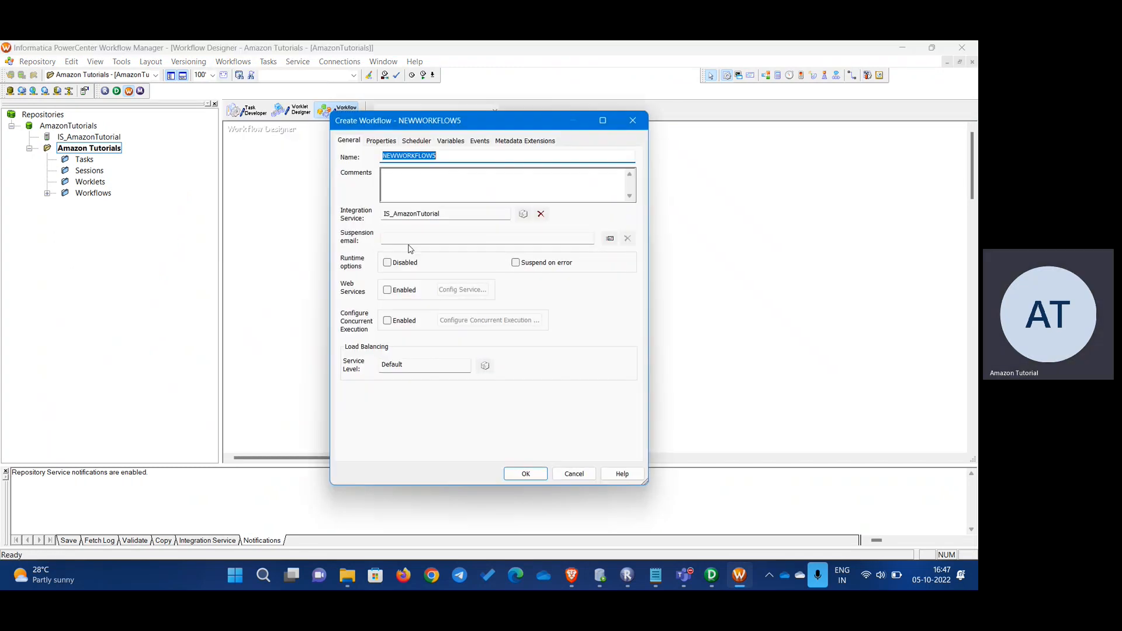
text(wf_TT)
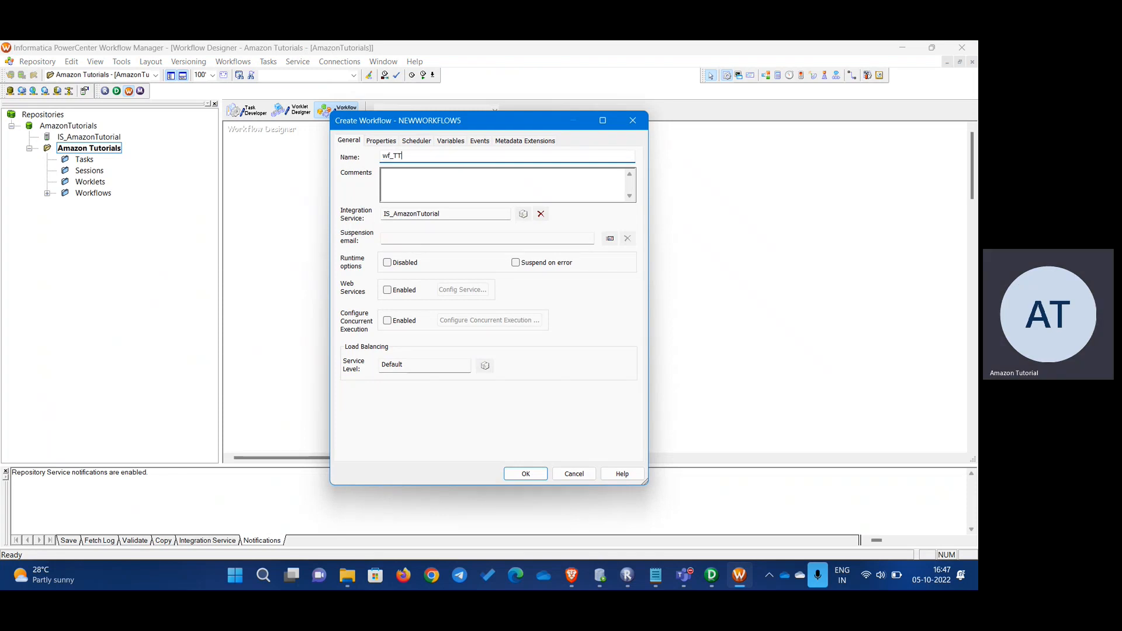
text(_d)
click(521, 476)
- Add a session task for mapping m_TT_countries to the workflow and link Start to it
click(726, 75)
click(378, 223)
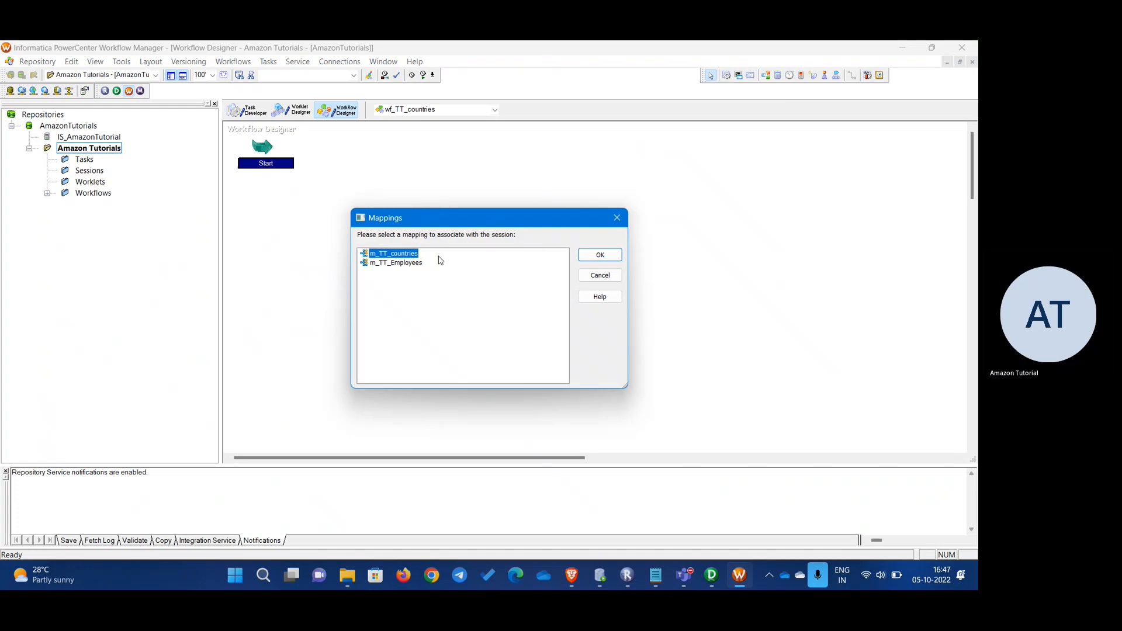
click(600, 255)
click(852, 75)
drag(262, 148, 406, 230)
- Open the s_m_TT_countries session for editing and set Stop on errors to 1 in its error handling options
double_click(407, 229)
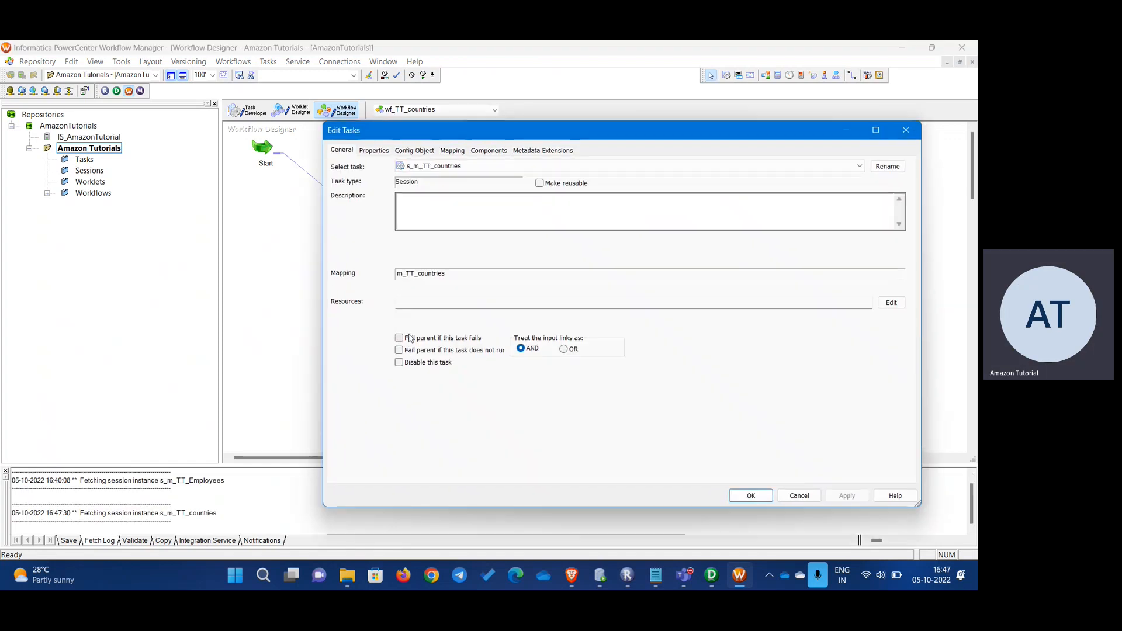
click(374, 150)
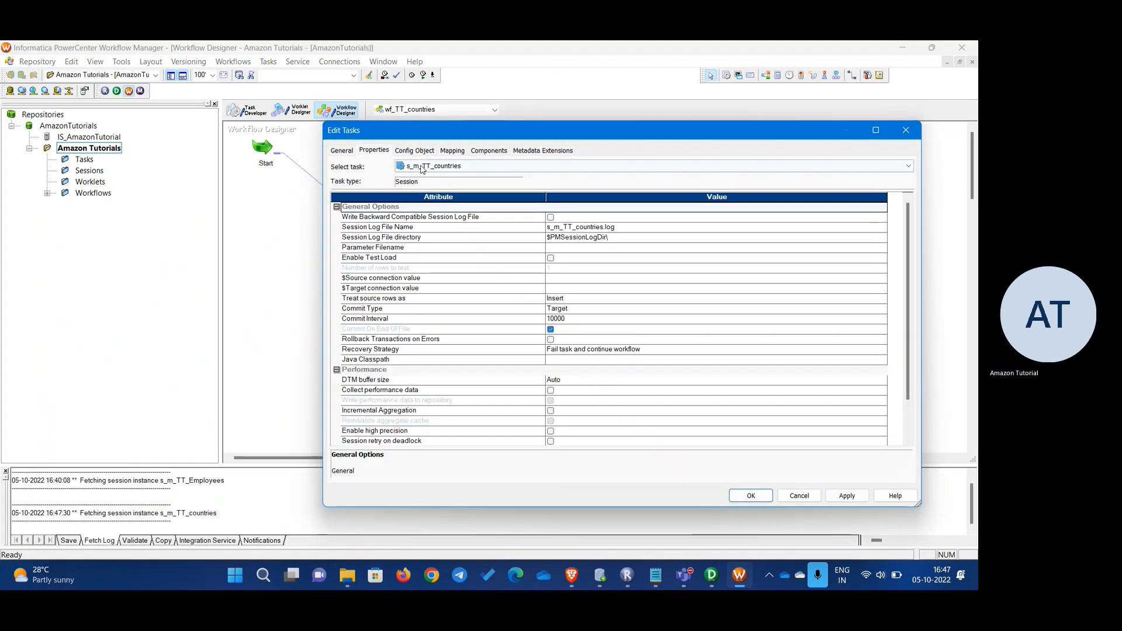
click(415, 150)
scroll(570, 379, down, 2)
click(569, 380)
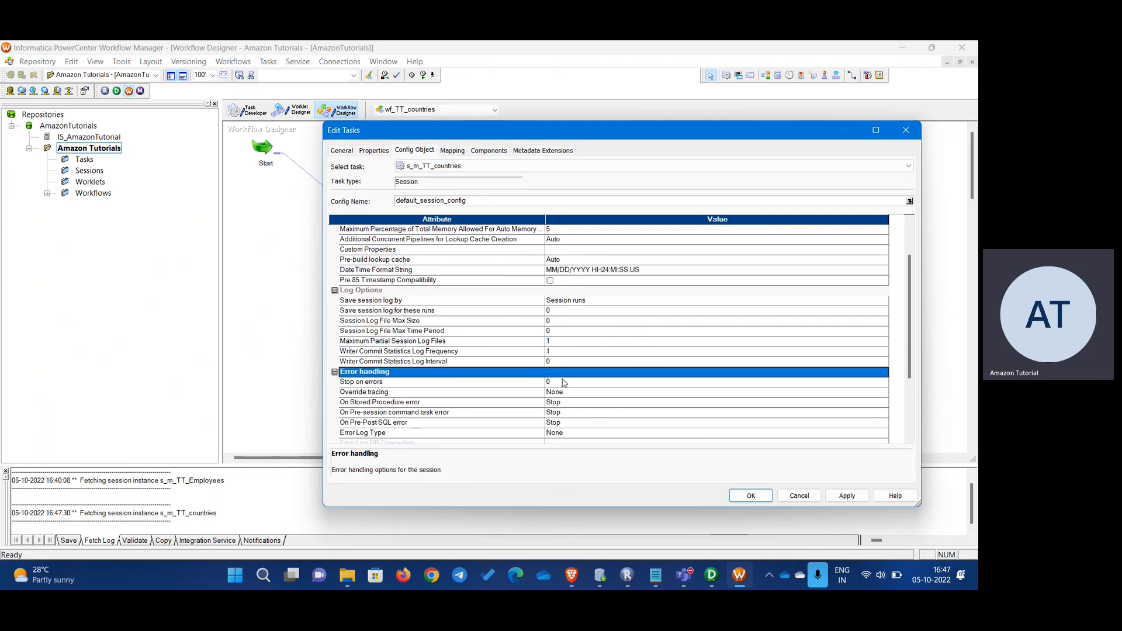
text(1)
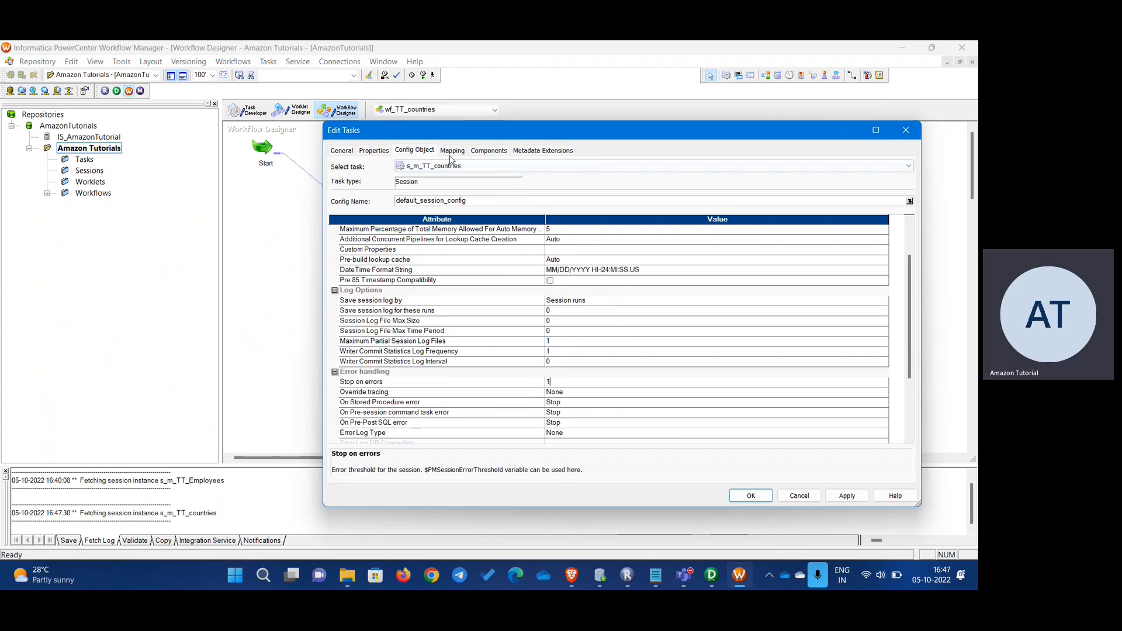
- Review the reader, connection and properties of SQ_COUNTRIES in the session's mapping settings
click(453, 152)
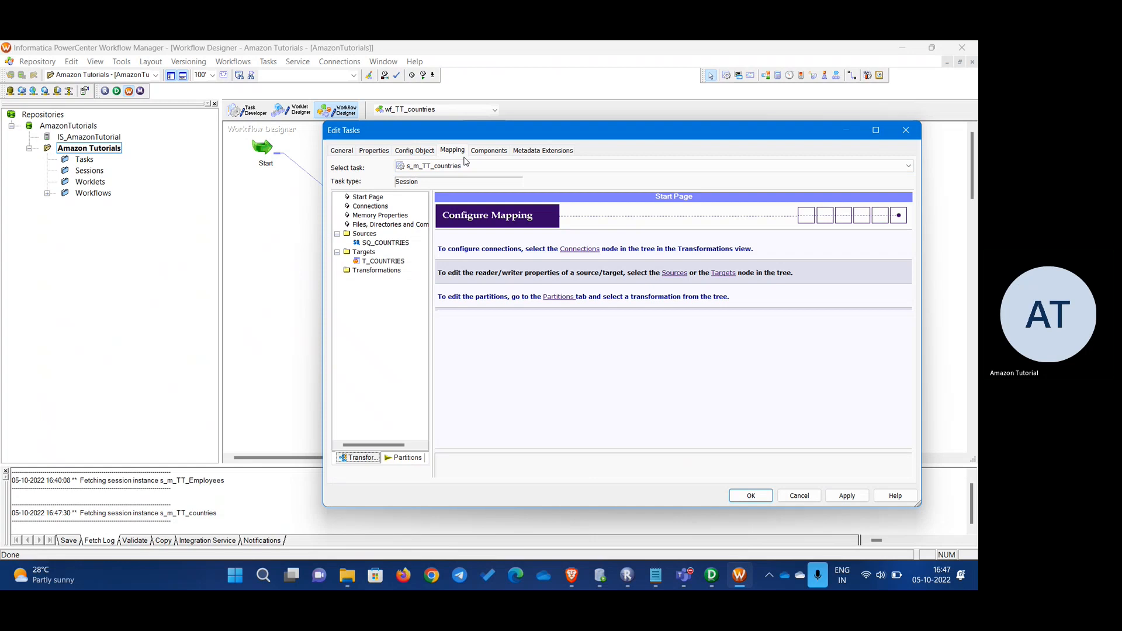
click(376, 243)
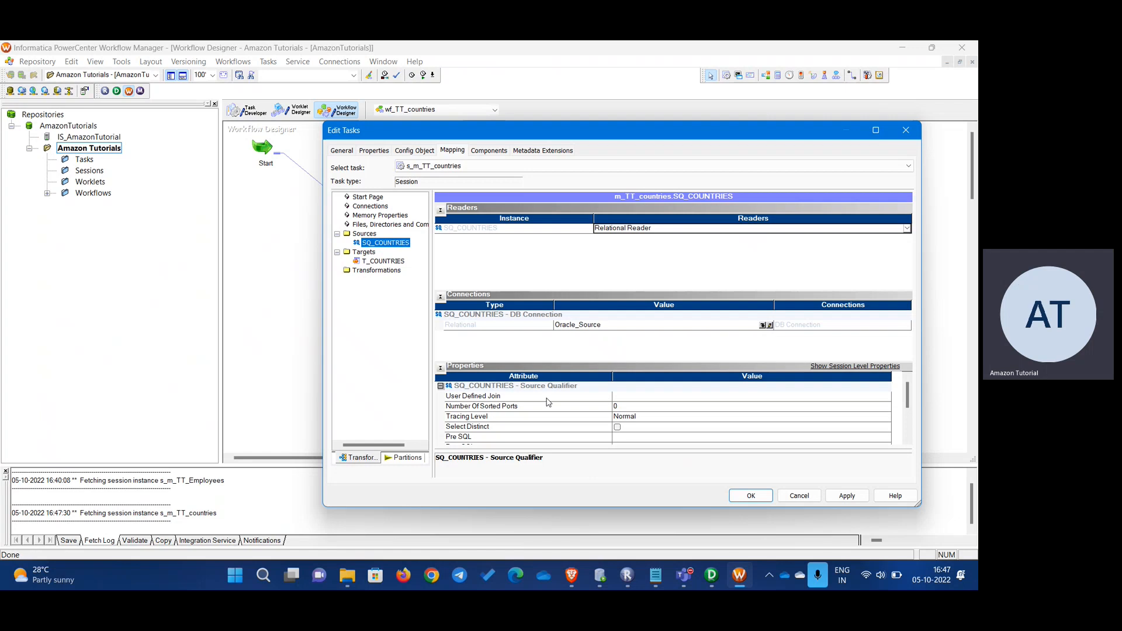
scroll(714, 447, down, 2)
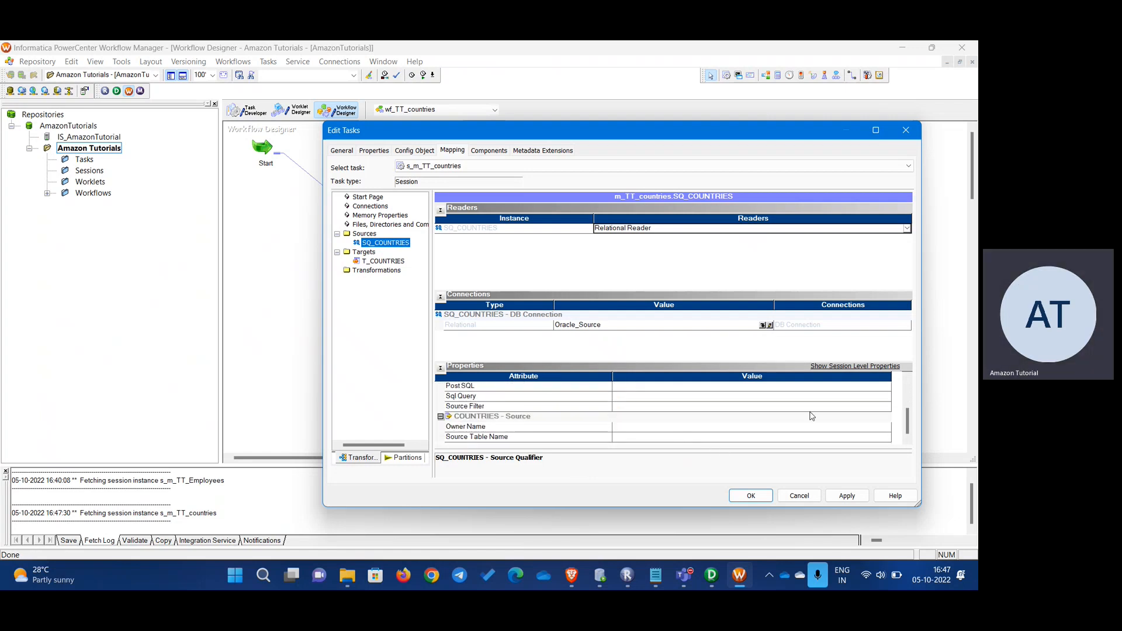
- Review the writer and database connection of target T_COUNTRIES in the session's mapping settings
click(396, 261)
click(639, 346)
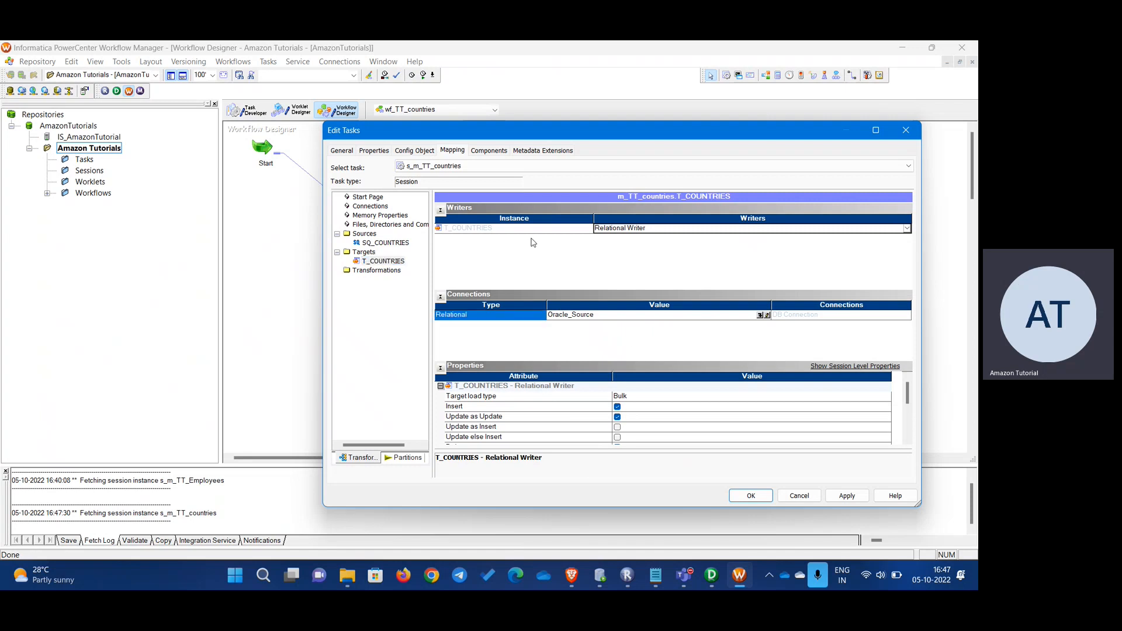
click(474, 232)
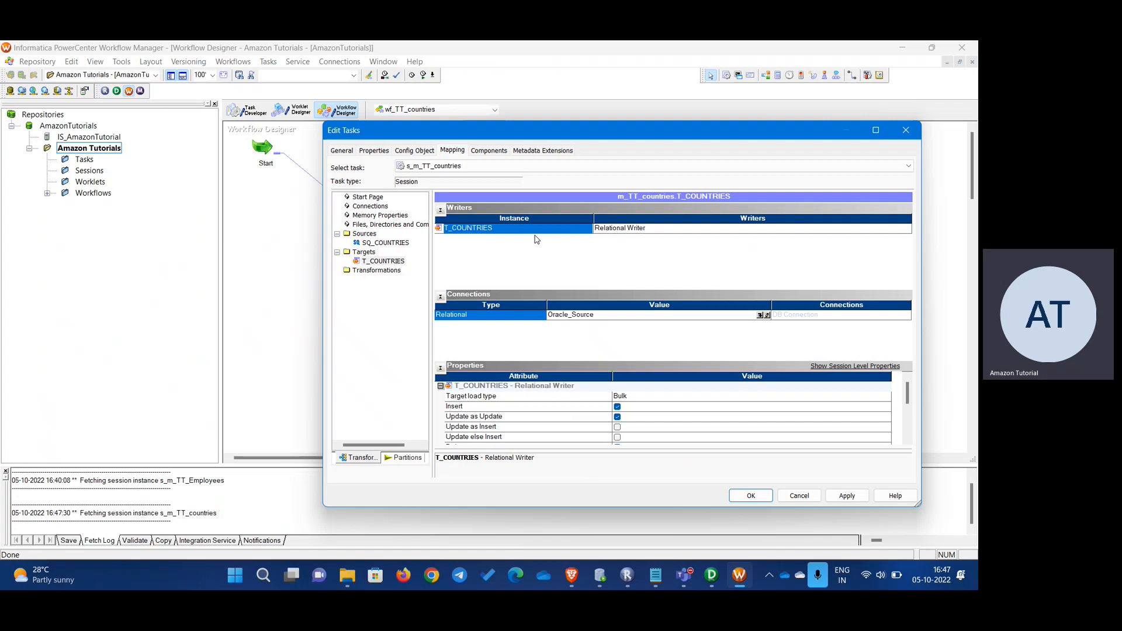
click(607, 231)
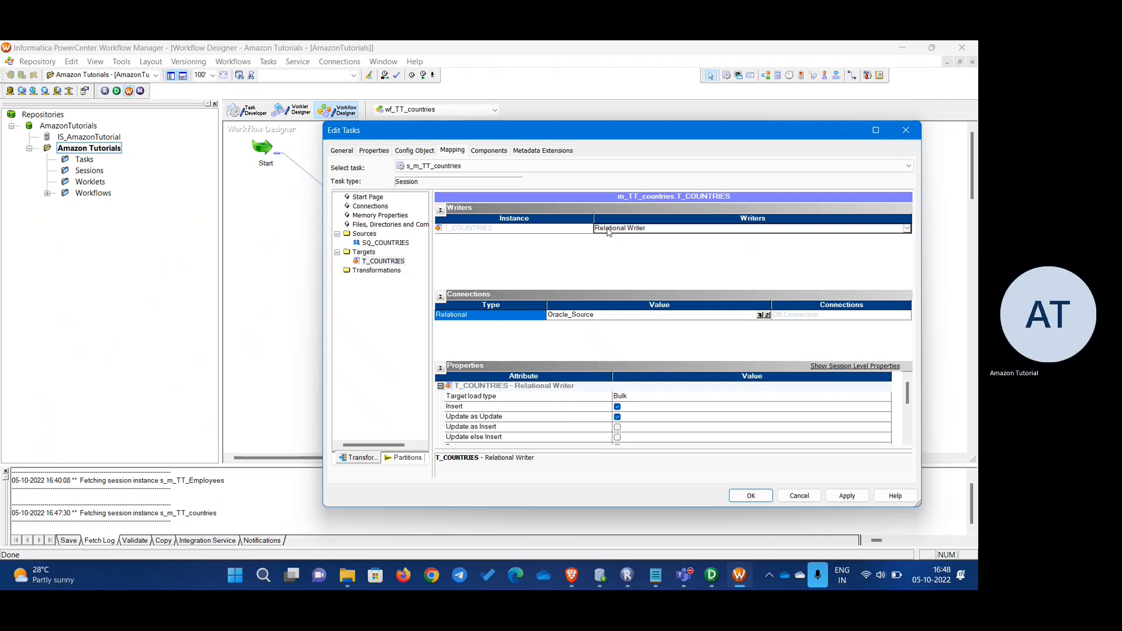
click(608, 231)
click(542, 265)
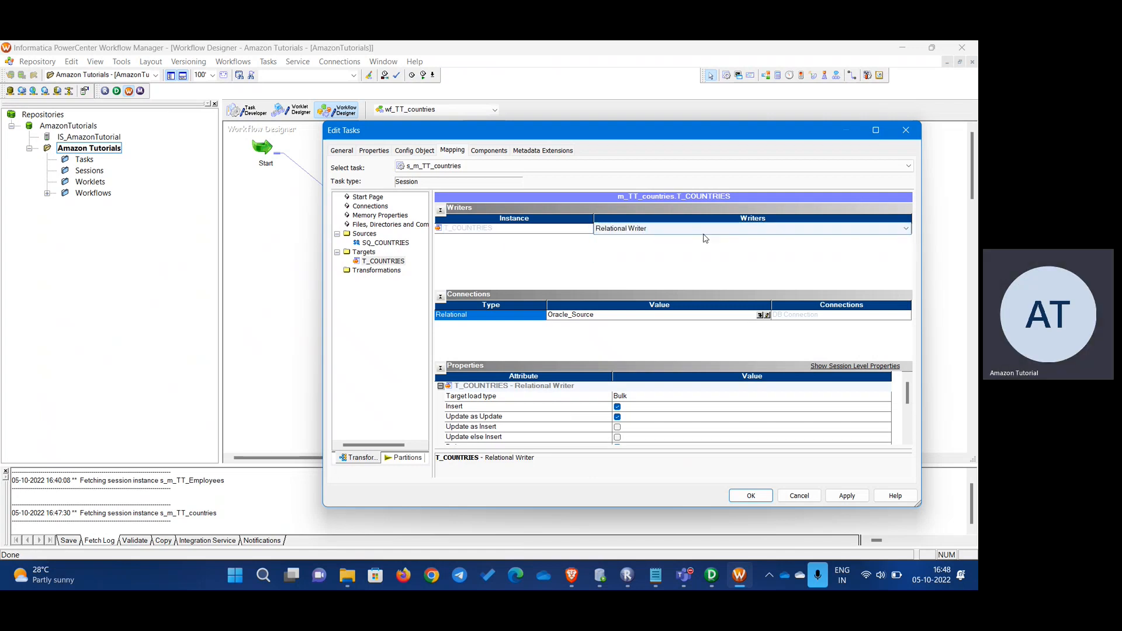
click(584, 317)
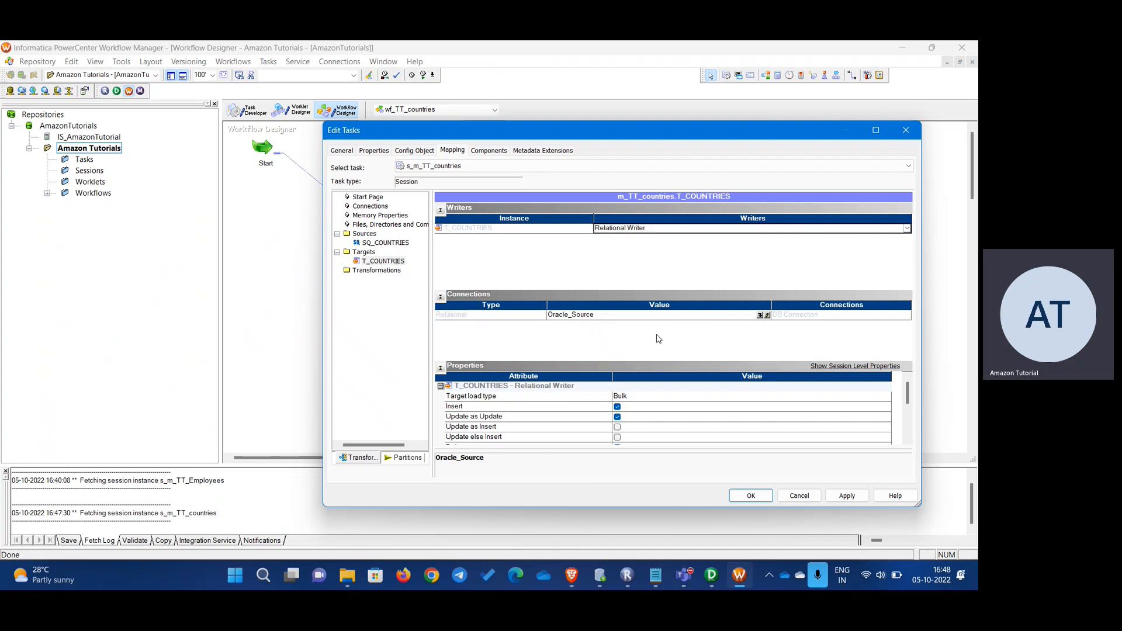
click(786, 317)
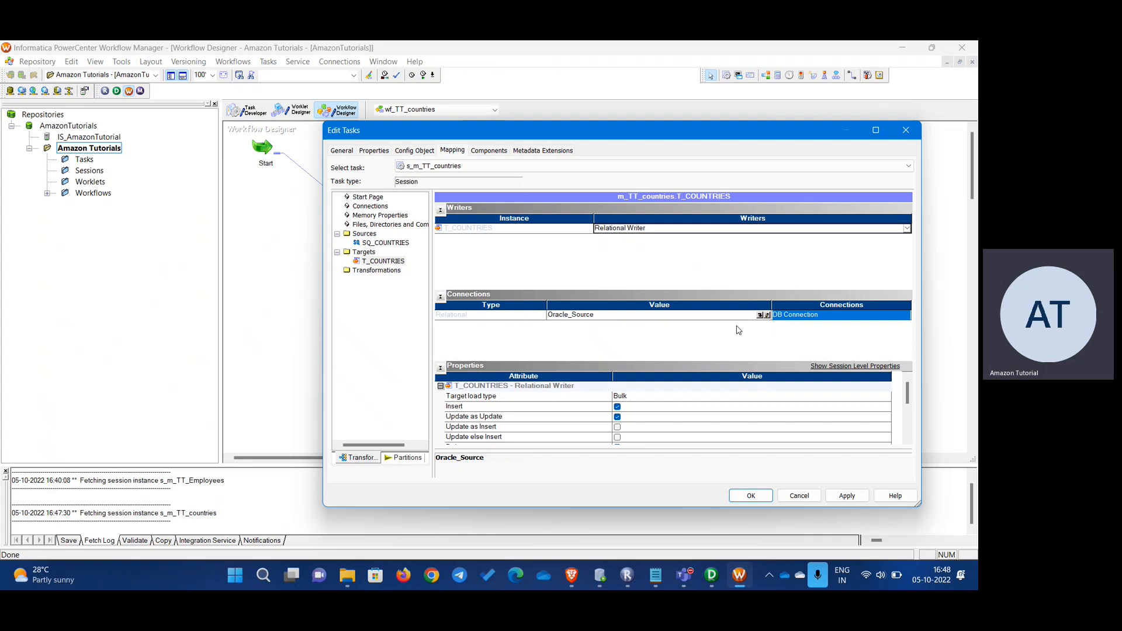
- Choose Oracle_Target as the relational connection for target T_COUNTRIES
click(760, 316)
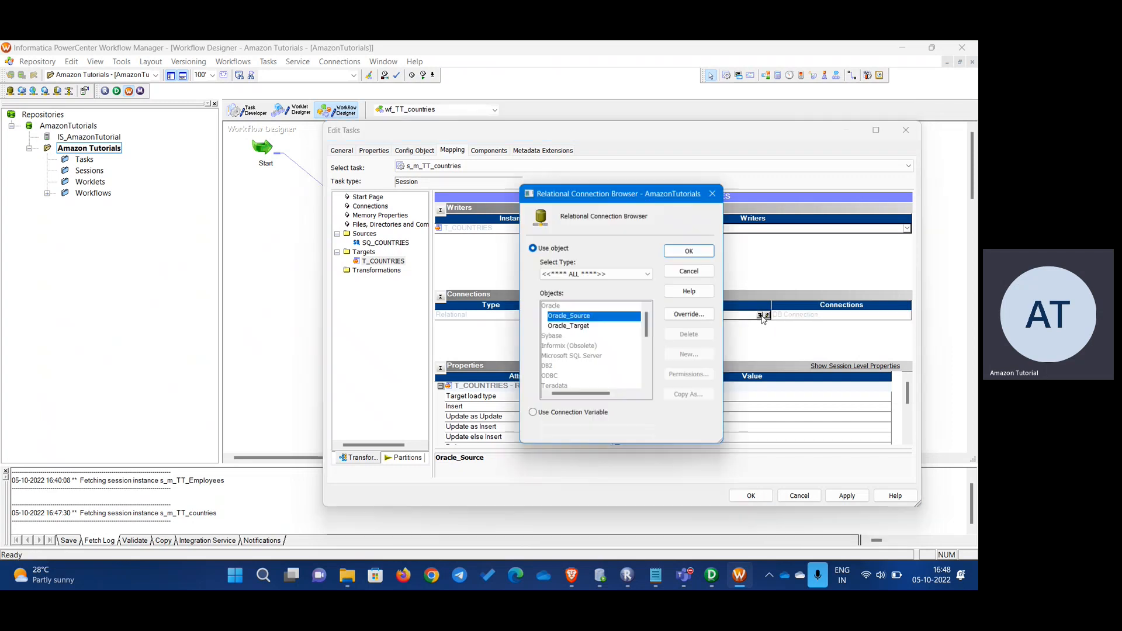
click(583, 326)
click(691, 250)
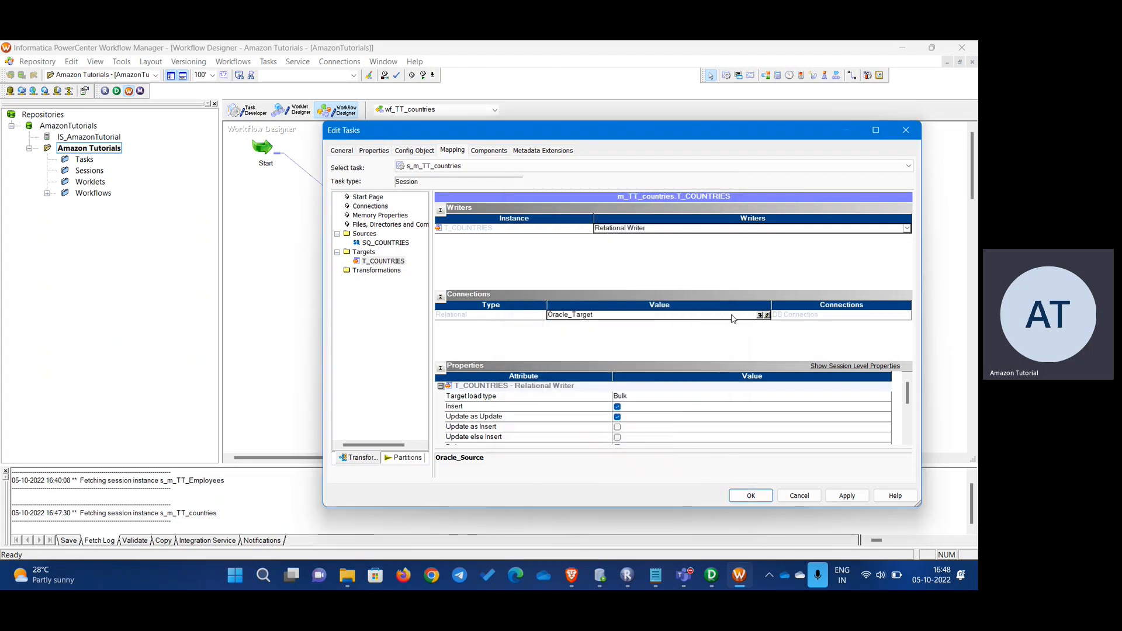
- Set the relational connection of target T_COUNTRIES back to Oracle_Source and apply the session settings
click(760, 316)
click(592, 316)
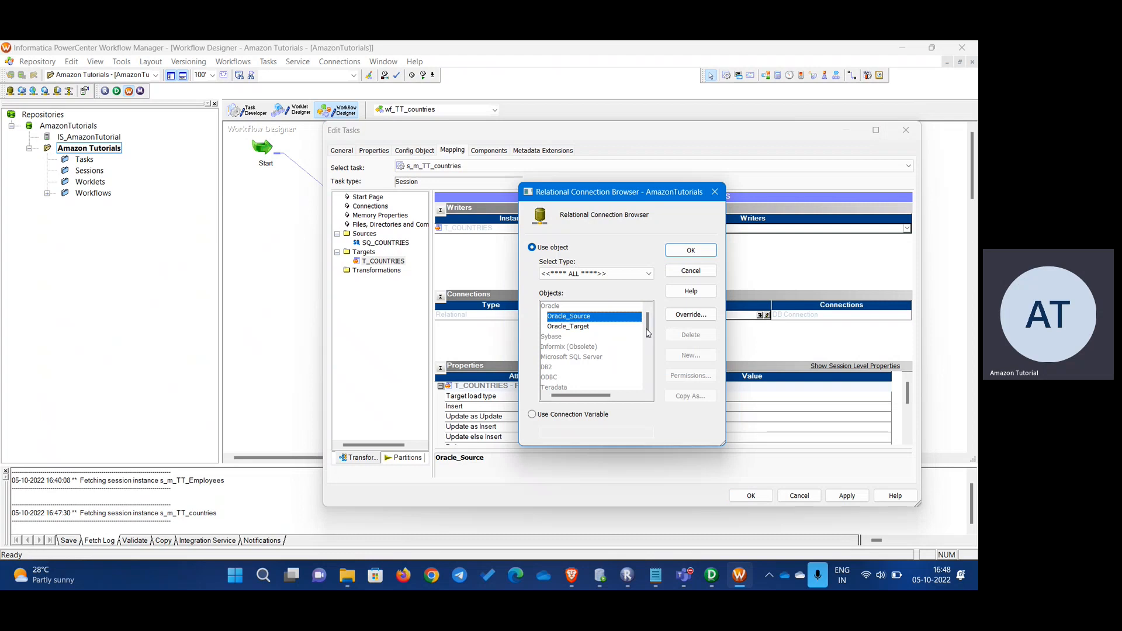
click(706, 252)
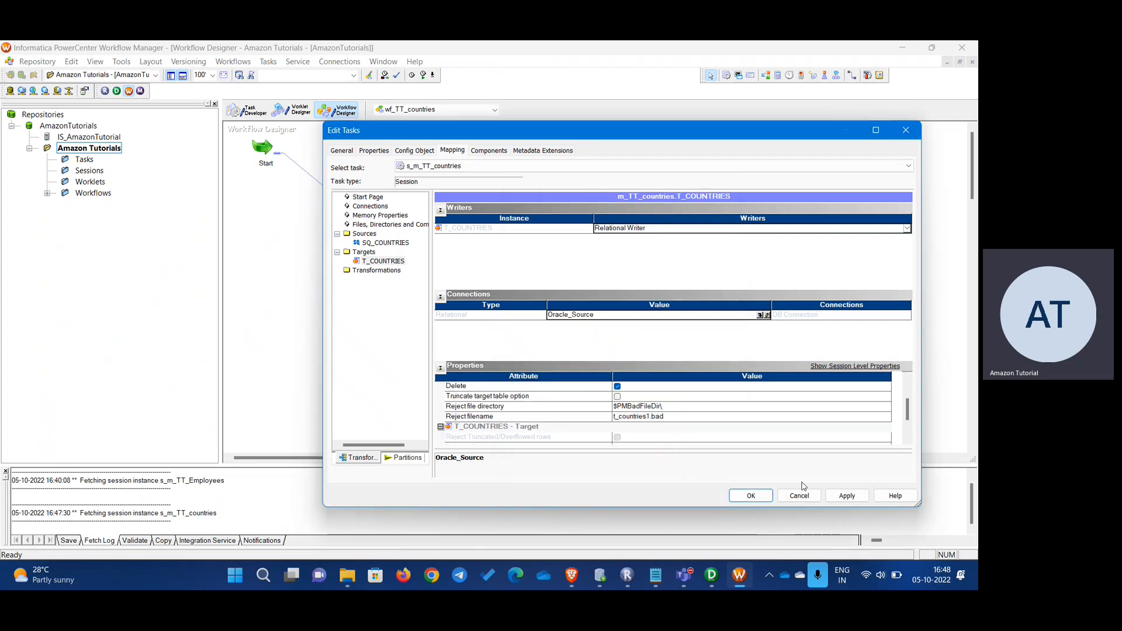
click(844, 498)
click(748, 496)
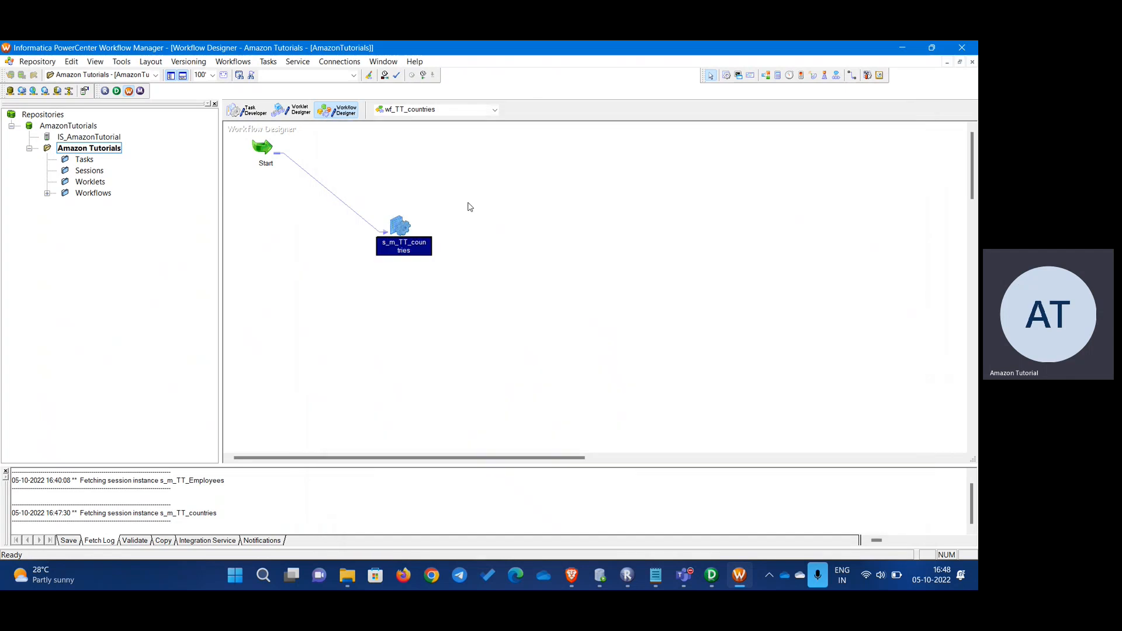
- Save workflow wf_TT_countries to the repository and start it
click(467, 206)
key(ctrl+s)
drag(68, 488, 133, 494)
click(152, 494)
right_click(491, 246)
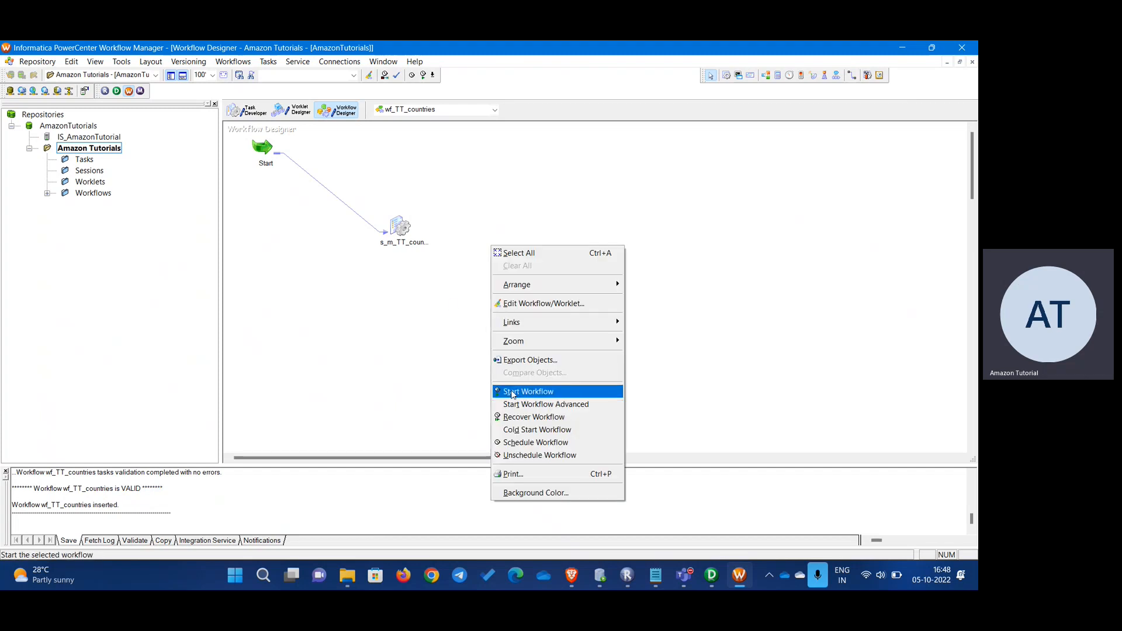
click(526, 391)
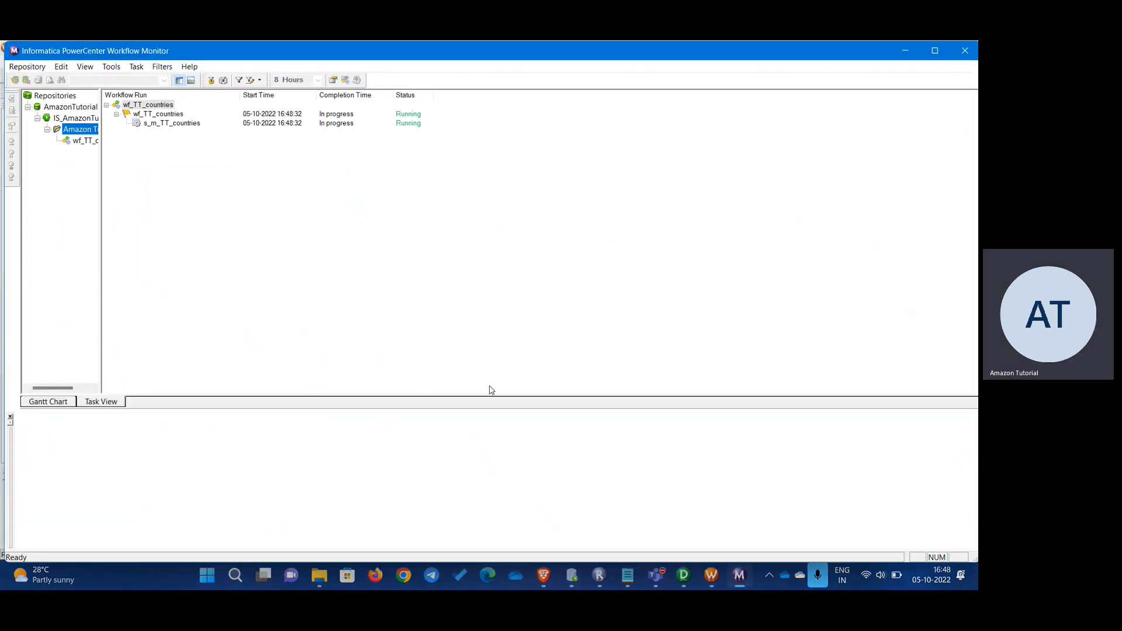
- Examine the source and target statistics of the s_m_TT_countries run in Workflow Monitor
click(166, 124)
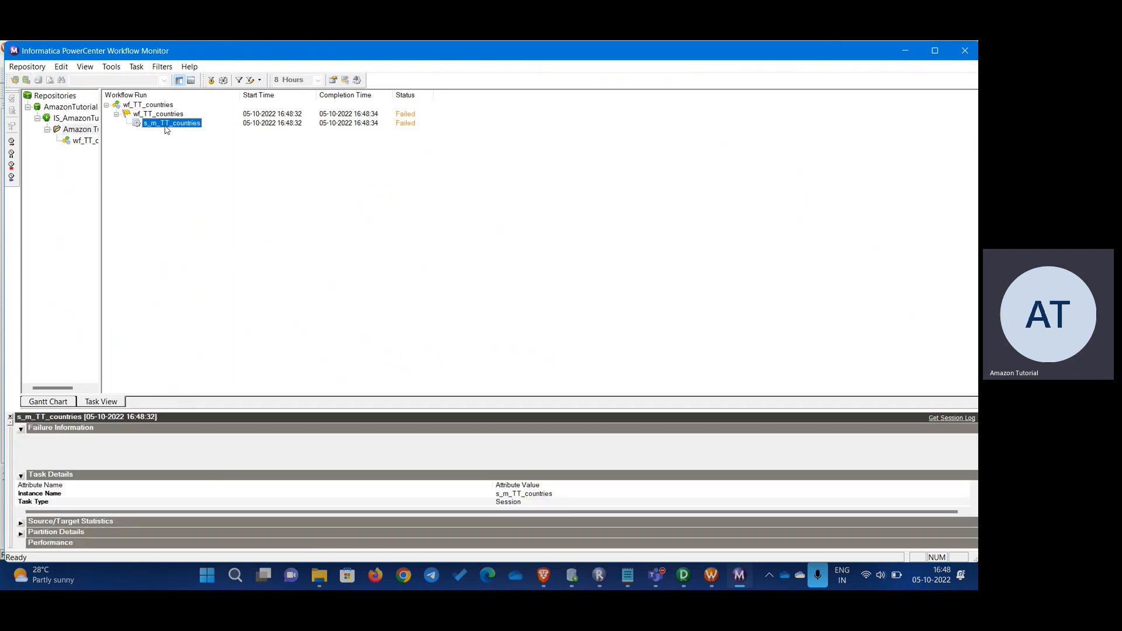
click(21, 429)
click(22, 430)
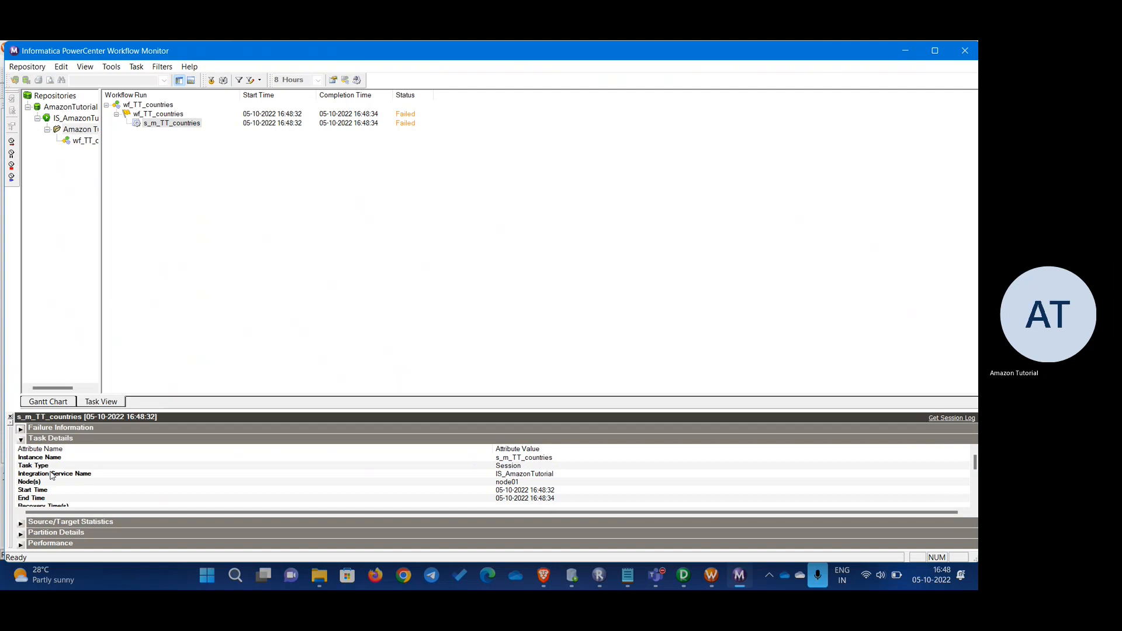
click(21, 439)
click(21, 450)
click(267, 478)
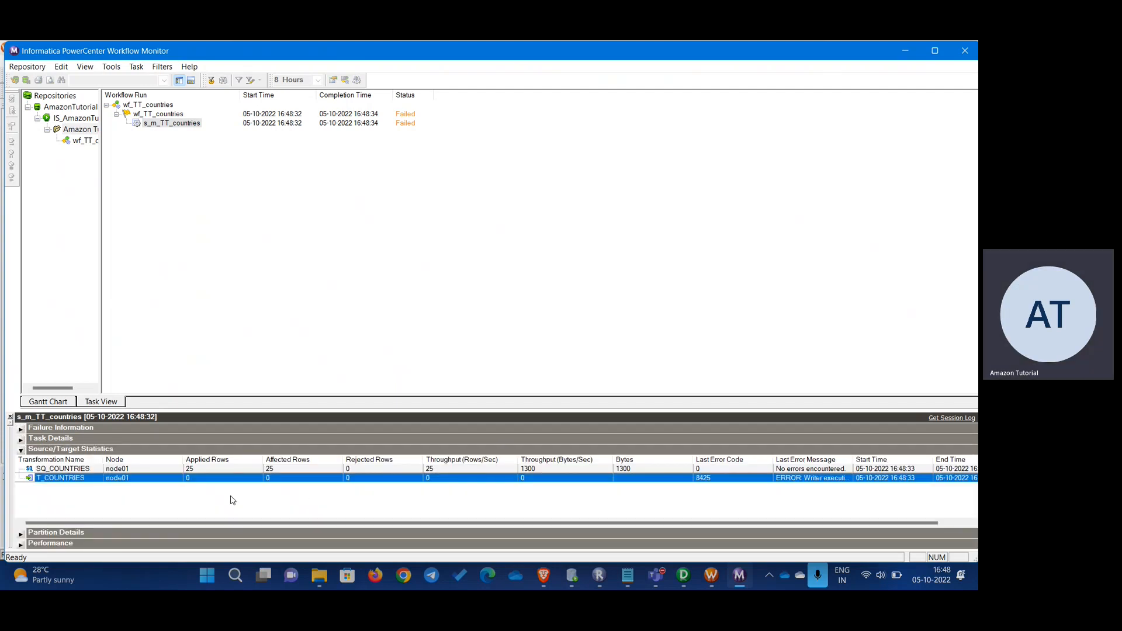
click(197, 470)
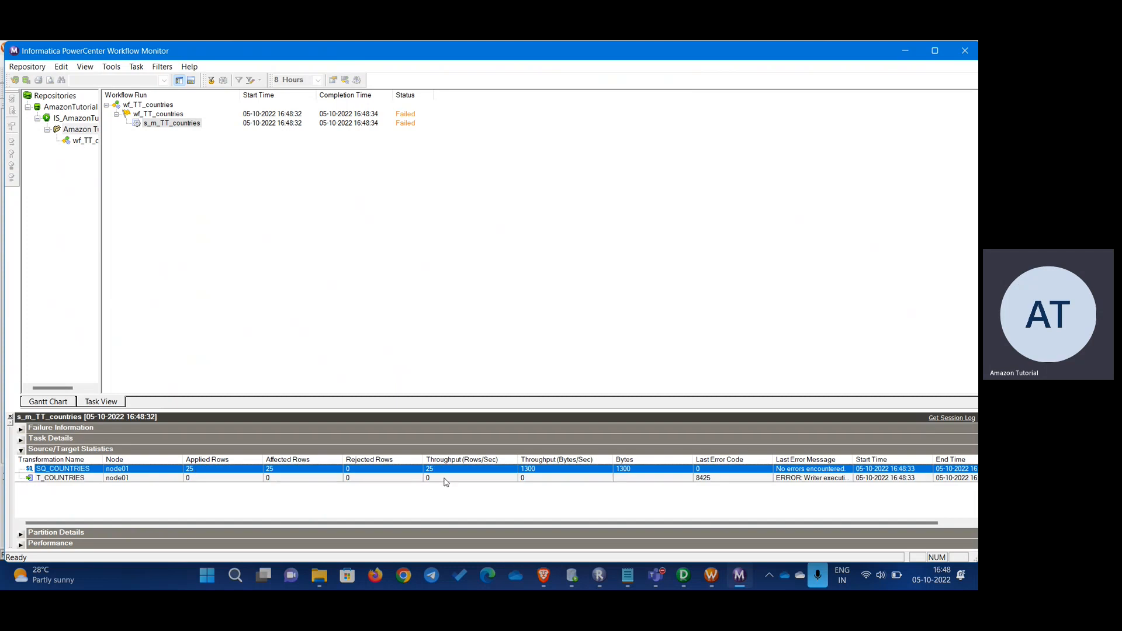
click(114, 479)
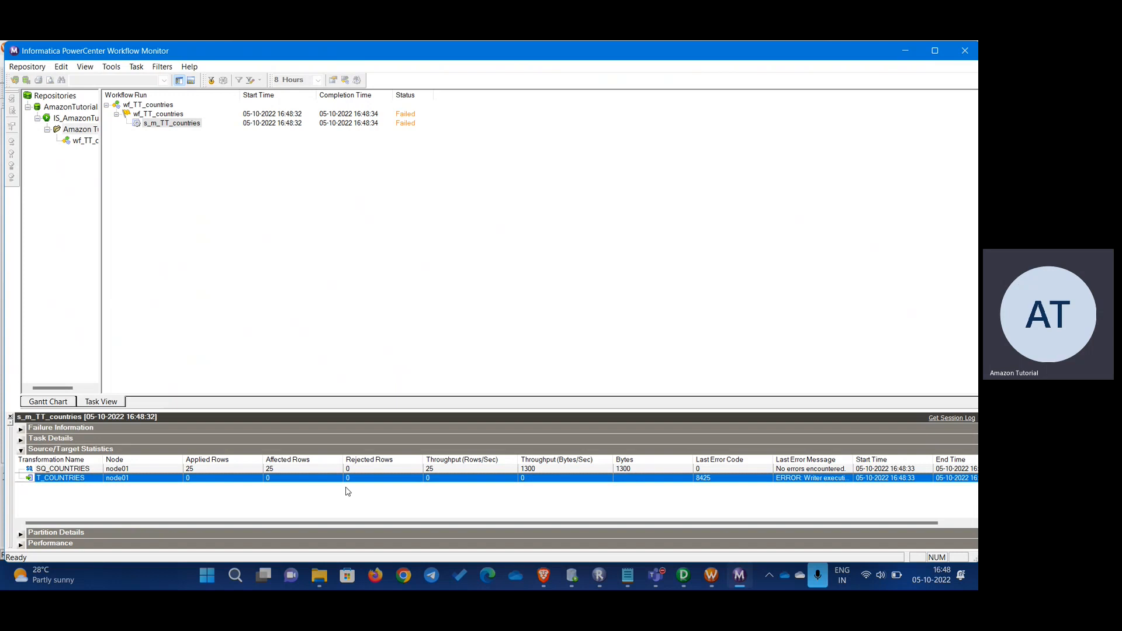
click(463, 247)
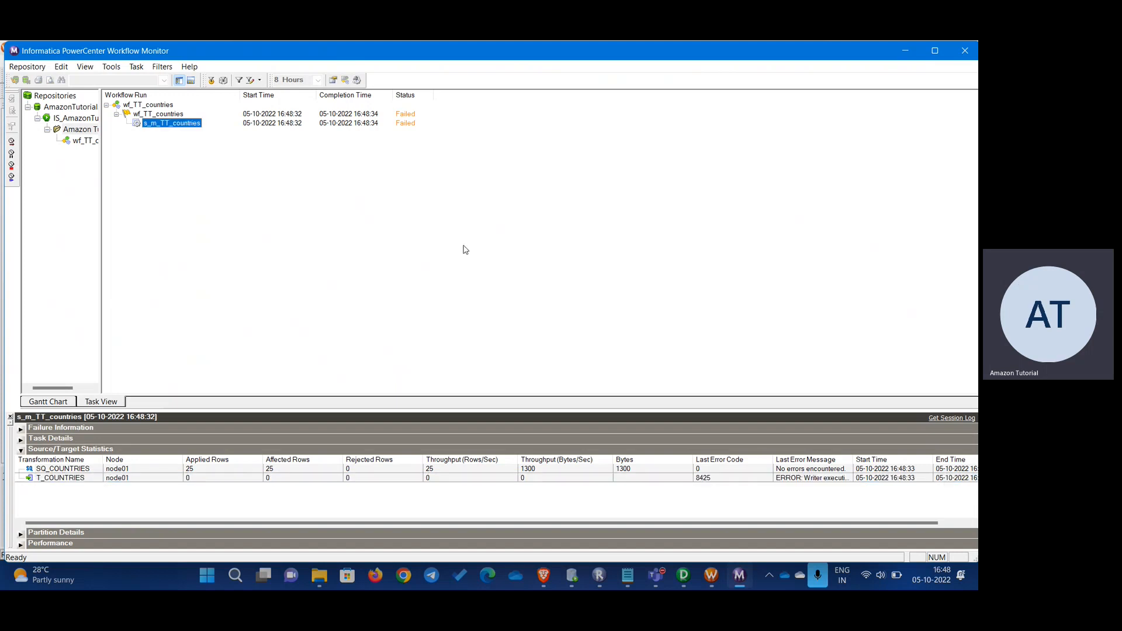
- Get the session log for s_m_TT_countries and examine the database error entry from the writer thread
right_click(167, 125)
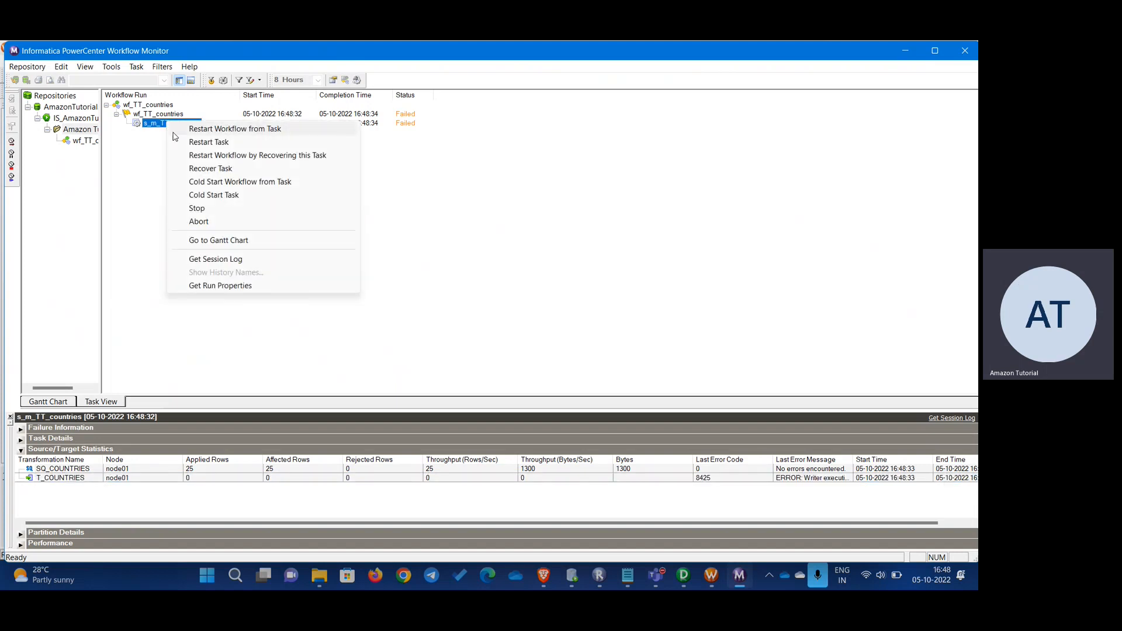
click(203, 261)
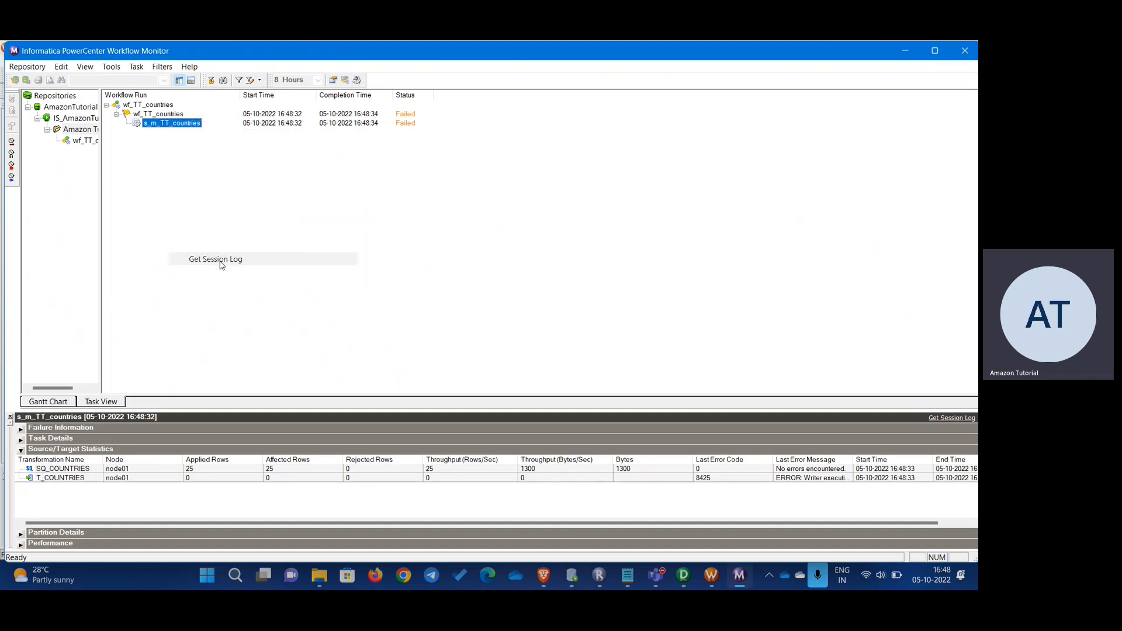
click(395, 82)
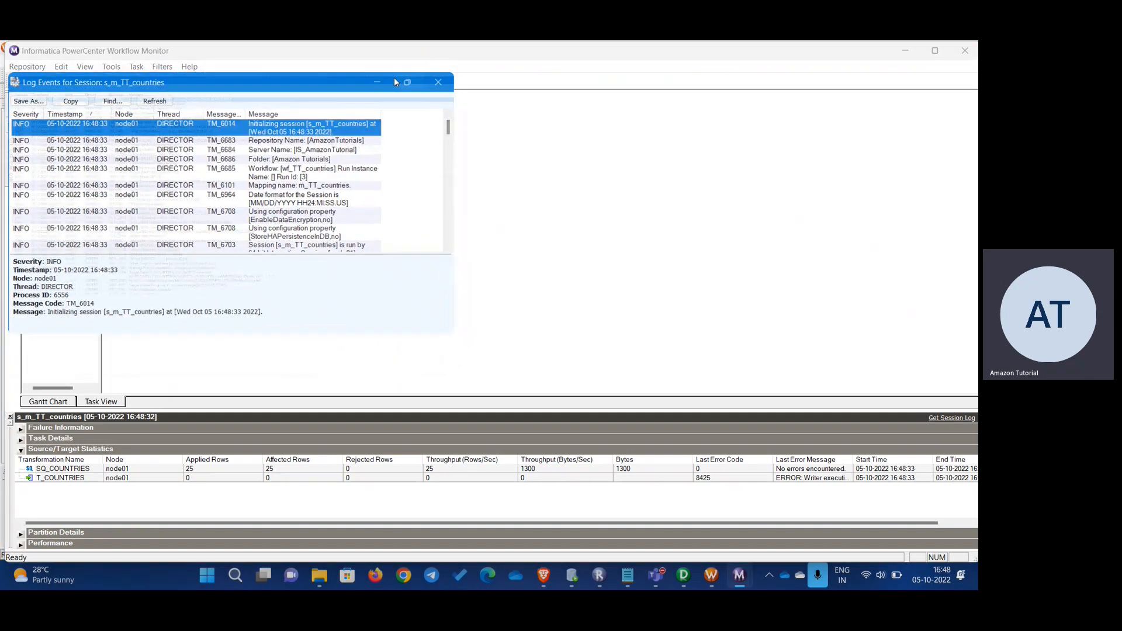
click(280, 196)
scroll(157, 376, down, 5)
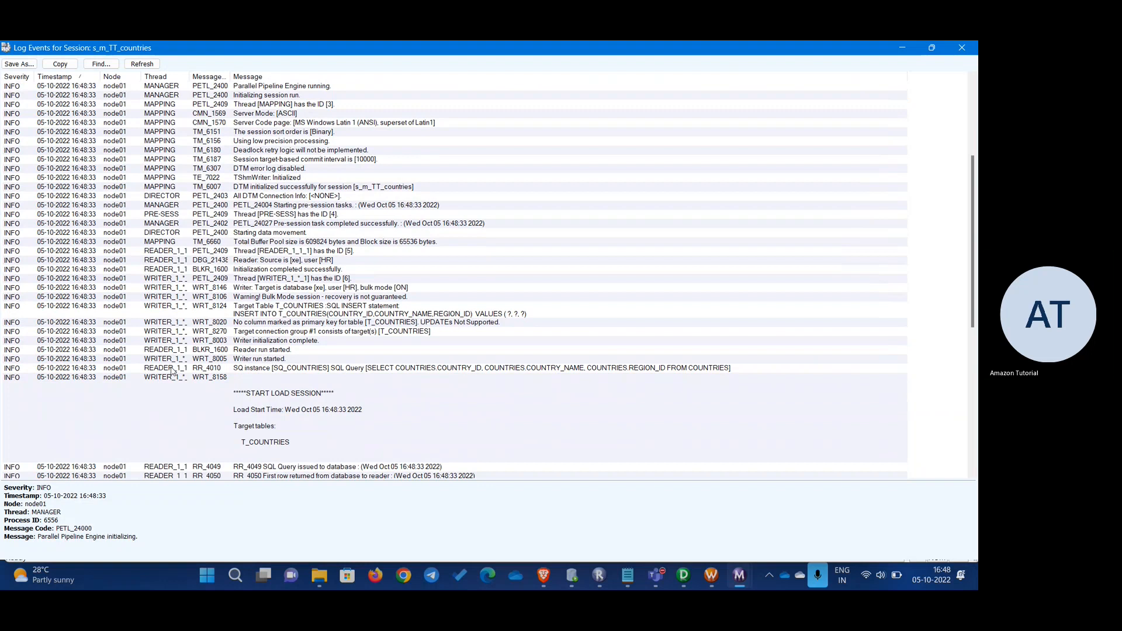
click(173, 368)
scroll(173, 368, down, 5)
click(173, 368)
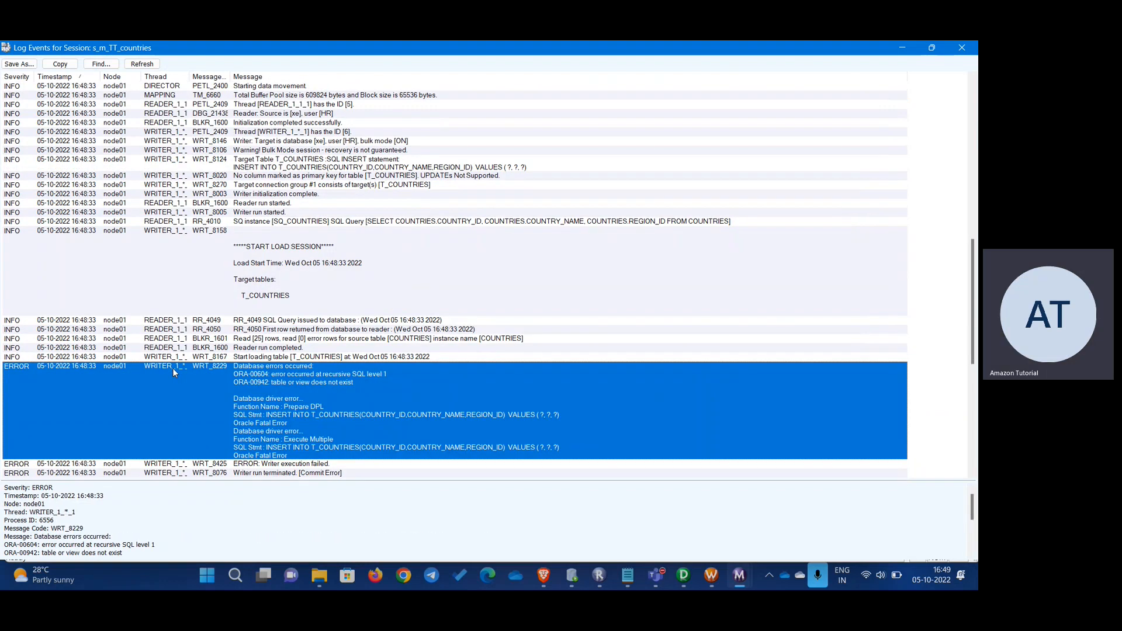
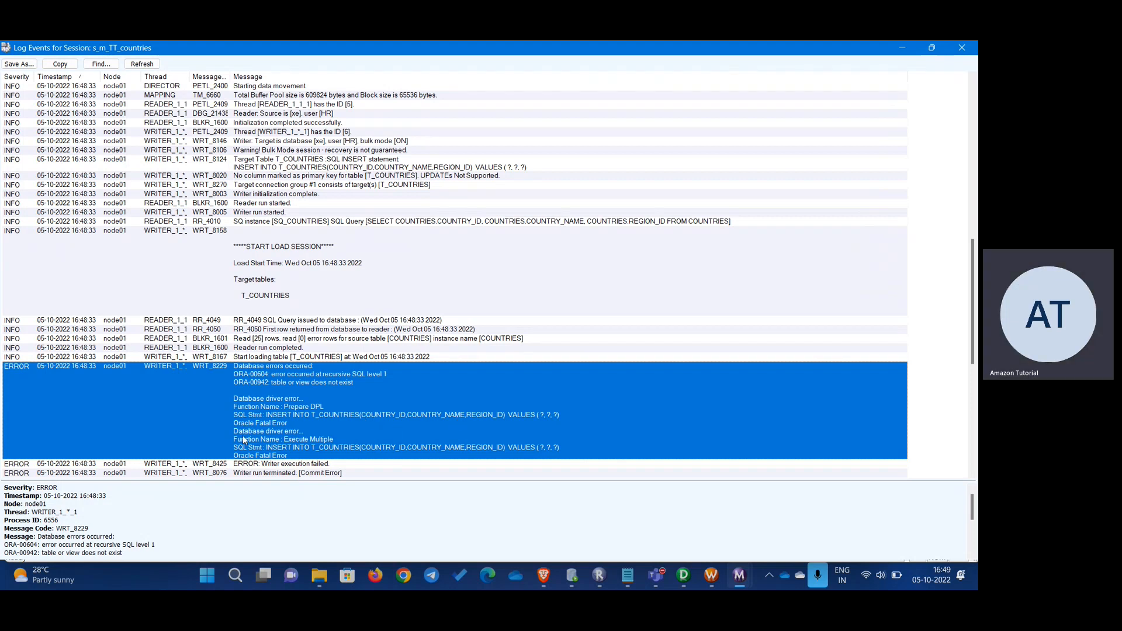
click(961, 48)
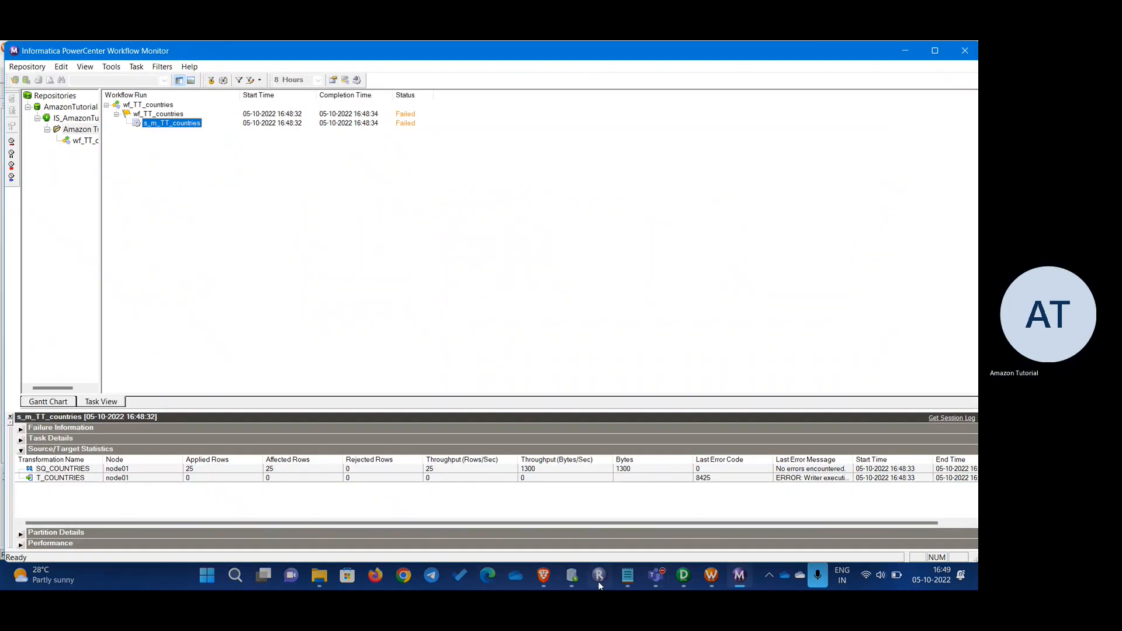
- Switch to Workflow Manager and set the T_COUNTRIES target connection in session s_m_TT_countries to Oracle_Target
click(711, 576)
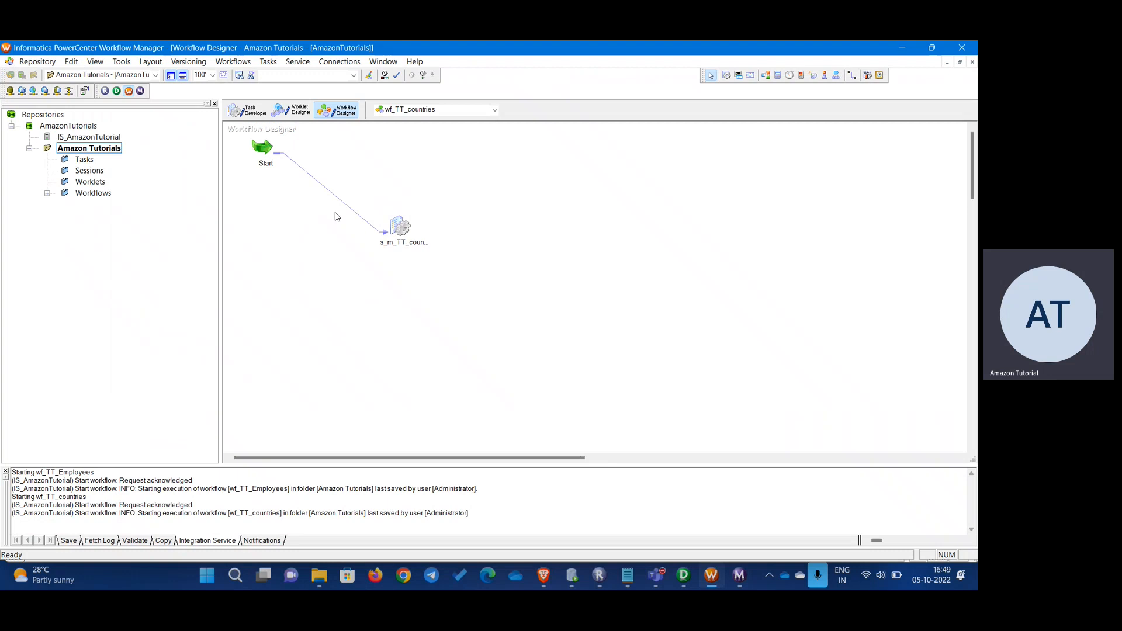
double_click(394, 229)
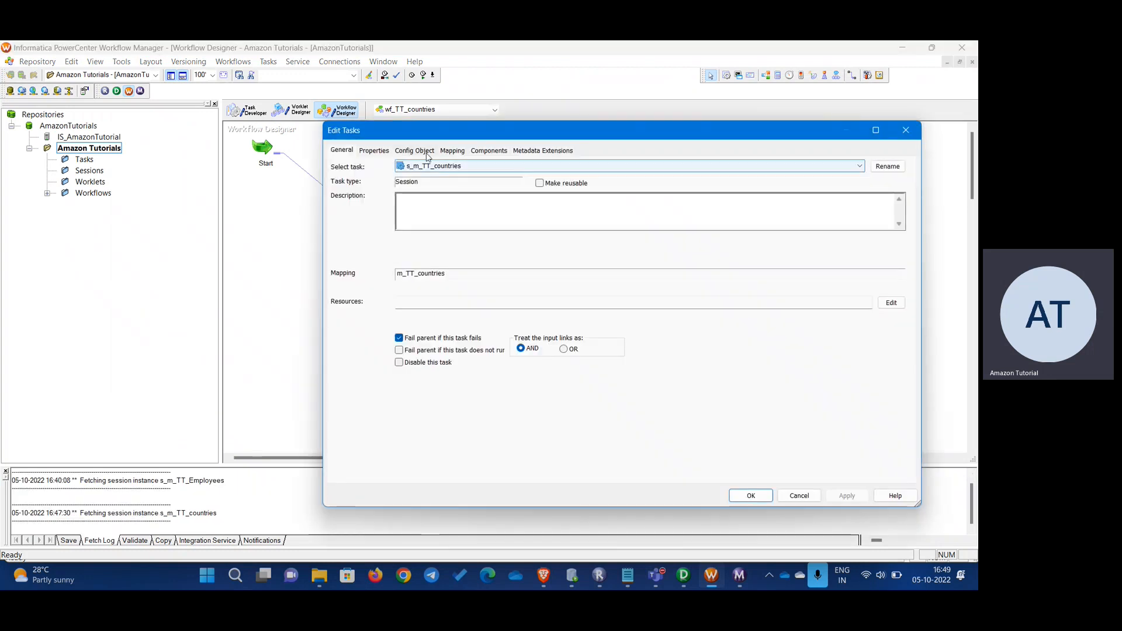
click(452, 151)
click(381, 260)
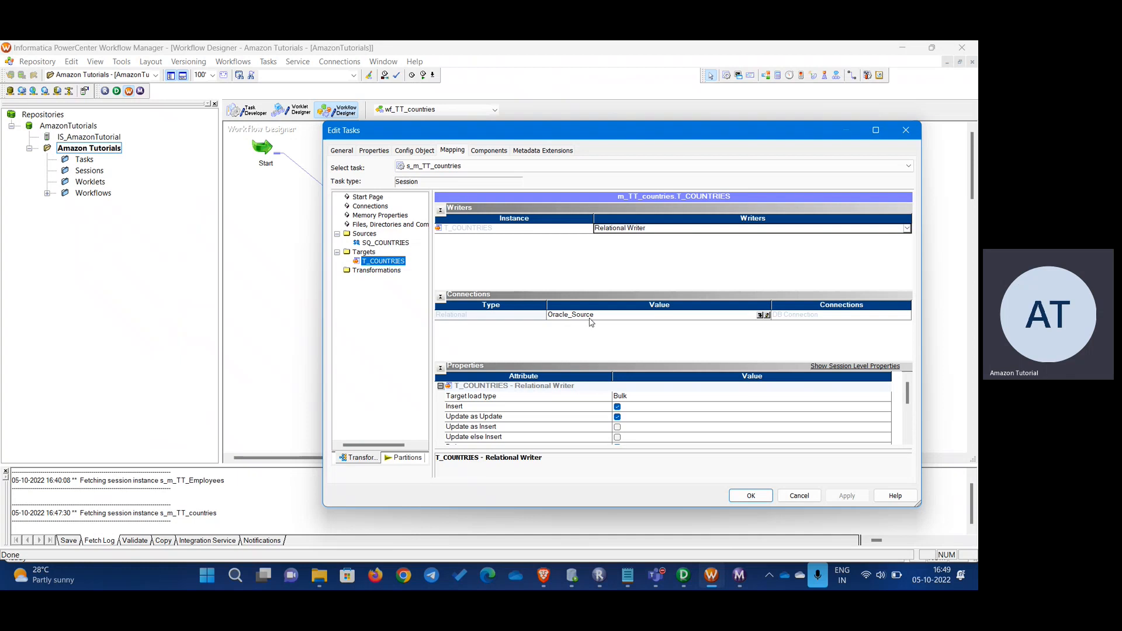
click(759, 315)
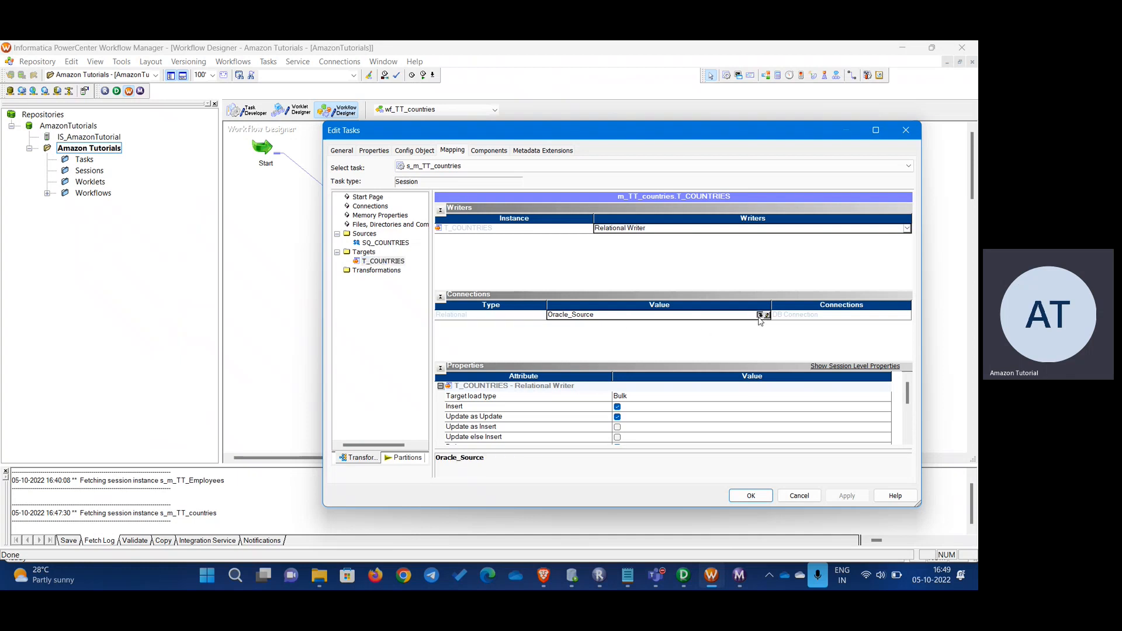
click(580, 327)
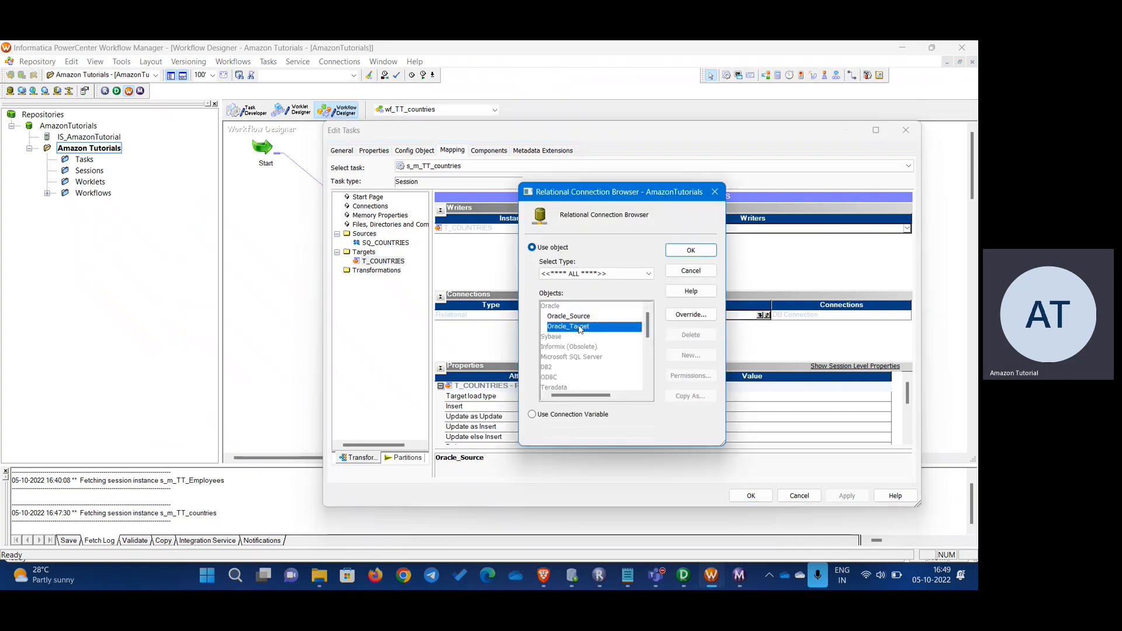
click(690, 250)
click(751, 495)
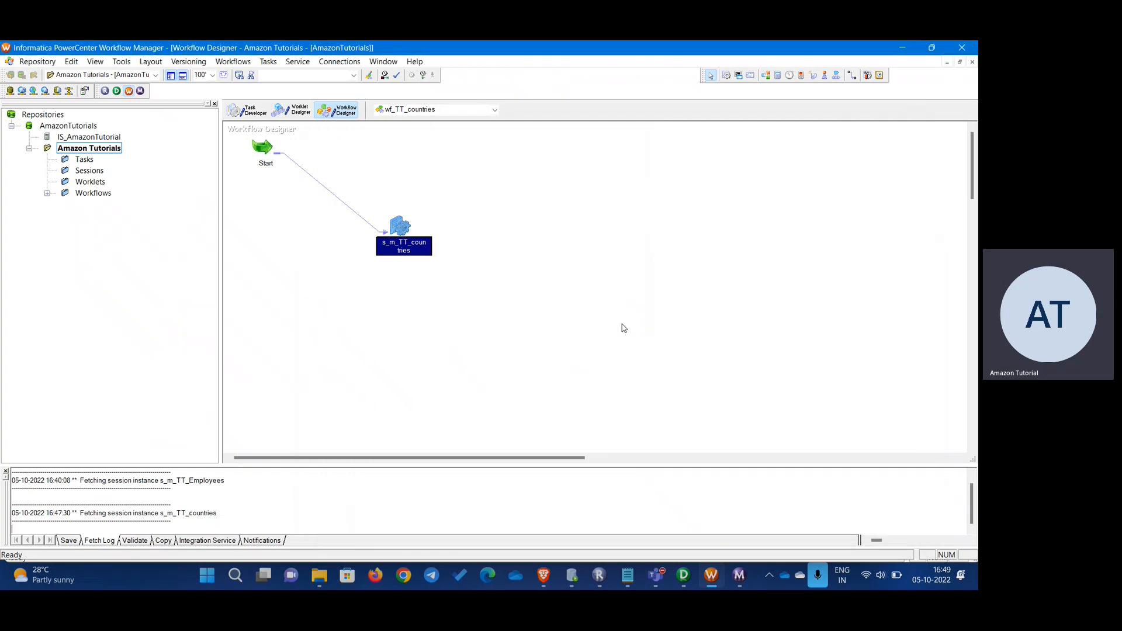
- Save the corrected workflow wf_TT_countries and start it again
key(ctrl+s)
right_click(552, 219)
click(603, 364)
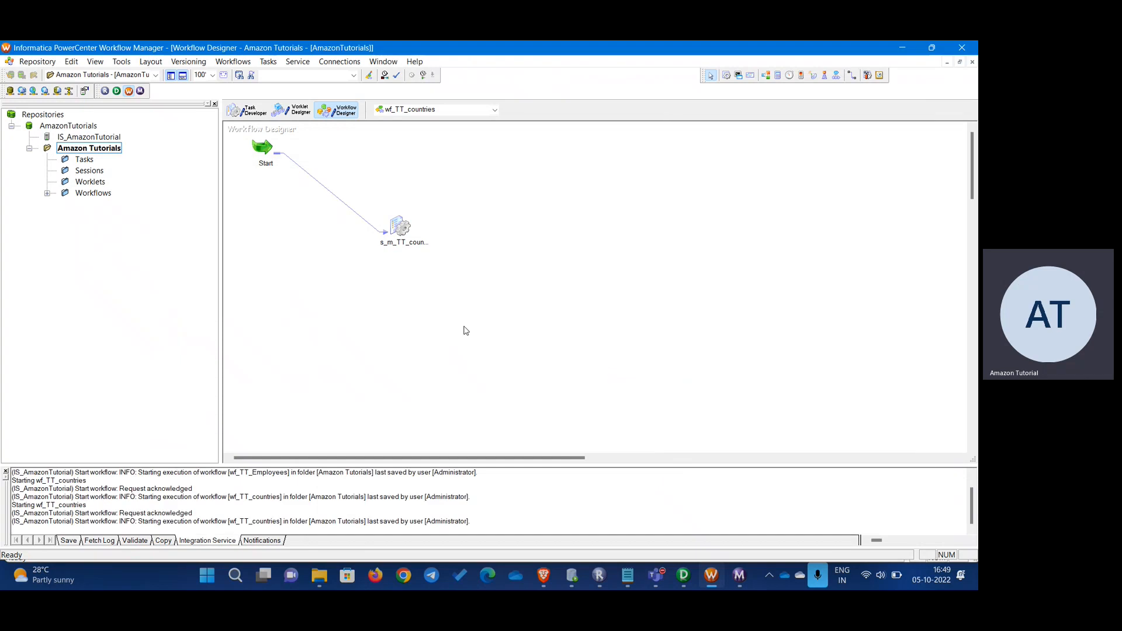
- Switch to Workflow Monitor and check the status and row statistics of the latest s_m_TT_countries run
click(738, 575)
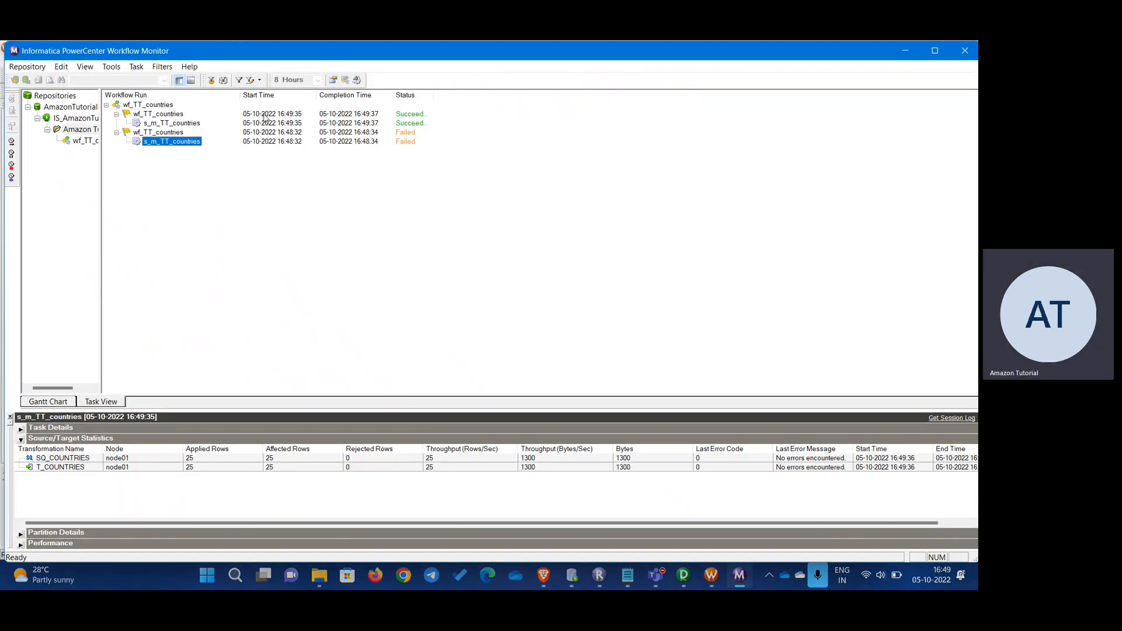
click(193, 124)
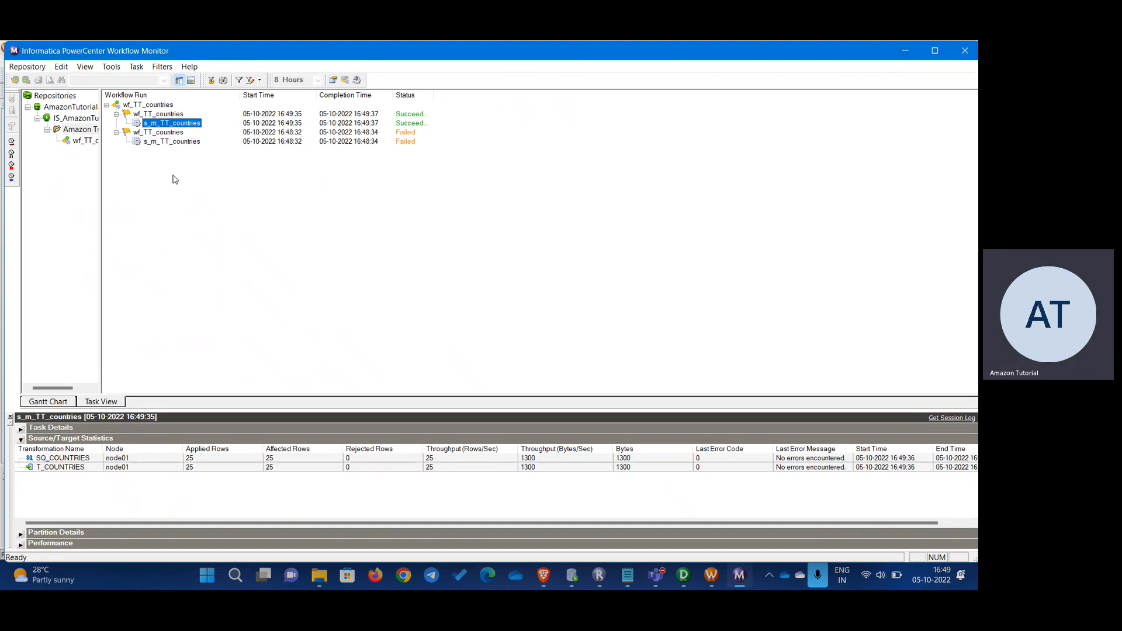
- Compare the SQ_COUNTRIES and T_COUNTRIES row statistics and last error messages for the latest s_m_TT_countries run
click(189, 469)
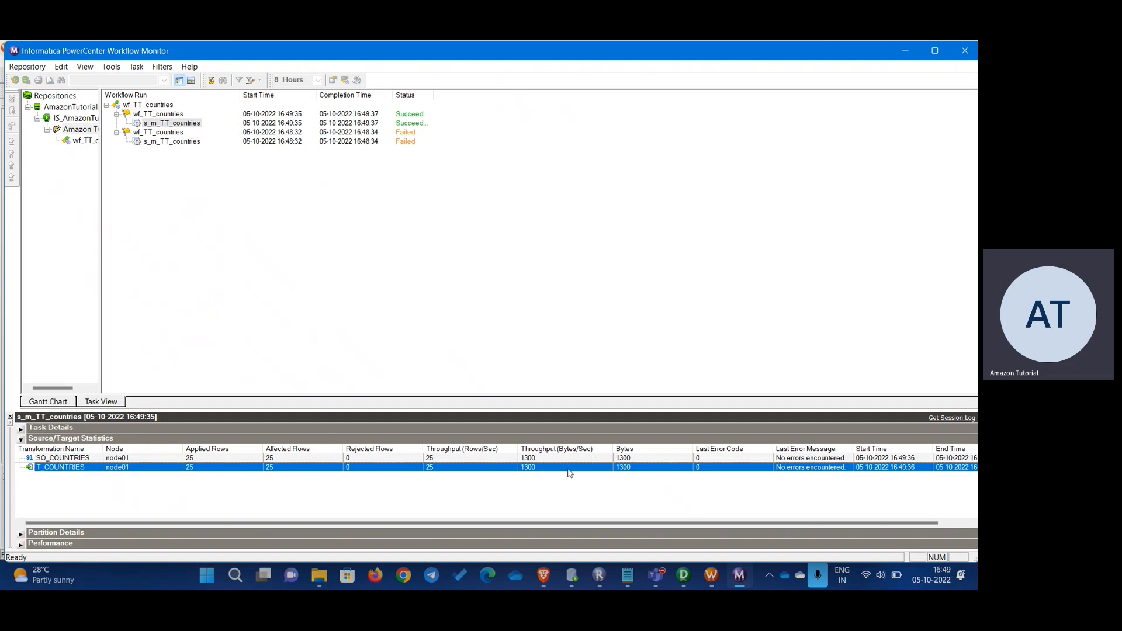
click(471, 271)
click(802, 459)
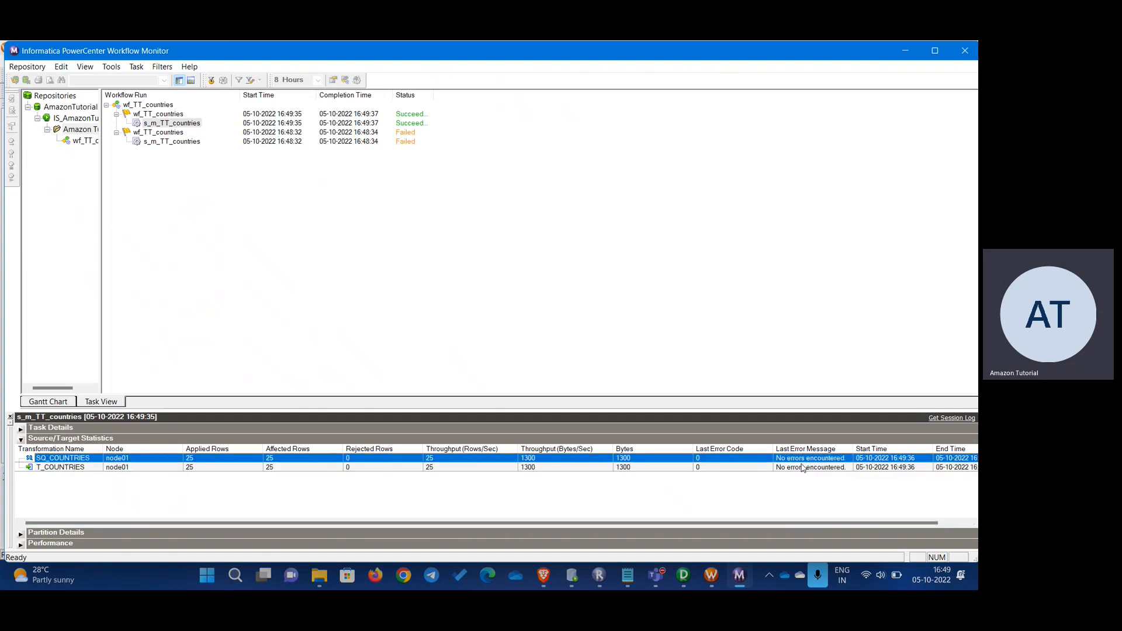
click(807, 467)
click(805, 461)
- Select the failed s_m_TT_countries run, collapse its failure information and widen the Last Error Message column to read it
click(175, 143)
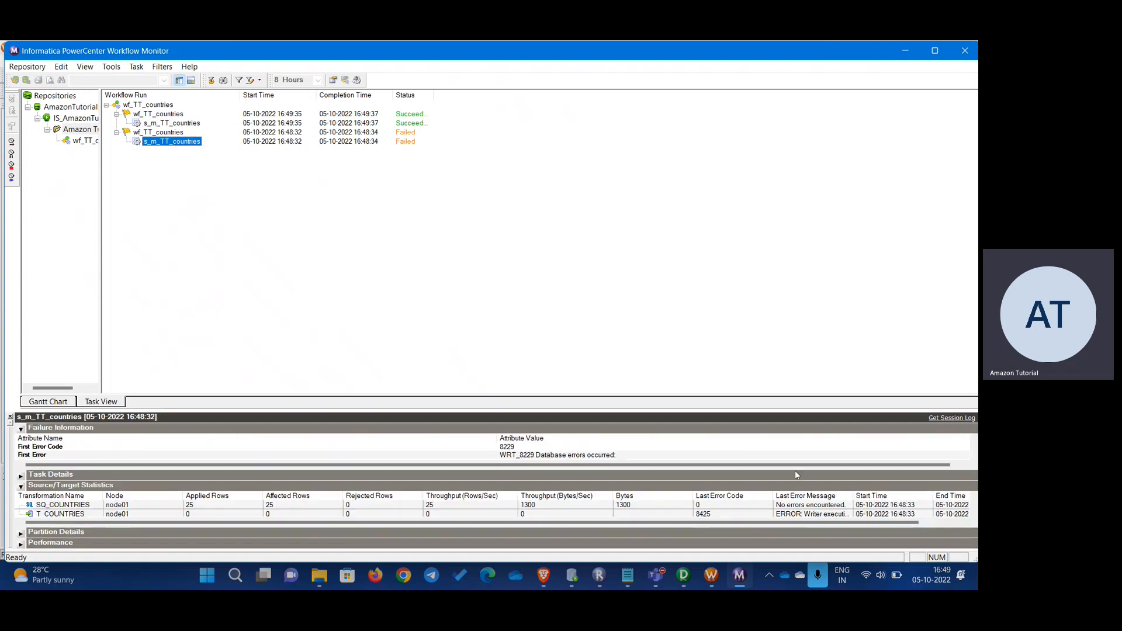
click(20, 429)
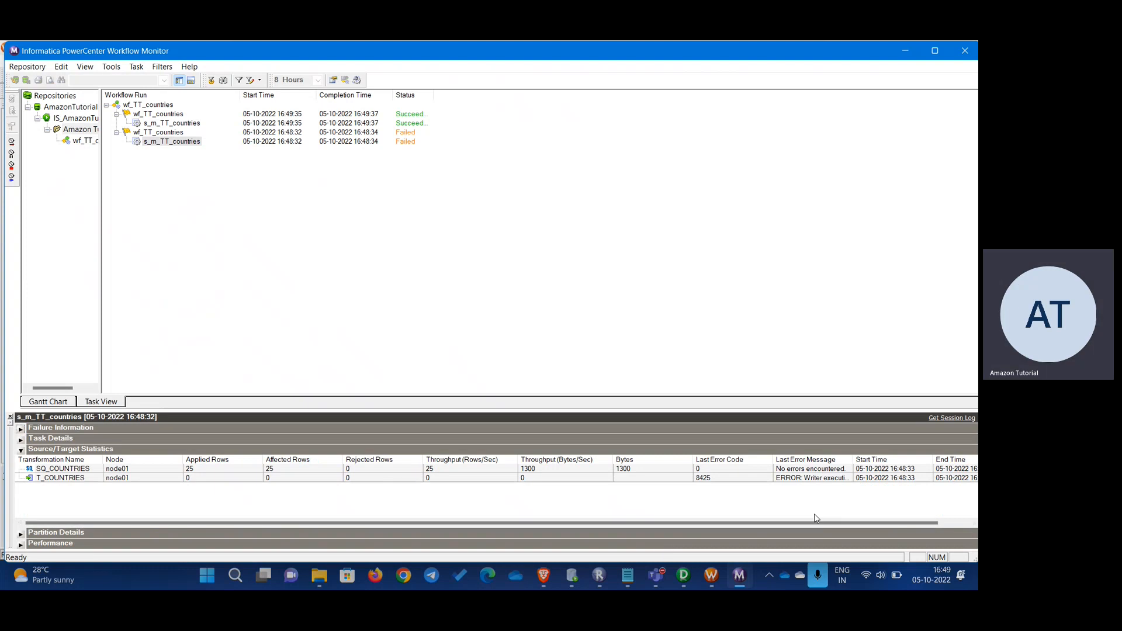
drag(854, 459, 964, 461)
drag(771, 459, 695, 459)
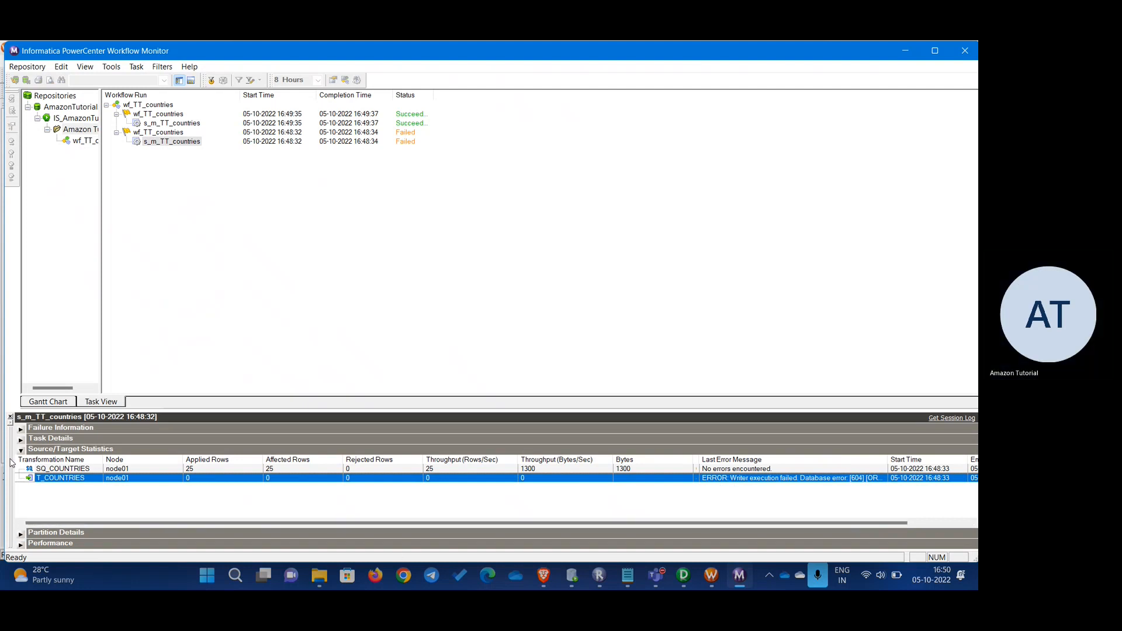
- Close the run properties pane, then get the run properties of the failed s_m_TT_countries run in Task View
click(10, 416)
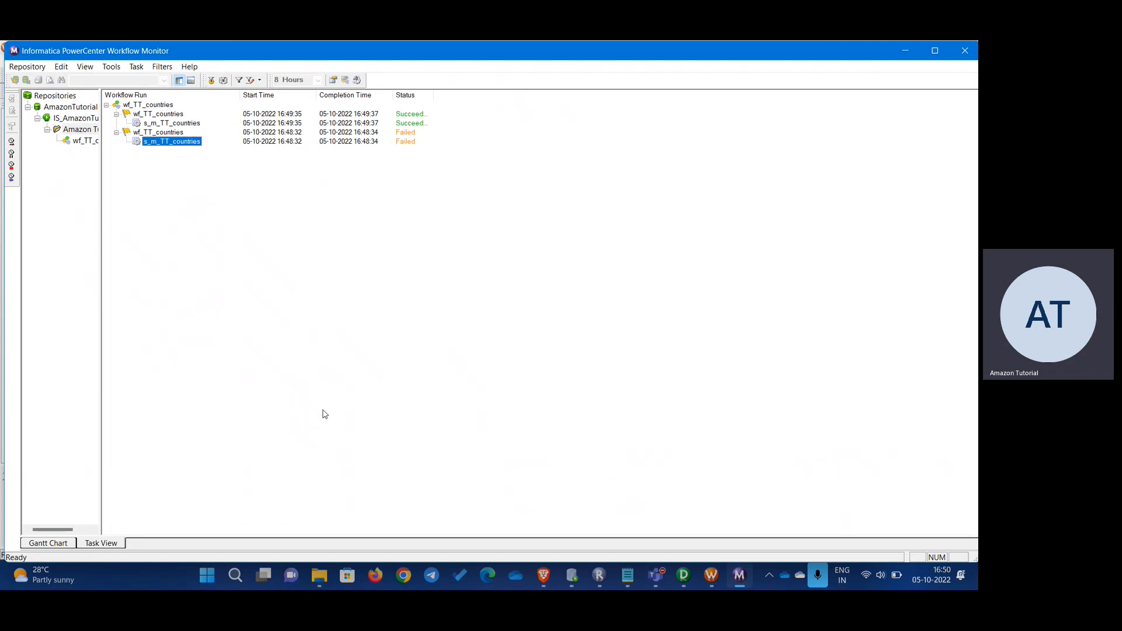
click(47, 543)
click(101, 541)
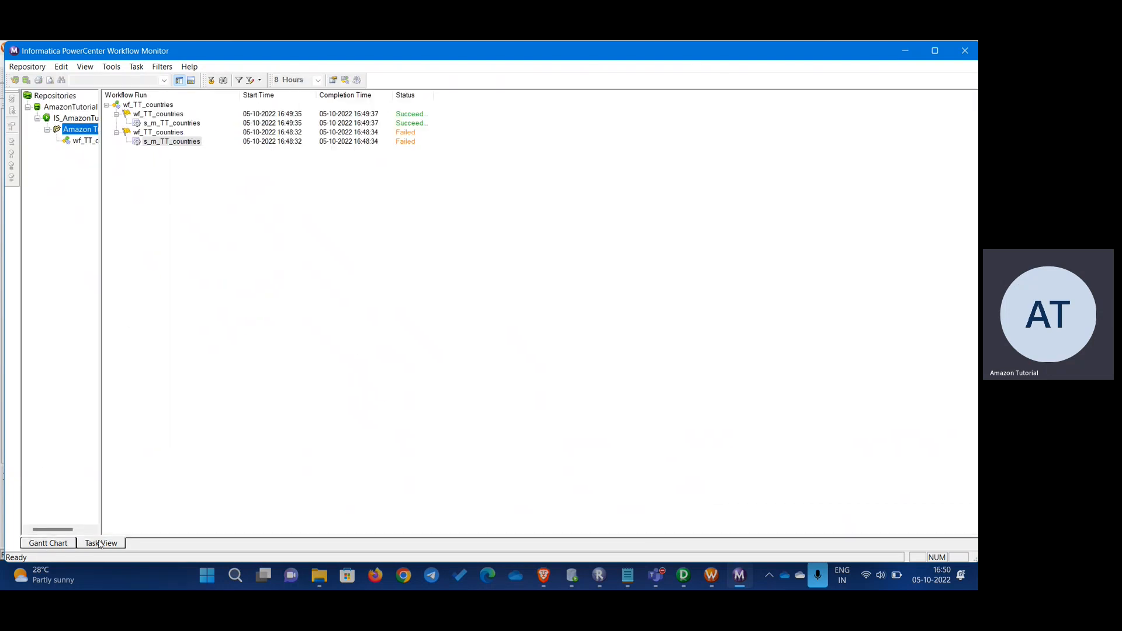
click(177, 142)
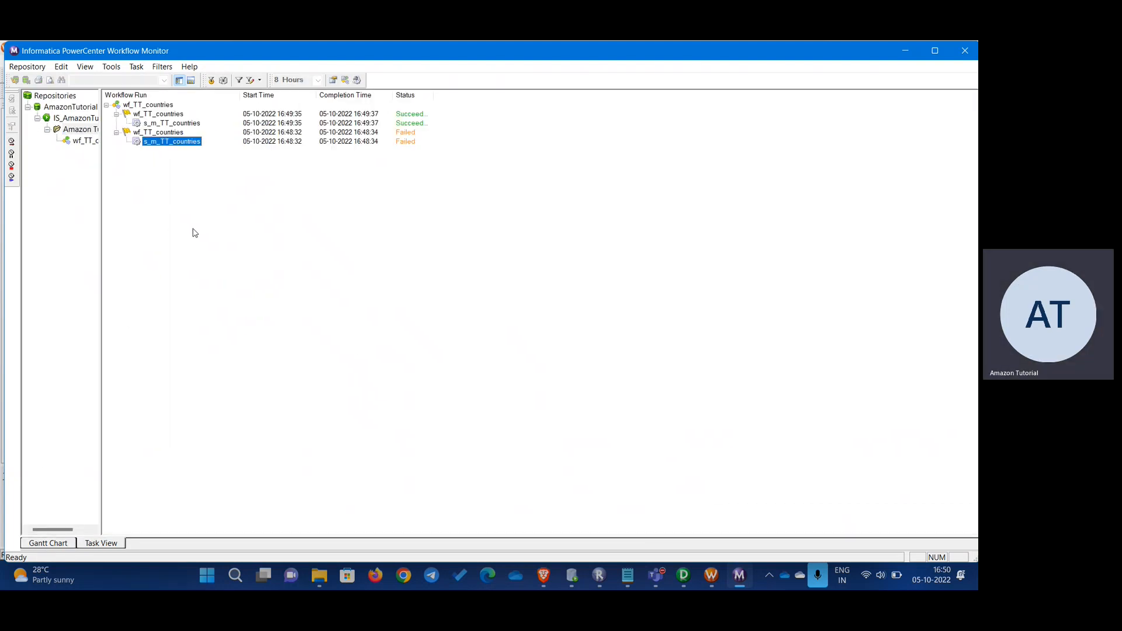
right_click(152, 147)
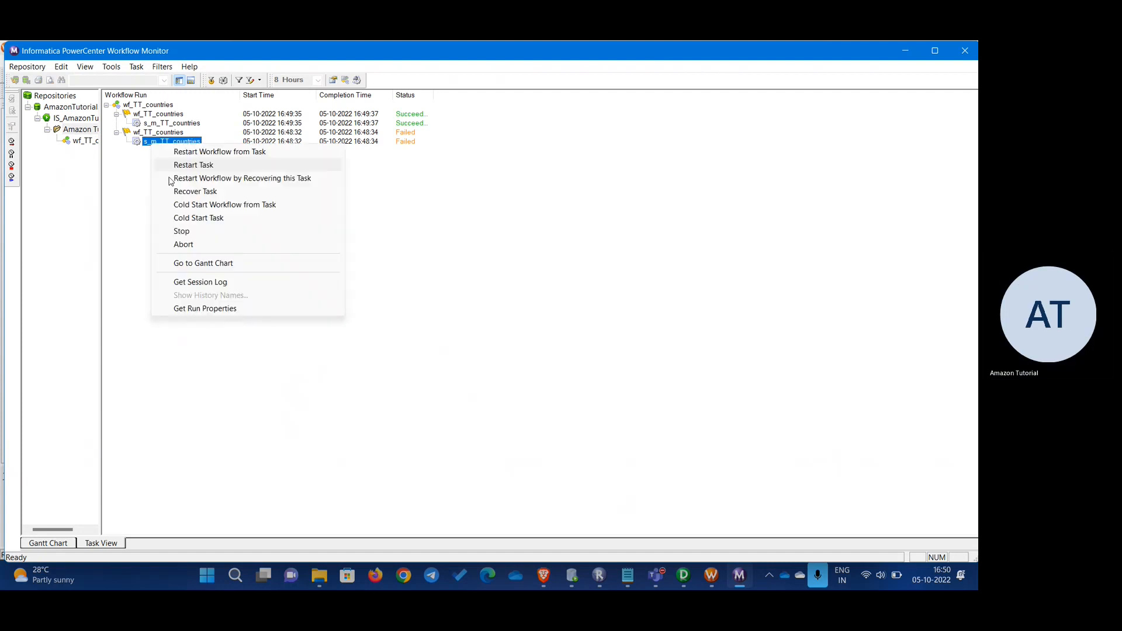
click(197, 308)
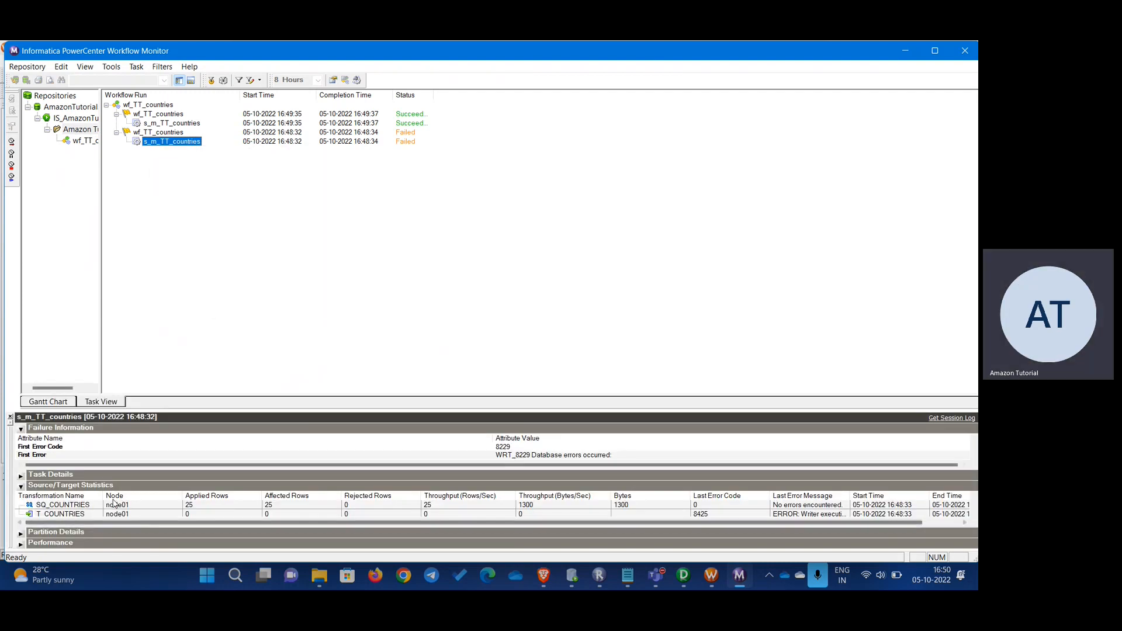
- Enlarge the run properties pane to read the full First Error text and the last error message for T_COUNTRIES
right_click(863, 430)
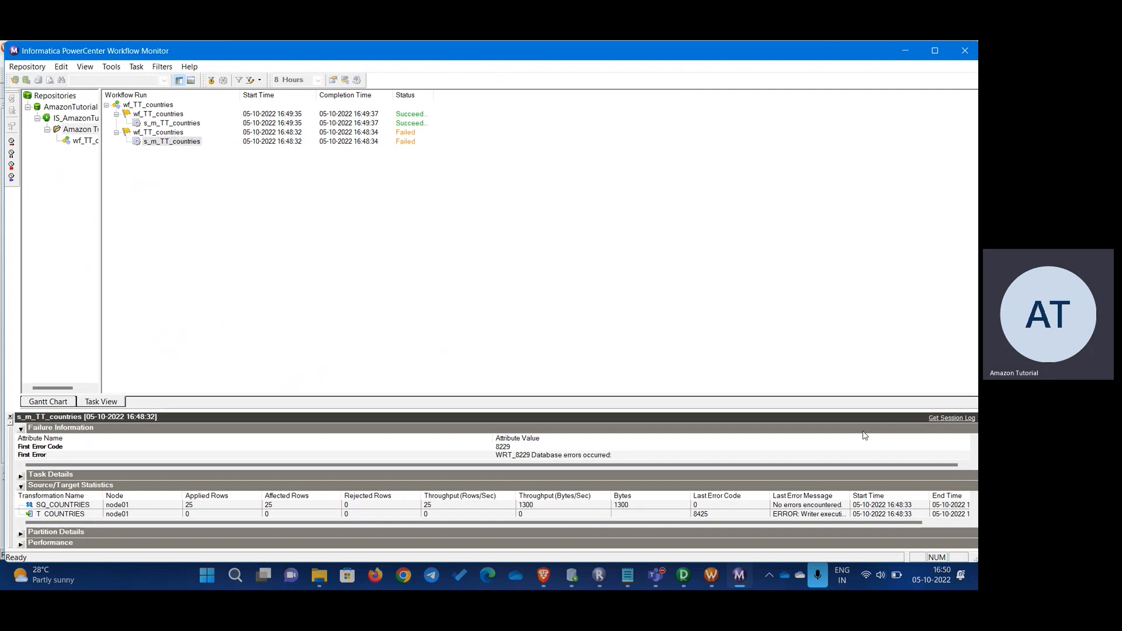
click(576, 458)
click(577, 458)
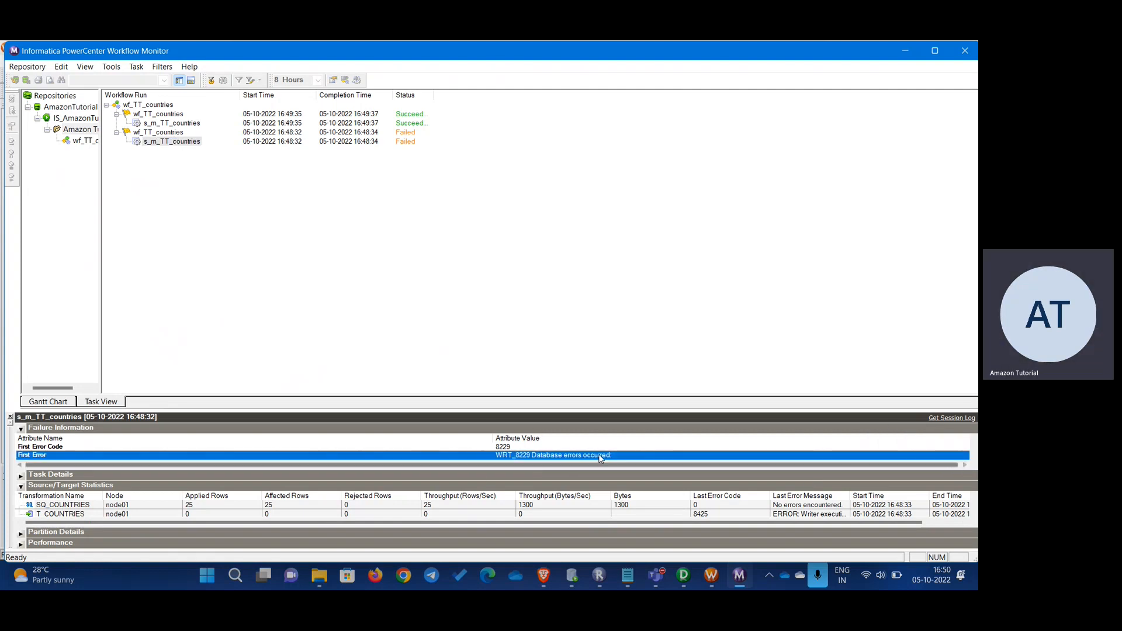
drag(539, 466, 540, 454)
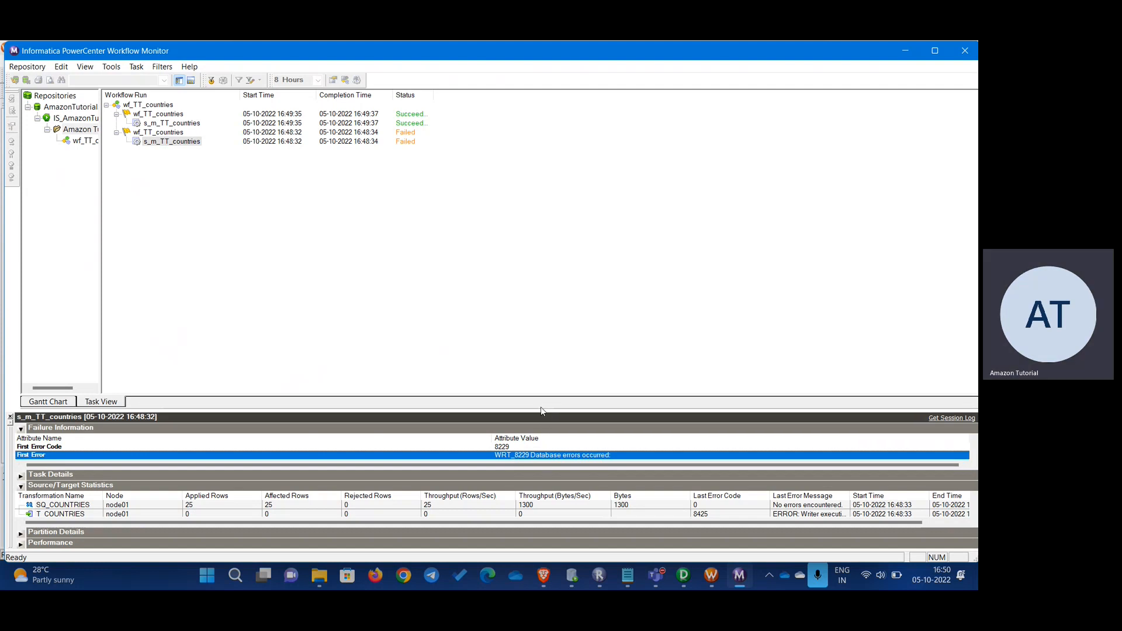
drag(541, 410, 575, 285)
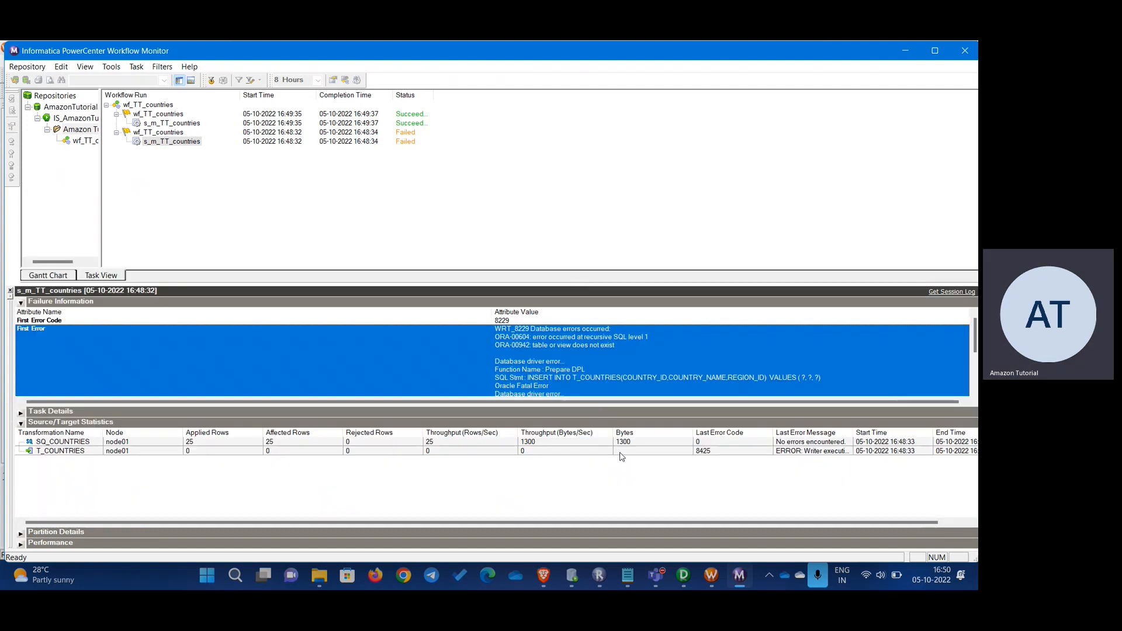
click(614, 452)
drag(853, 434, 958, 434)
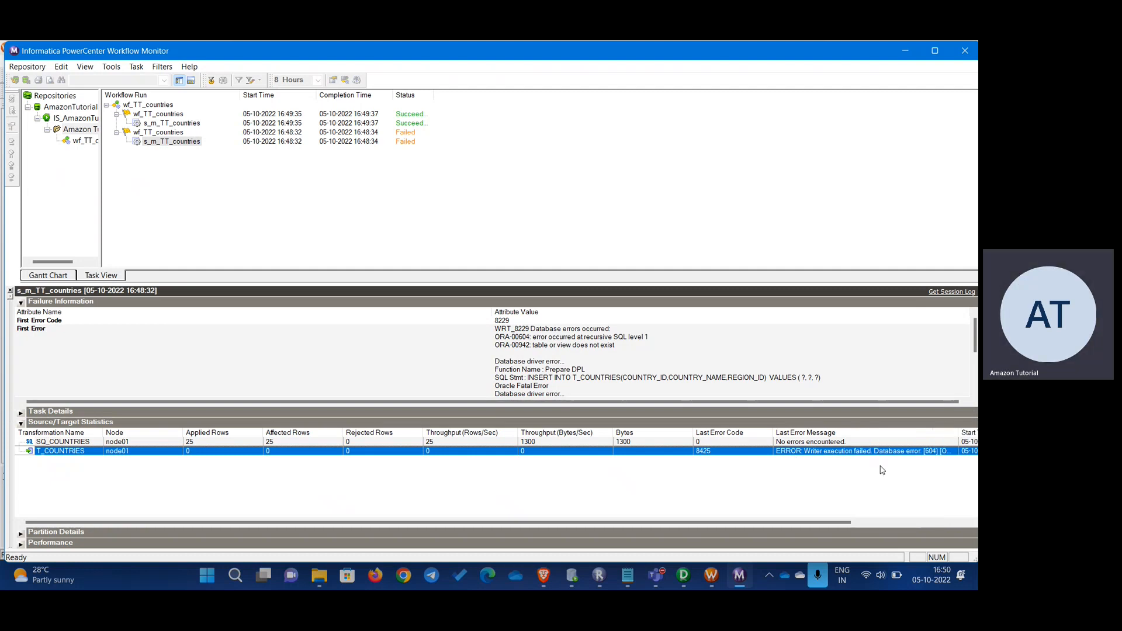
click(732, 250)
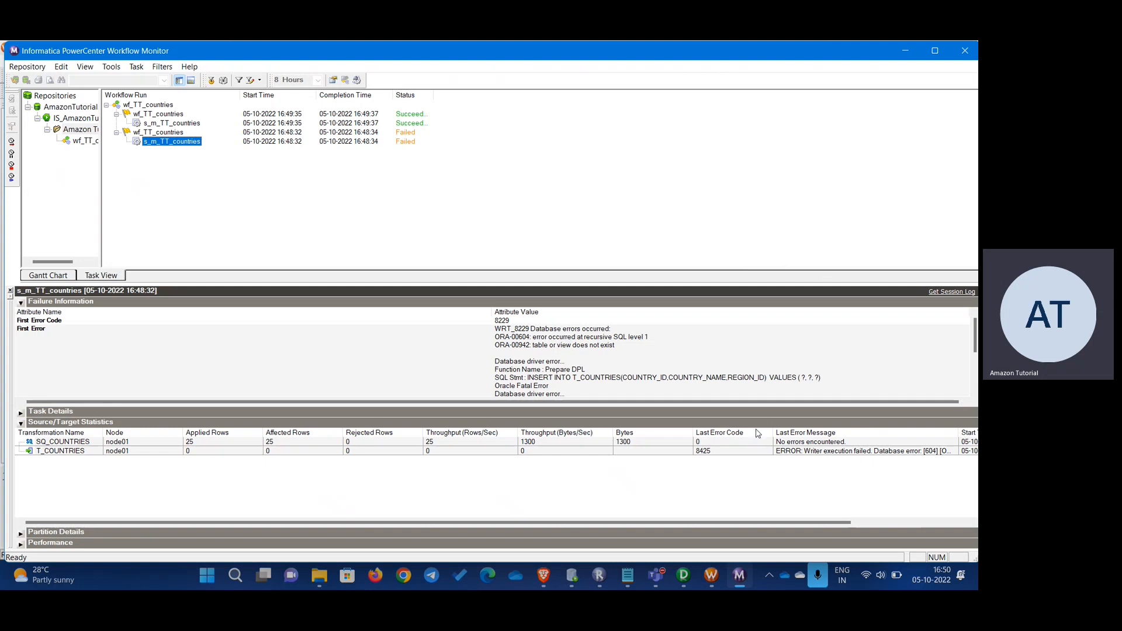
- Save the workflow in Workflow Manager, then switch to Designer and save the Amazon Tutorials folder
click(712, 584)
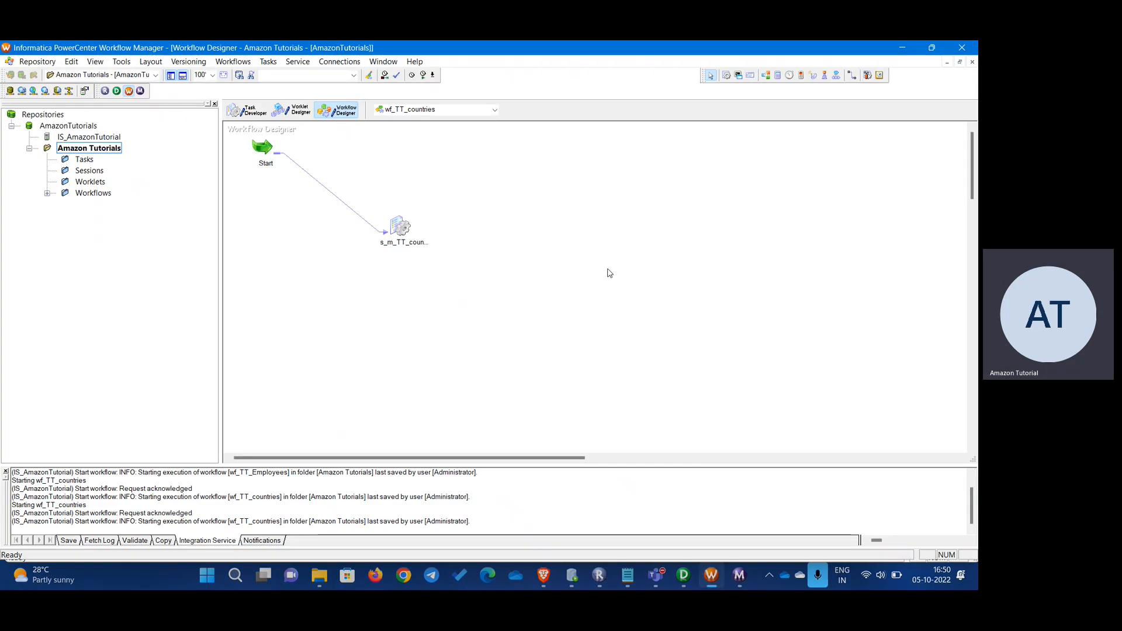
key(ctrl+s)
click(595, 355)
click(683, 579)
key(ctrl+s)
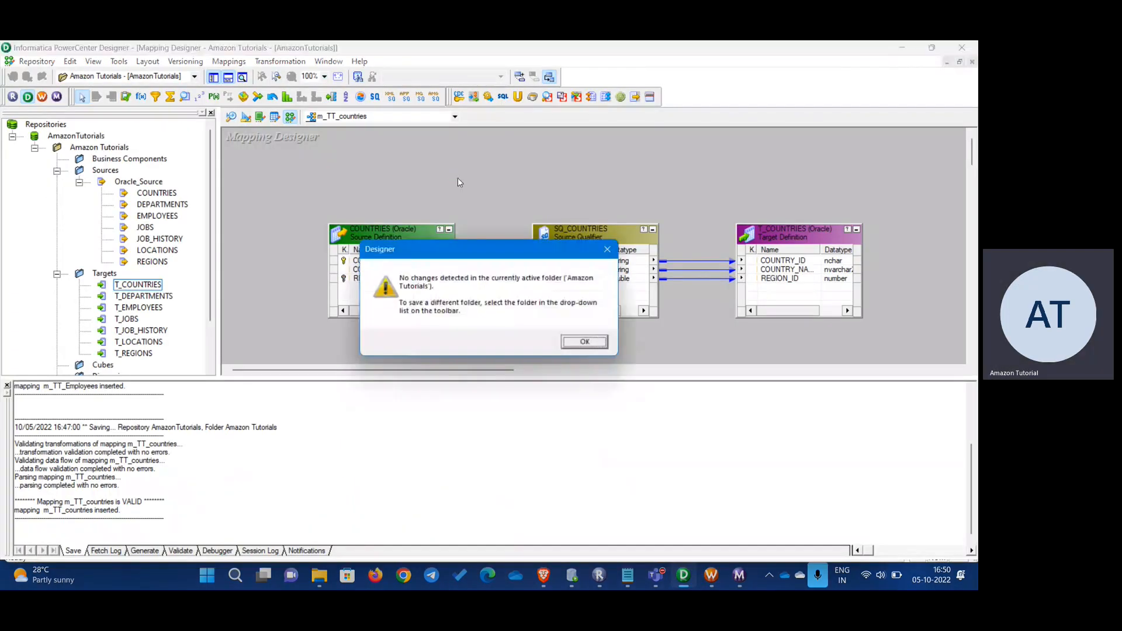
click(582, 343)
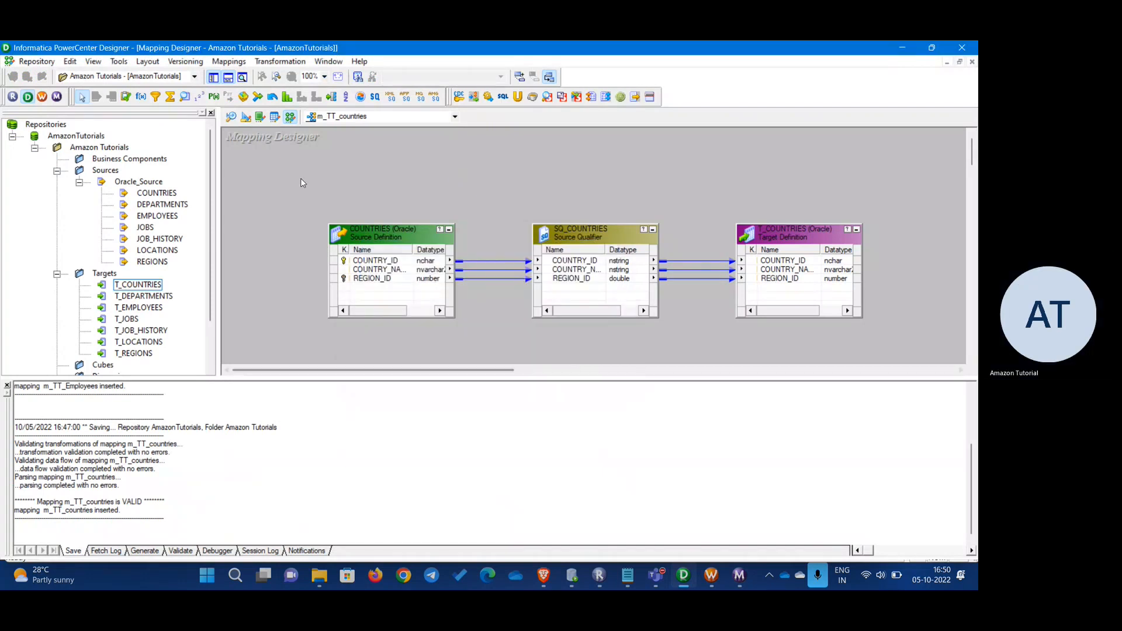
- Clear all objects from the Source Analyzer and Target Designer workspaces
click(231, 118)
right_click(477, 158)
click(507, 179)
click(246, 117)
right_click(525, 189)
click(619, 209)
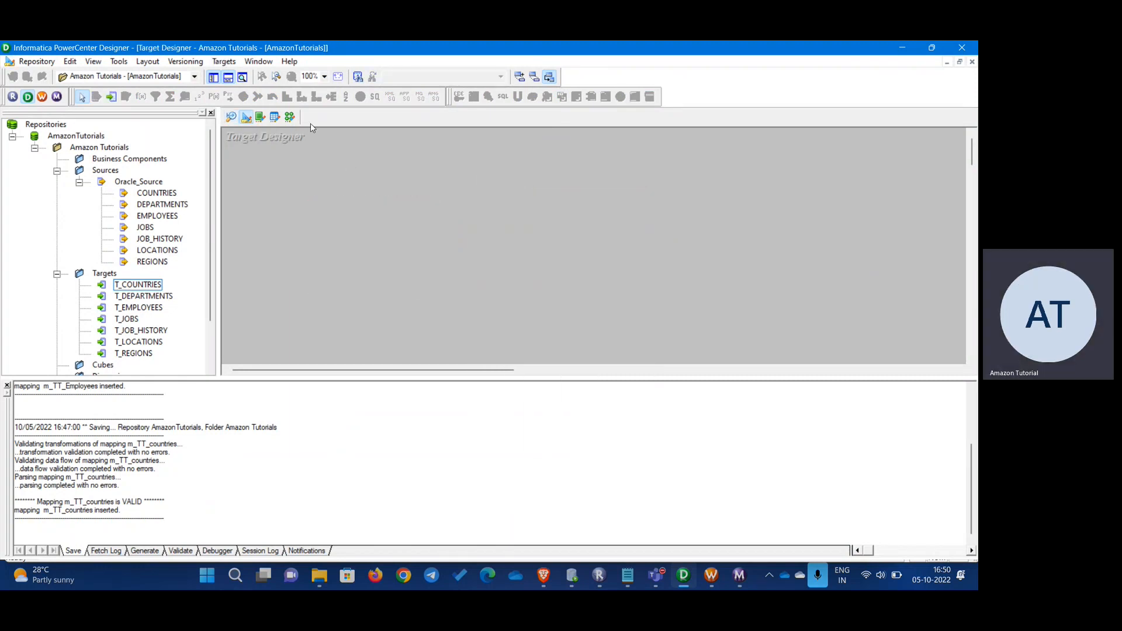
- Place source DEPARTMENTS in the Source Analyzer and target T_DEPARTMENTS in the Target Designer
click(290, 117)
click(232, 117)
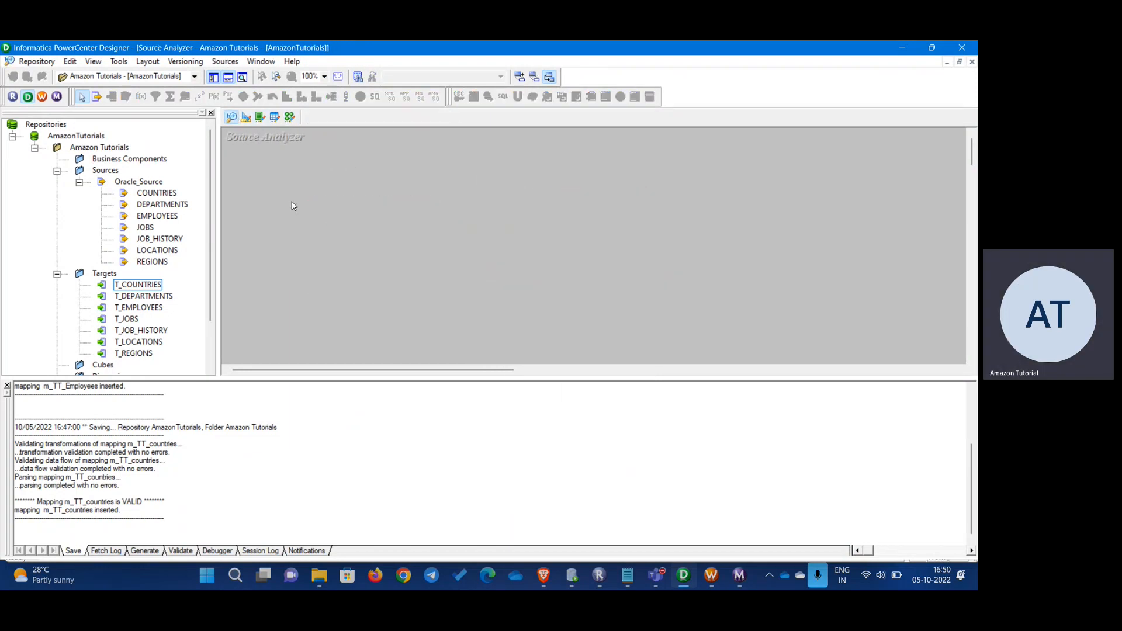
drag(148, 209, 270, 235)
click(245, 117)
drag(144, 296, 328, 194)
- Create a new mapping named m_TT_departments in the Mapping Designer
click(290, 117)
click(228, 61)
click(246, 71)
text(m)
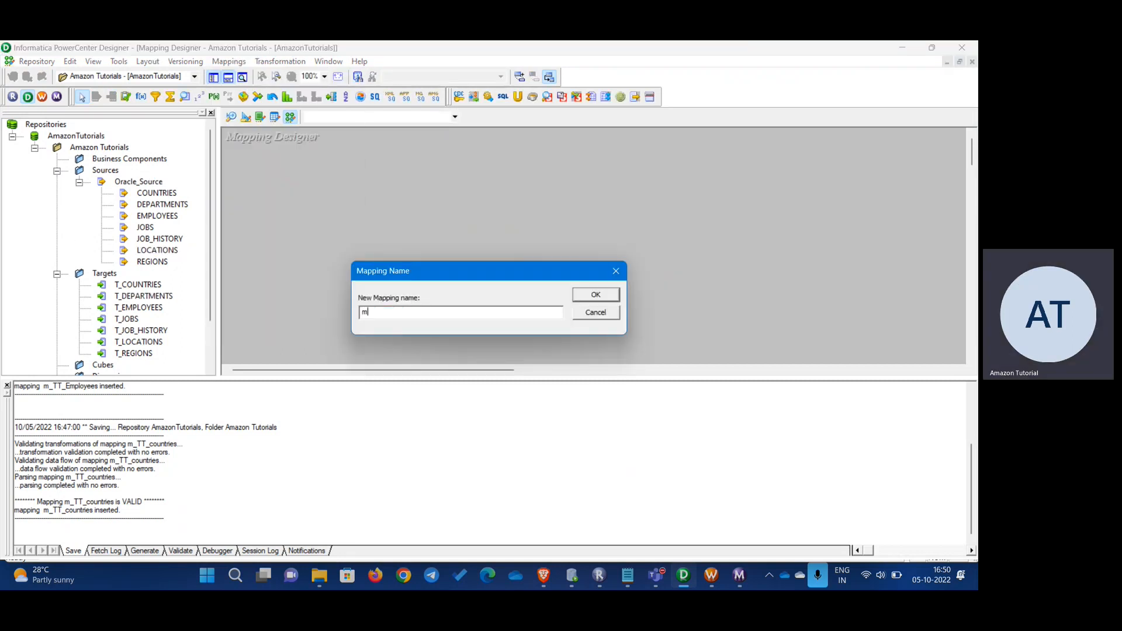
text(_RT_departments)
key(Return)
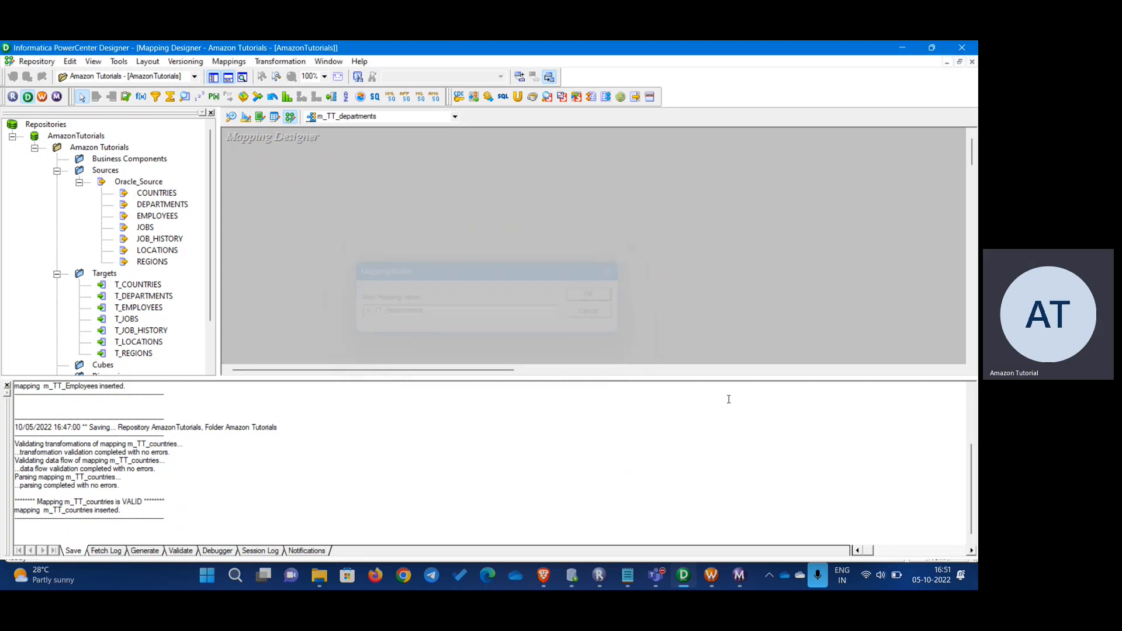
- Add source DEPARTMENTS and target T_DEPARTMENTS to the mapping and link all SQ_DEPARTMENTS ports to the target
drag(162, 204, 307, 175)
drag(143, 296, 599, 223)
right_click(400, 258)
click(438, 268)
drag(461, 264, 620, 260)
- Save mapping m_TT_departments and arrange all its objects in the workspace
key(ctrl+s)
right_click(575, 200)
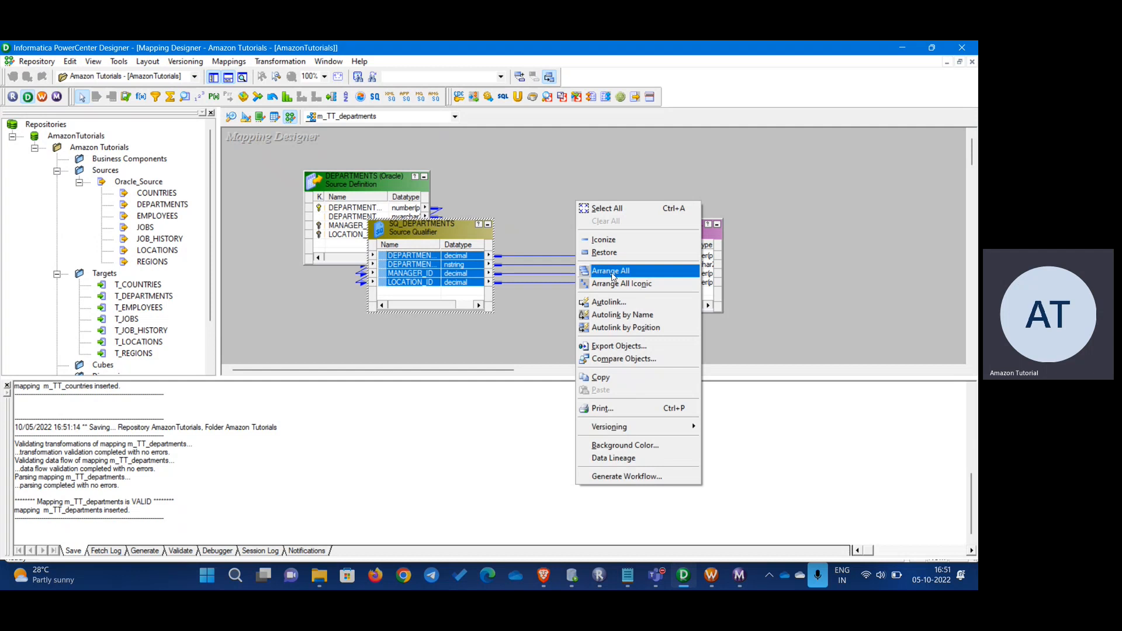
click(612, 270)
key(ctrl+s)
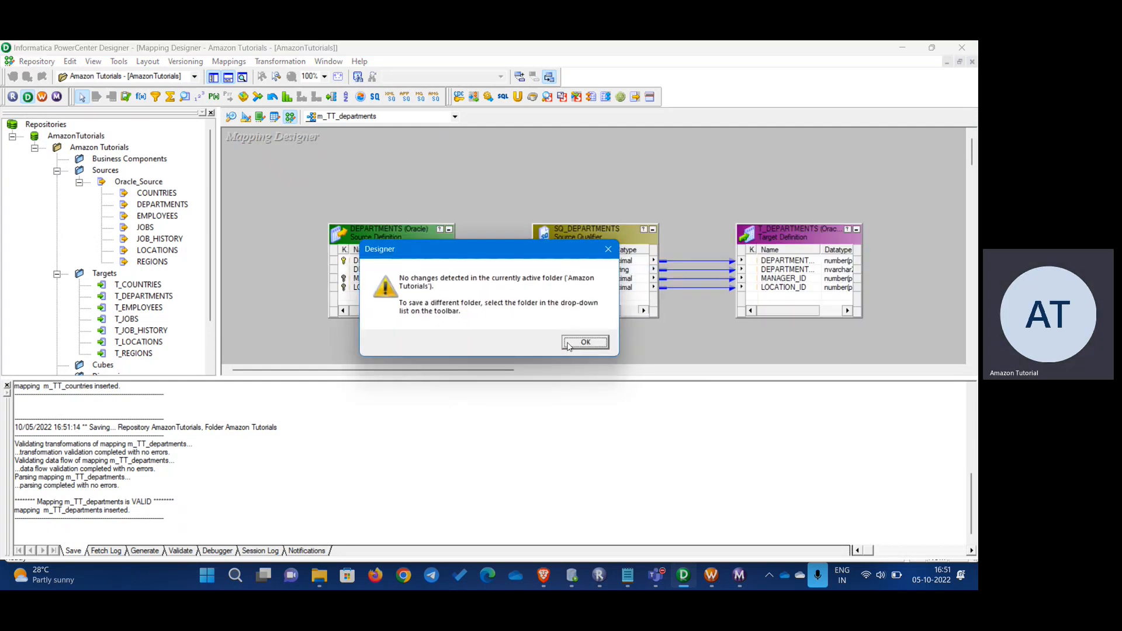
click(567, 345)
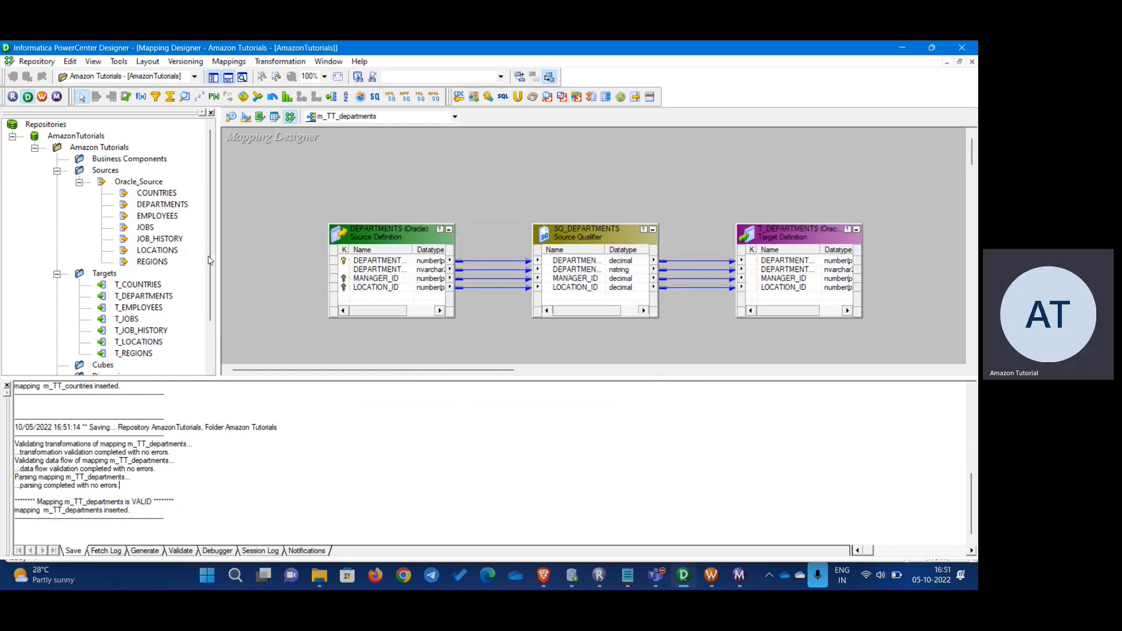
- Switch to Workflow Manager and create a new workflow named wf_TT_departments
click(43, 97)
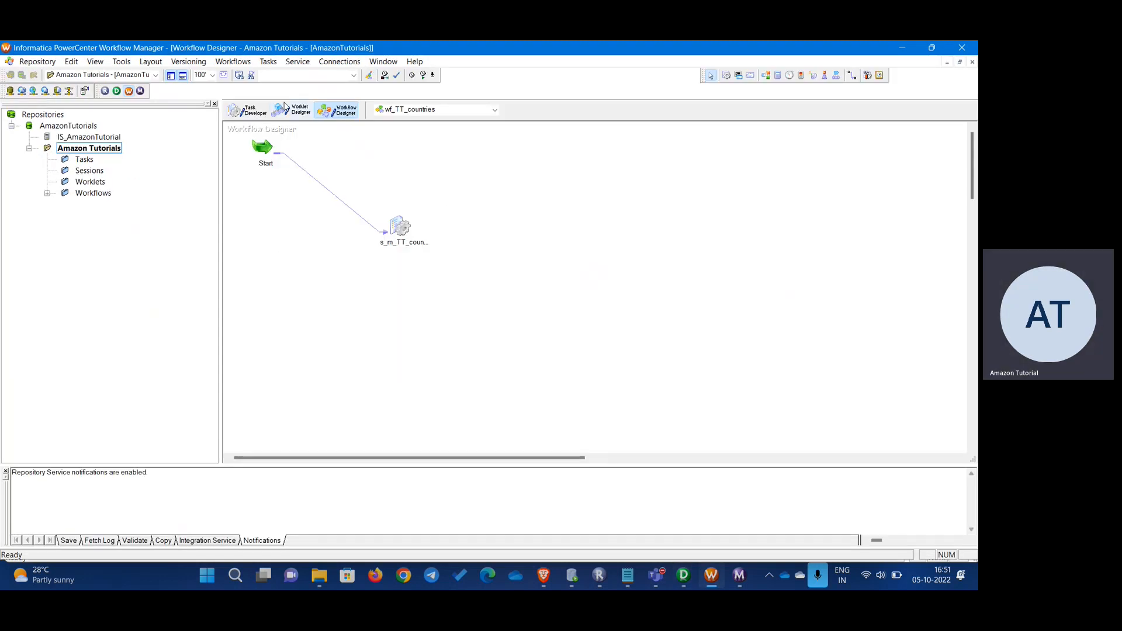
click(234, 61)
click(232, 77)
text(w)
text(f_TT_c)
text(e[a)
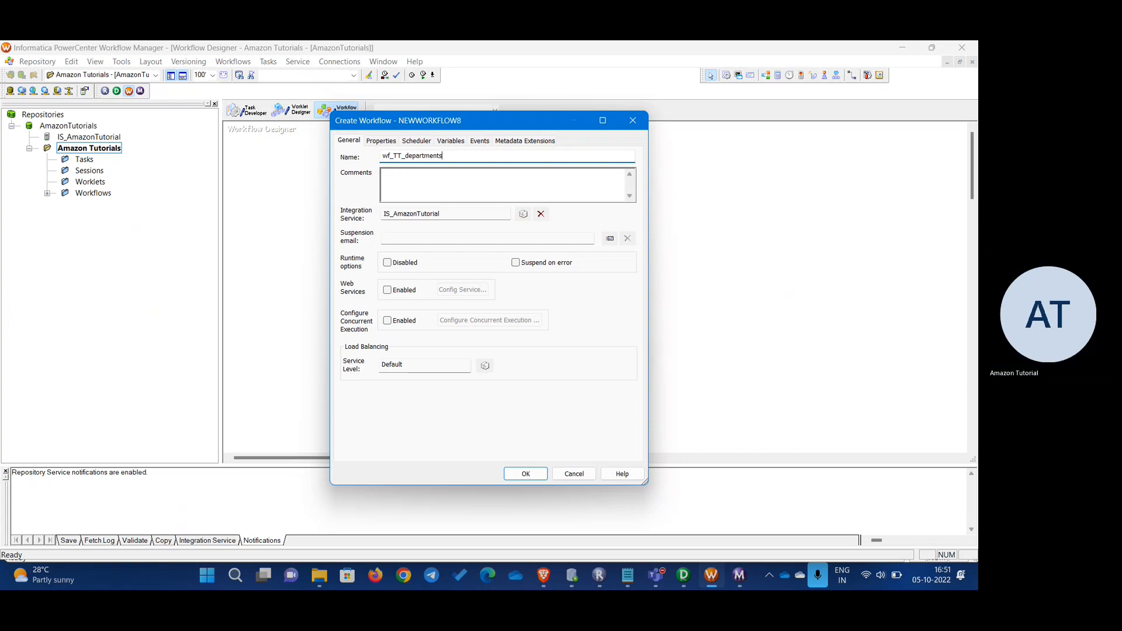
click(524, 475)
- Add a session for mapping m_TT_departments to the workflow and link Start to it
click(726, 75)
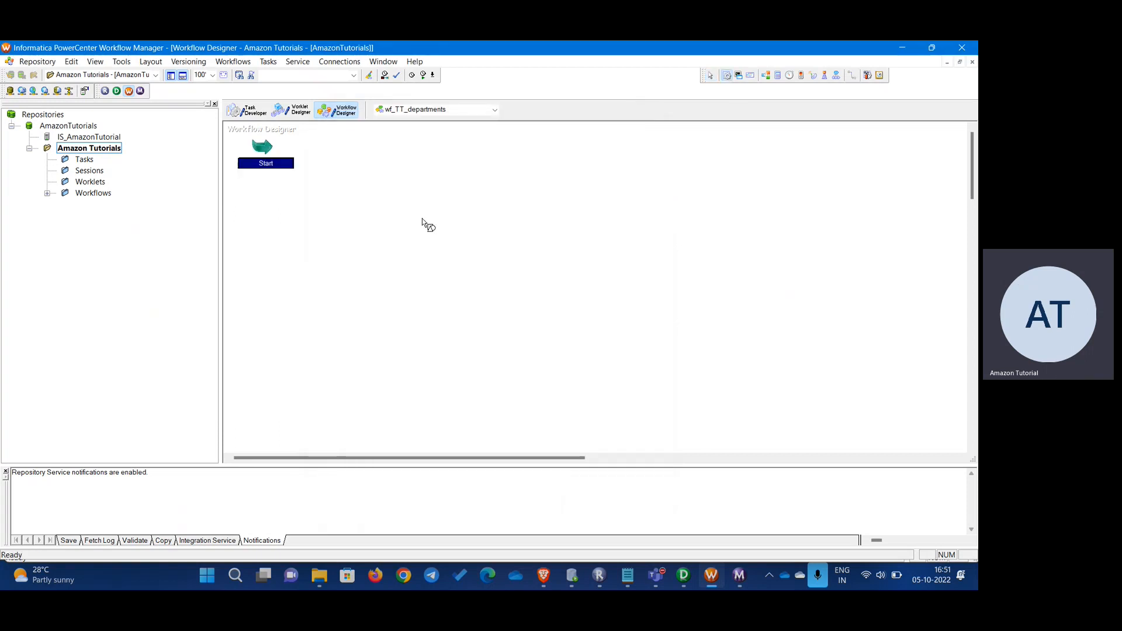
click(422, 219)
click(491, 262)
click(600, 255)
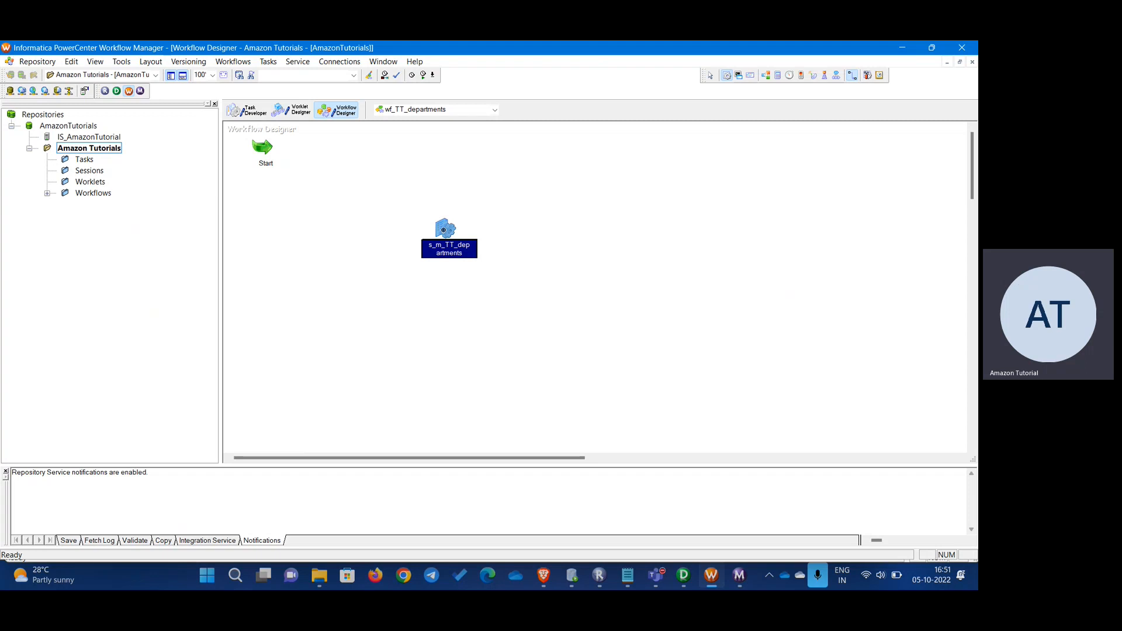
- Open the s_m_TT_departments session's mapping settings and check the reader, connection and properties of source SQ_DEPARTMENTS
double_click(443, 230)
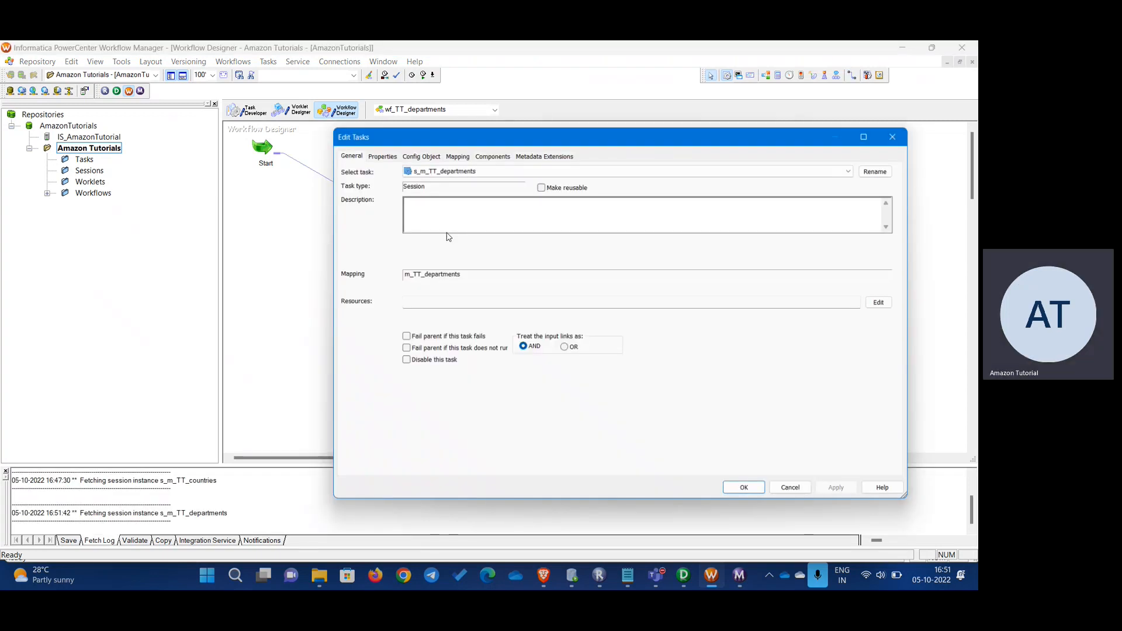
click(414, 150)
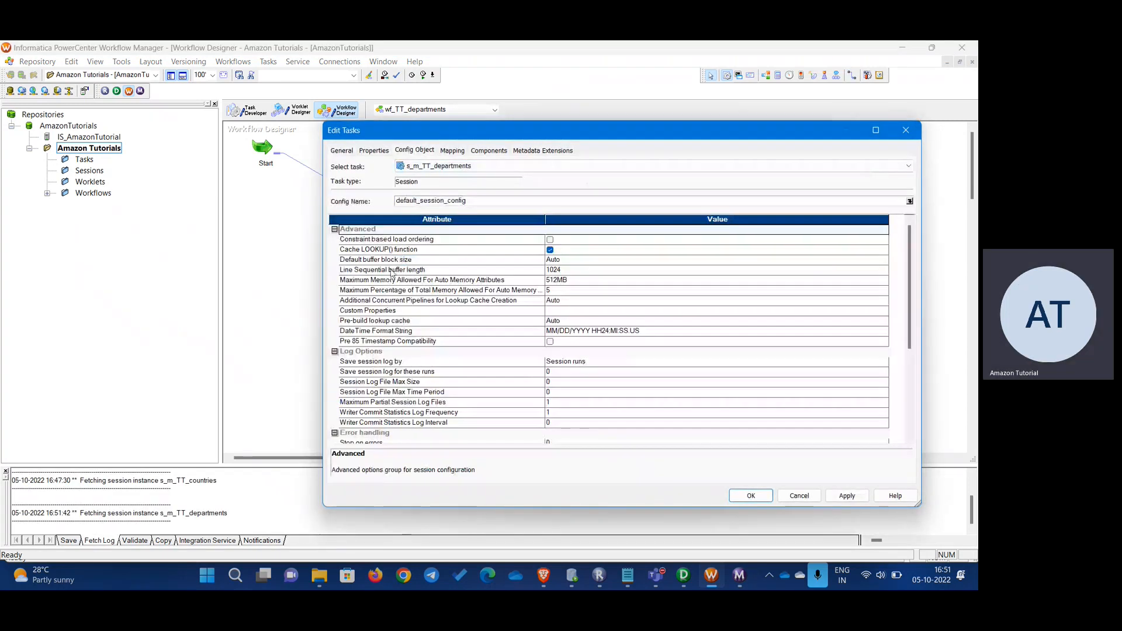
click(452, 150)
click(364, 252)
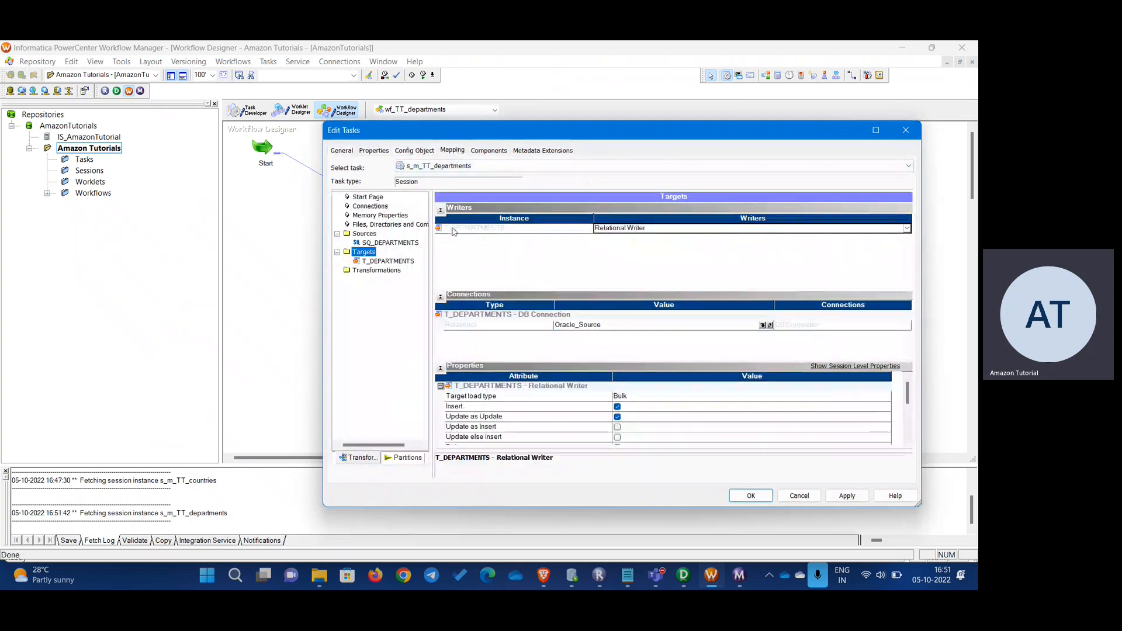
click(386, 243)
click(525, 229)
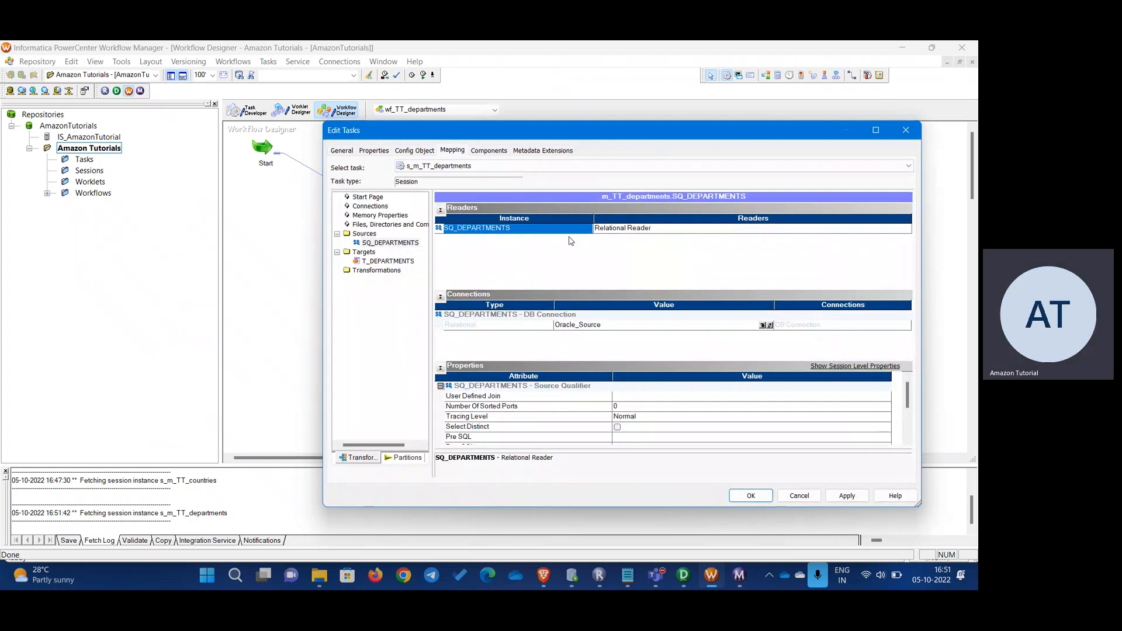
click(570, 240)
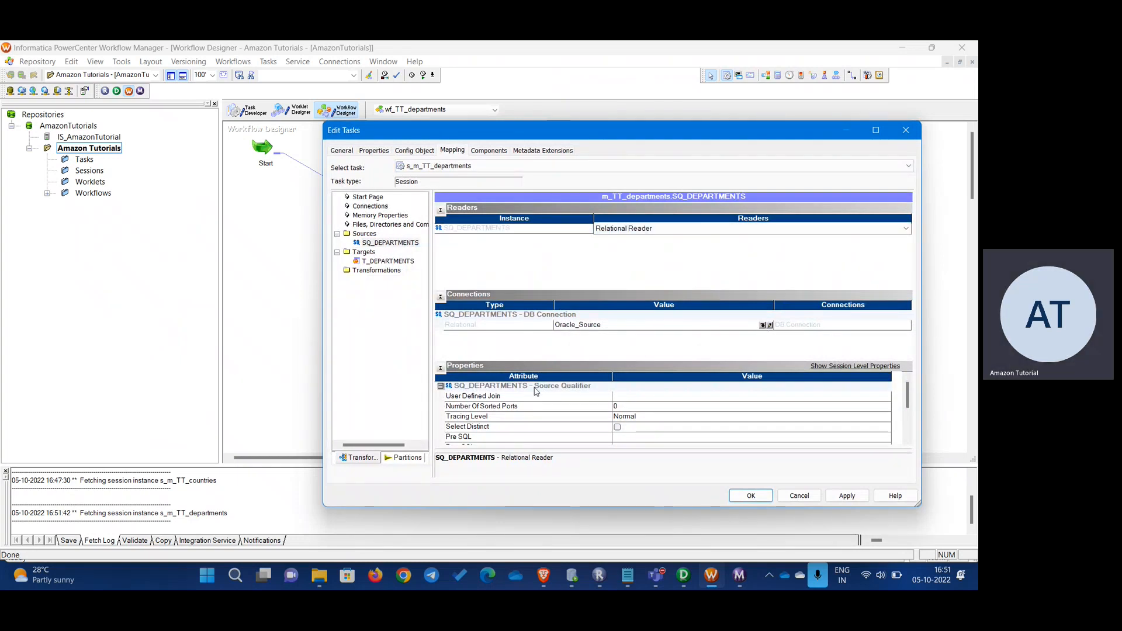
scroll(536, 391, down, 2)
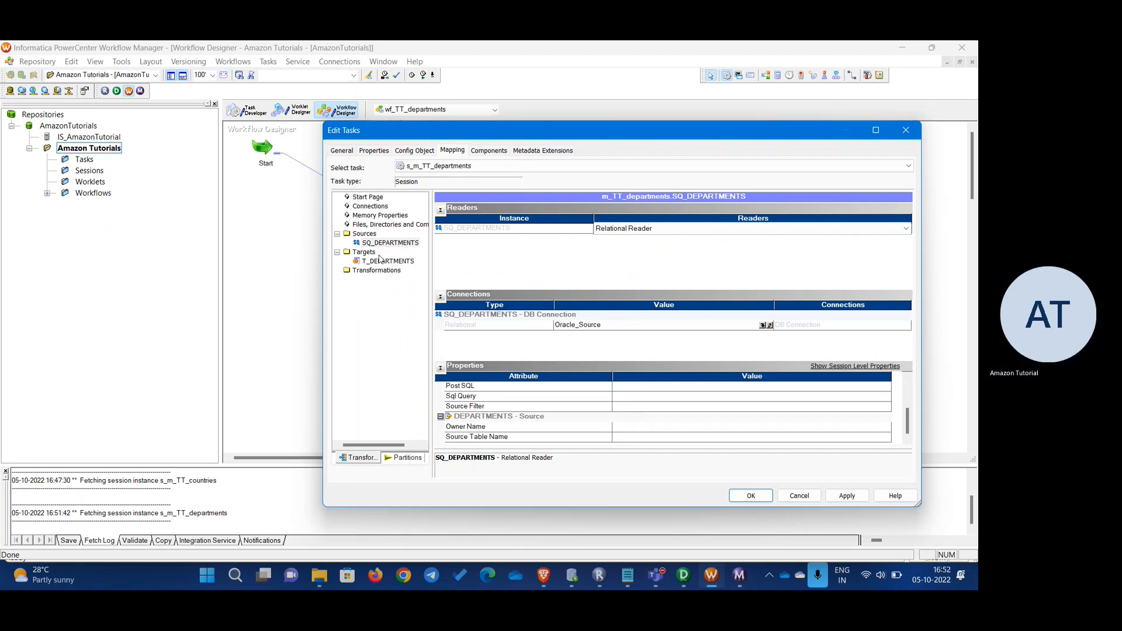
- Set the relational connection of target T_DEPARTMENTS to Oracle_Target and apply the session changes
click(381, 261)
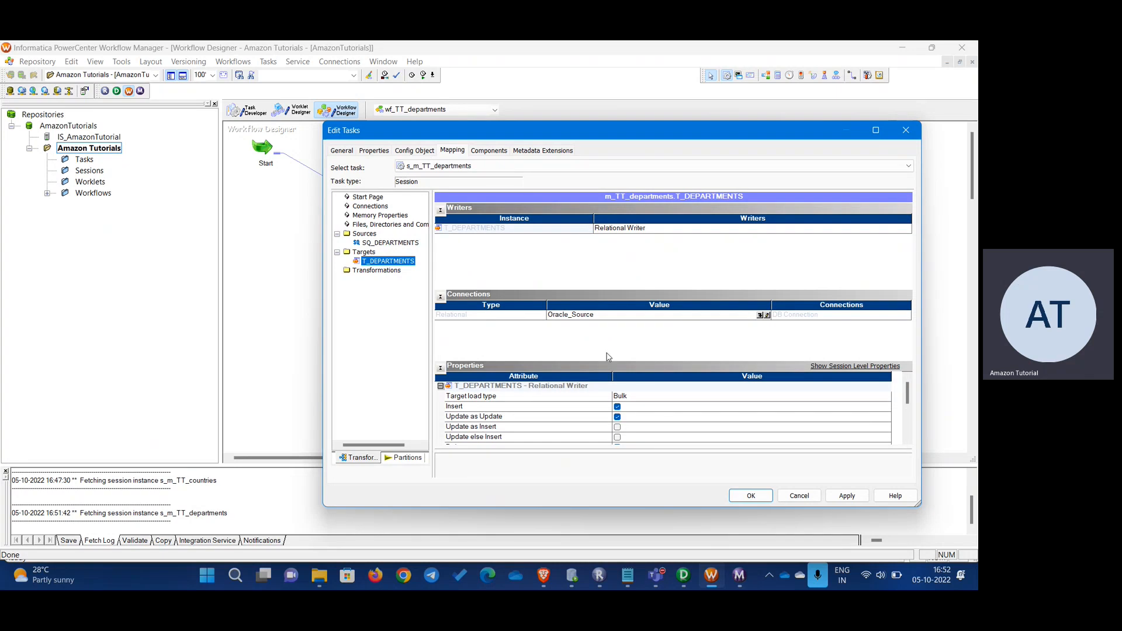
click(761, 318)
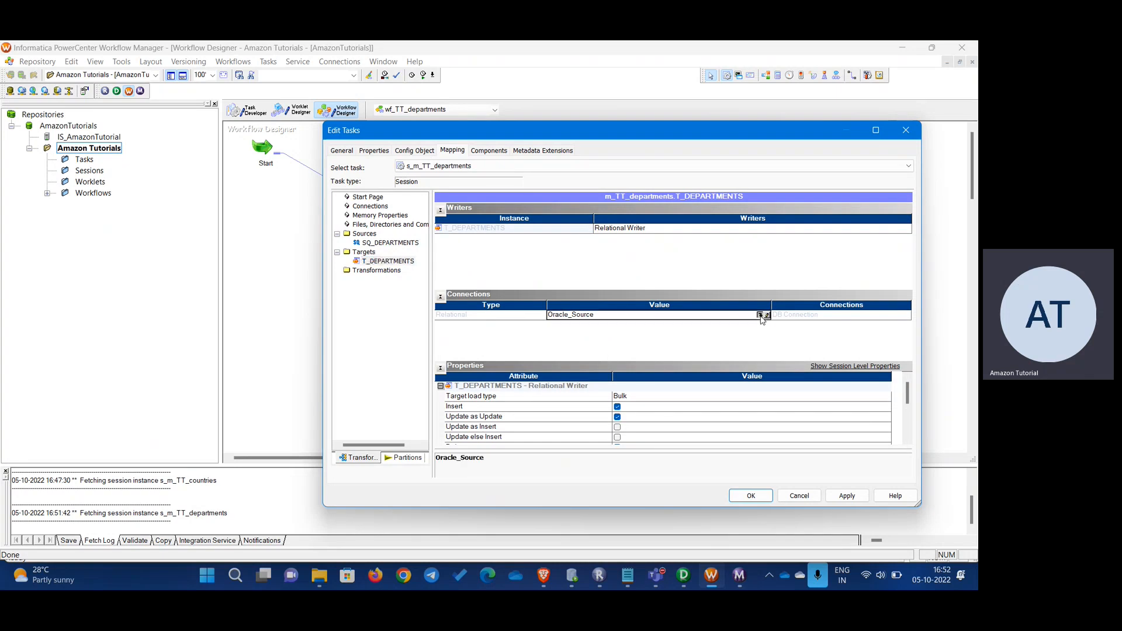
click(760, 315)
click(572, 324)
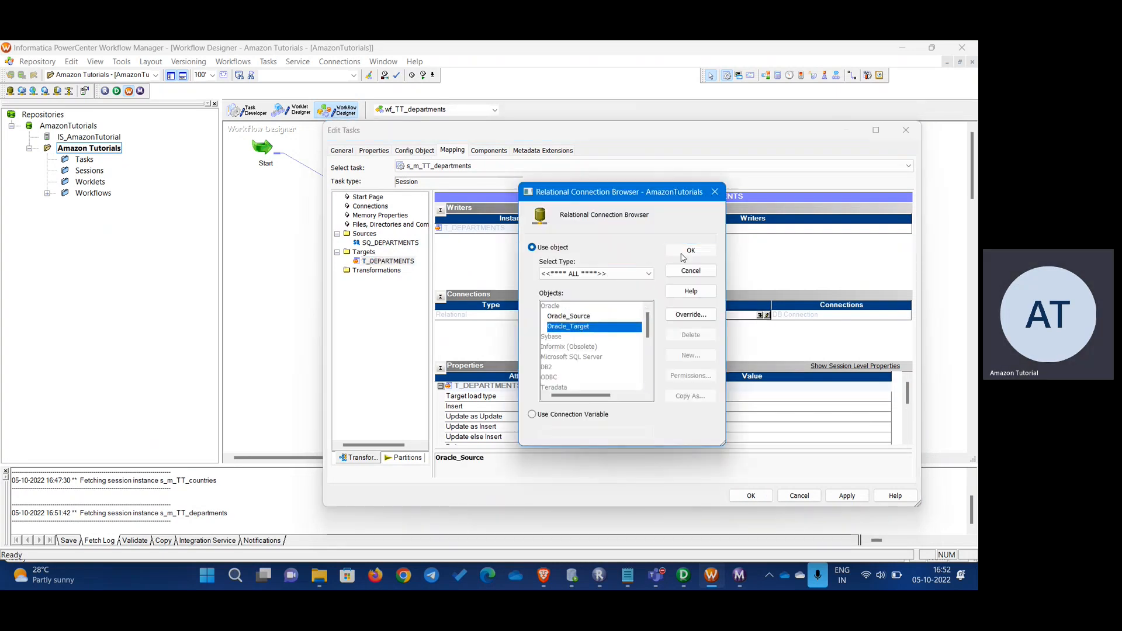
click(689, 252)
scroll(658, 433, down, 3)
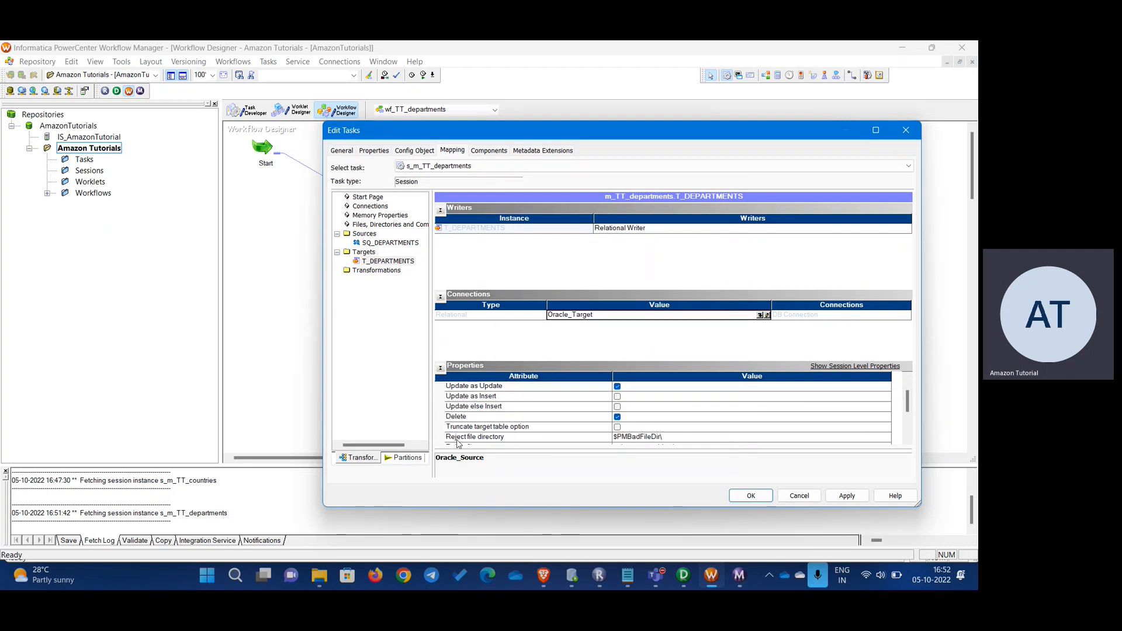
click(847, 496)
click(751, 496)
- Save workflow wf_TT_departments and start it
key(ctrl+s)
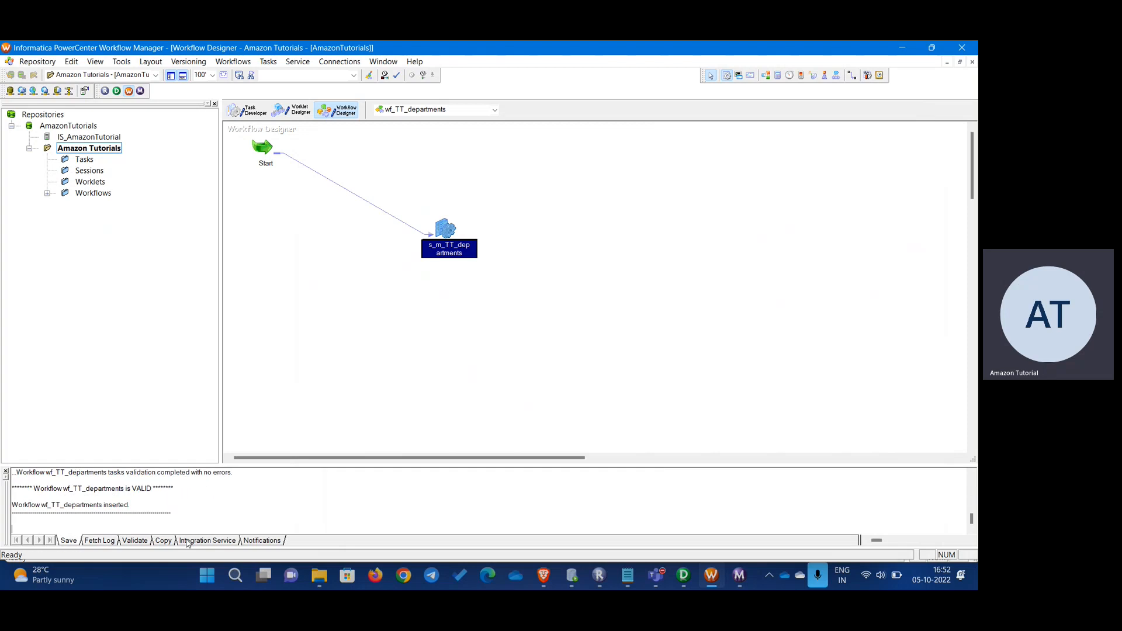
drag(176, 501, 45, 486)
click(526, 290)
right_click(527, 289)
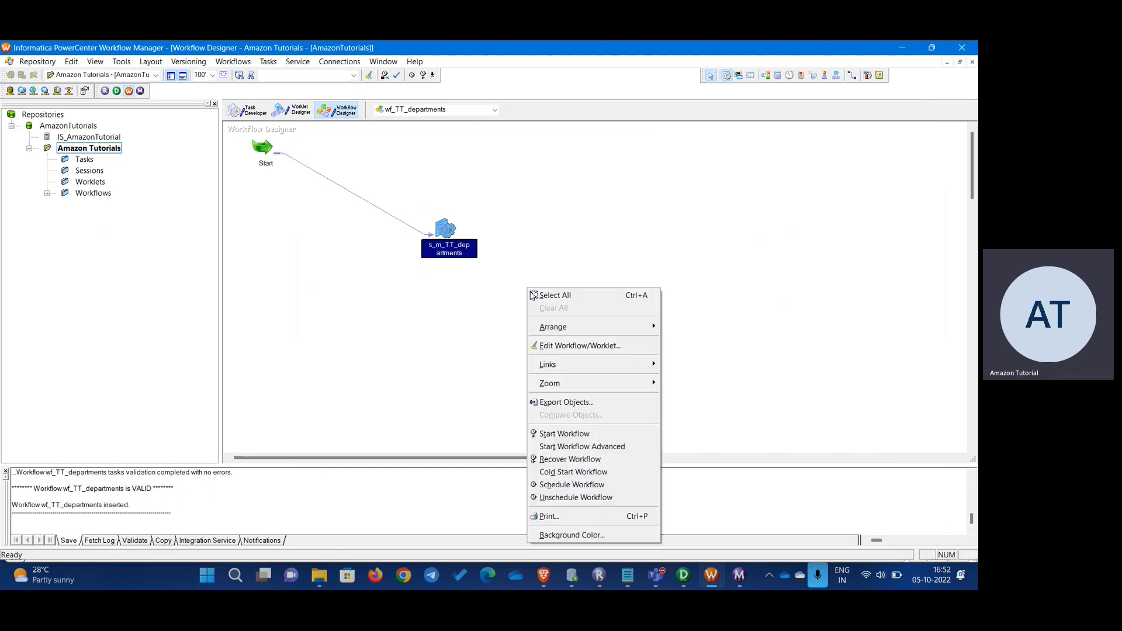
click(576, 433)
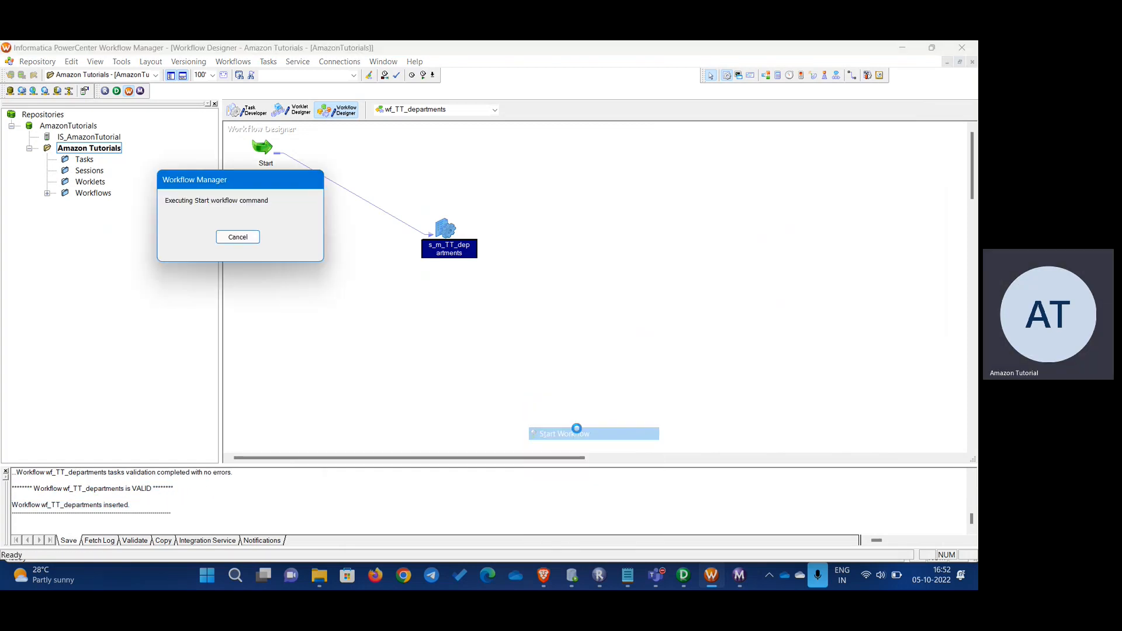
- Switch to Workflow Monitor and examine the source and target statistics of the s_m_TT_departments run
click(737, 576)
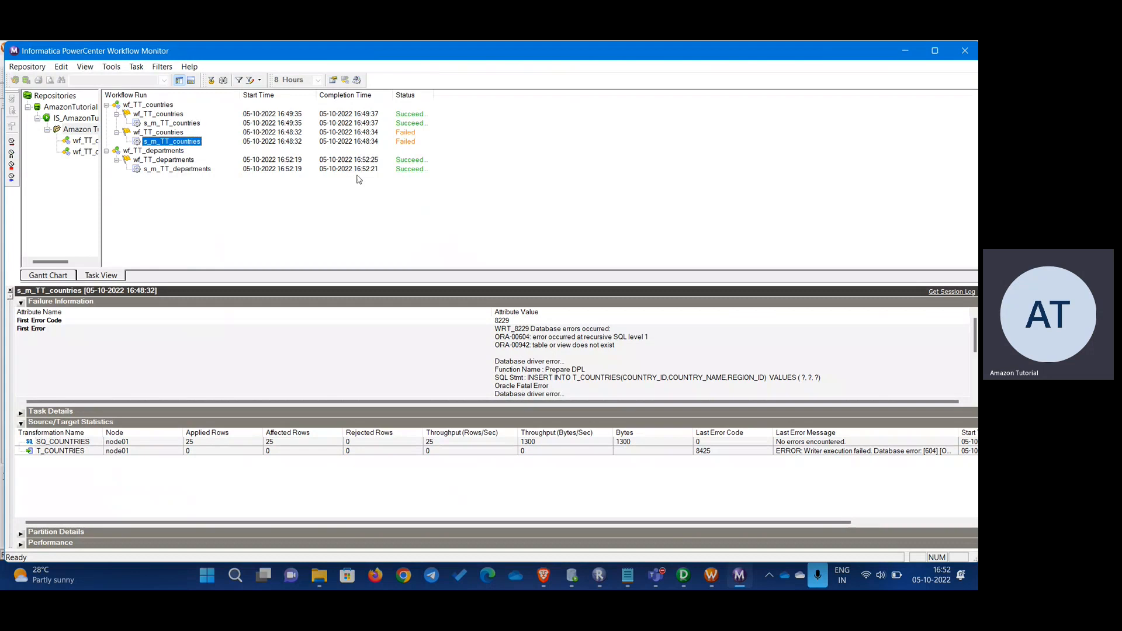
click(164, 169)
click(222, 340)
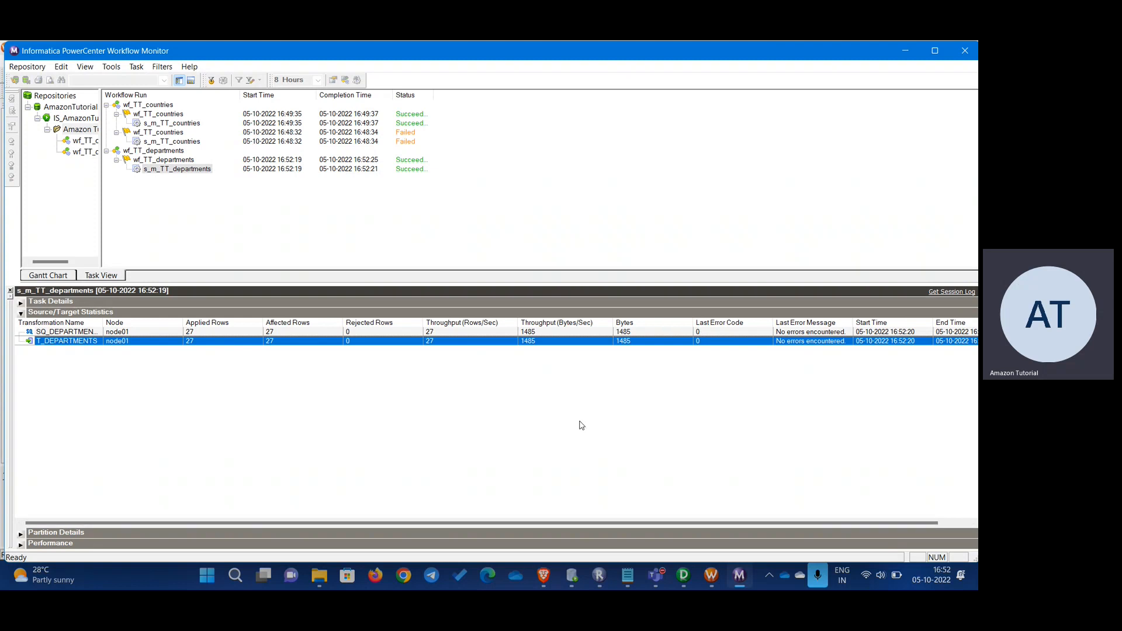
- Switch to Oracle SQL Developer, run SELECT * FROM departments in the HR worksheet and count the returned rows
click(563, 578)
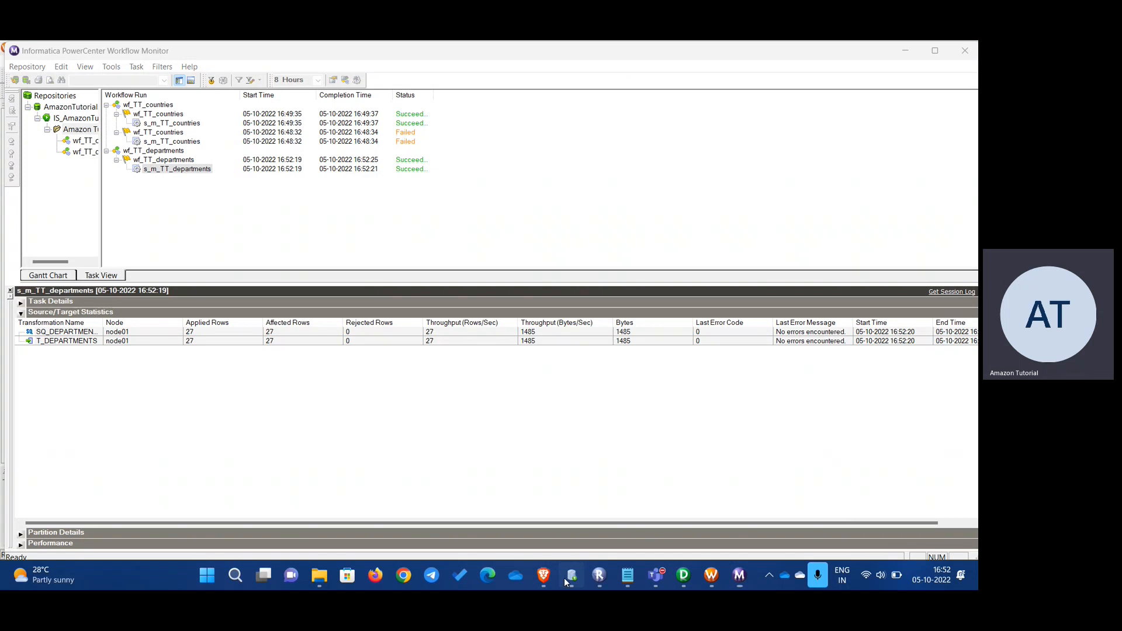
click(563, 577)
click(271, 96)
double_click(261, 139)
text(depa)
key(Return)
key(ctrl+Return)
right_click(288, 329)
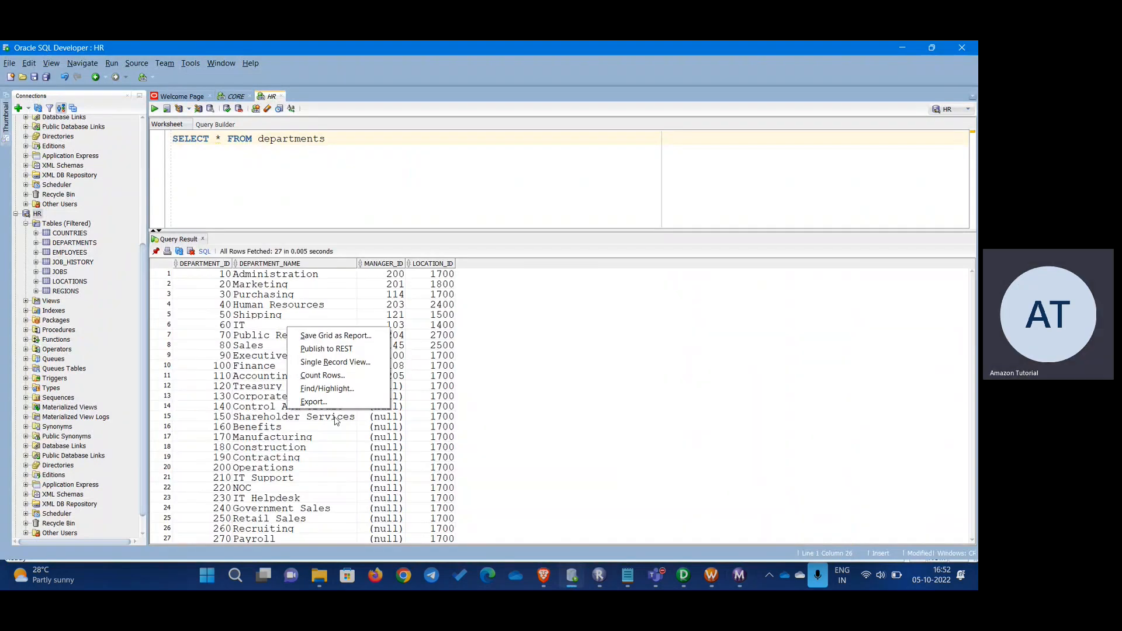
click(340, 377)
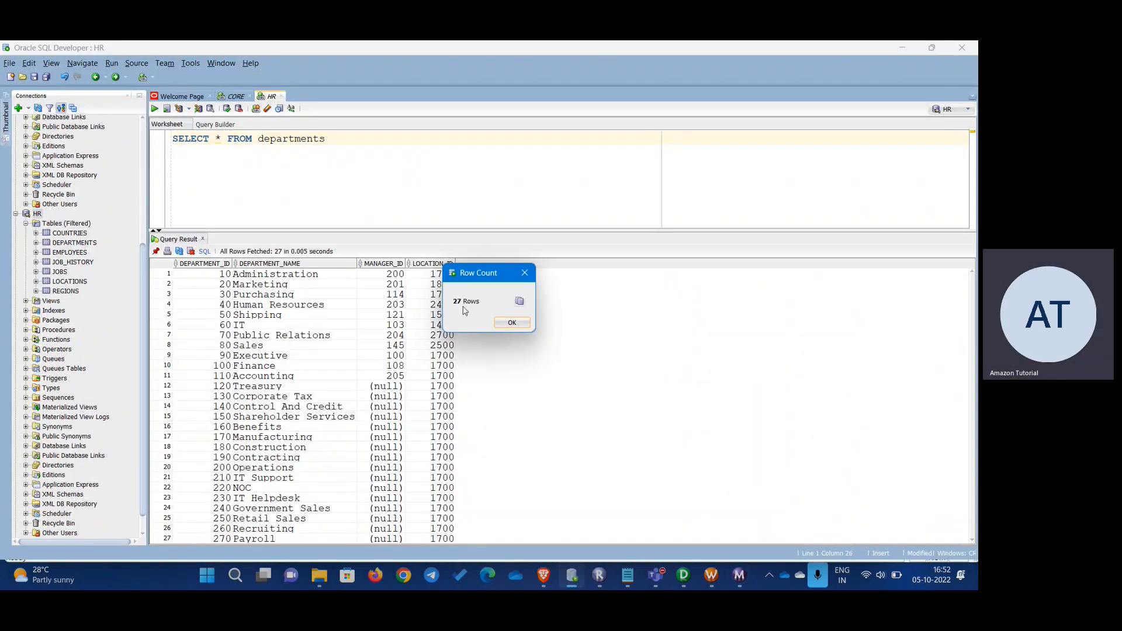
click(515, 323)
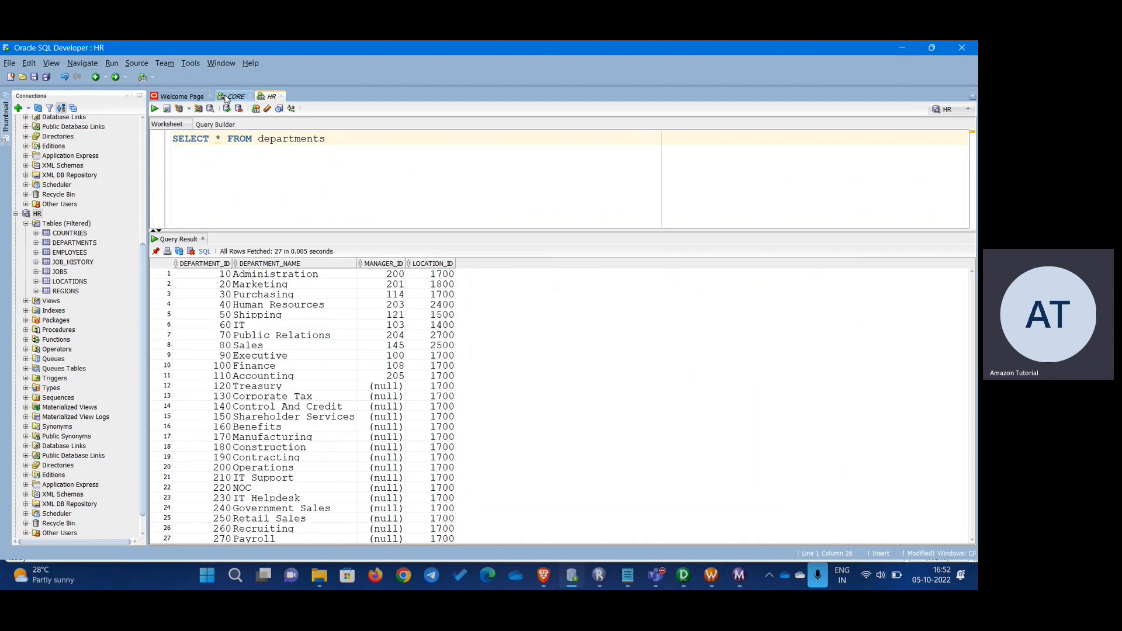
- Run SELECT * FROM t_departments; in the CORE worksheet and count the returned rows
click(233, 97)
drag(326, 139, 276, 139)
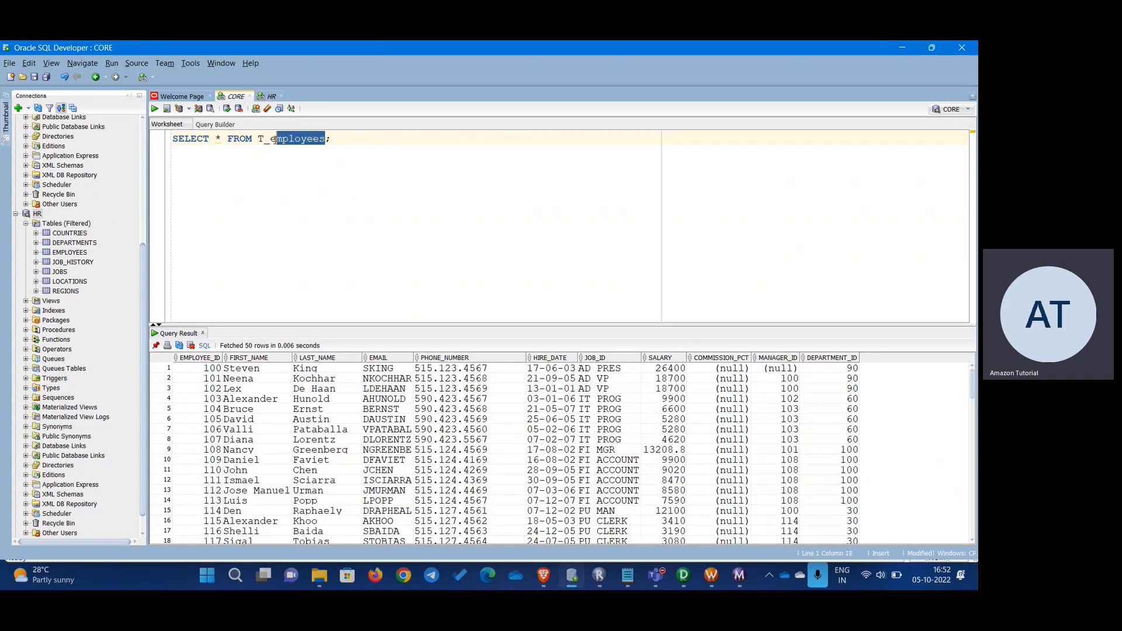
key(BackSpace)
key(BackSpace)
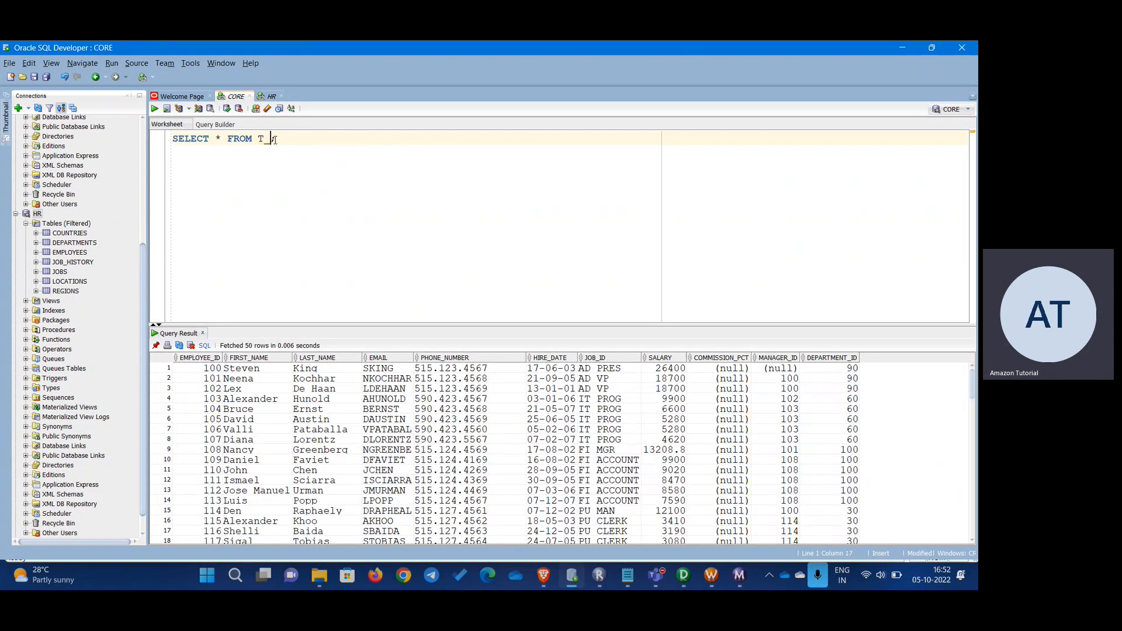
text(depar)
key(Return)
key(ctrl+Return)
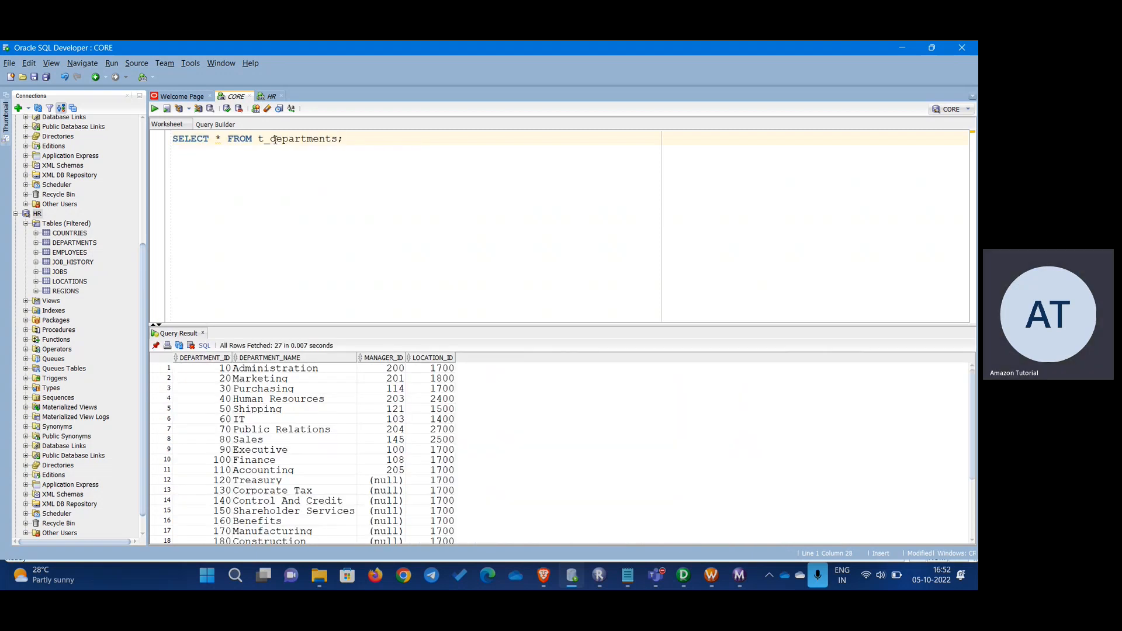
right_click(316, 386)
click(352, 444)
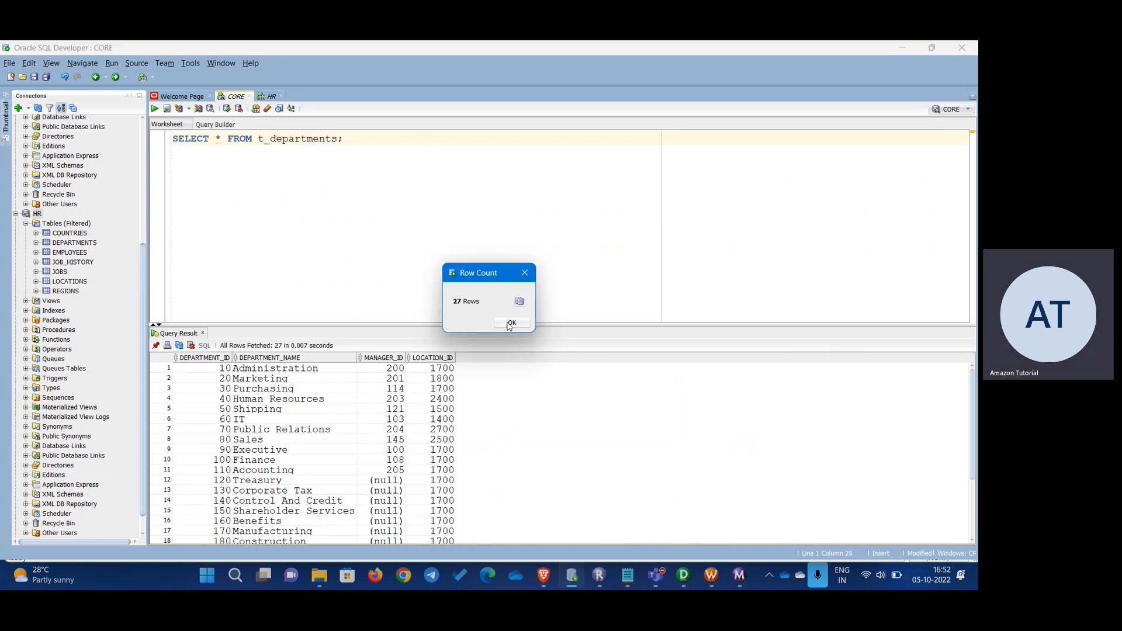
click(512, 322)
click(283, 266)
- Switch back to Workflow Monitor and review the s_m_TT_departments run against the row counts
key(alt+Tab)
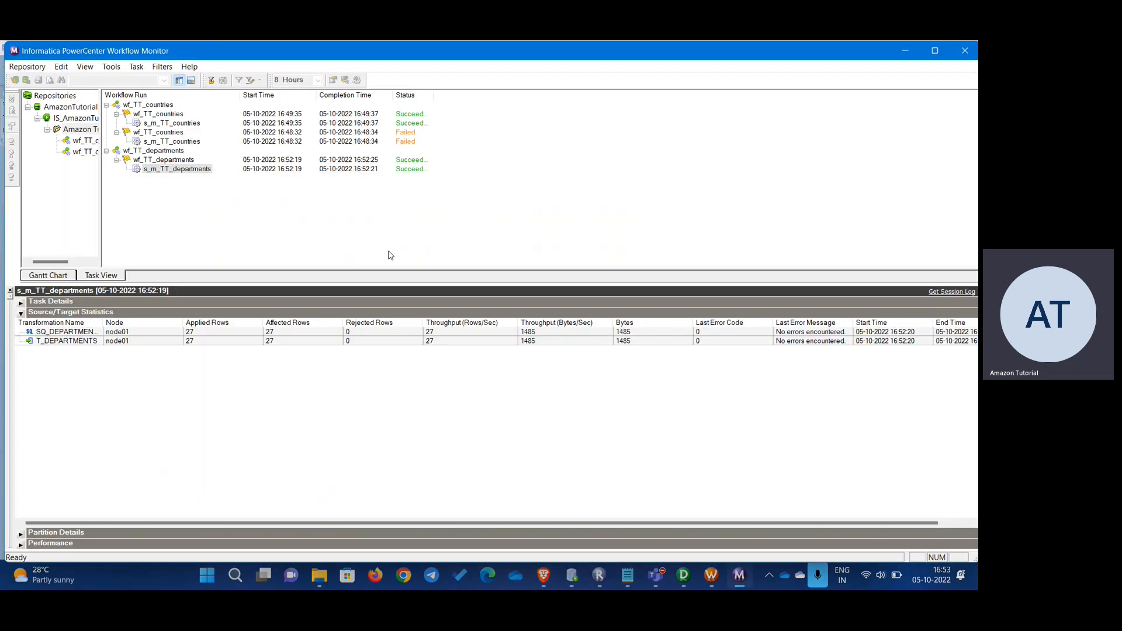
click(515, 227)
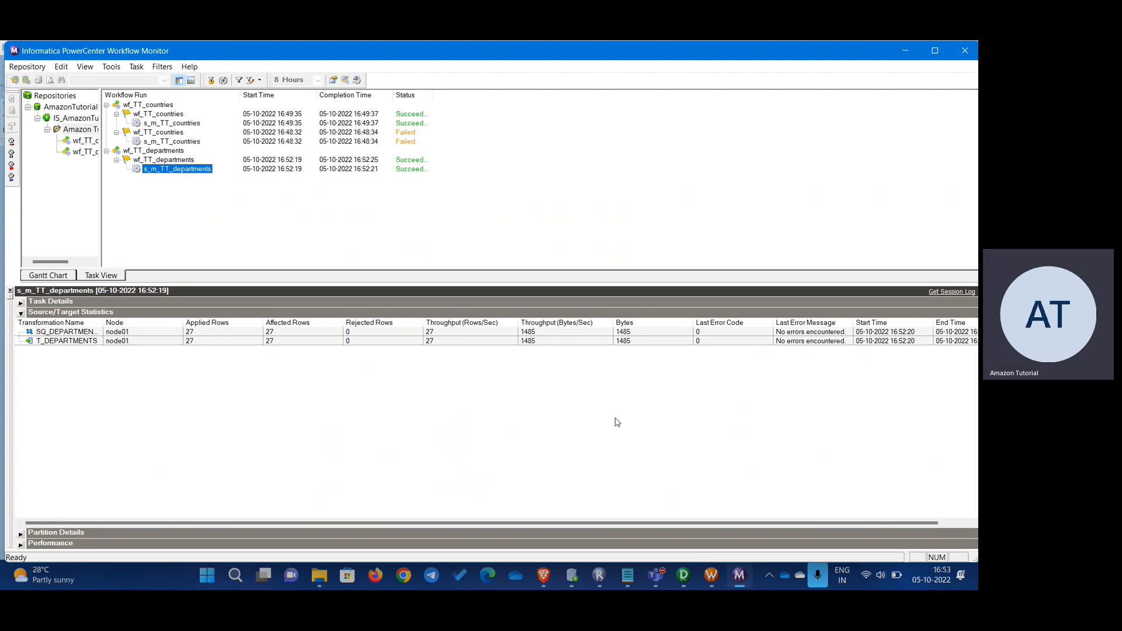
click(660, 573)
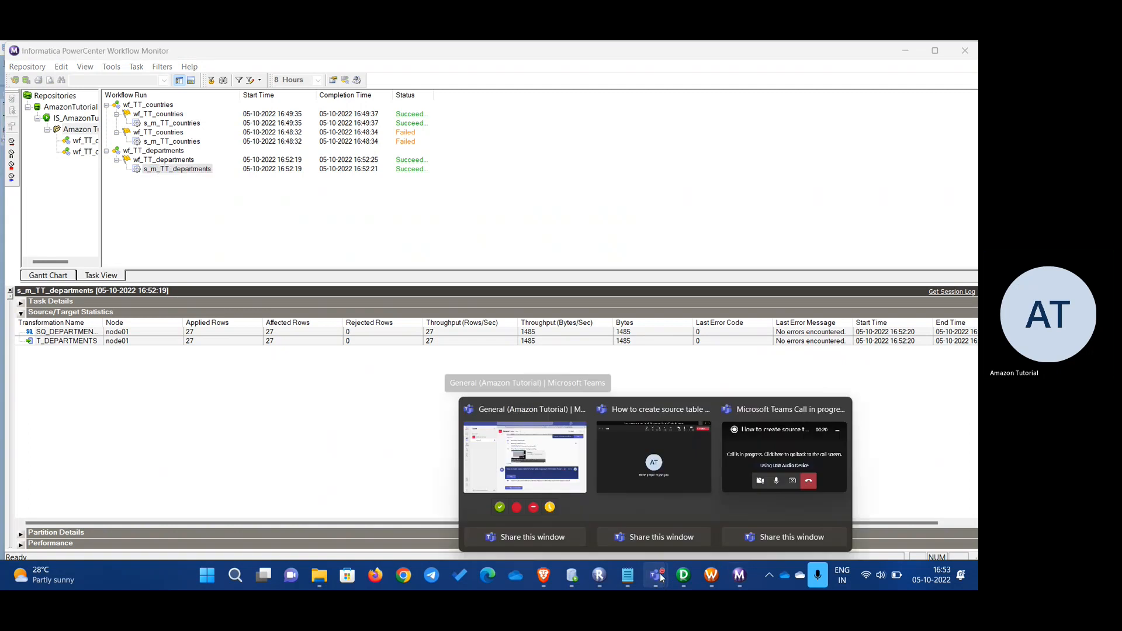